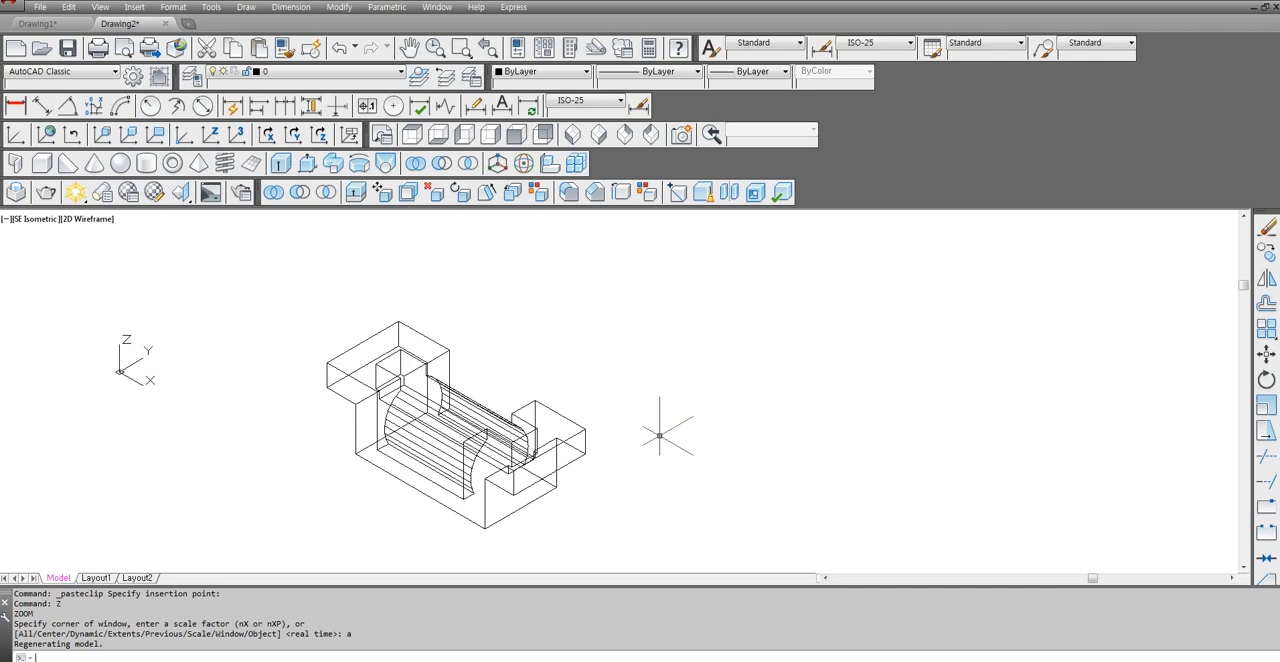
Change the visual style of the 3D model to Conceptual with the SHADEMODE command.
{"action": "type", "text": "SHA"}
{"action": "key", "text": "Return"}
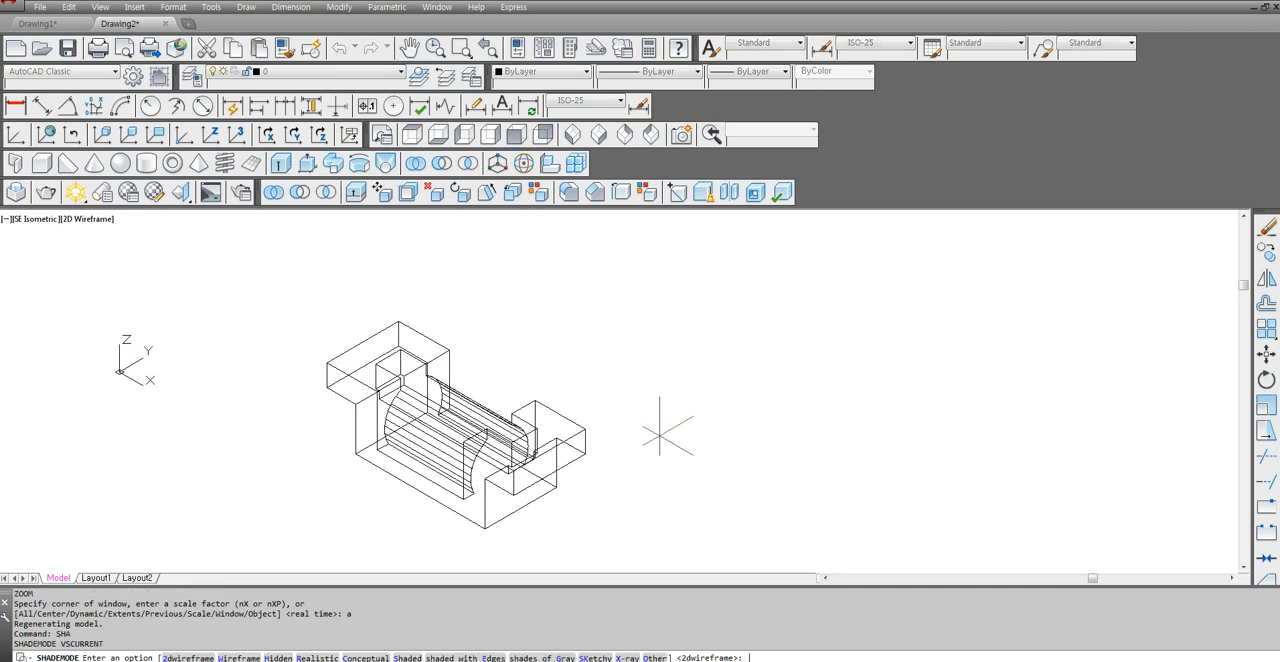
{"action": "type", "text": "c"}
{"action": "key", "text": "Return"}
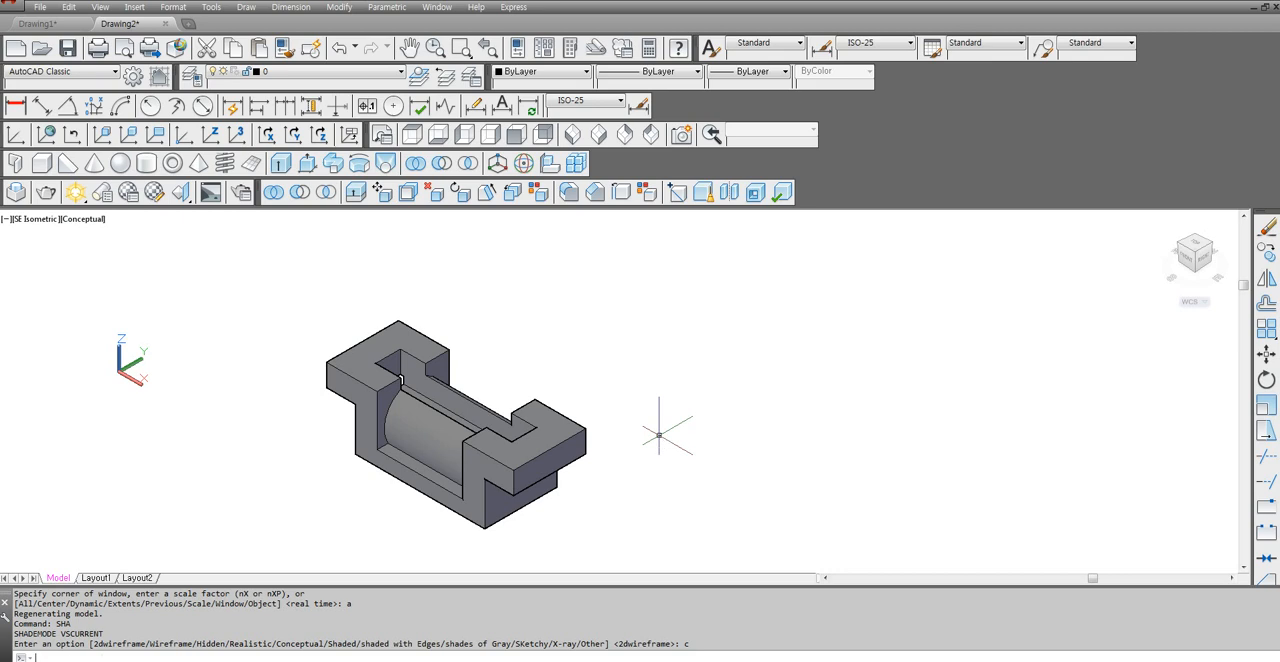
{"action": "scroll", "coordinate": [662, 393], "scroll_direction": "down", "scroll_amount": 2}
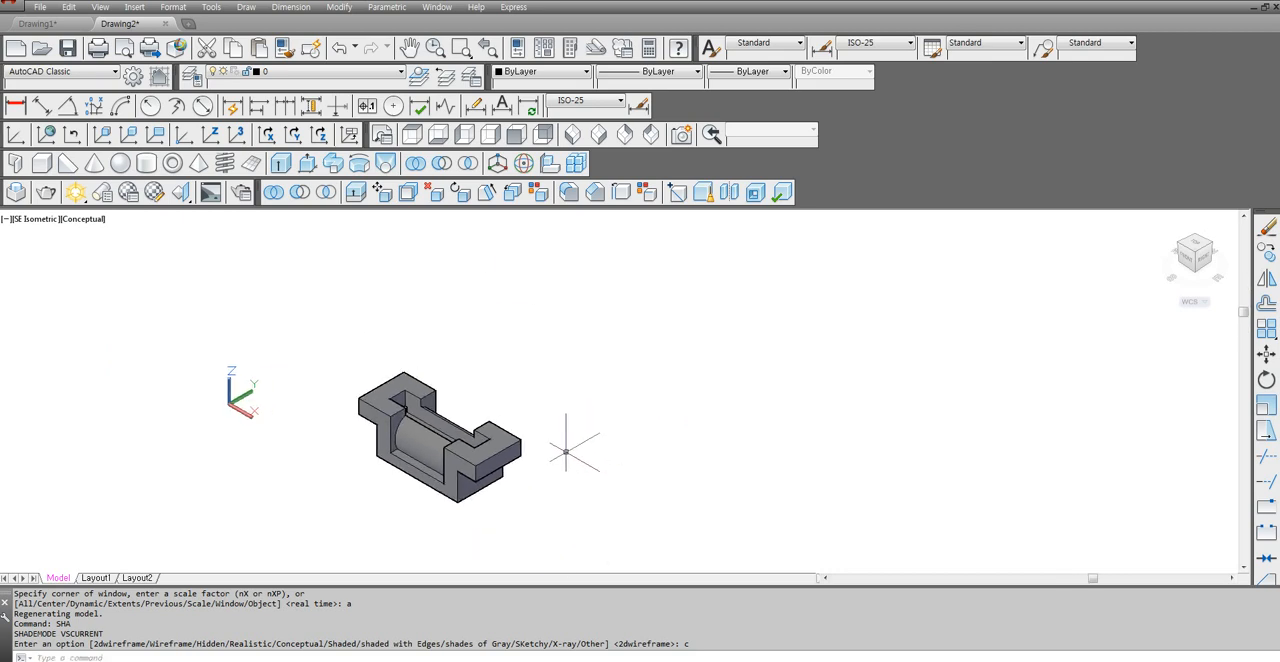
{"action": "scroll", "coordinate": [571, 443], "scroll_direction": "up", "scroll_amount": 1}
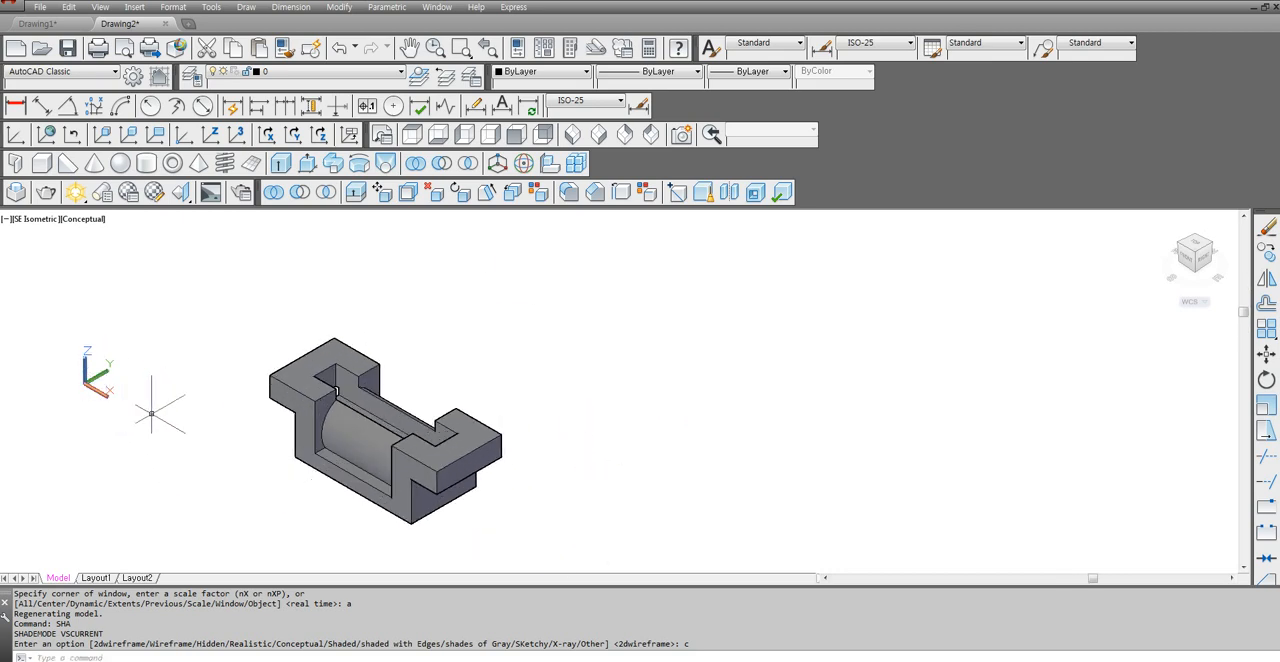
Set the UCS to World and frame the shaded solid in the drawing area.
{"action": "type", "text": "ucs"}
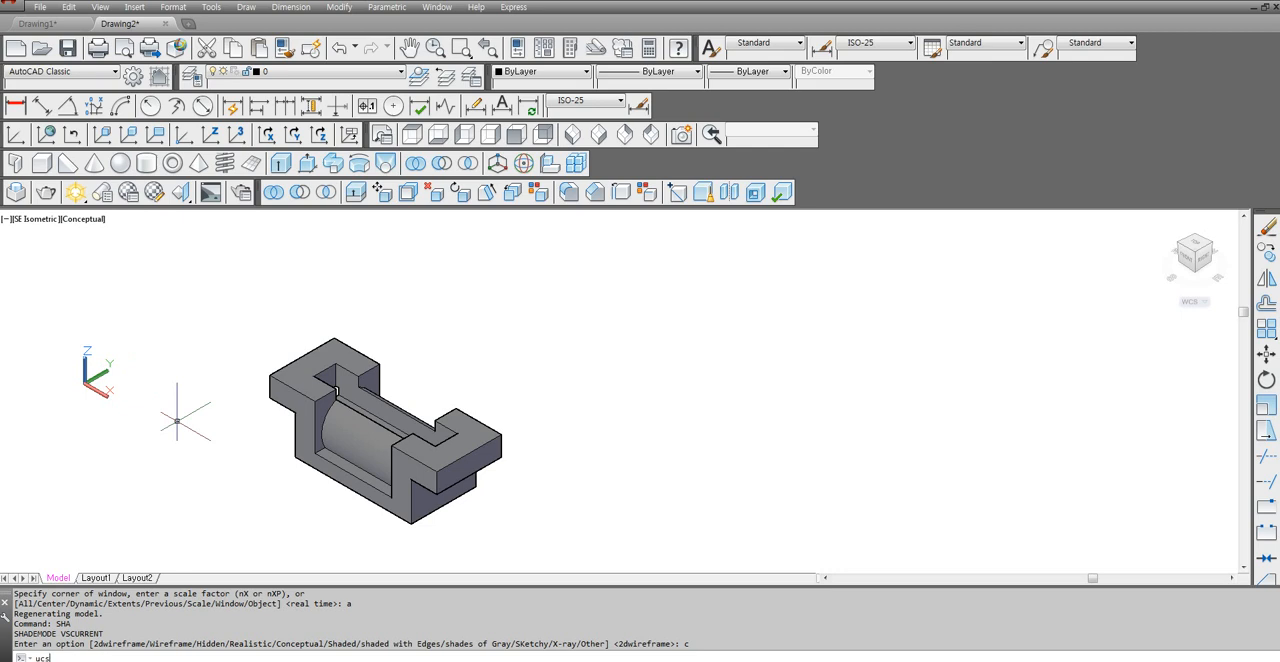
{"action": "key", "text": "Return"}
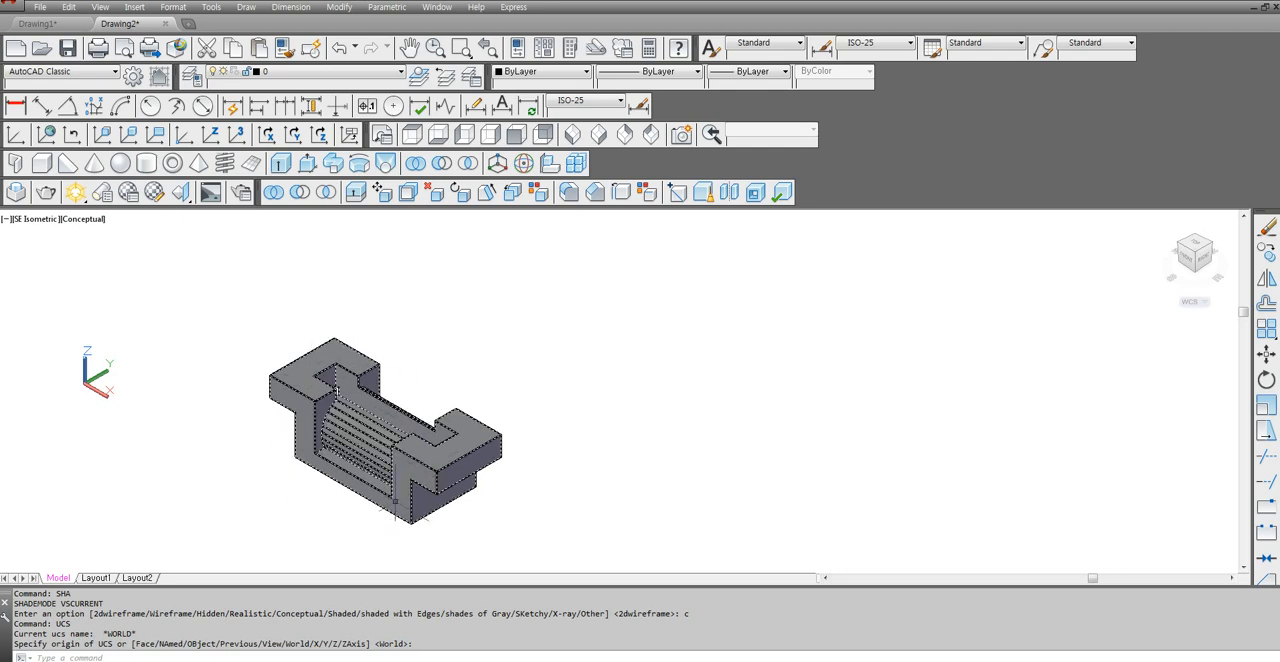
{"action": "scroll", "coordinate": [390, 512], "scroll_direction": "up", "scroll_amount": 2}
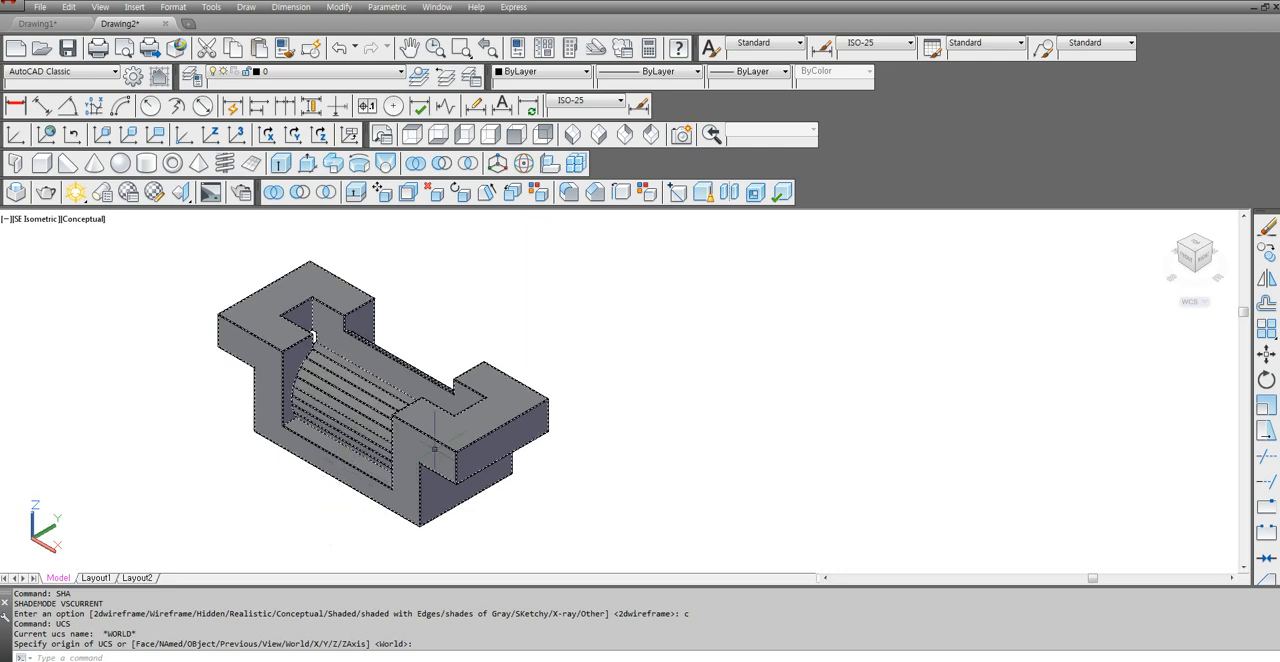
{"action": "middle_click_drag", "start_coordinate": [646, 429], "coordinate": [681, 422]}
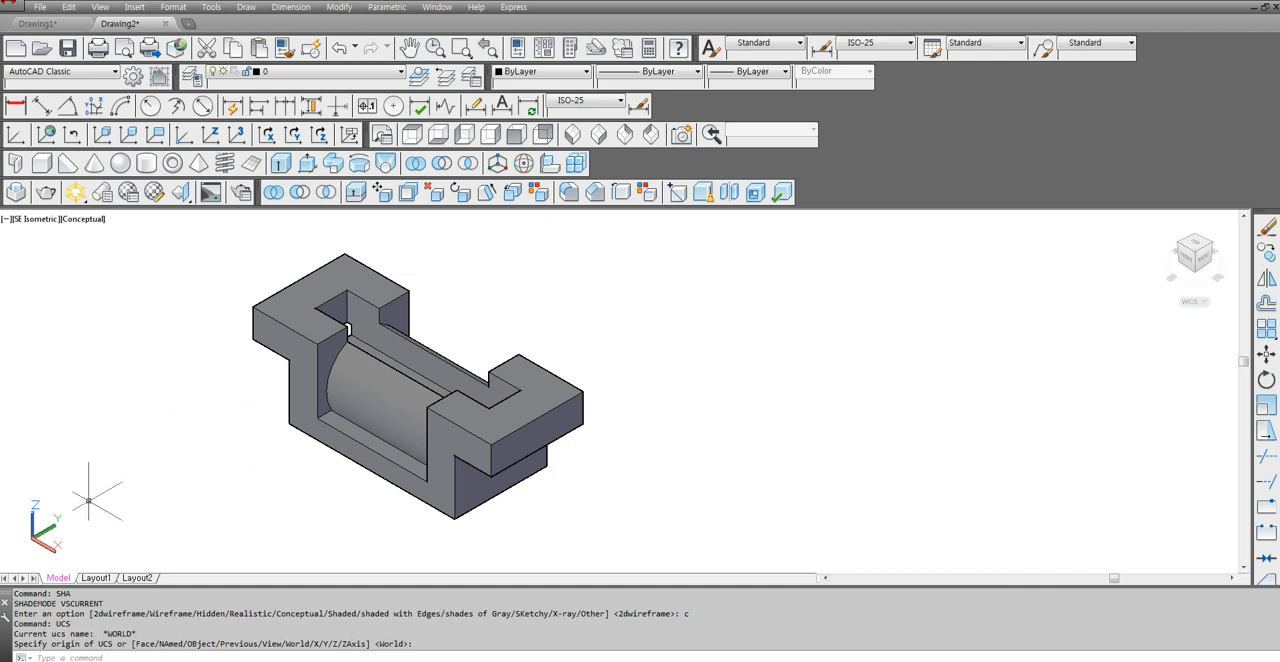
{"action": "mouse_move", "coordinate": [98, 580]}
{"action": "left_click", "coordinate": [231, 407]}
{"action": "left_click", "coordinate": [161, 459]}
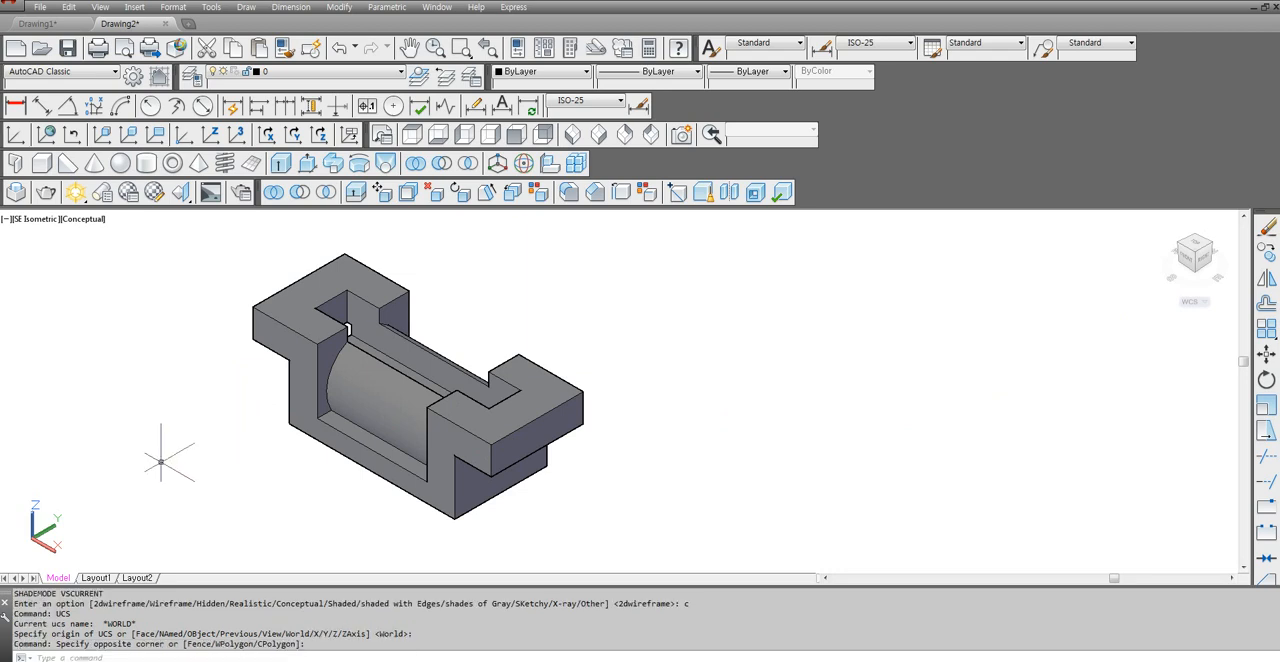
Open the Options dialog and look through its Files and Open and Save settings, ending on the Display settings.
{"action": "type", "text": "op"}
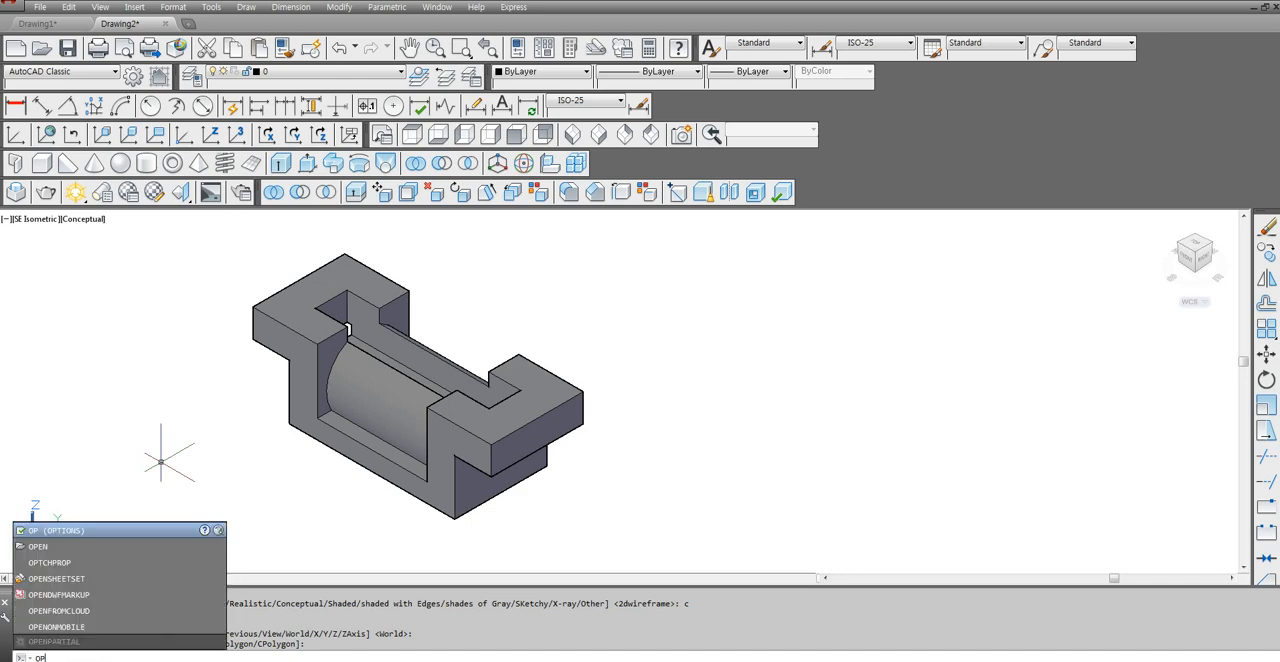
{"action": "key", "text": "Return"}
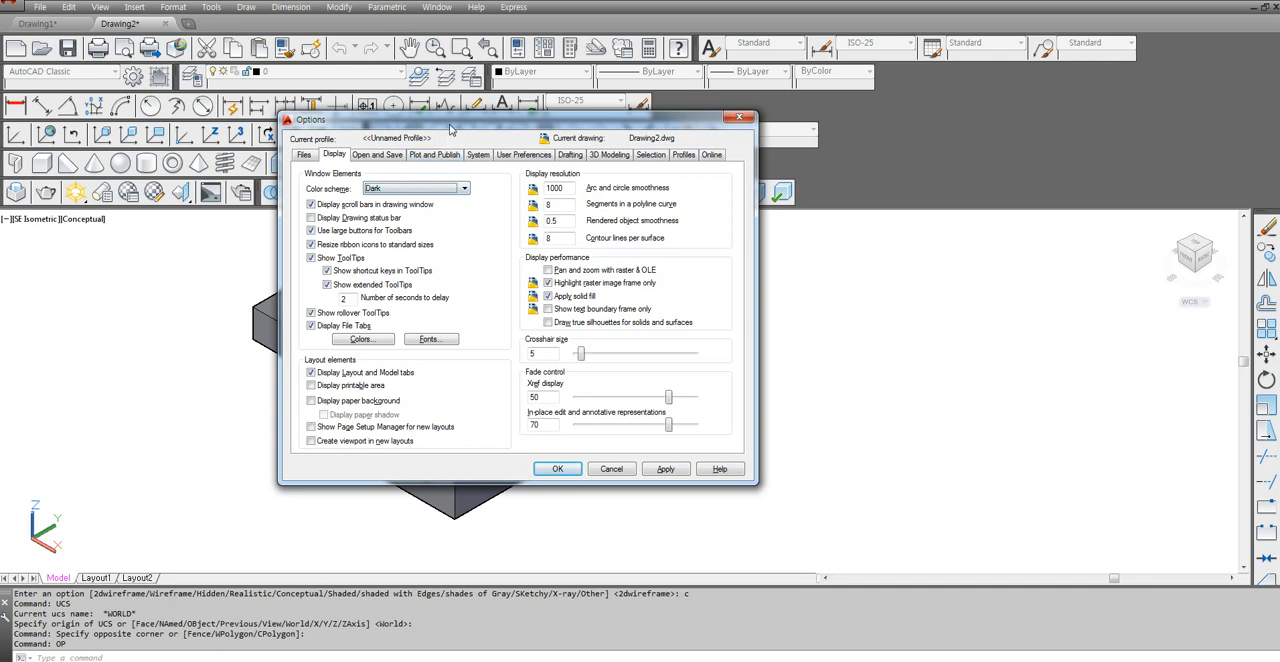
{"action": "left_click_drag", "start_coordinate": [450, 128], "coordinate": [380, 160]}
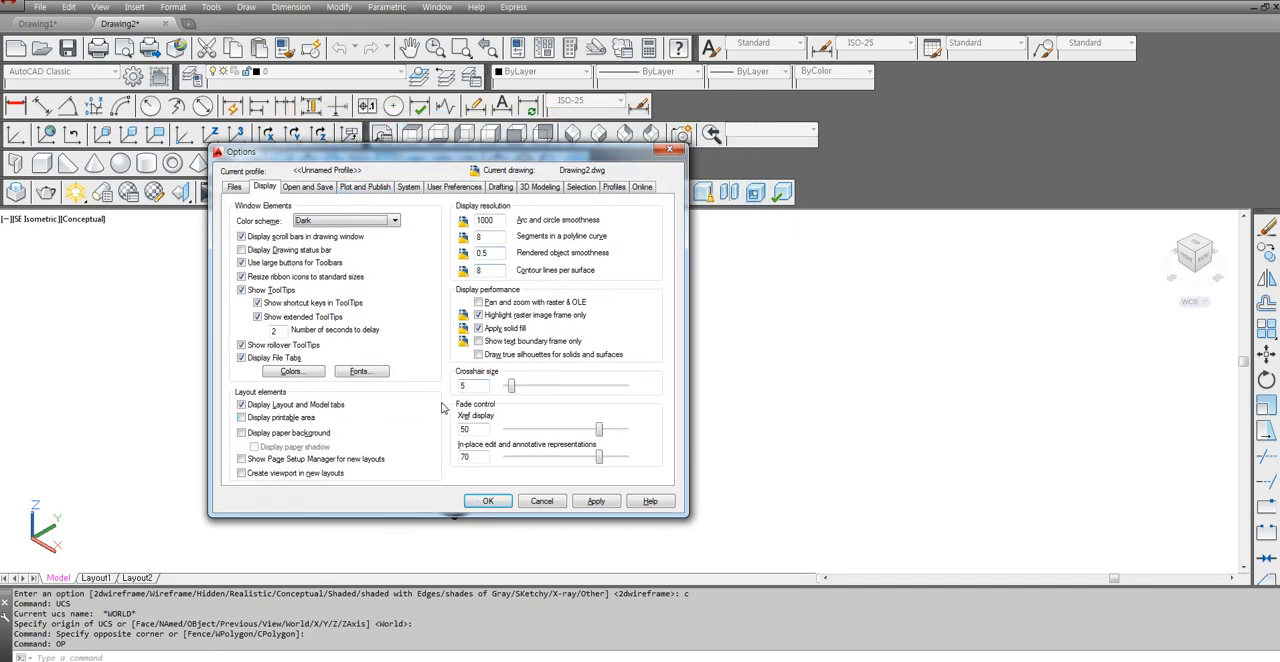
{"action": "left_click", "coordinate": [237, 190]}
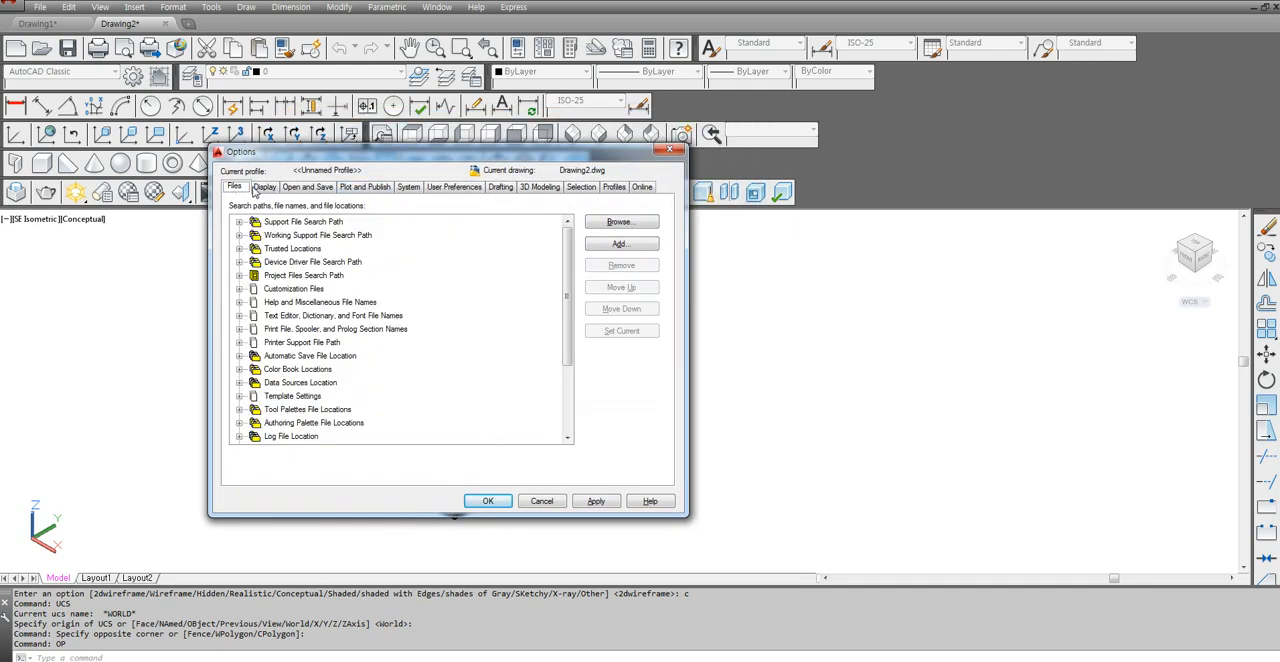
{"action": "left_click", "coordinate": [263, 188]}
{"action": "left_click", "coordinate": [305, 188]}
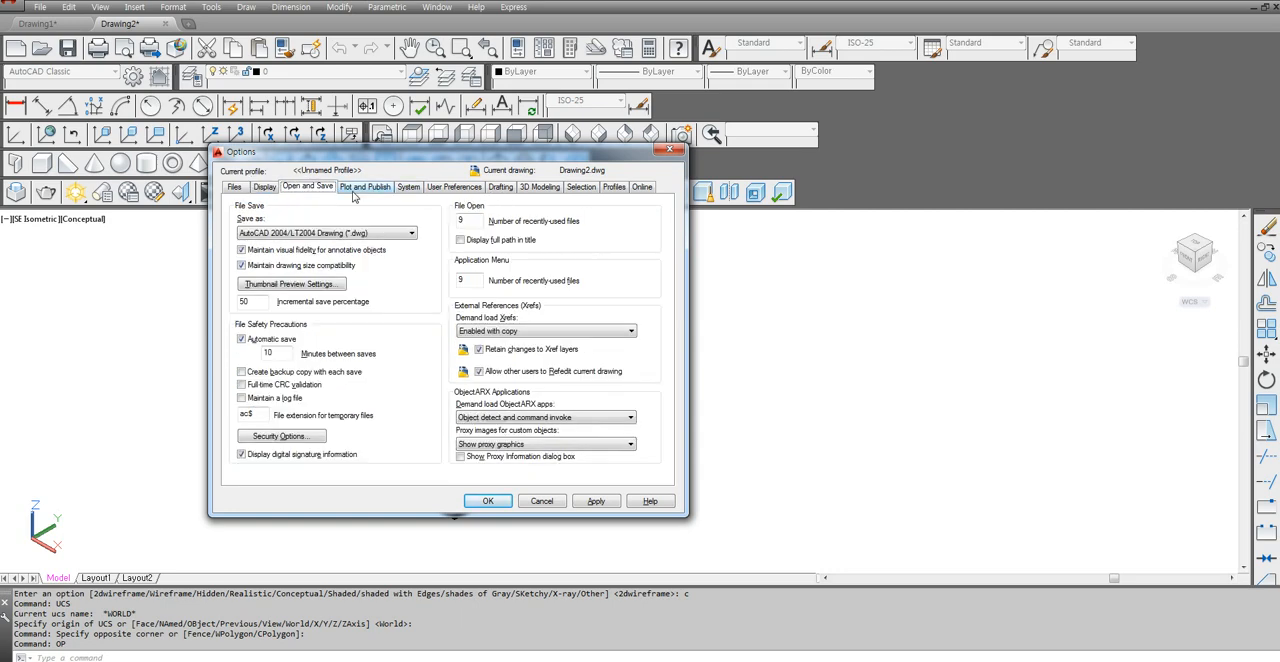
{"action": "left_click", "coordinate": [265, 189]}
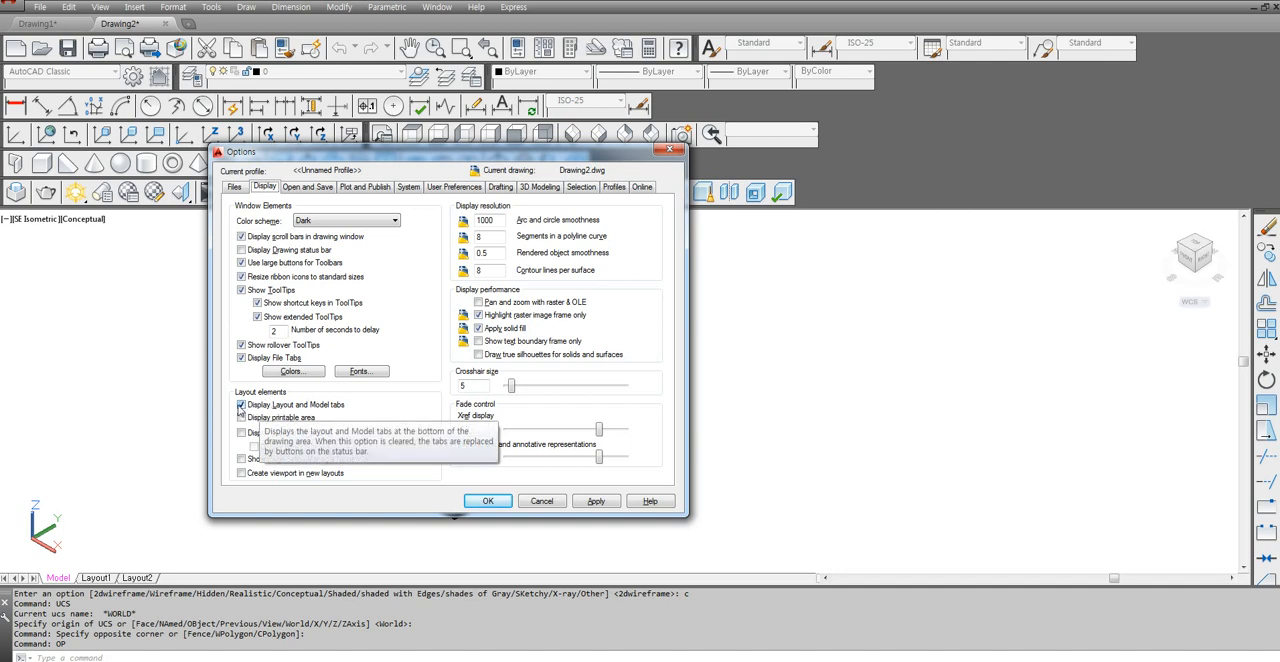
Try the layout display options for printable area, paper background and viewport creation, and restore them.
{"action": "left_click", "coordinate": [241, 418]}
{"action": "left_click", "coordinate": [241, 432]}
{"action": "left_click", "coordinate": [241, 473]}
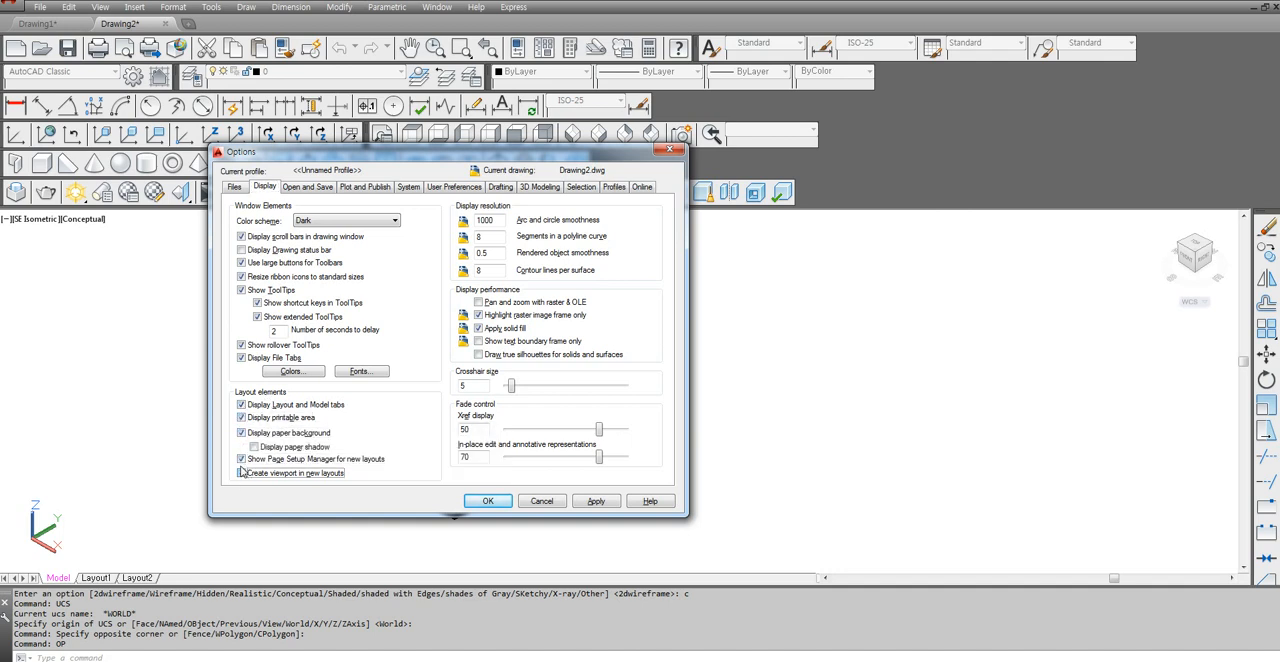
{"action": "left_click", "coordinate": [241, 432]}
{"action": "left_click", "coordinate": [241, 418]}
{"action": "left_click", "coordinate": [241, 473]}
Switch the display of Layout and Model tabs off and back on, and accept the options.
{"action": "left_click", "coordinate": [242, 405]}
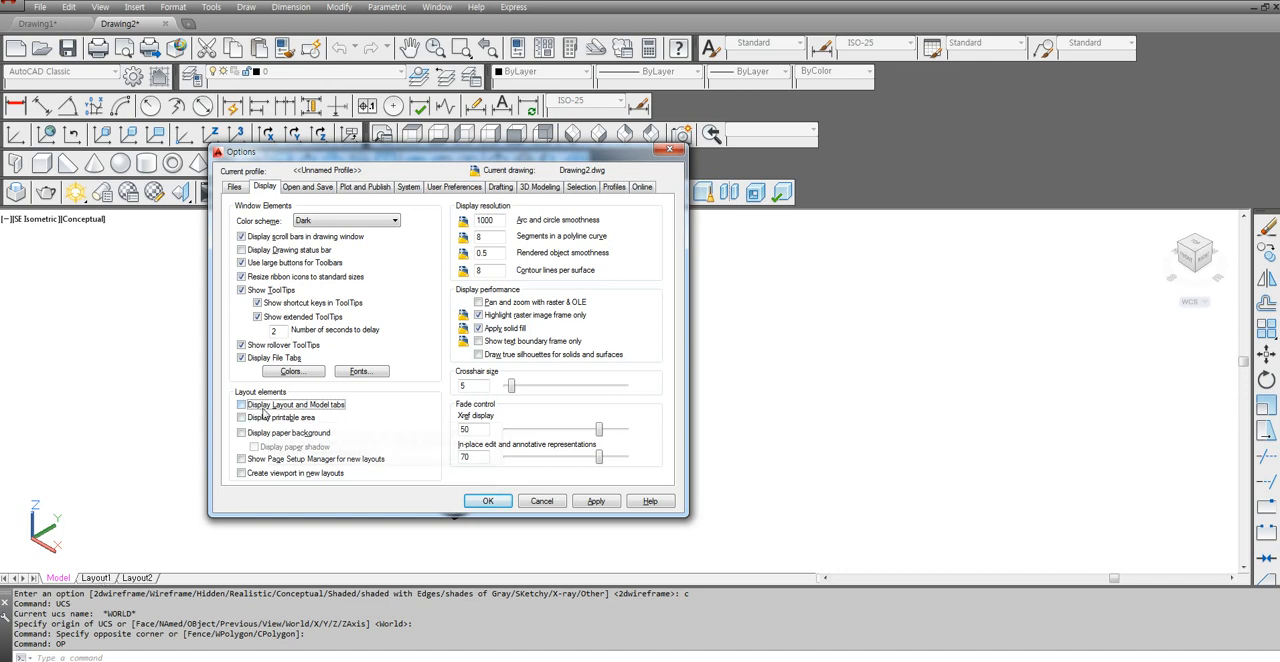
{"action": "left_click", "coordinate": [242, 405]}
{"action": "left_click", "coordinate": [486, 501]}
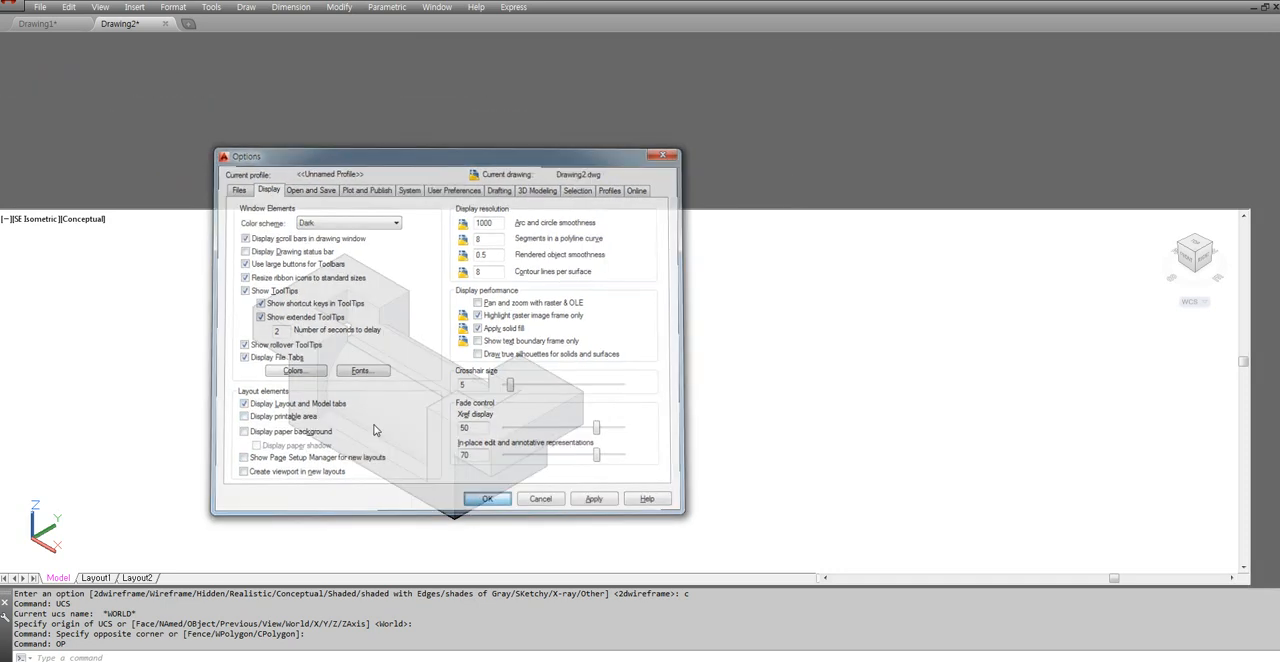
Switch from model space to the Layout1 sheet.
{"action": "left_click", "coordinate": [299, 503]}
{"action": "left_click", "coordinate": [248, 516]}
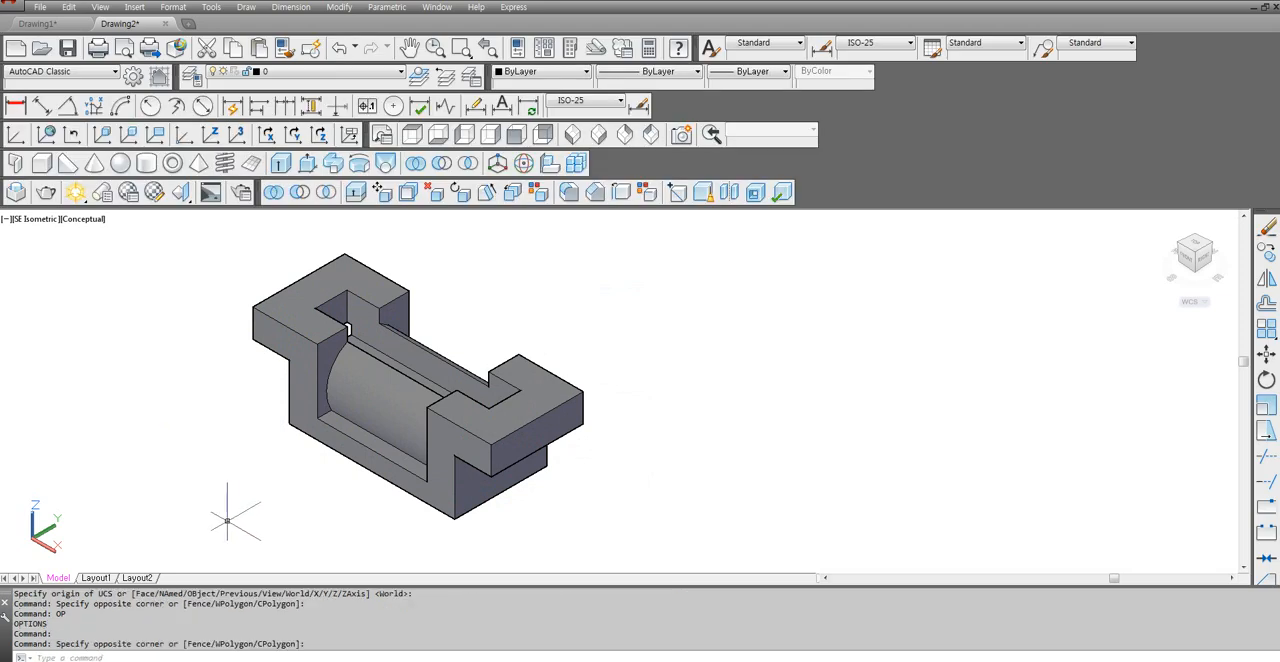
{"action": "left_click", "coordinate": [96, 578]}
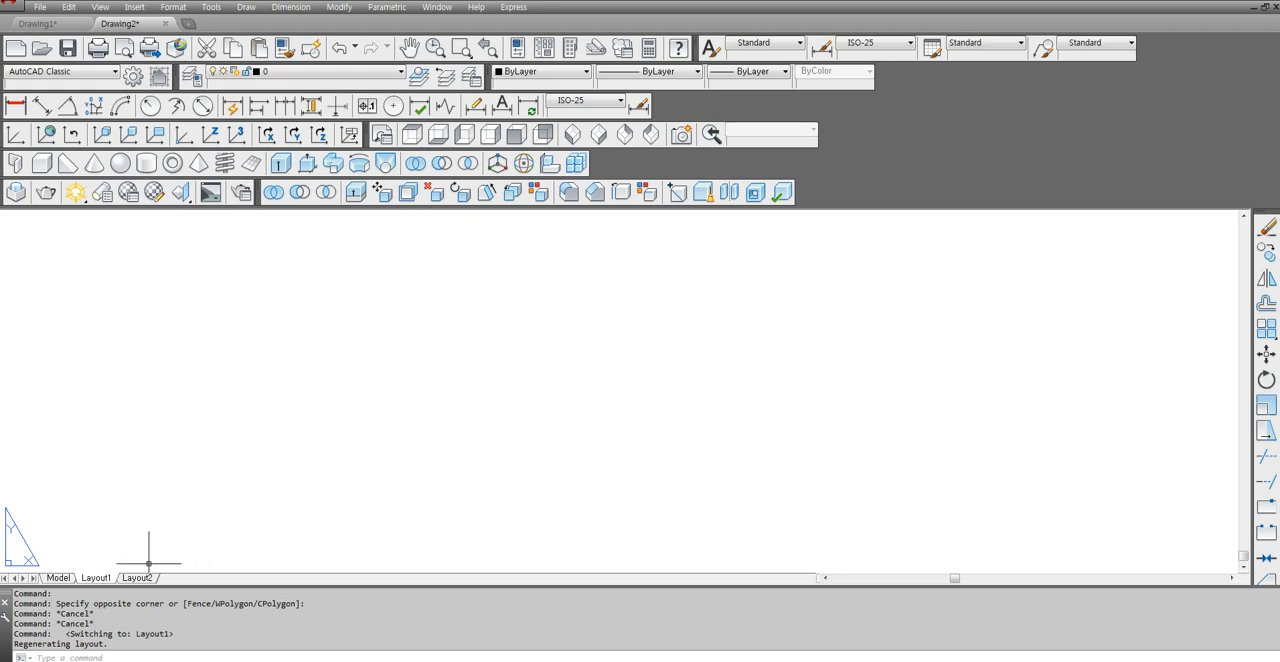
{"action": "mouse_move", "coordinate": [136, 580]}
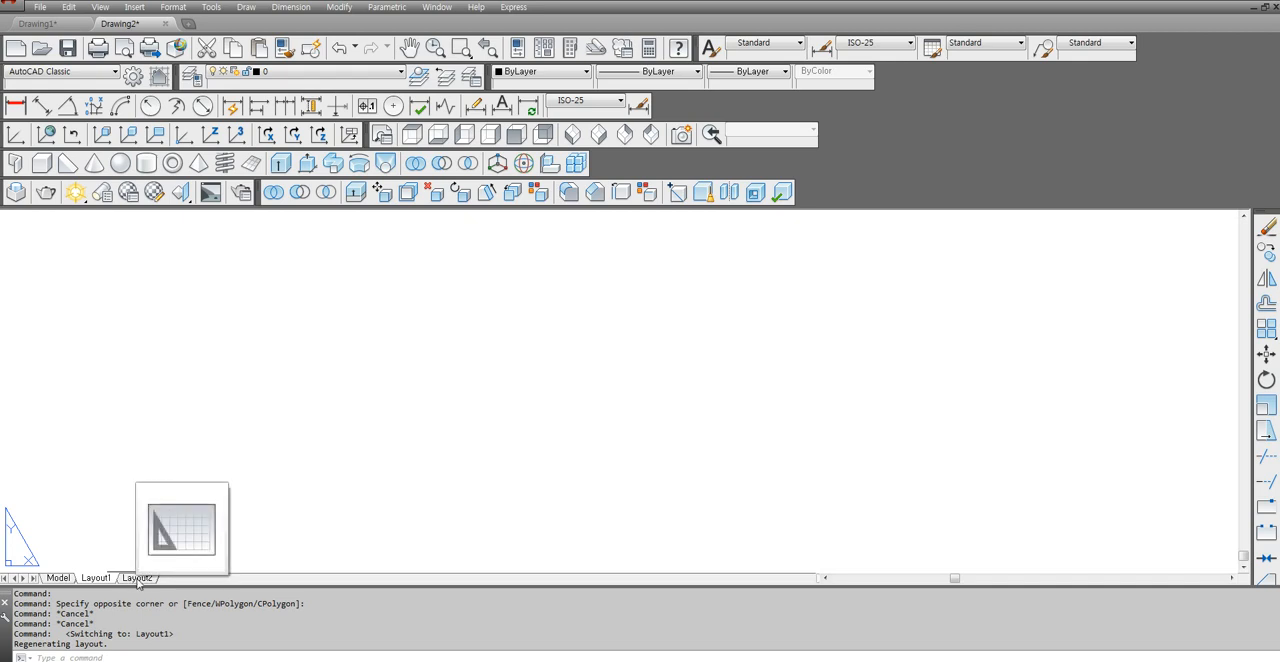
{"action": "right_click", "coordinate": [132, 583]}
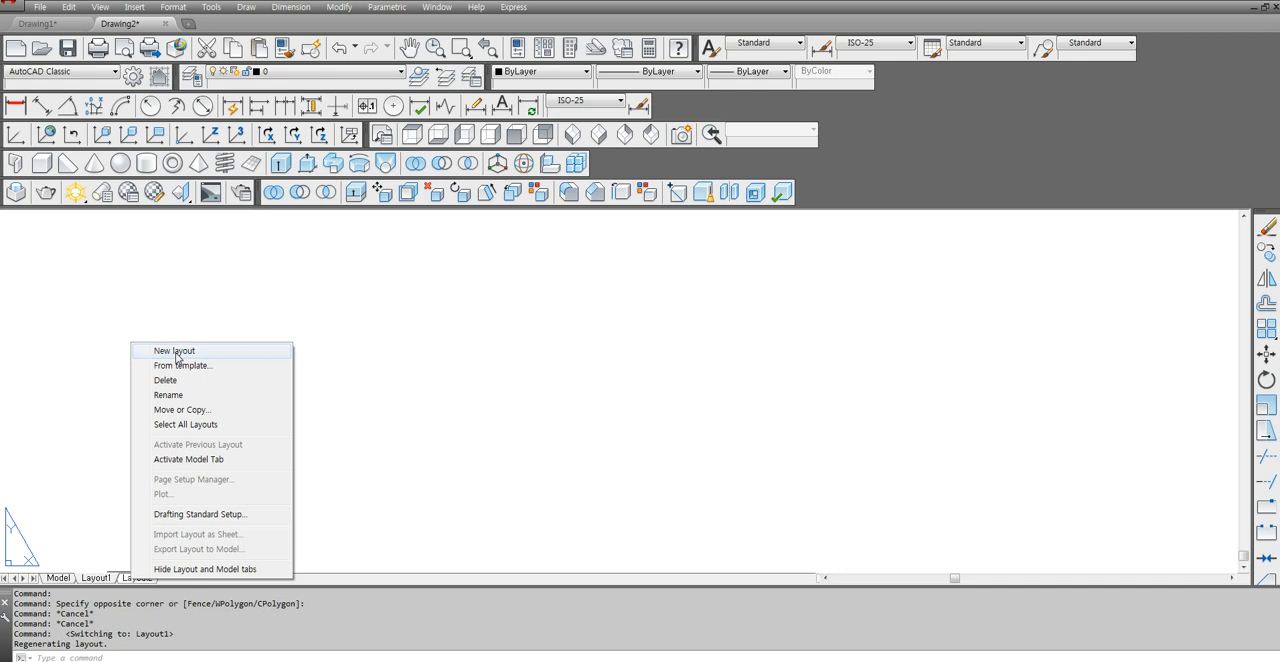
{"action": "left_click", "coordinate": [351, 433]}
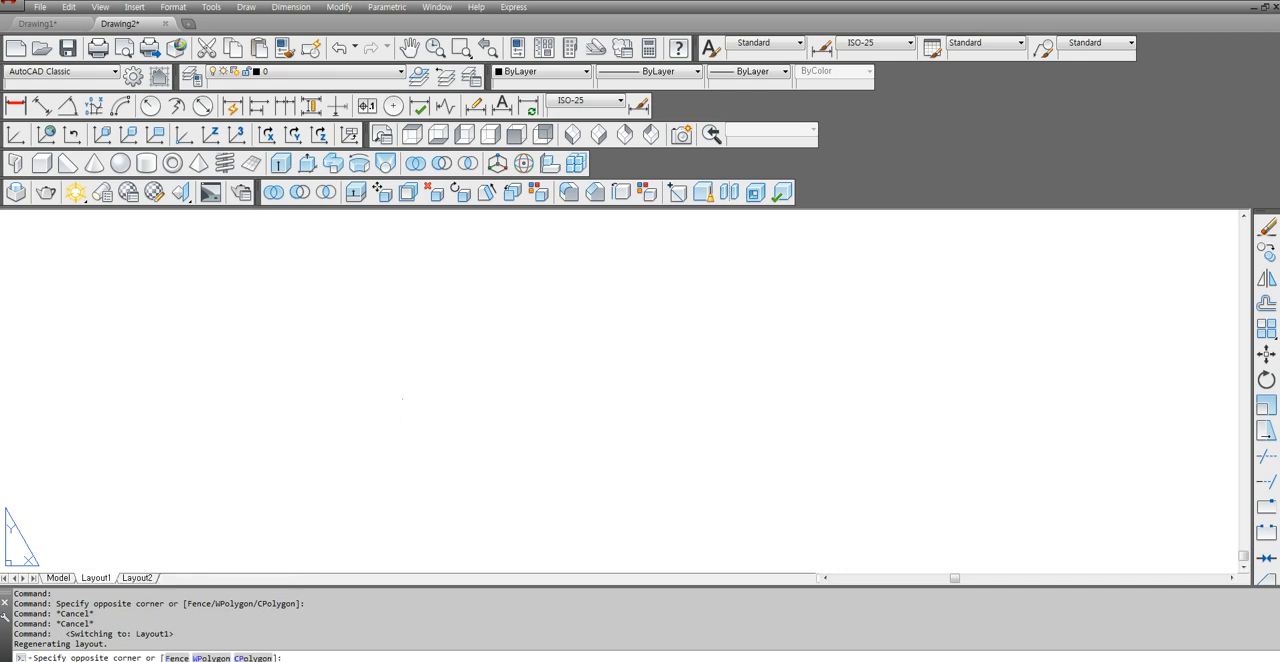
{"action": "left_click", "coordinate": [349, 426]}
{"action": "left_click_drag", "start_coordinate": [389, 357], "coordinate": [319, 403]}
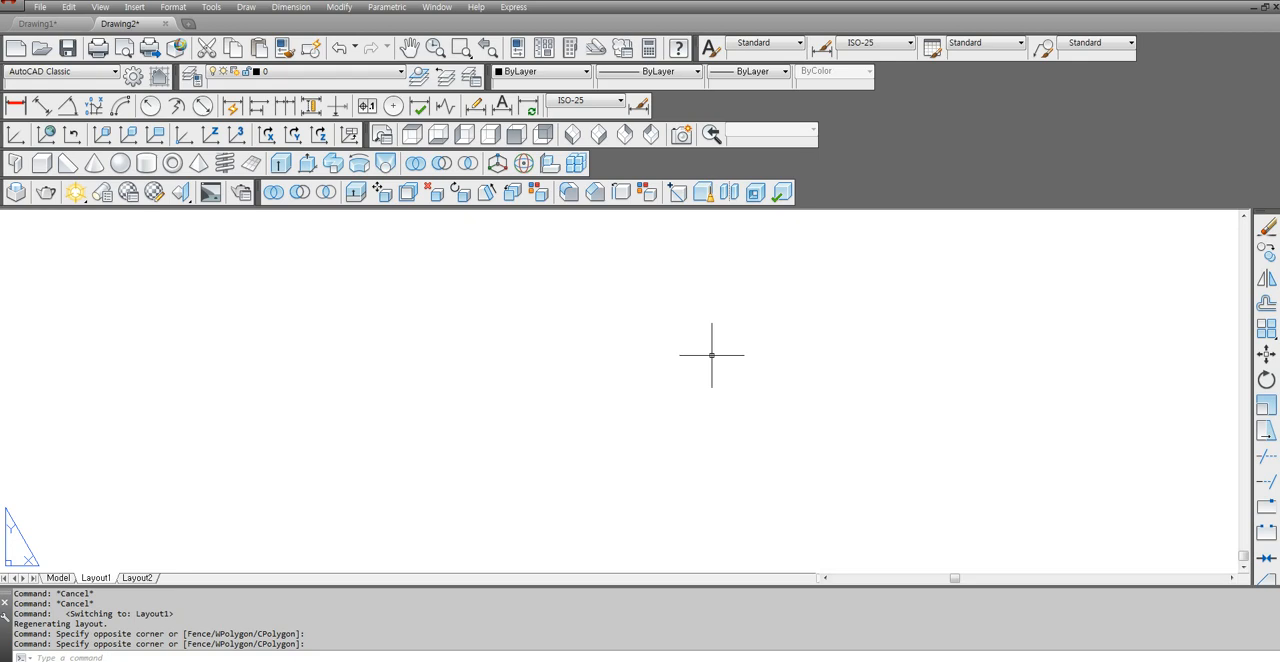
Draw a large horizontal trial rectangle in the middle of Layout1 with the RECTANG command.
{"action": "type", "text": "REC"}
{"action": "key", "text": "Return"}
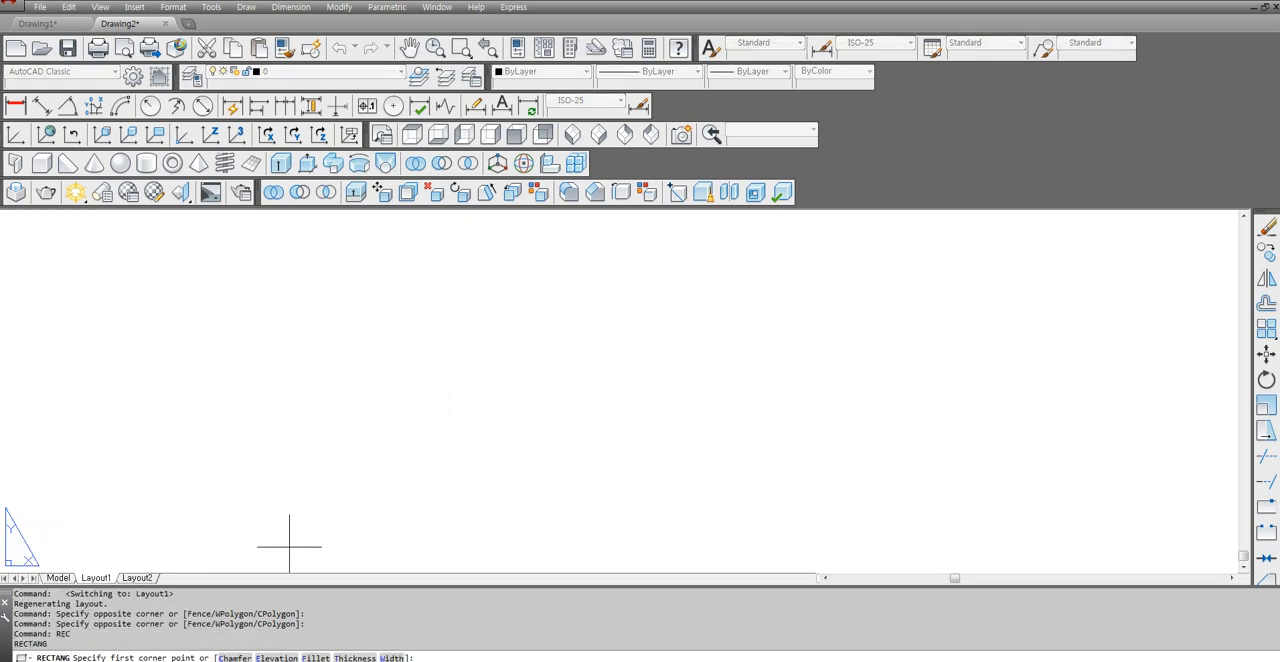
{"action": "left_click", "coordinate": [359, 514]}
{"action": "left_click", "coordinate": [895, 258]}
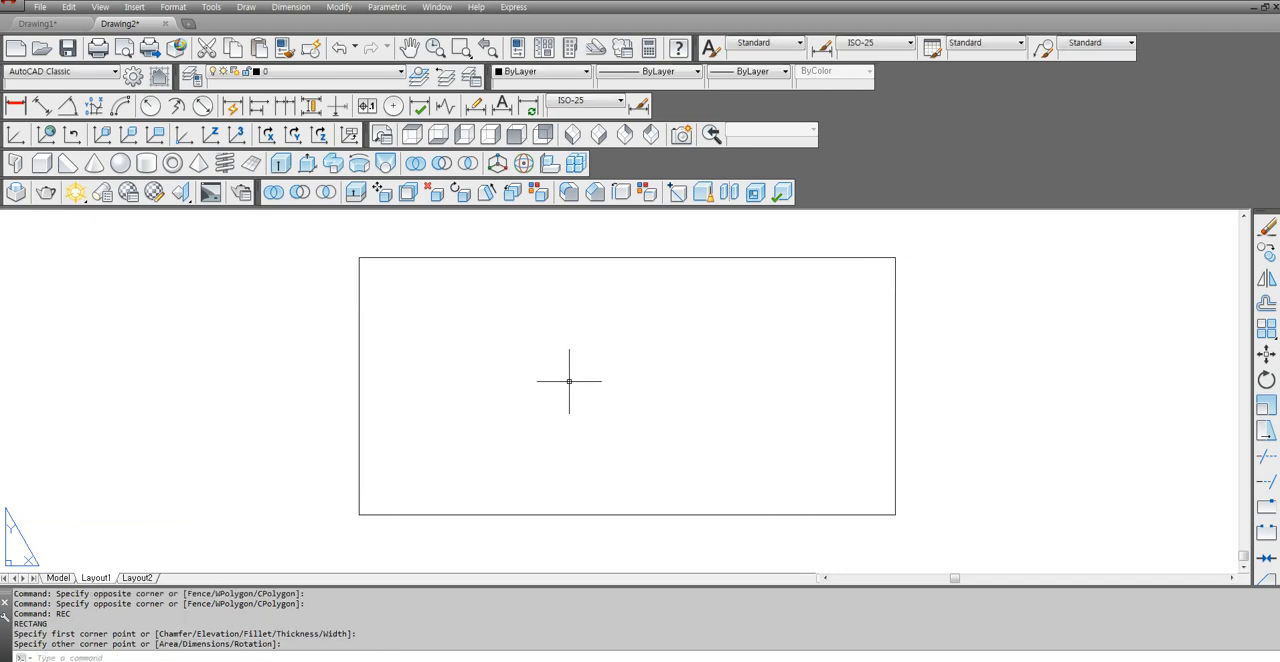
Delete the trial rectangle from Layout1.
{"action": "left_click", "coordinate": [370, 354]}
{"action": "left_click", "coordinate": [321, 366]}
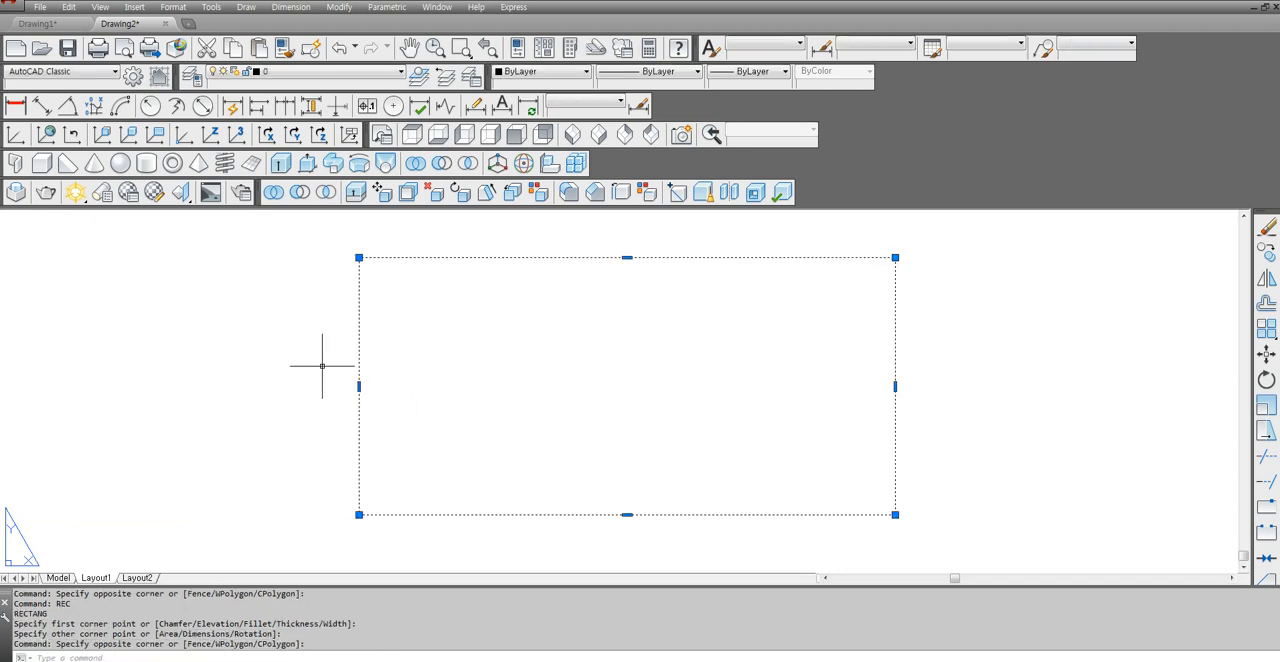
{"action": "left_click", "coordinate": [377, 310]}
{"action": "left_click", "coordinate": [327, 358]}
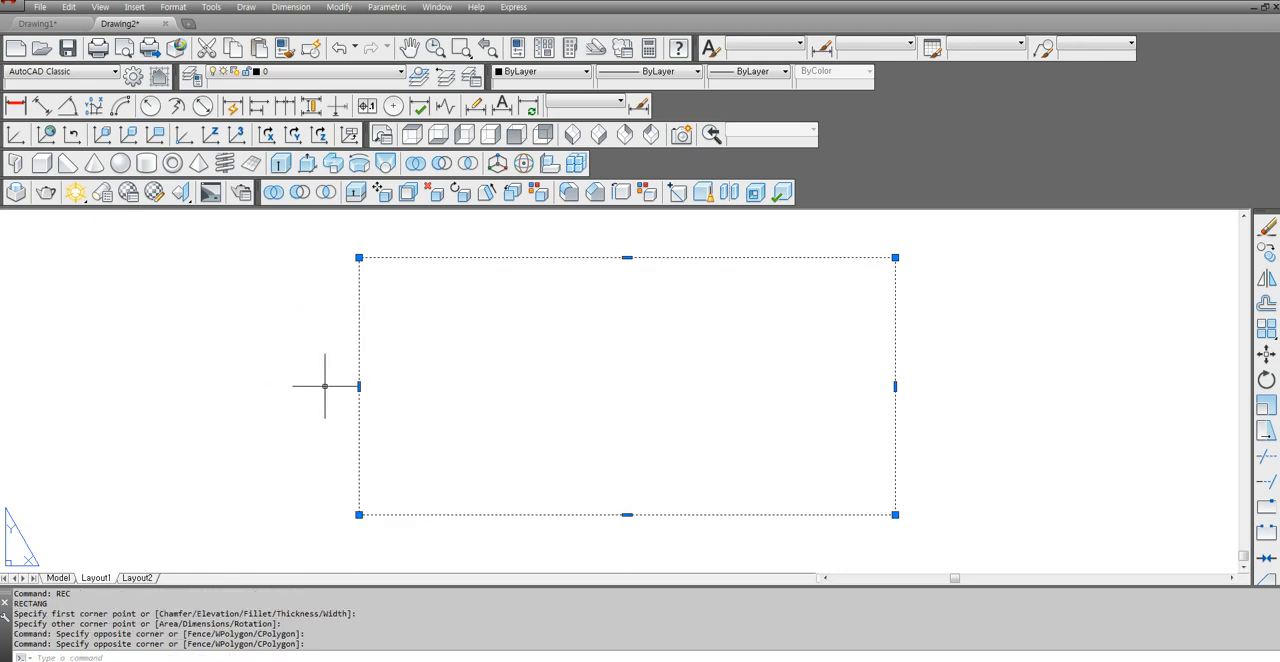
{"action": "key", "text": "Delete"}
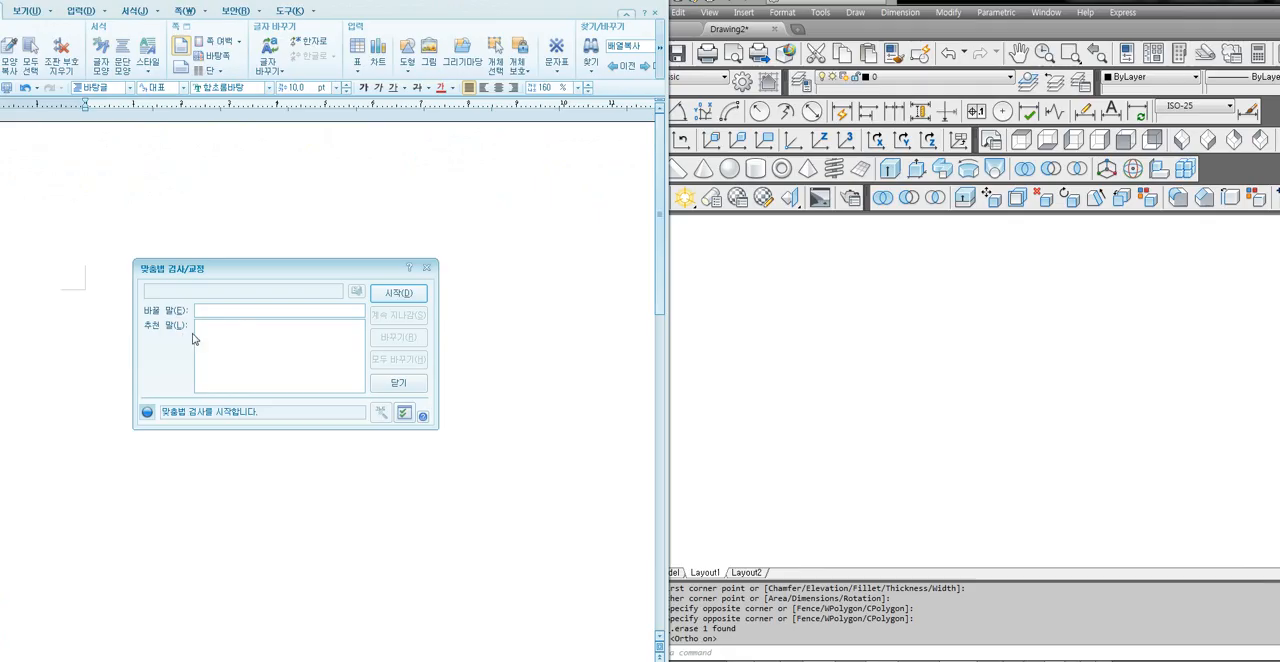
Switch to the Hangul word processor and write the note line "Limits 엔터" in the blank document.
{"action": "left_click", "coordinate": [426, 268]}
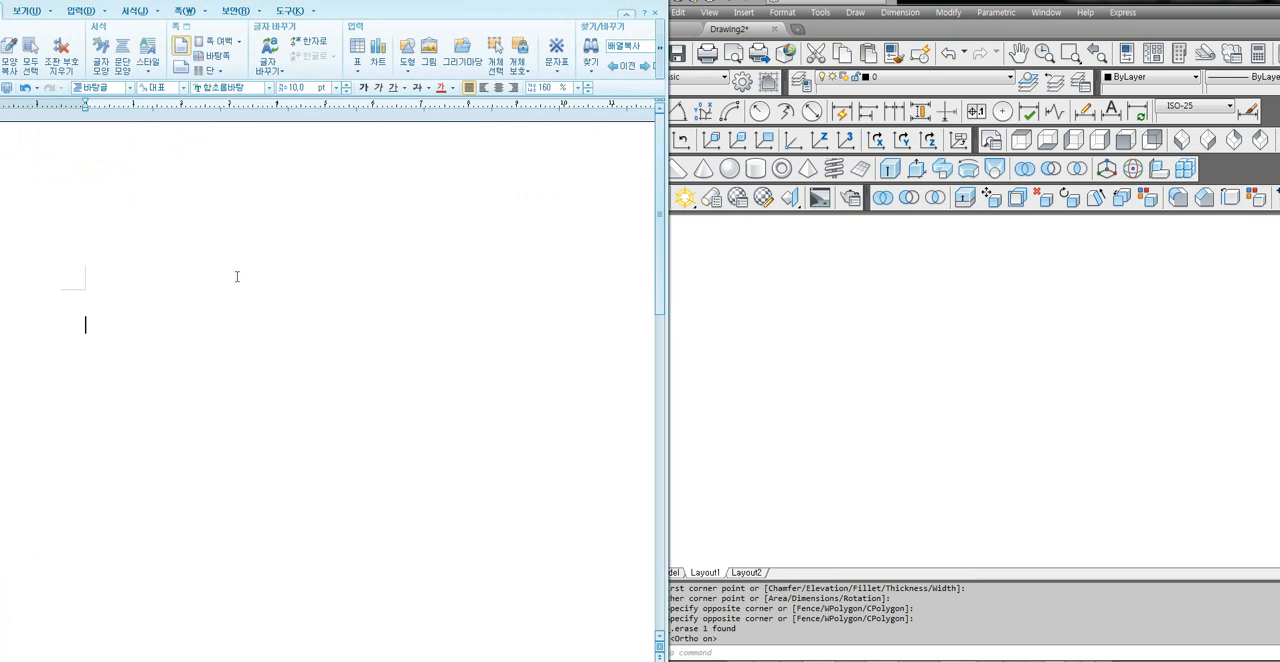
{"action": "type", "text": "Limits dpsxj"}
{"action": "key", "text": "Return"}
Add "0,0 엔터" as the second line of the note.
{"action": "left_click", "coordinate": [788, 390]}
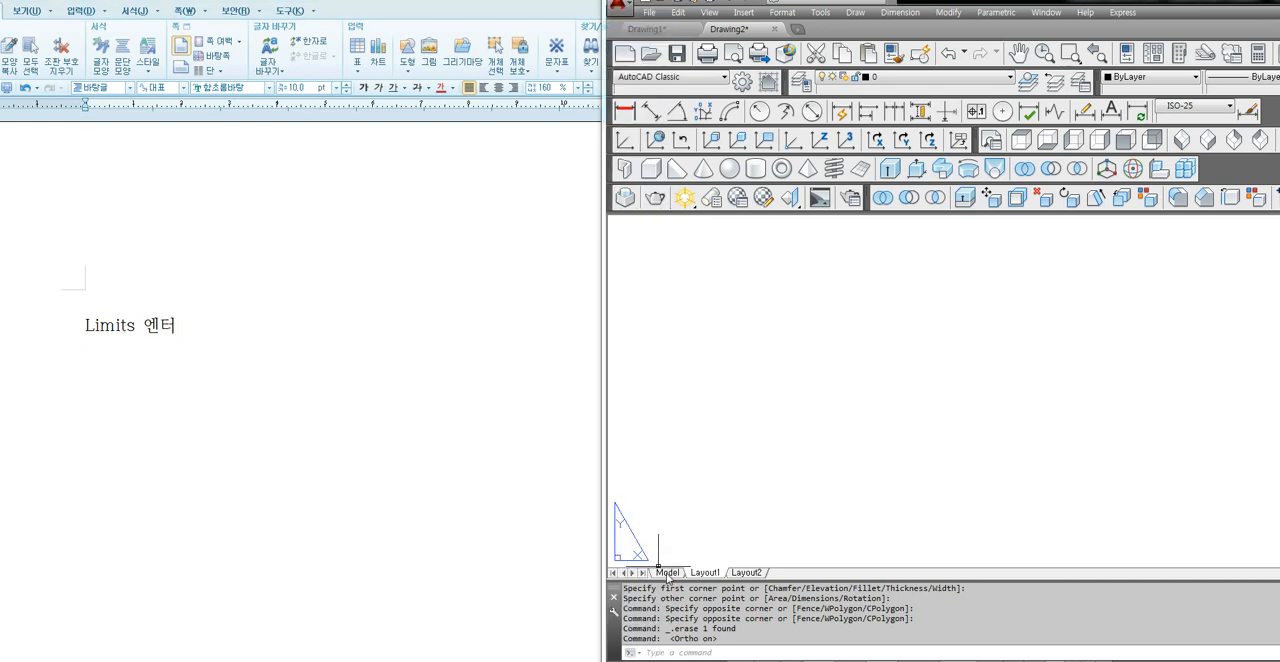
{"action": "mouse_move", "coordinate": [664, 574]}
{"action": "left_click", "coordinate": [106, 361]}
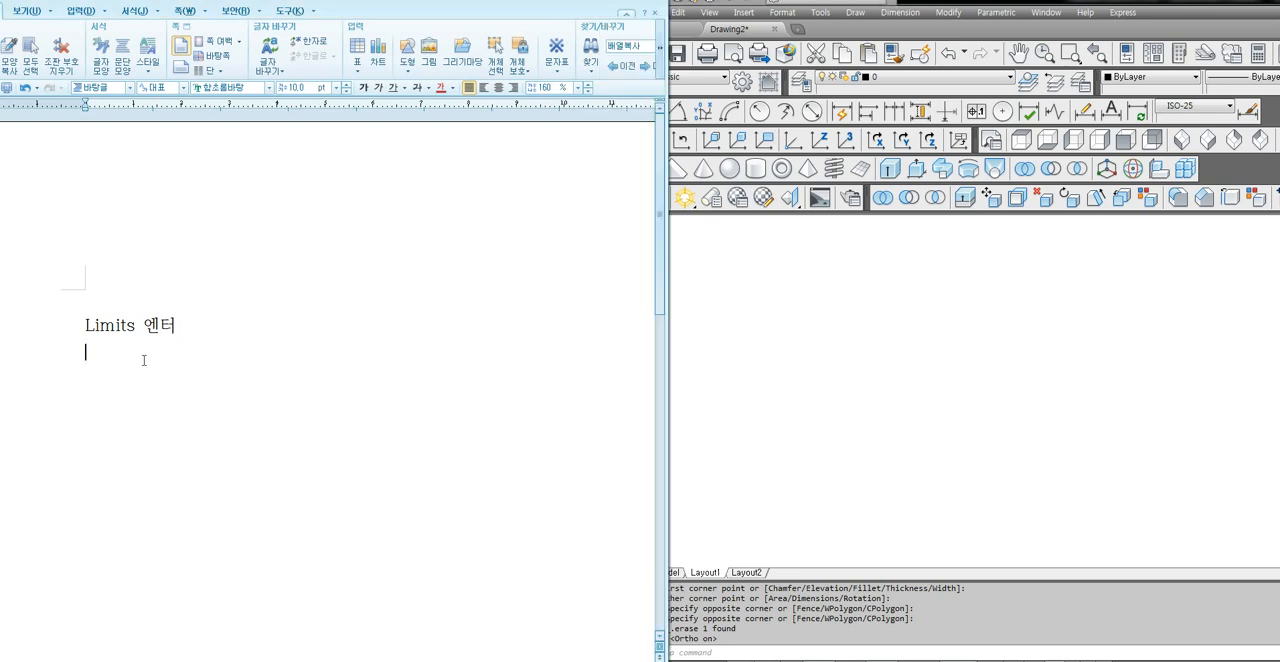
{"action": "type", "text": "0,0    엔터"}
{"action": "key", "text": "Return"}
Add the third note line "297,210 엔터 (A4)fh 출력하겠다." for the A4 drawing limits.
{"action": "type", "text": "297,210 엔터 (ㅁ4로"}
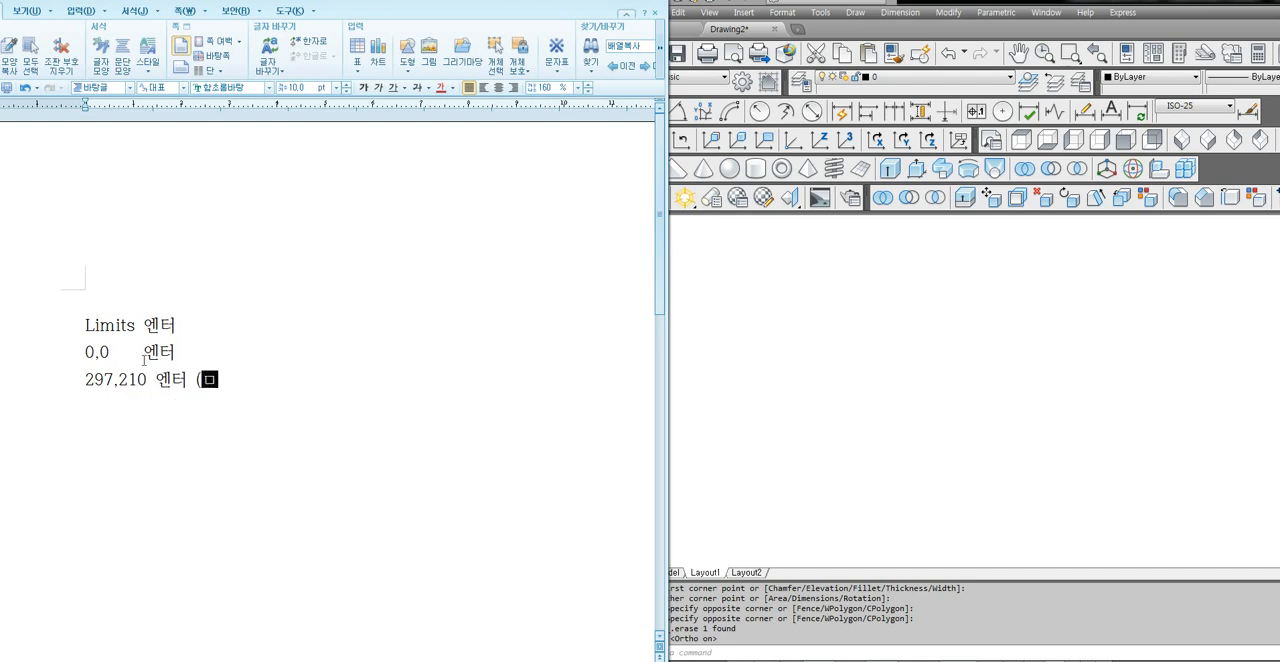
{"action": "key", "text": "BackSpace"}
{"action": "key", "text": "BackSpace"}
{"action": "key", "text": "BackSpace"}
{"action": "key", "text": "BackSpace"}
{"action": "type", "text": "(A4)fh cnffurgkrpTek."}
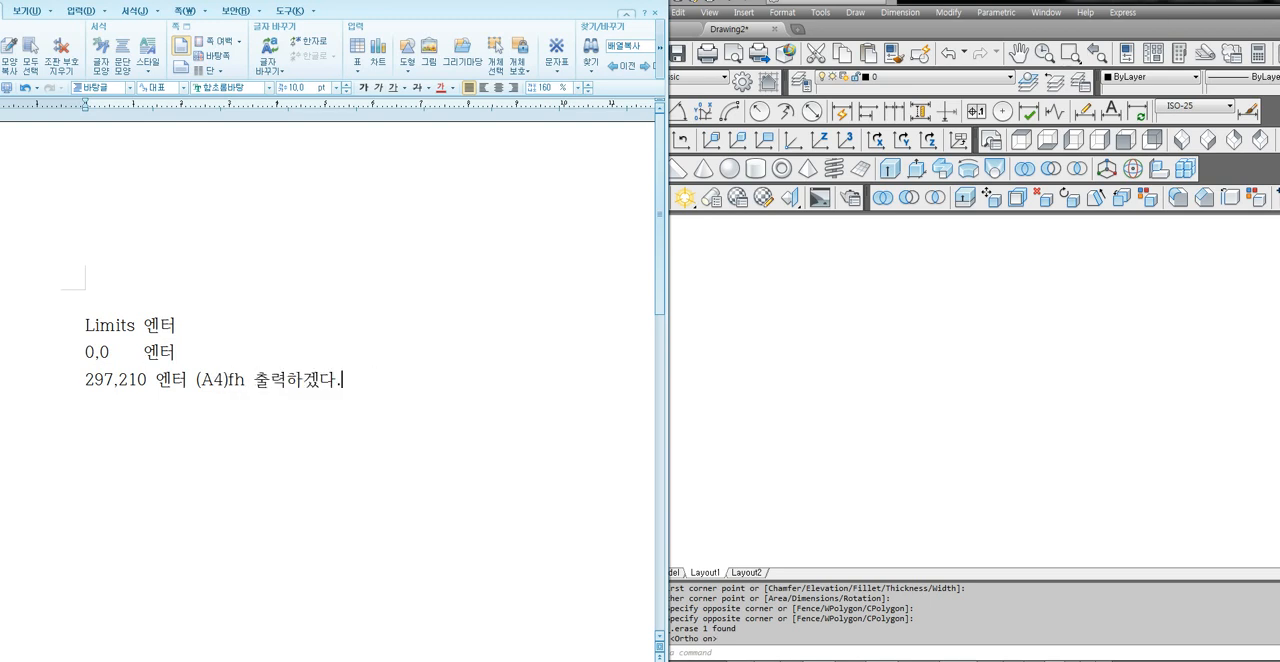
Correct the third note line to read "297,210 엔터- (A4) 출력하겠다.".
{"action": "key", "text": "Return"}
{"action": "left_click_drag", "start_coordinate": [228, 381], "coordinate": [245, 381]}
{"action": "key", "text": "Delete"}
{"action": "key", "text": "Left"}
{"action": "key", "text": "Left"}
{"action": "key", "text": "Left"}
{"action": "key", "text": "Left"}
{"action": "key", "text": "Left"}
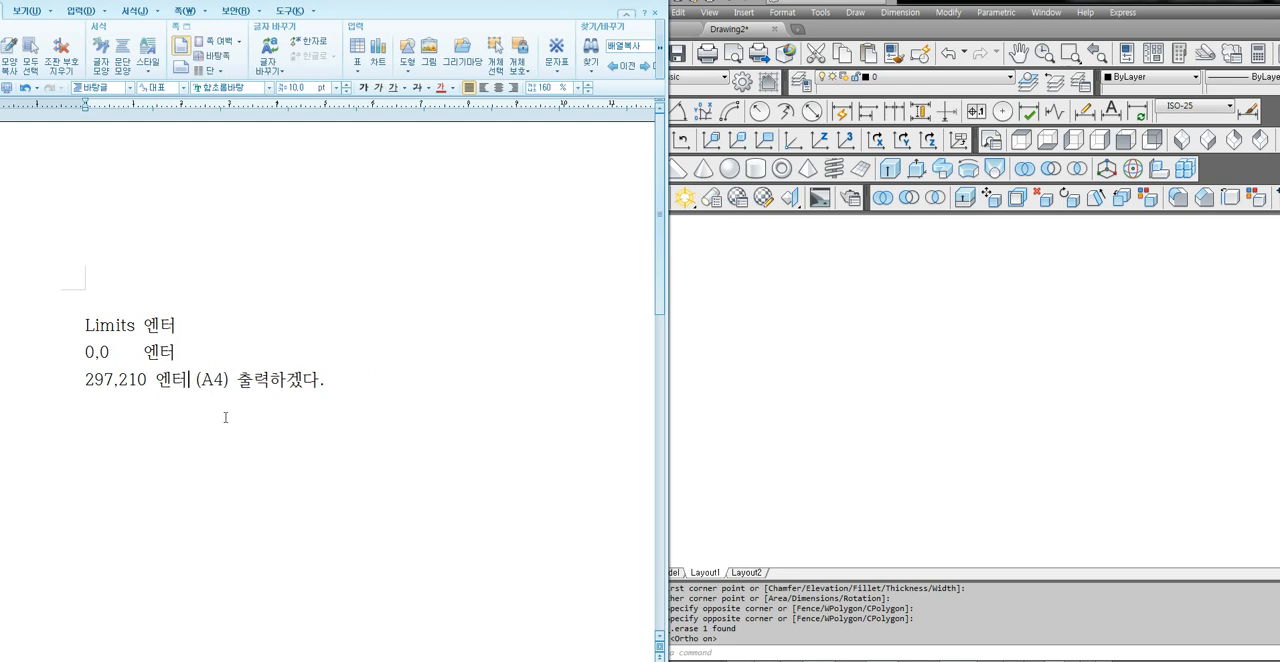
{"action": "key", "text": "Delete"}
{"action": "key", "text": "Right"}
{"action": "key", "text": "Right"}
{"action": "key", "text": "Right"}
{"action": "key", "text": "Right"}
{"action": "key", "text": "Right"}
{"action": "key", "text": "Right"}
{"action": "key", "text": "Right"}
{"action": "key", "text": "Right"}
{"action": "key", "text": "Right"}
{"action": "key", "text": "Right"}
{"action": "key", "text": "Right"}
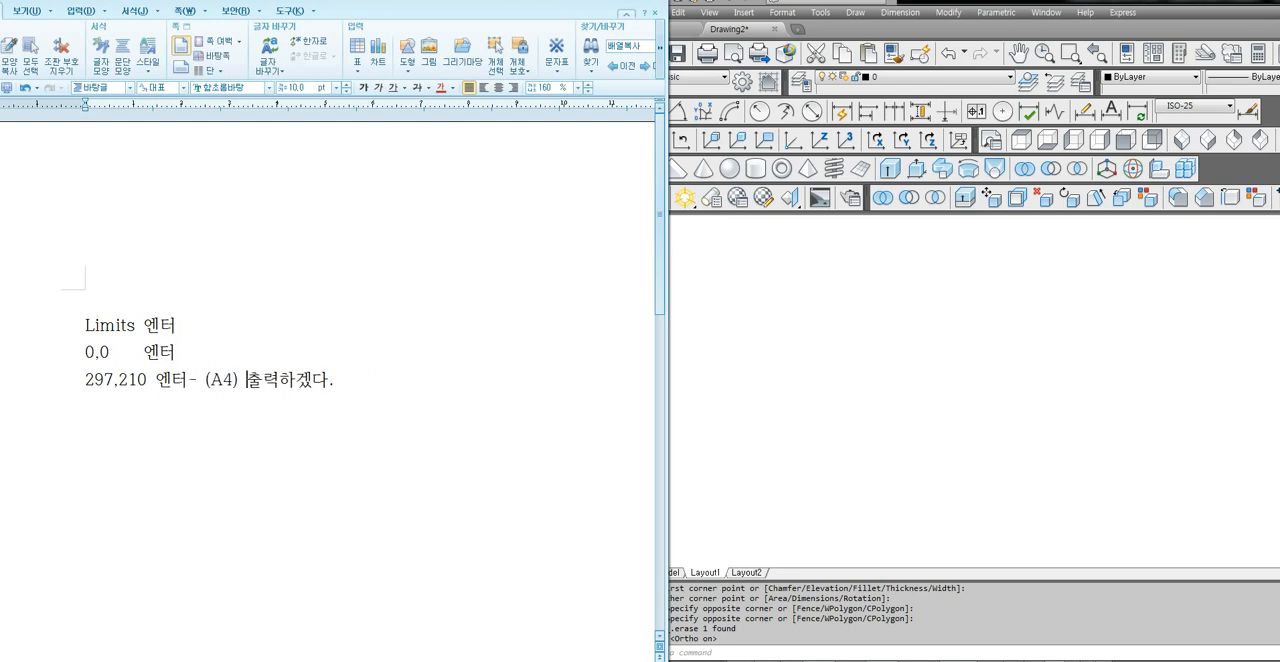
Append "/ 420,297" to the third note line and add "Z 엔터 A 엔터" as the fourth line.
{"action": "type", "text": "/ 420,297"}
{"action": "key", "text": "Return"}
{"action": "type", "text": "ㅋ"}
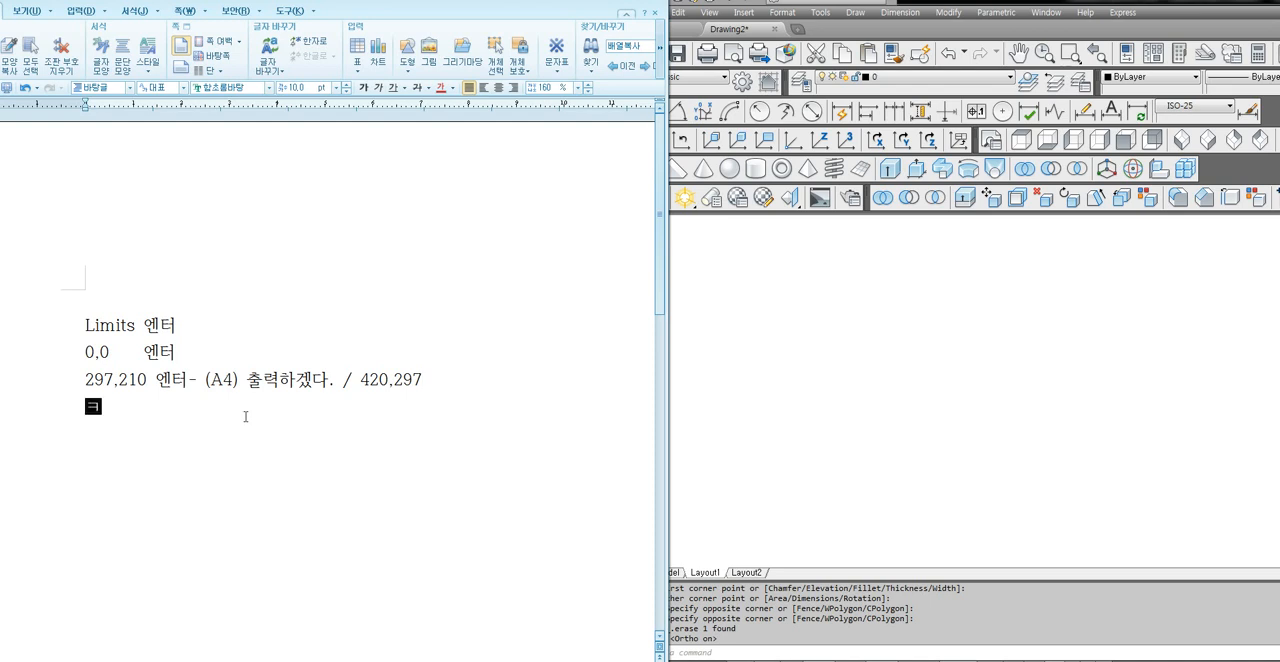
{"action": "type", "text": " 엔터 A"}
{"action": "key", "text": "BackSpace"}
{"action": "key", "text": "BackSpace"}
{"action": "type", "text": "A dps"}
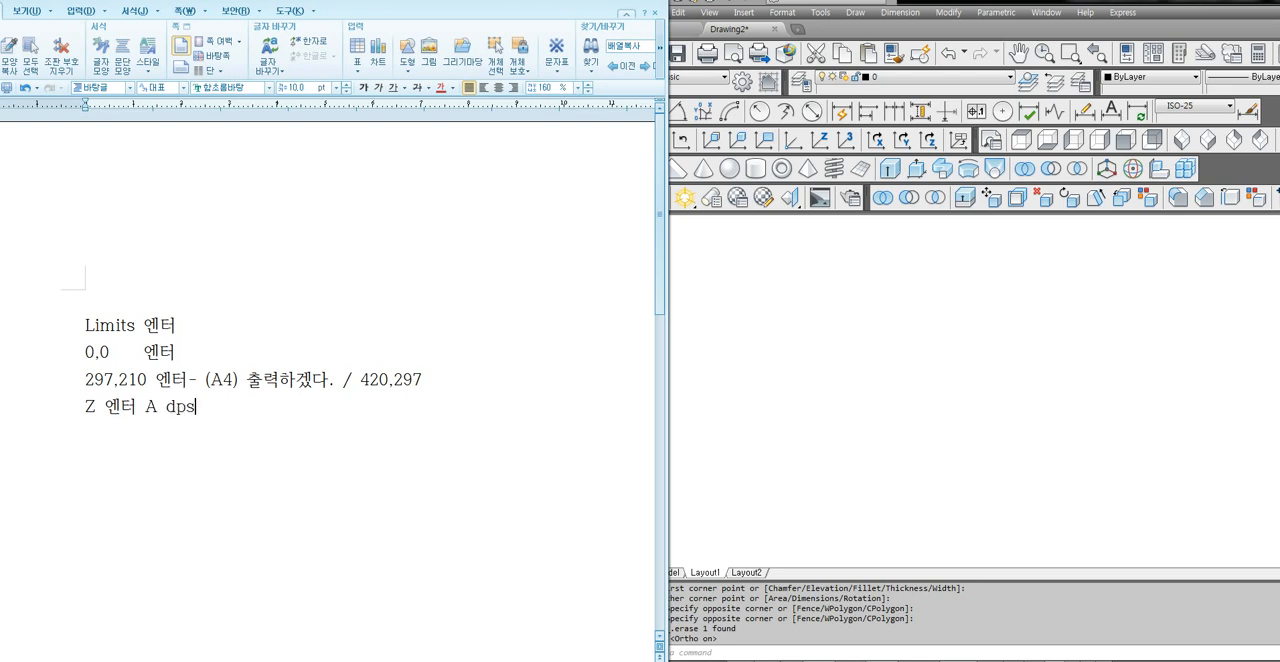
{"action": "type", "text": "xj"}
Add a dashed separator line below the Limits and Zoom notes.
{"action": "key", "text": "Return"}
{"action": "type", "text": "-"}
{"action": "type", "text": "---------------------------------"}
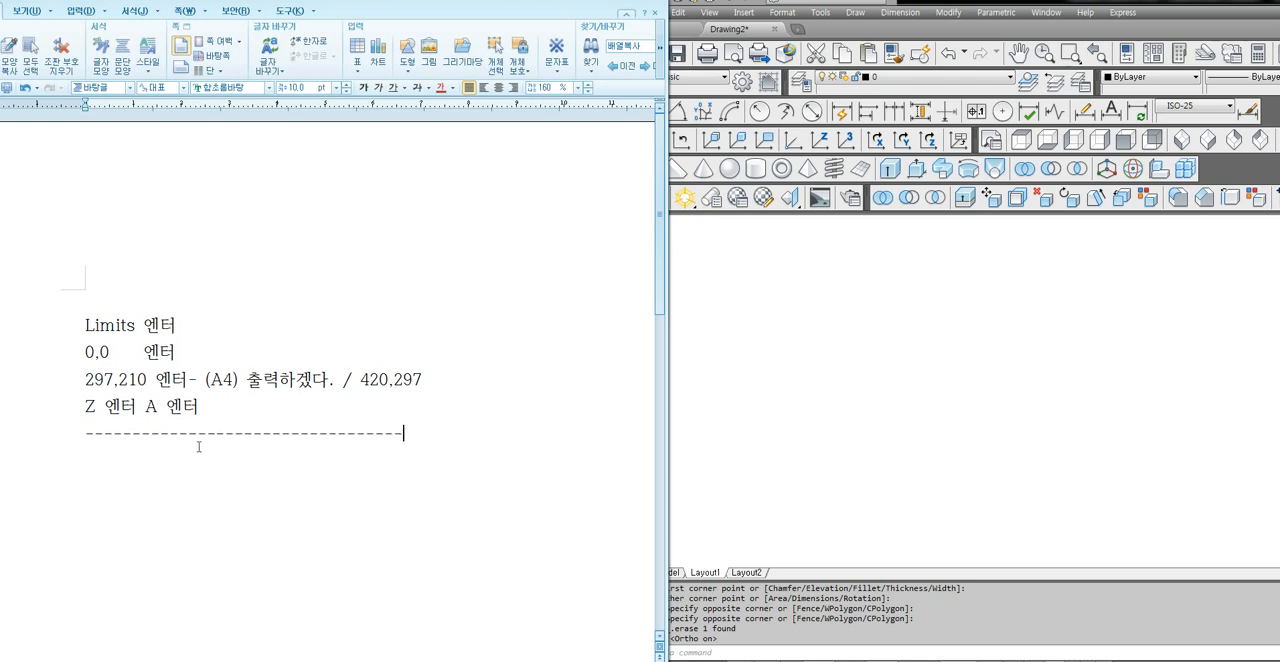
Note the rectangle commands below the separator as three lines: "rec 엔터", "0,0 엔터" and "297,210 엔터".
{"action": "key", "text": "Return"}
{"action": "type", "text": "ㄱㄷ"}
{"action": "type", "text": "c "}
{"action": "type", "text": "dpsxj"}
{"action": "key", "text": "Return"}
{"action": "type", "text": "0,0 dpsxj"}
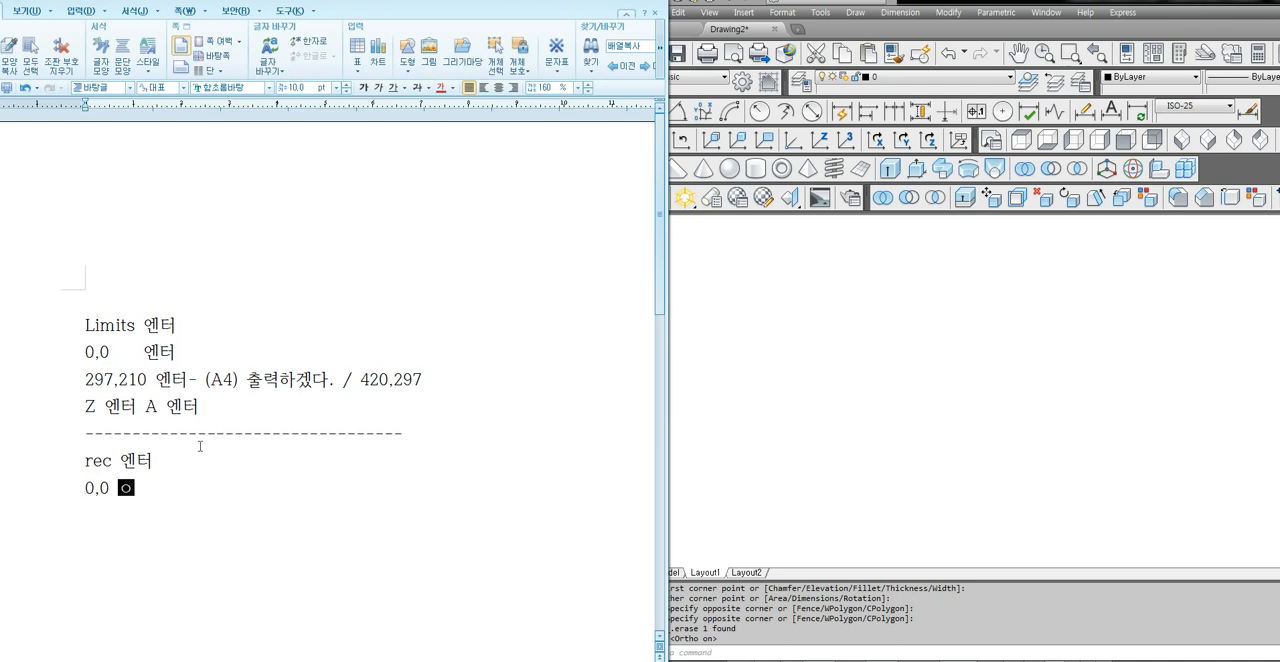
{"action": "key", "text": "Return"}
{"action": "type", "text": "297,210 "}
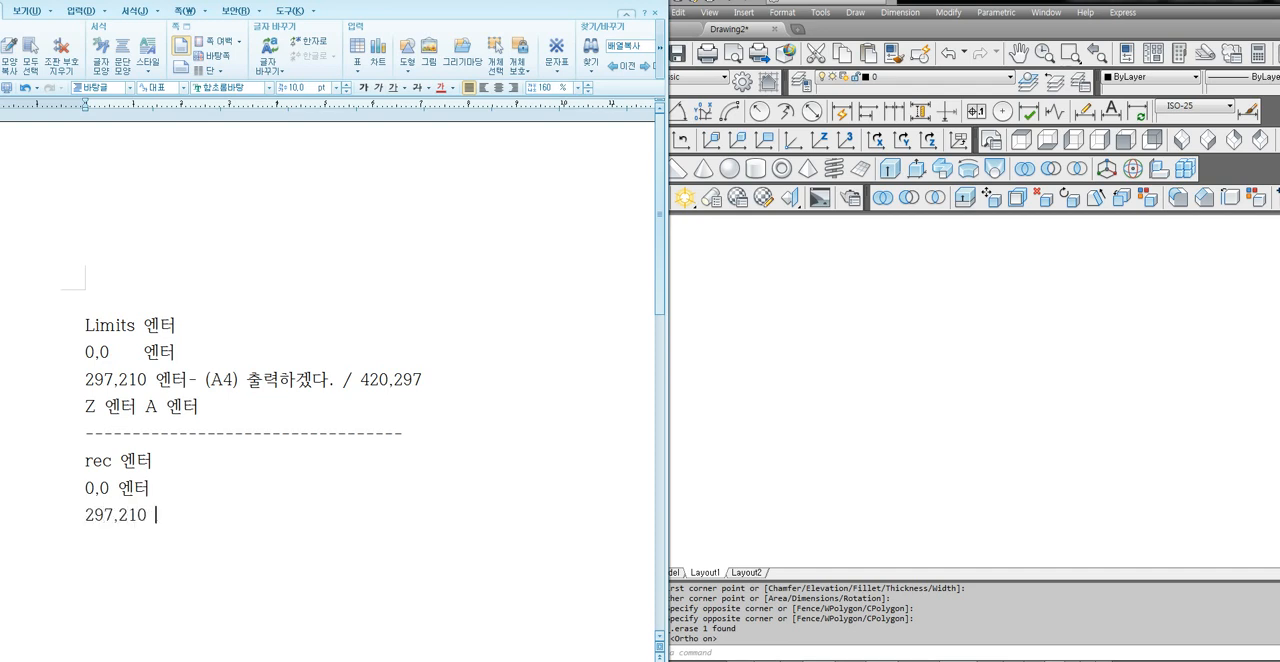
{"action": "type", "text": "엔터"}
{"action": "key", "text": "Return"}
Switch to AutoCAD and draw a rectangle on Layout1 from 0,0 to 297,210.
{"action": "left_click", "coordinate": [871, 402]}
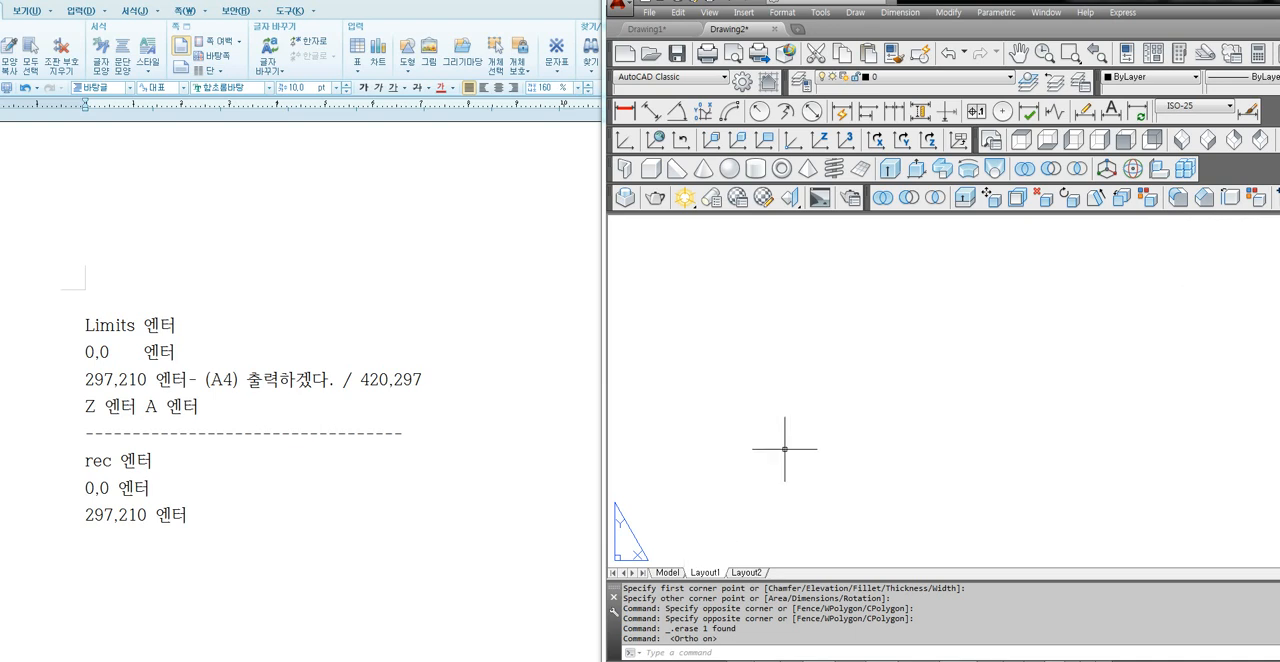
{"action": "type", "text": "rec"}
{"action": "key", "text": "Return"}
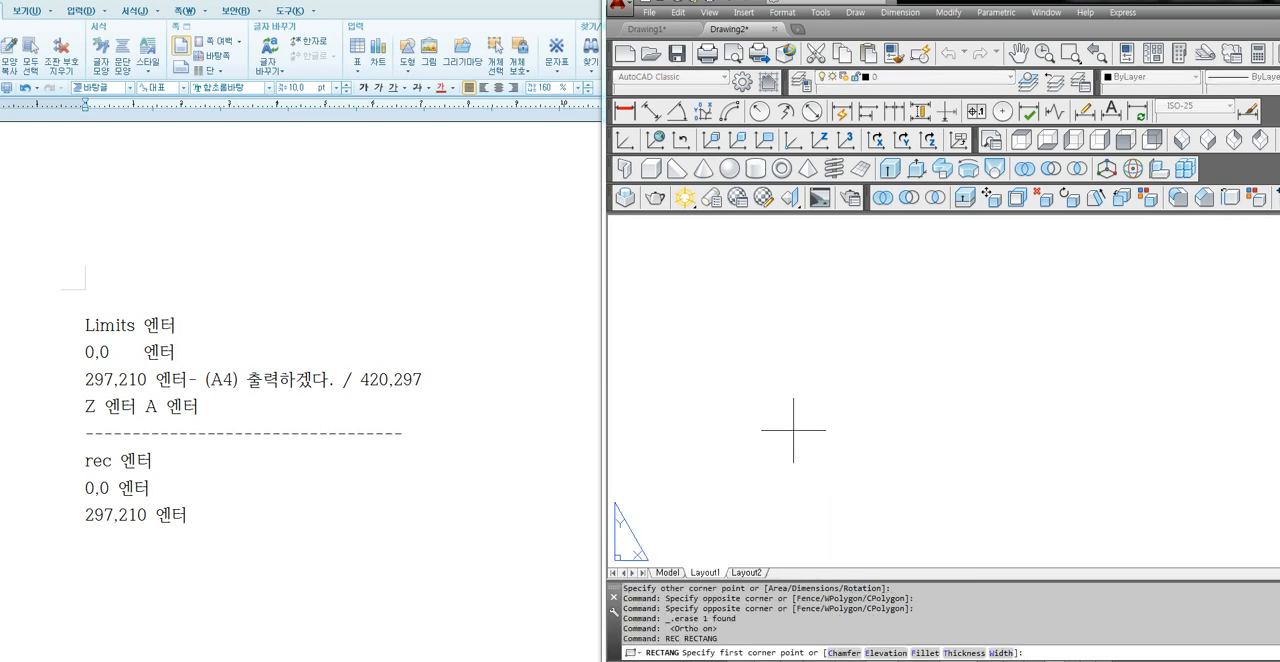
{"action": "type", "text": "0,0"}
{"action": "key", "text": "Return"}
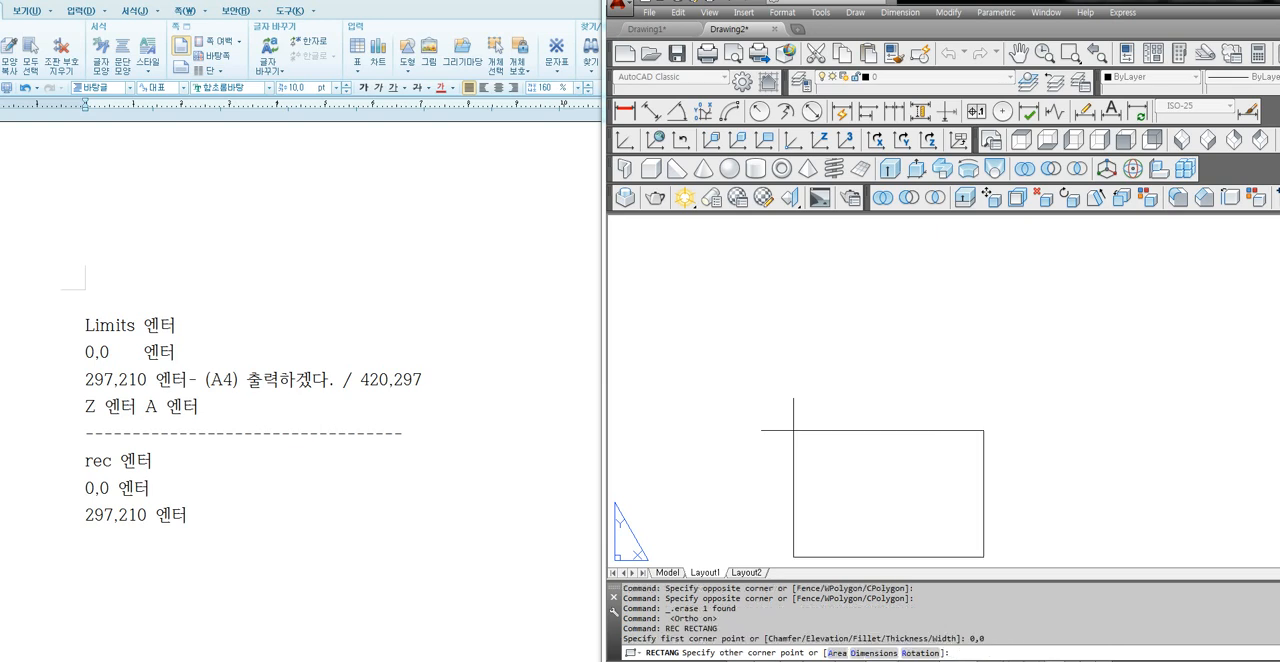
{"action": "type", "text": "297,210"}
{"action": "key", "text": "Return"}
{"action": "type", "text": "Z"}
{"action": "key", "text": "Return"}
{"action": "type", "text": "a"}
{"action": "key", "text": "Return"}
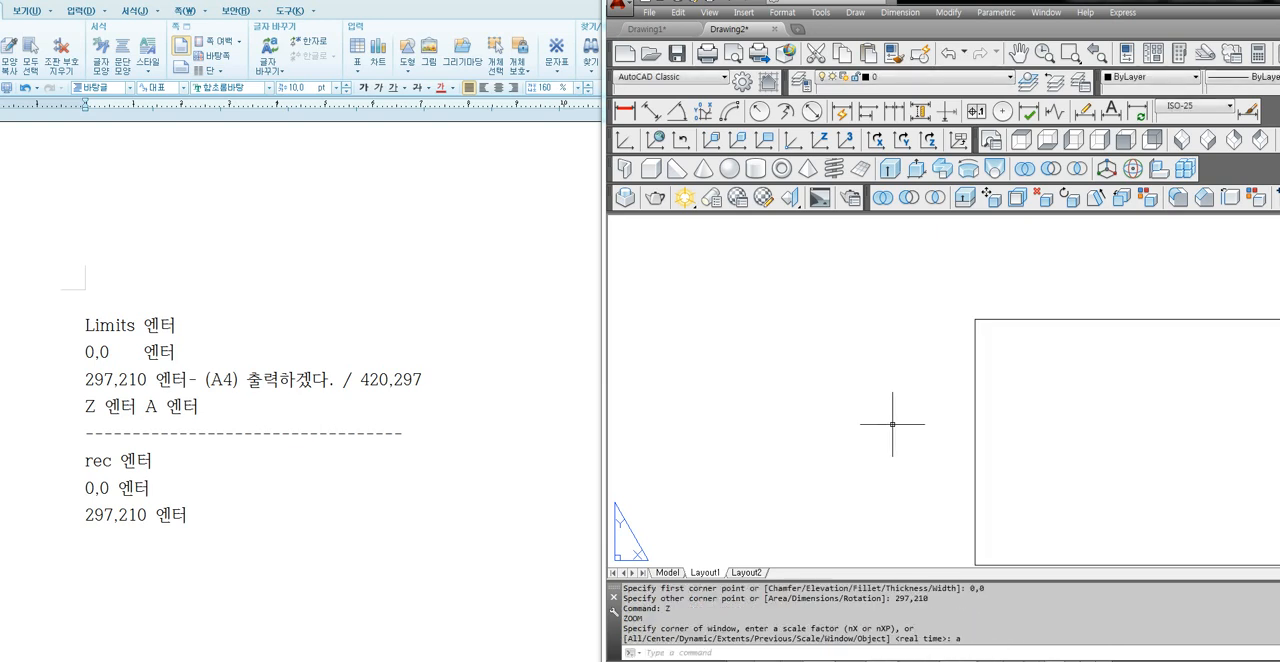
Set the paper-space limits to 0,0 and 297,210, and fit them in view with Zoom All.
{"action": "type", "text": "limi"}
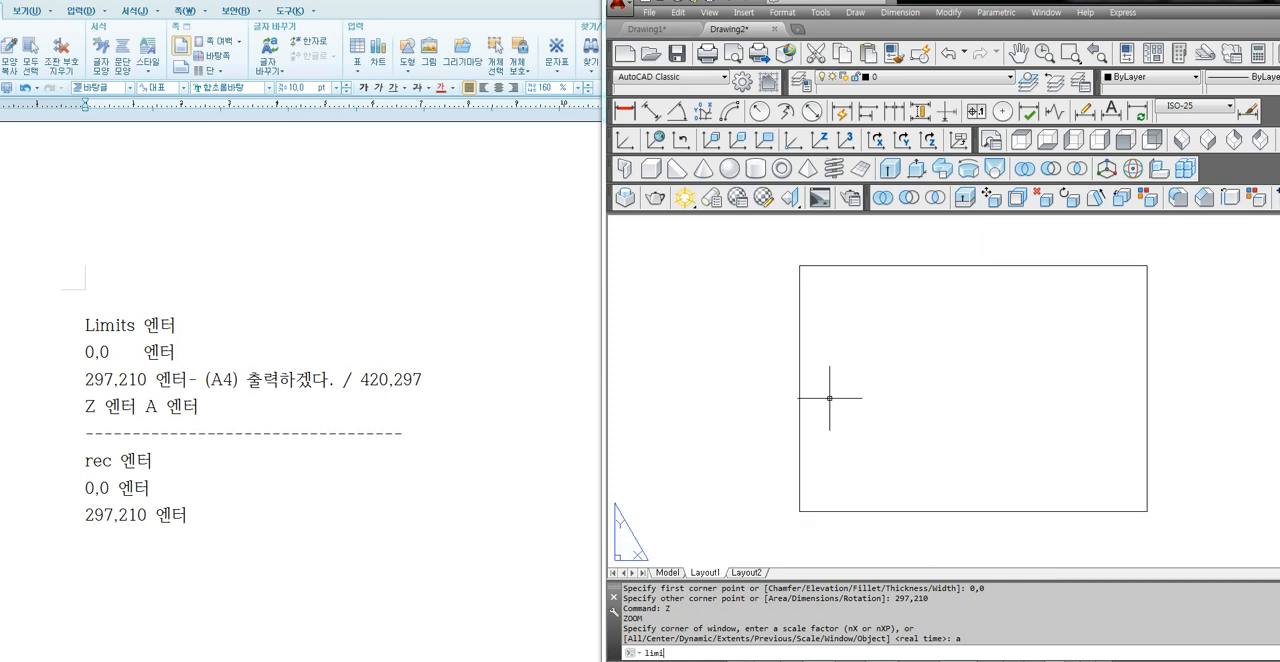
{"action": "type", "text": "t"}
{"action": "key", "text": "Return"}
{"action": "key", "text": "Return"}
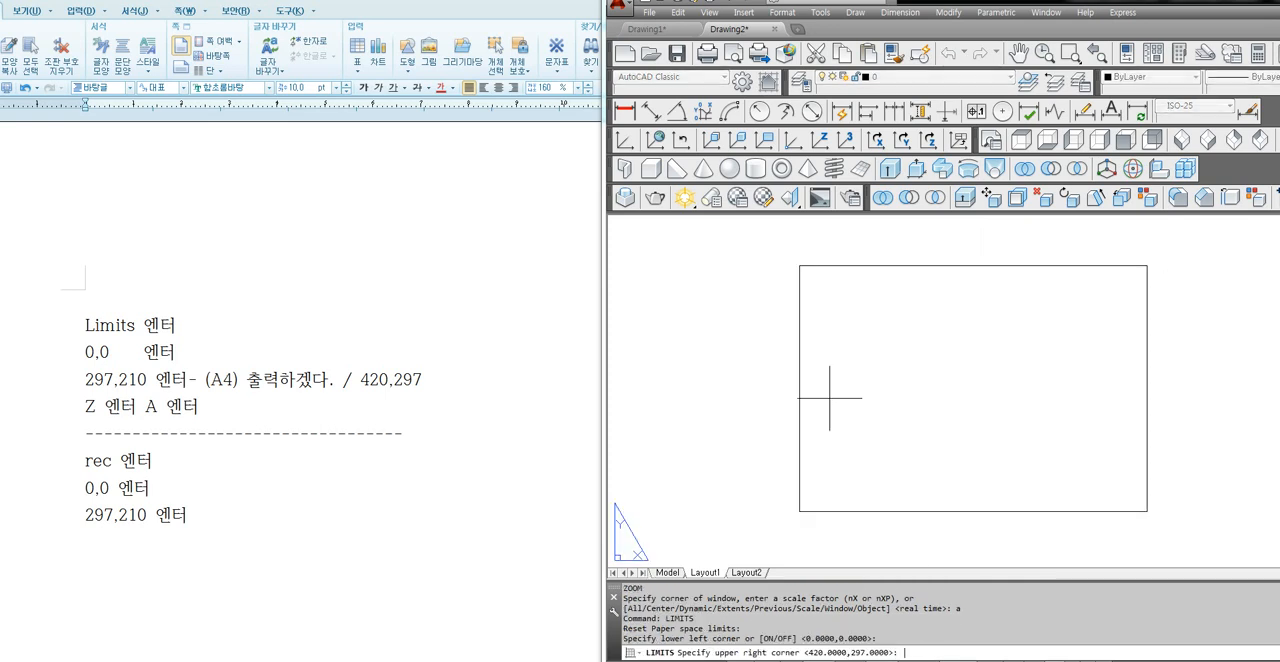
{"action": "type", "text": "297,210"}
{"action": "key", "text": "Return"}
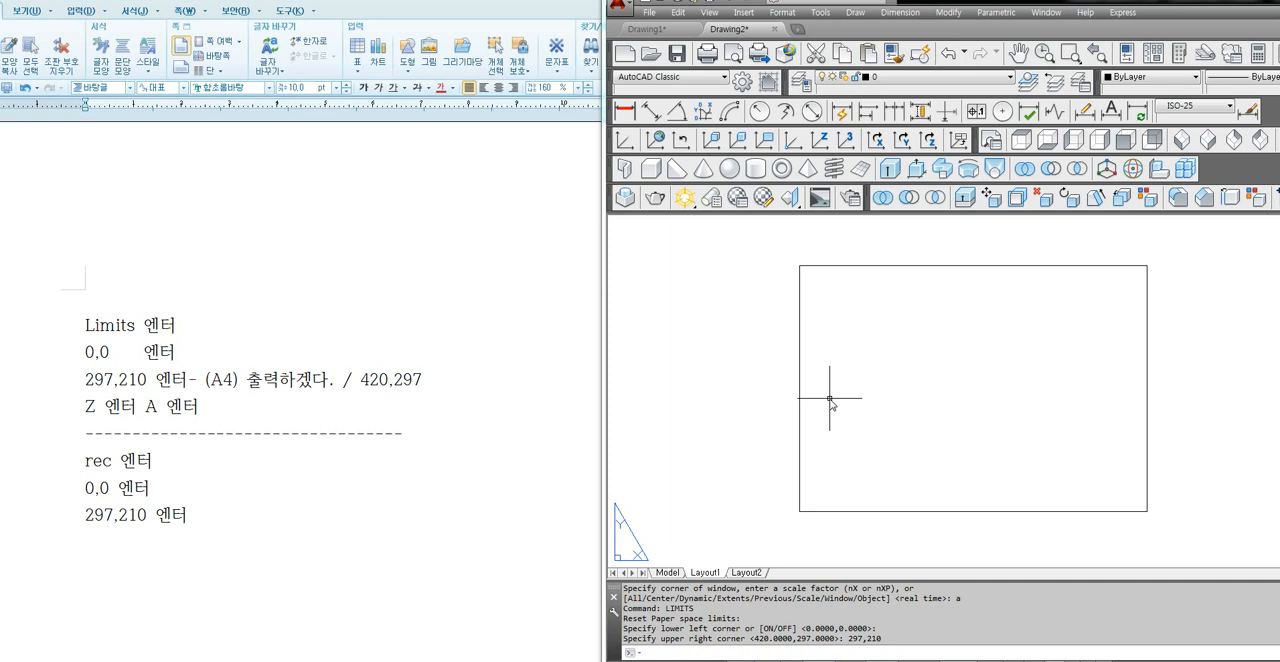
{"action": "type", "text": "z"}
{"action": "key", "text": "Return"}
{"action": "type", "text": "a"}
{"action": "key", "text": "Return"}
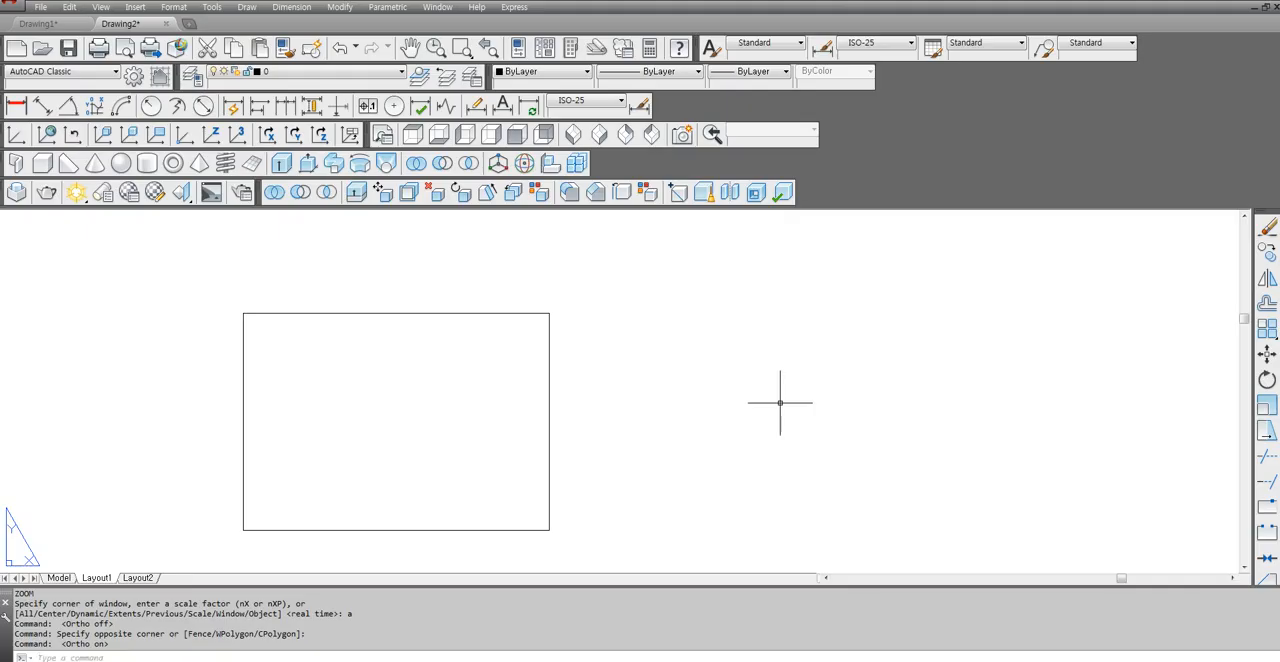
Examine how Zoom All fits the A4 rectangle in Layout1, including from a zoomed-out and panned view.
{"action": "type", "text": "z"}
{"action": "key", "text": "Return"}
{"action": "type", "text": "a"}
{"action": "key", "text": "Return"}
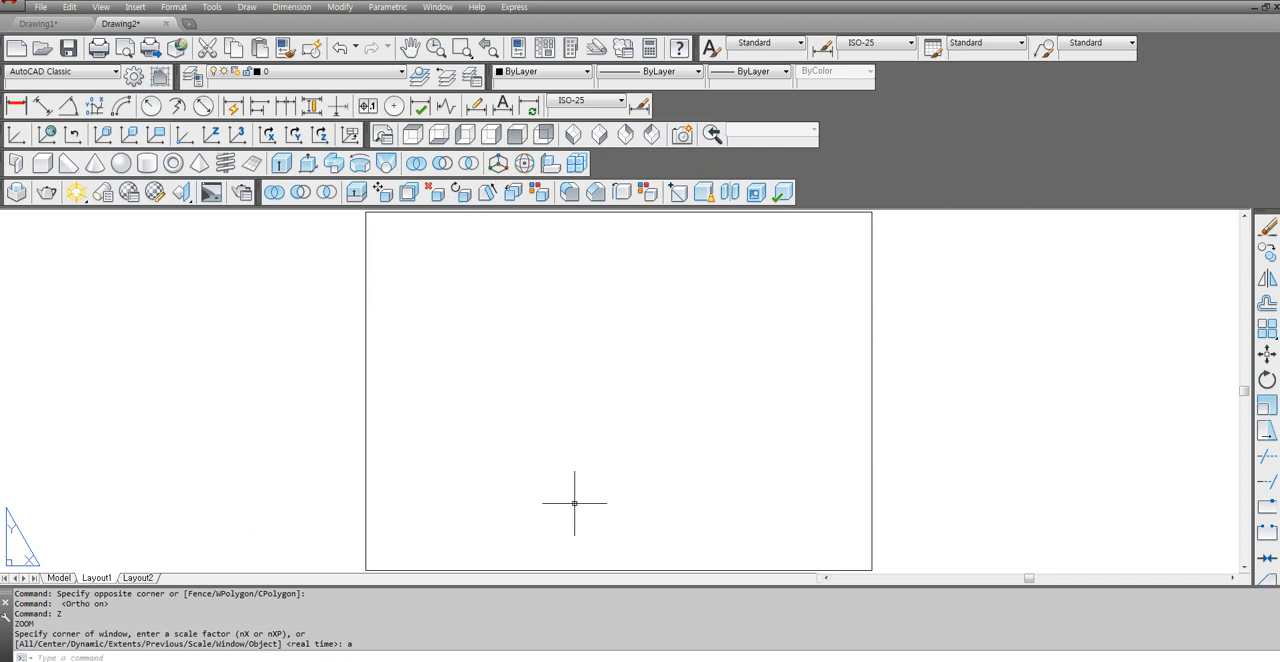
{"action": "scroll", "coordinate": [626, 465], "scroll_direction": "down", "scroll_amount": 2}
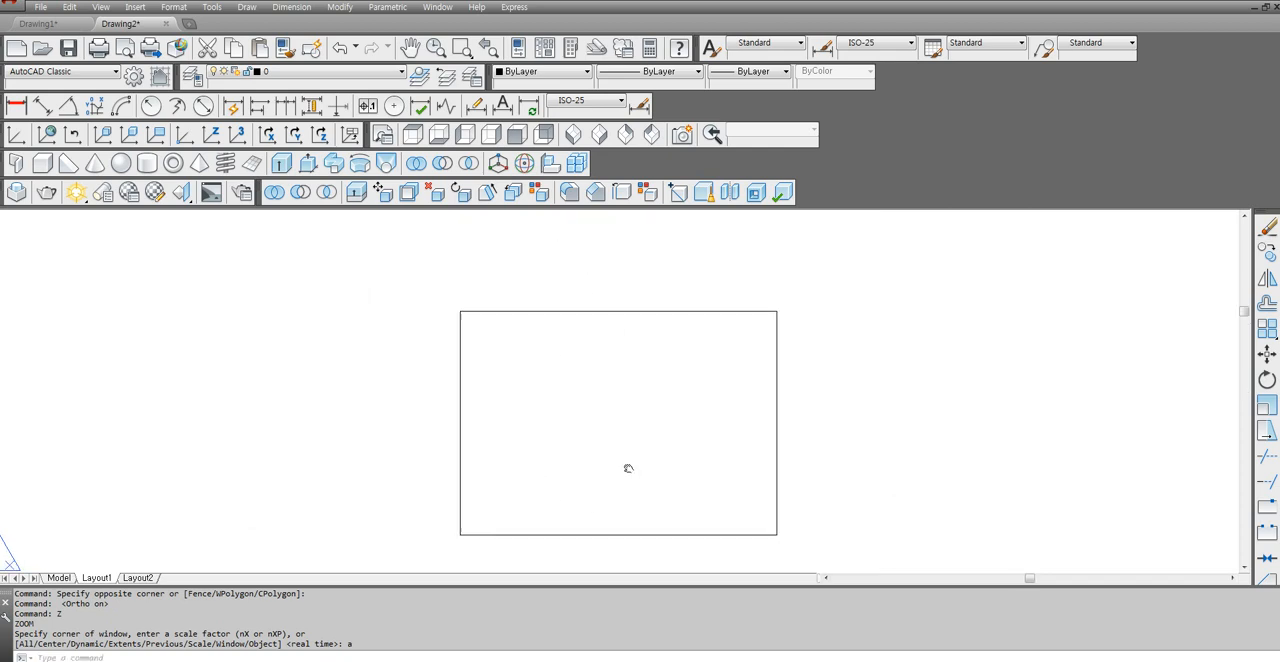
{"action": "middle_click_drag", "start_coordinate": [626, 465], "coordinate": [482, 511]}
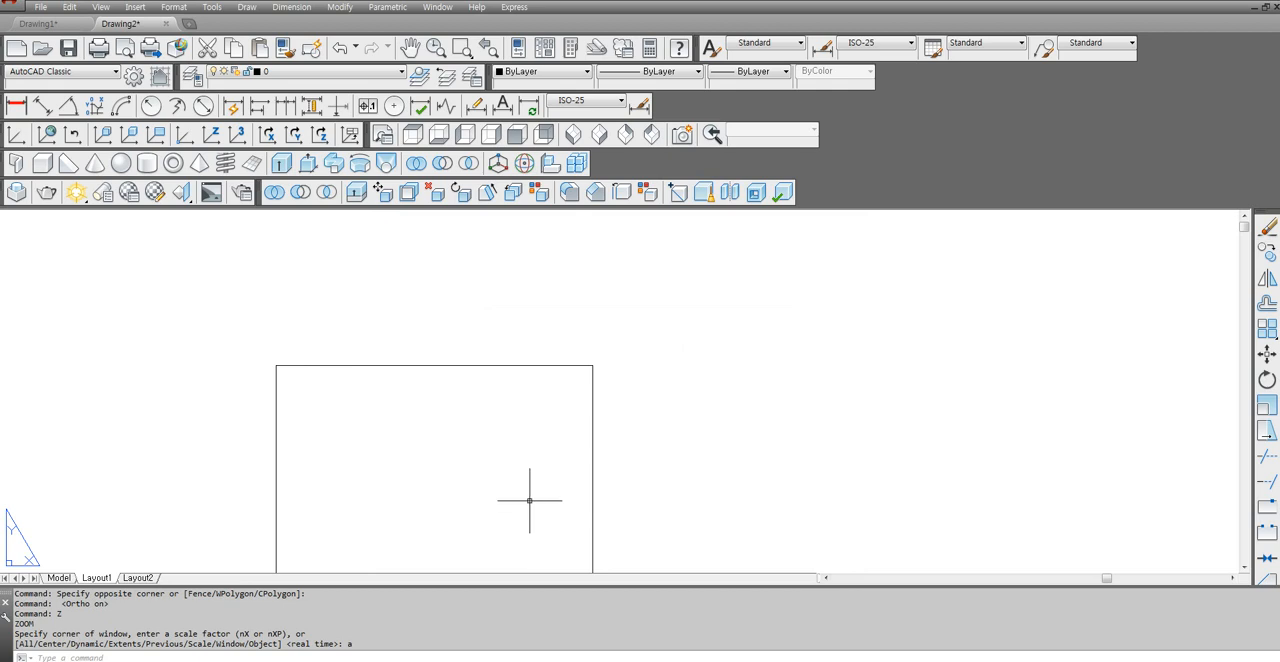
{"action": "type", "text": "Z"}
{"action": "key", "text": "Return"}
{"action": "type", "text": "a"}
{"action": "key", "text": "Return"}
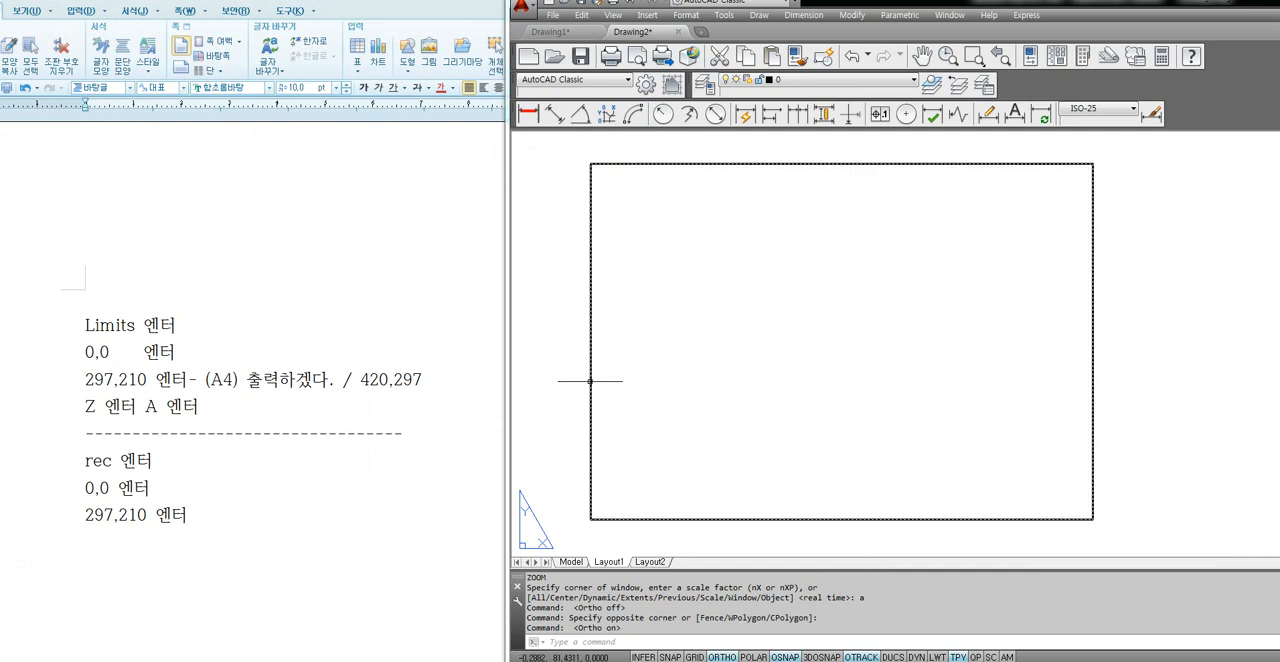
{"action": "mouse_move", "coordinate": [590, 380]}
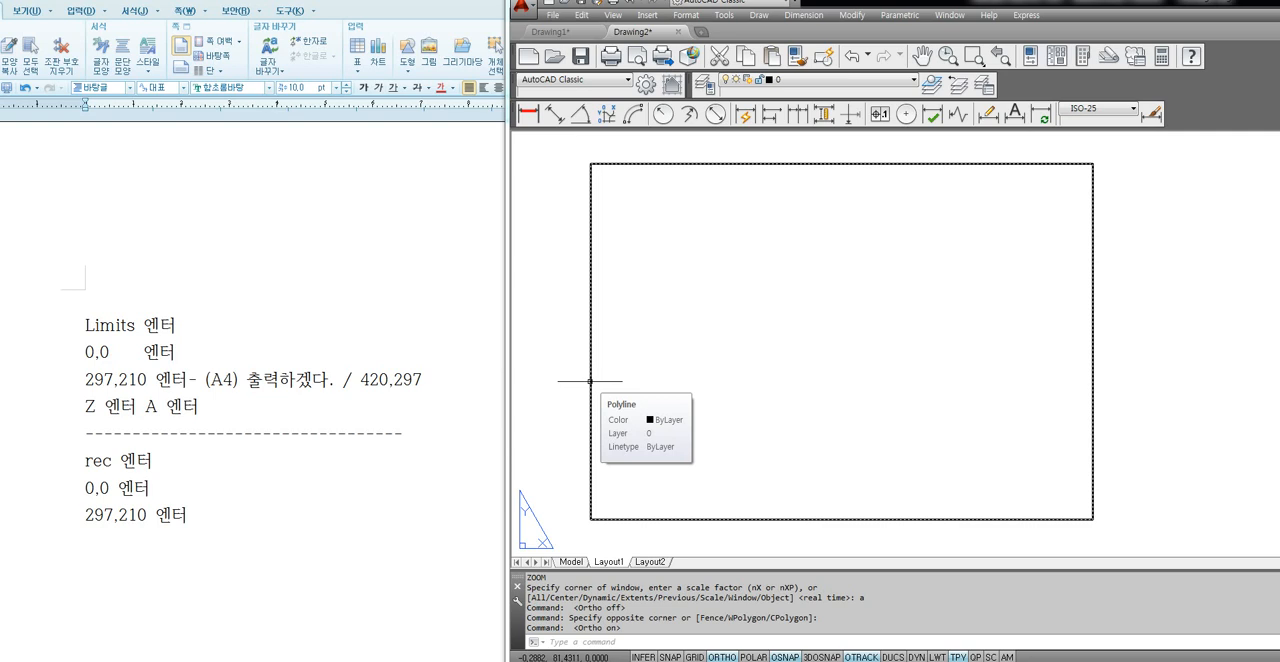
Switch to the Hangul note and add the offset lines "o 엔터", "10 엔터" and "사각형 클릭해서 안족으로 클릭".
{"action": "left_click", "coordinate": [117, 563]}
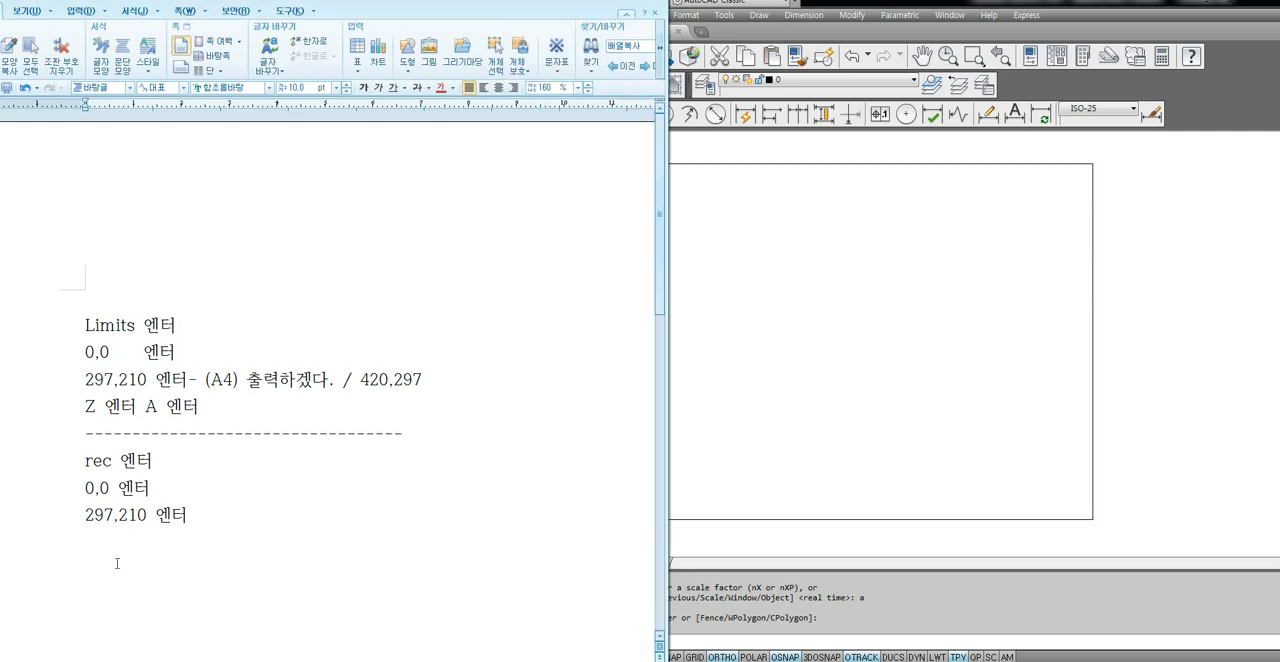
{"action": "type", "text": "o 엔터"}
{"action": "key", "text": "Return"}
{"action": "type", "text": "10 엔터"}
{"action": "key", "text": "Return"}
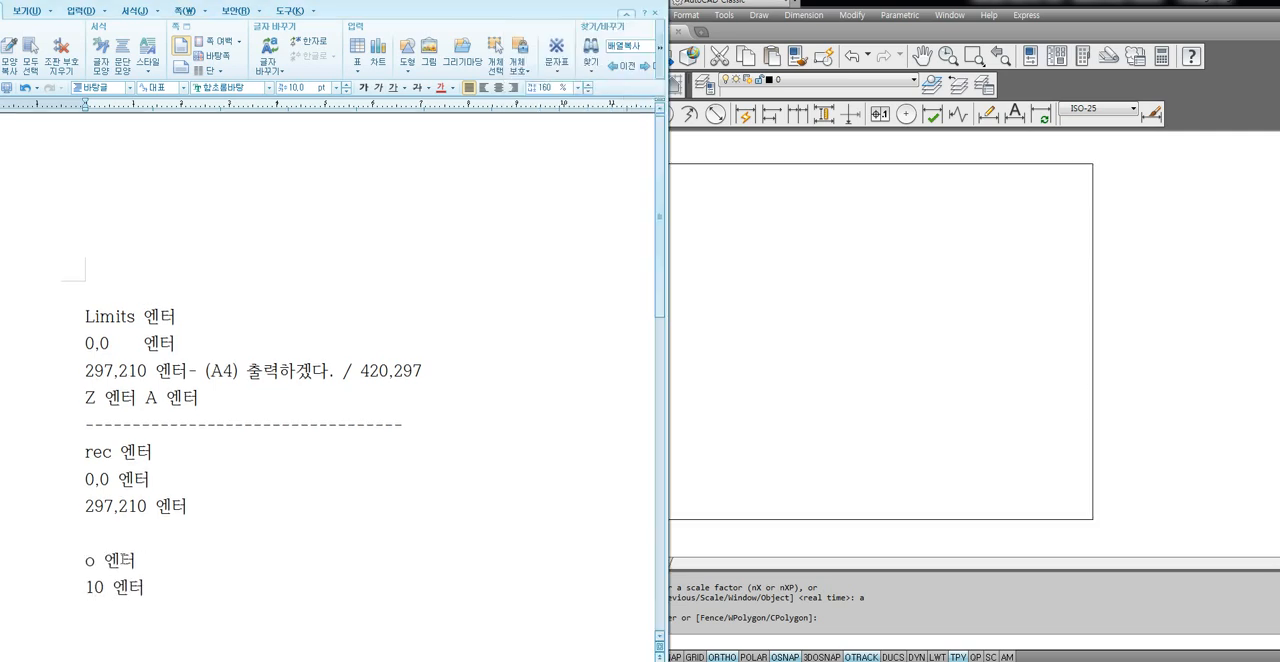
{"action": "type", "text": "사각형 클릭해서 안"}
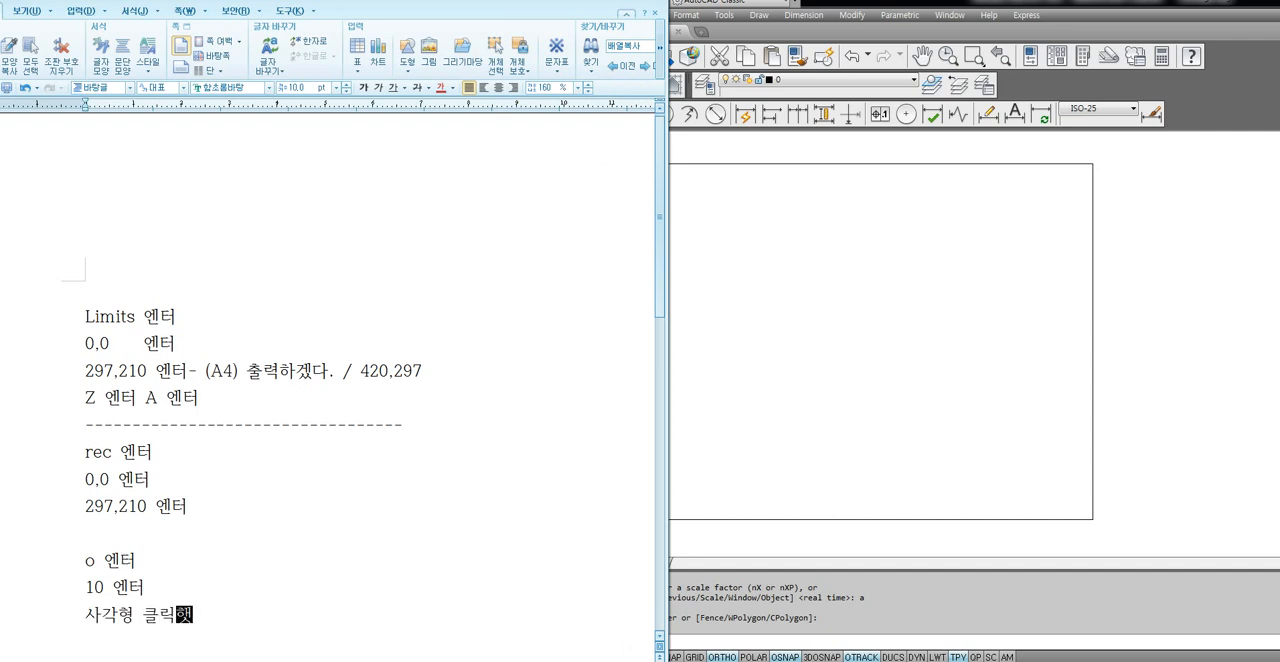
{"action": "type", "text": "쪽으로 클릭"}
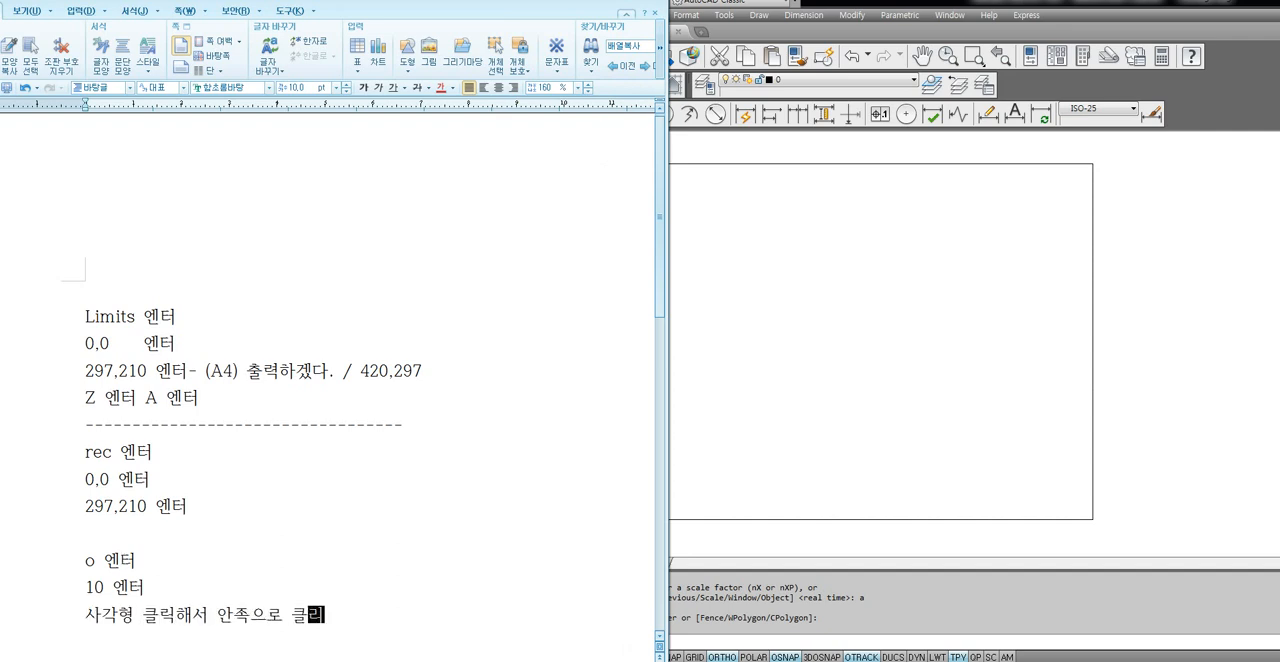
Switch to AutoCAD and offset the A4 rectangle inward by 10.
{"action": "left_click", "coordinate": [719, 316]}
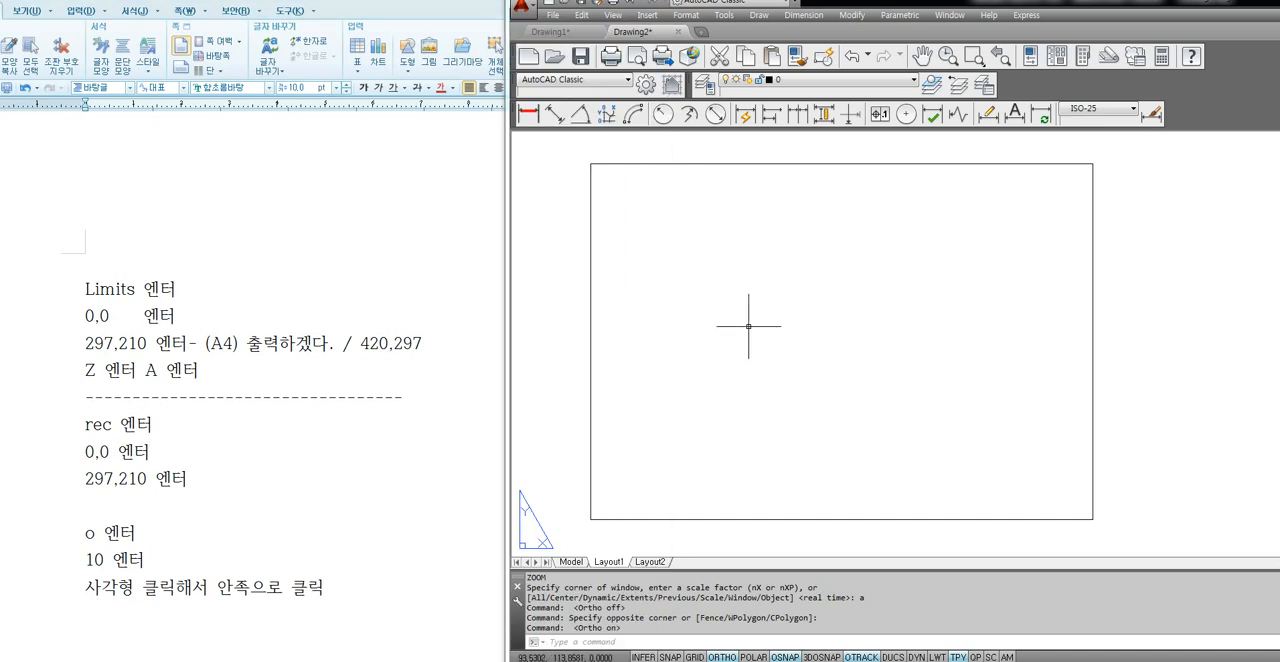
{"action": "type", "text": "o"}
{"action": "key", "text": "Return"}
{"action": "type", "text": "10"}
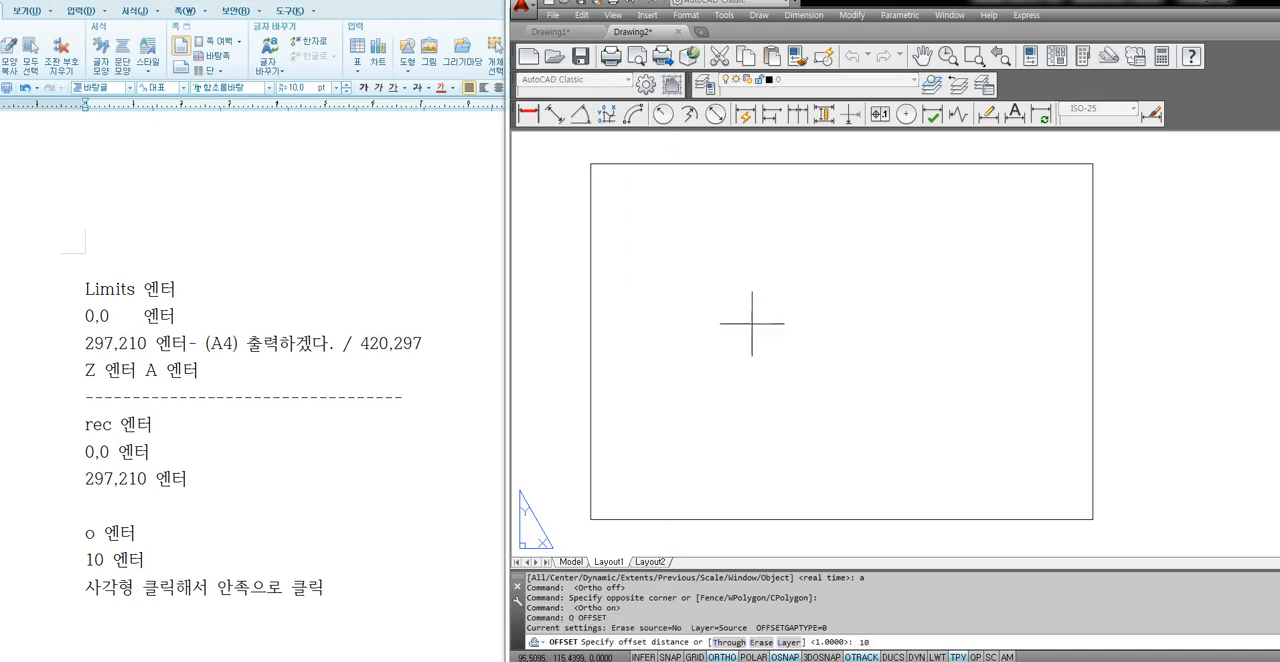
{"action": "key", "text": "Return"}
{"action": "left_click", "coordinate": [591, 376]}
{"action": "left_click", "coordinate": [690, 372]}
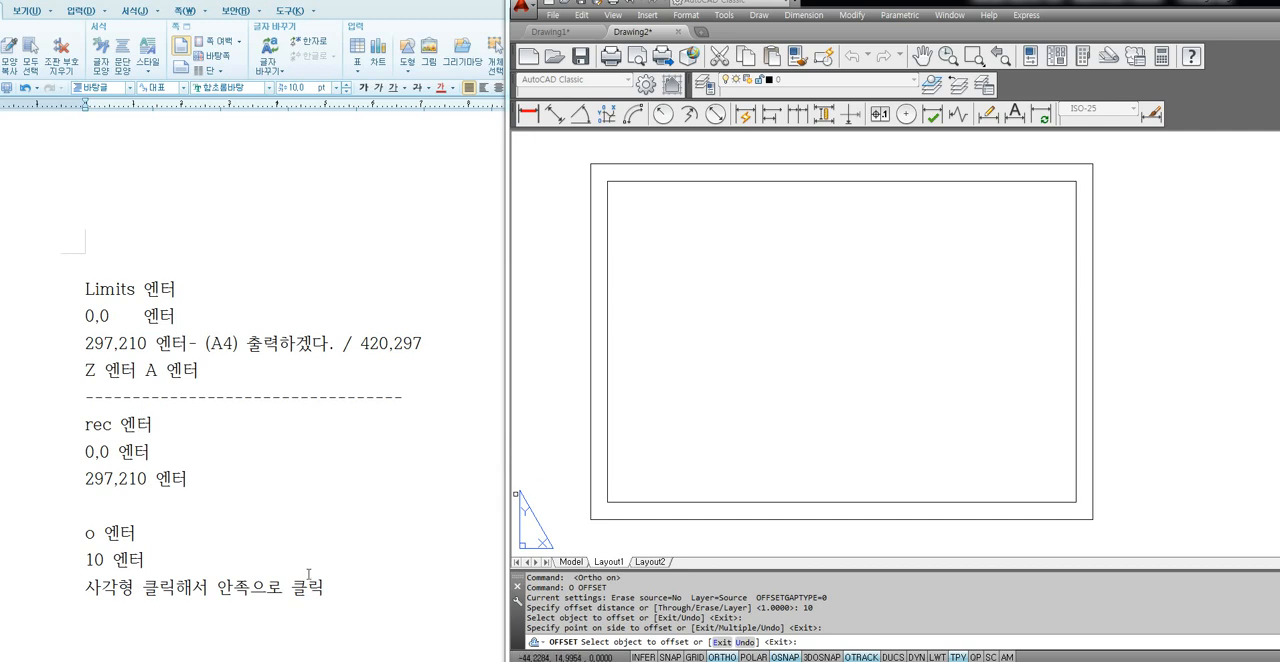
Switch to the Hangul note and correct "안족으로" to "안쪽으로" in the last line.
{"action": "left_click", "coordinate": [251, 588]}
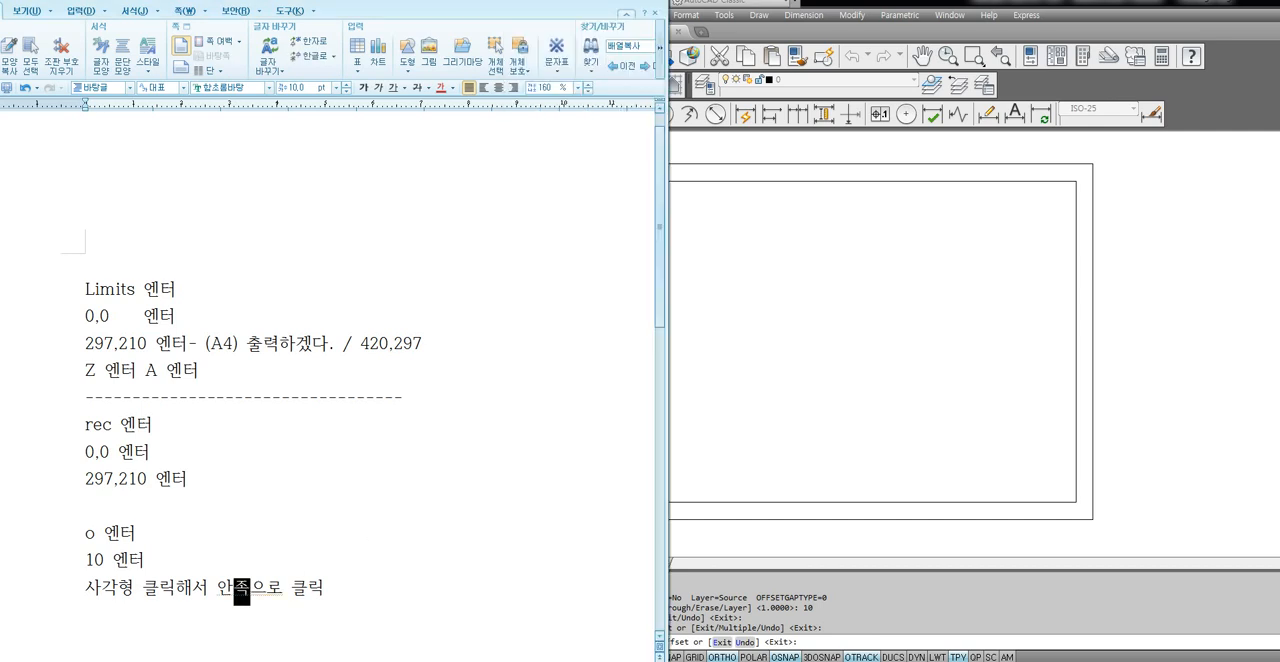
{"action": "scroll", "coordinate": [332, 558], "scroll_direction": "down", "scroll_amount": 3}
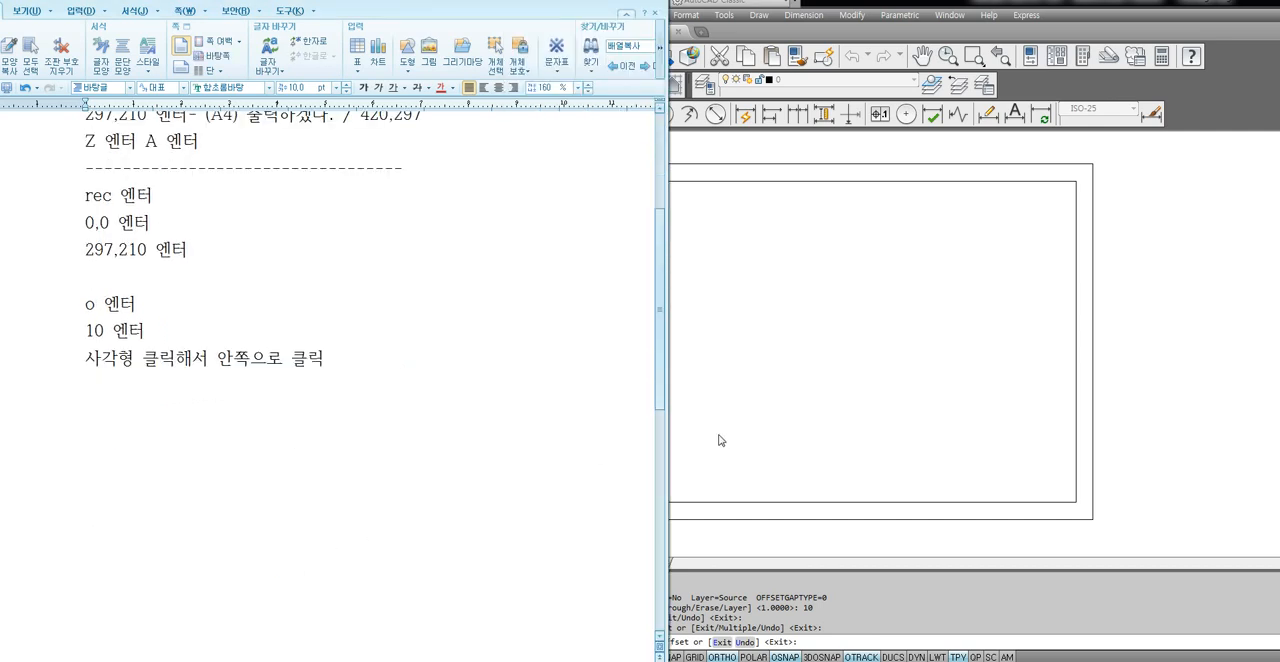
Switch to AutoCAD, end the Offset command and delete the outer rectangle, keeping the inner border.
{"action": "left_click", "coordinate": [634, 451]}
{"action": "key", "text": "Escape"}
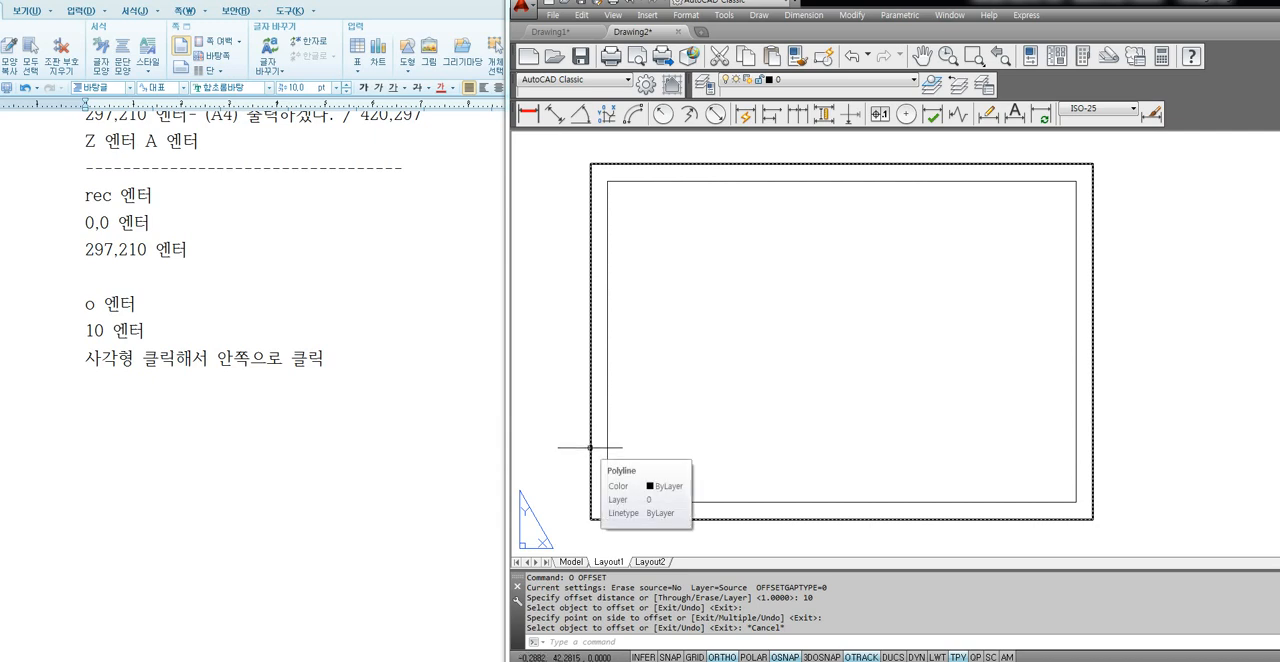
{"action": "left_click", "coordinate": [590, 447]}
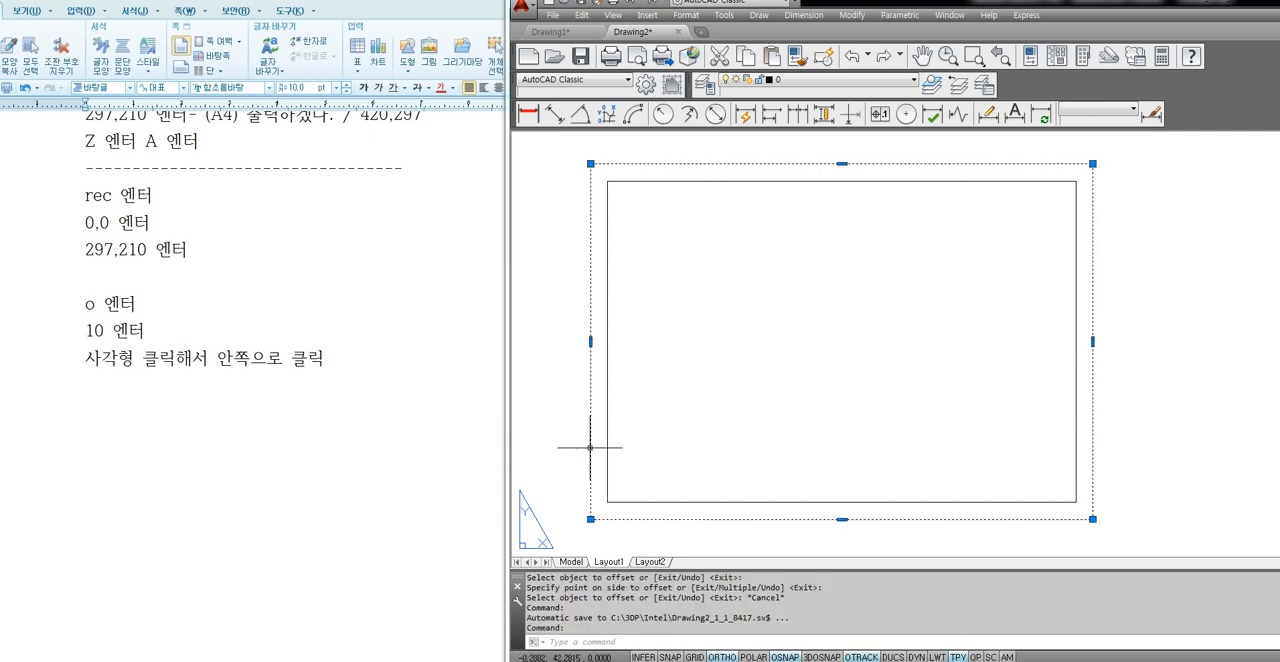
{"action": "key", "text": "Delete"}
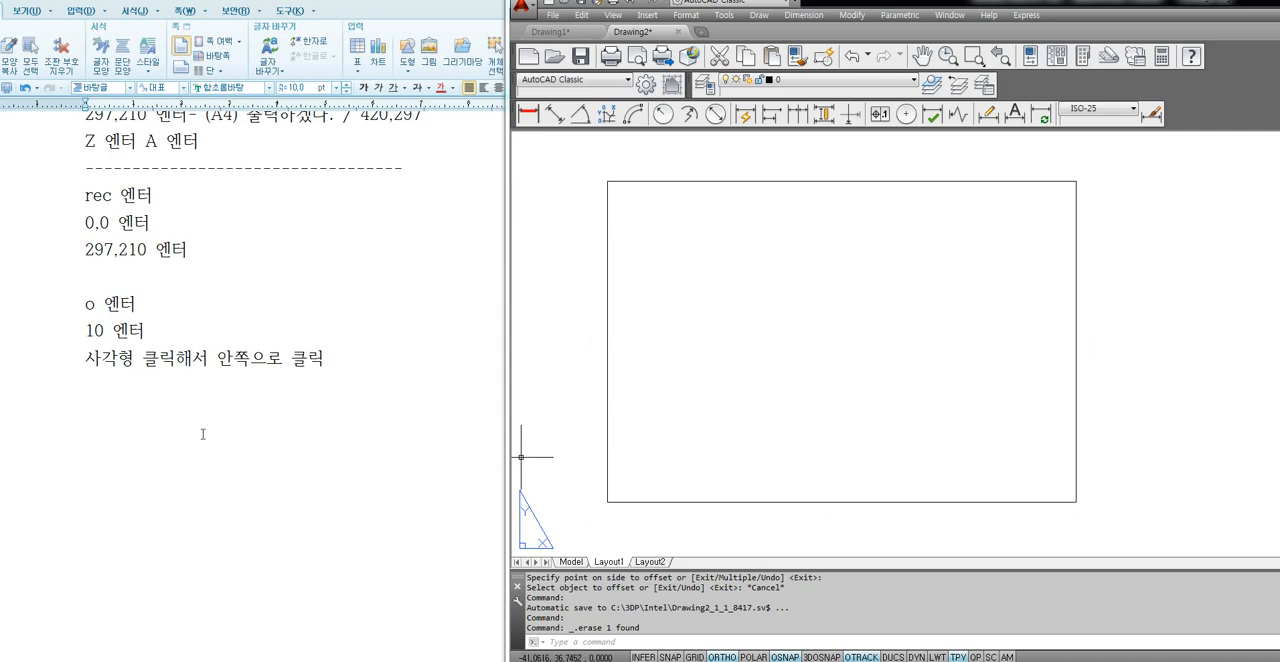
Switch to the Hangul note and add the line "바깥쪽 사각형은 지운다." followed by blank lines.
{"action": "left_click", "coordinate": [202, 434]}
{"action": "type", "text": "바깥쪽 사각혀"}
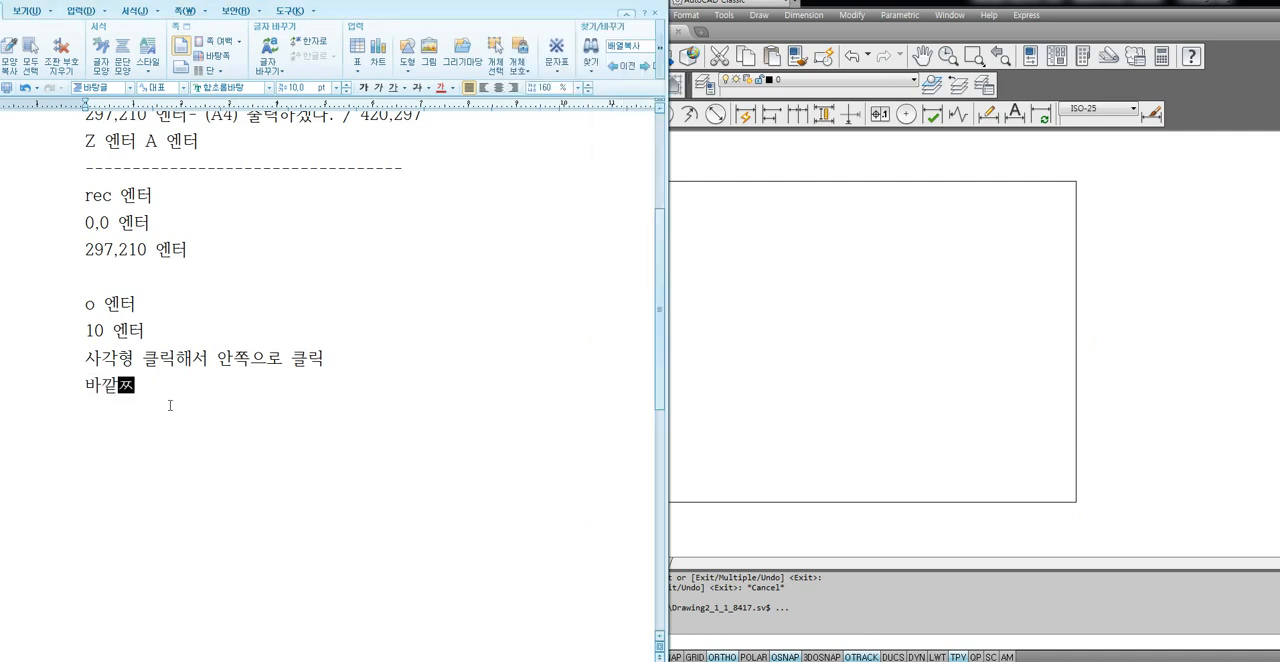
{"action": "type", "text": "형은 지운다."}
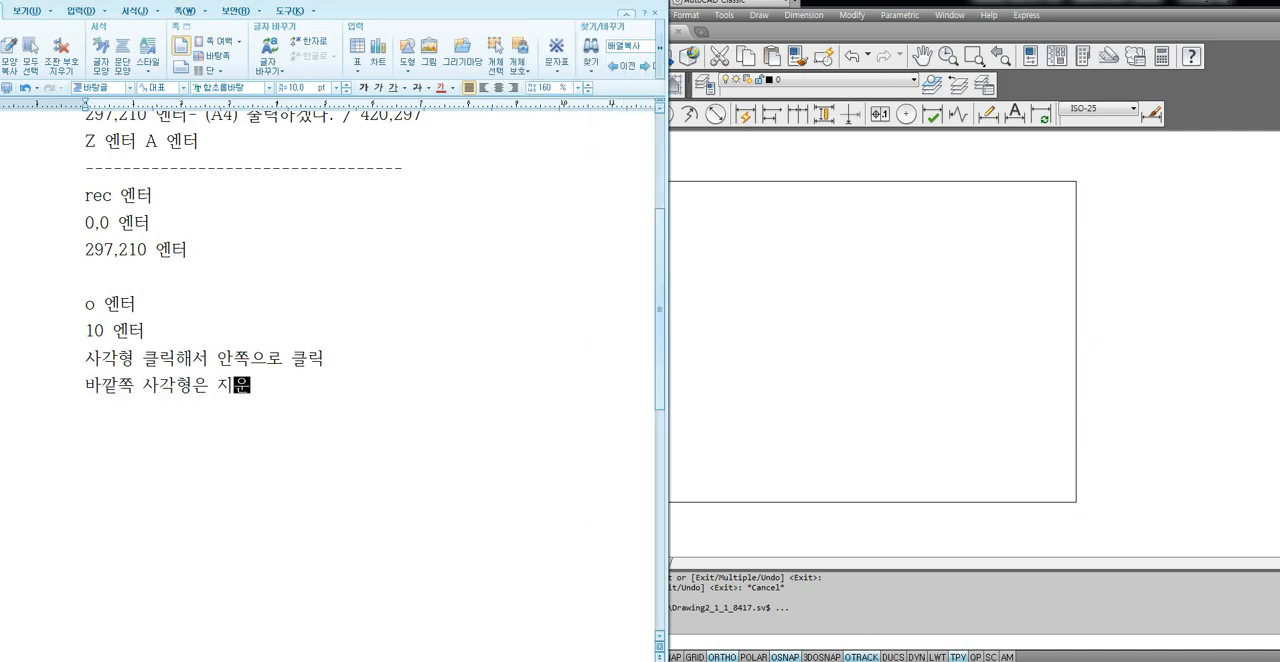
{"action": "key", "text": "Return"}
{"action": "key", "text": "Return"}
{"action": "scroll", "coordinate": [144, 408], "scroll_direction": "down", "scroll_amount": 1}
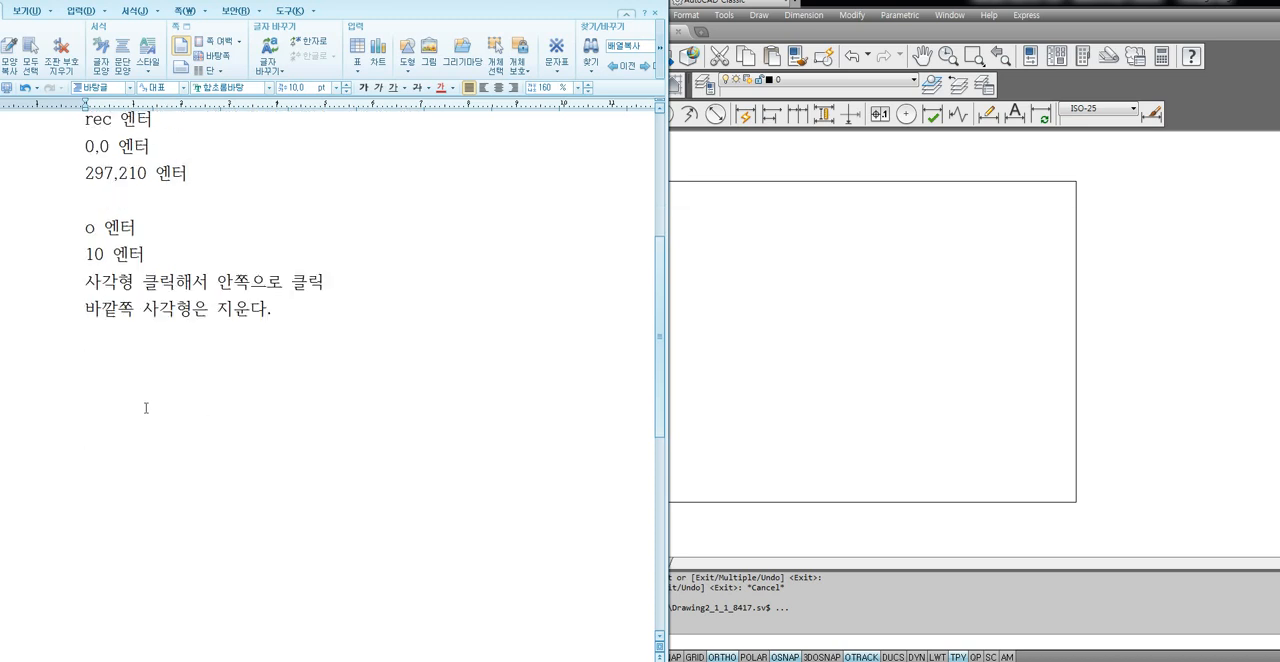
Add the line "La 엔터를 입력하여 “출력”이라는 레이어를 하나 만들고 나온다." to the note.
{"action": "type", "text": "La 엔터를 입"}
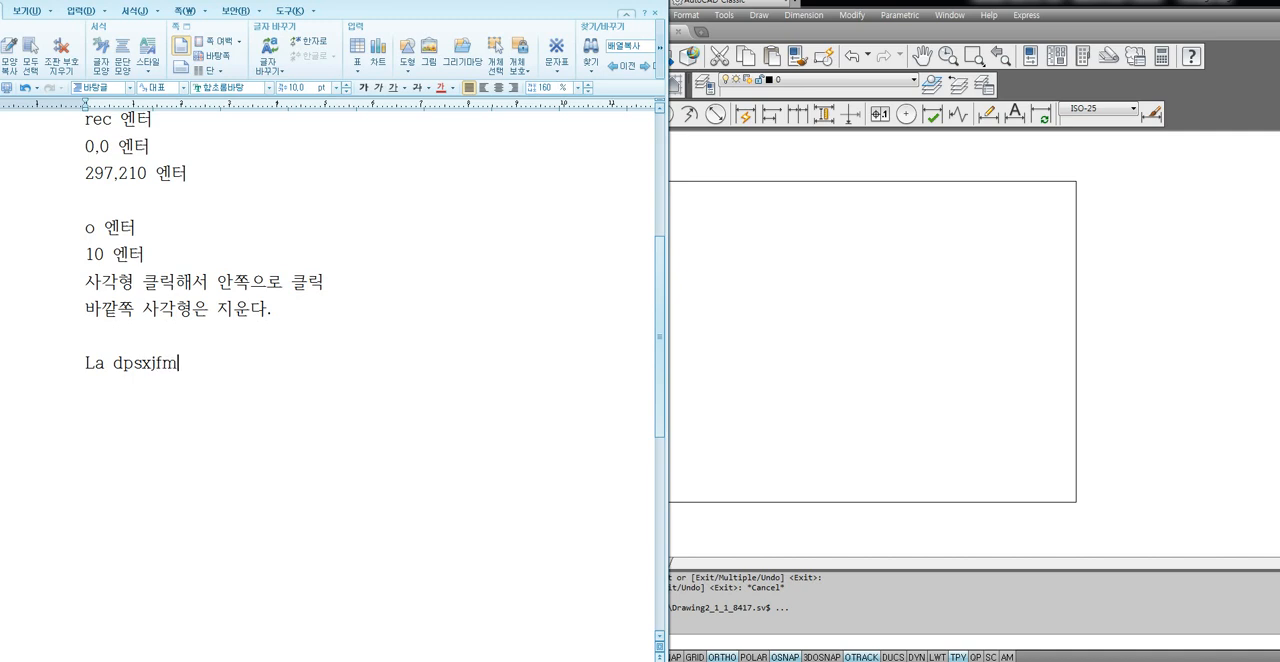
{"action": "type", "text": "력하여 "}
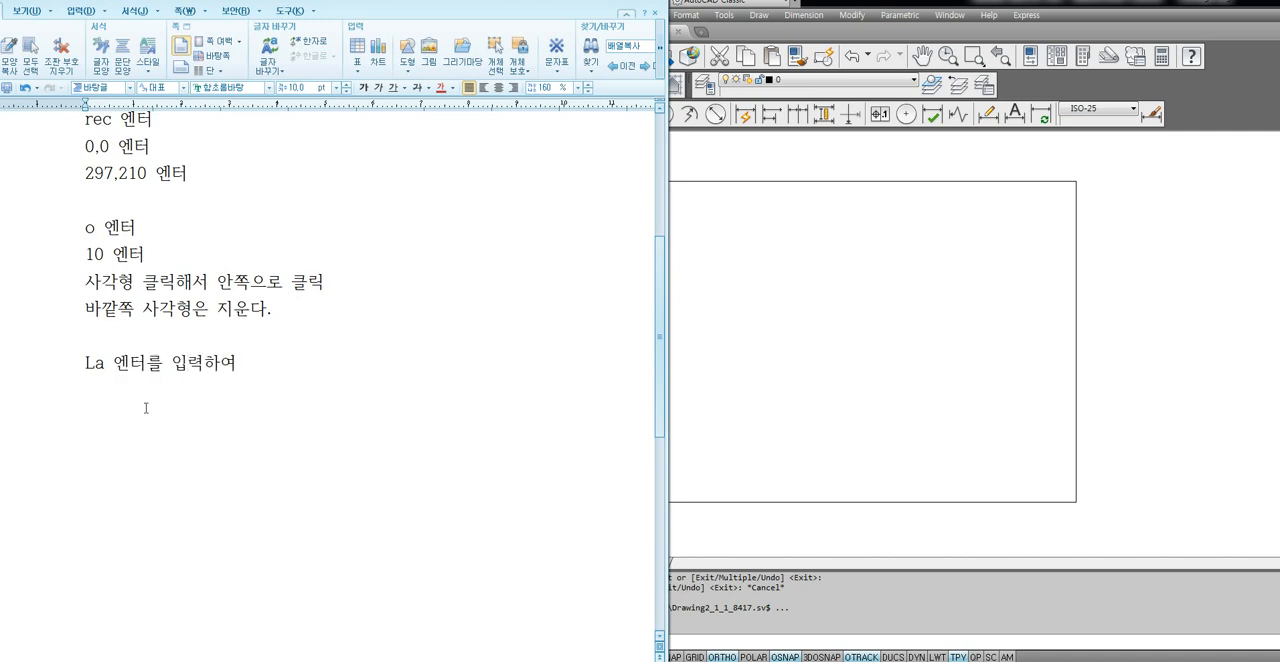
{"action": "type", "text": "“출력”이라는 레이어를 "}
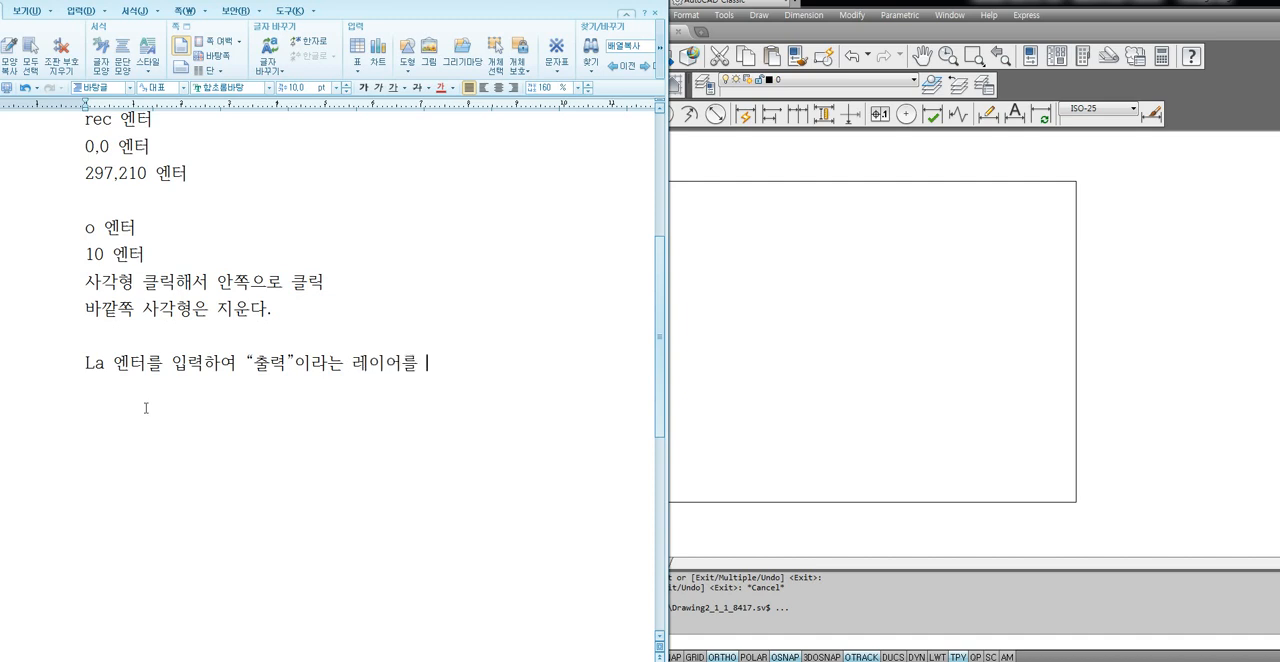
{"action": "type", "text": "하나 만ㄷ들고 나온다."}
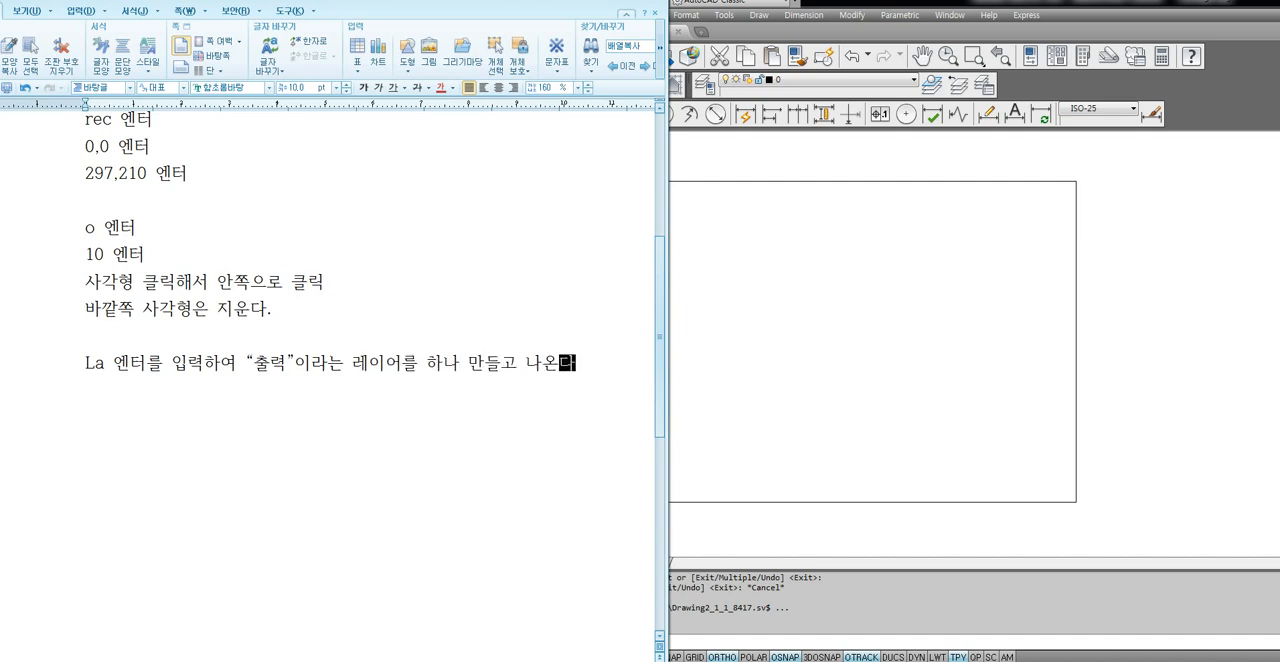
{"action": "key", "text": "Return"}
Switch to AutoCAD and create a new layer named 출력 with the color magenta.
{"action": "left_click", "coordinate": [766, 368]}
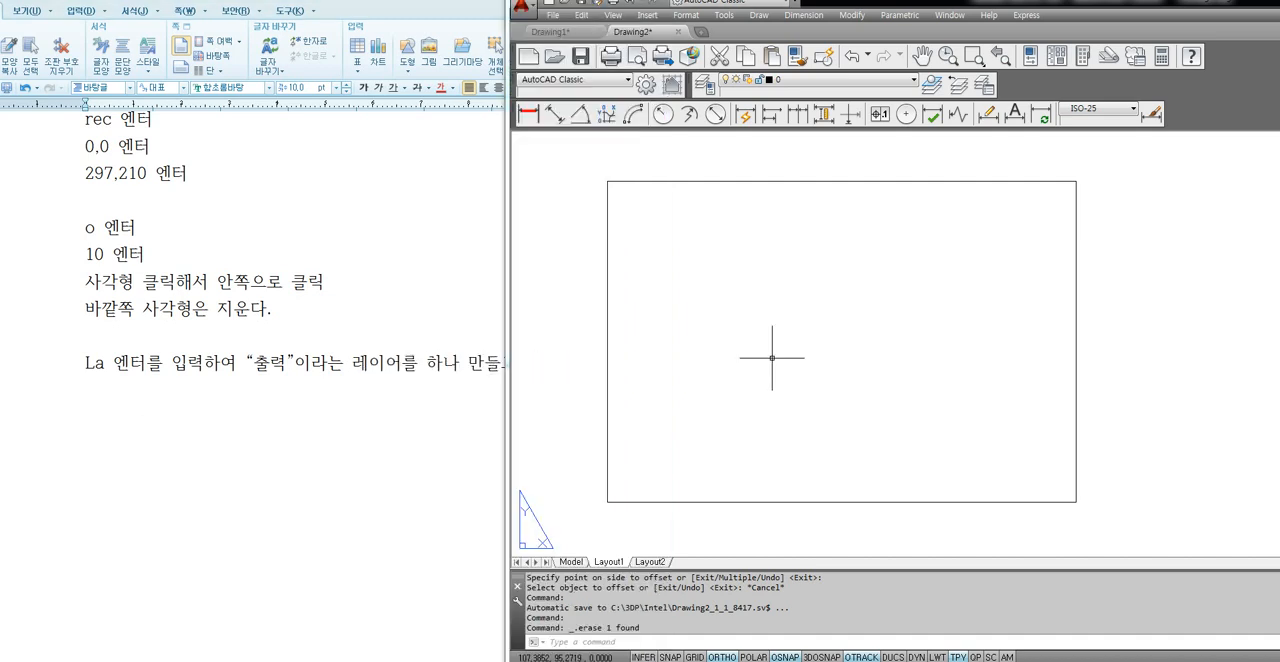
{"action": "type", "text": "la"}
{"action": "key", "text": "Return"}
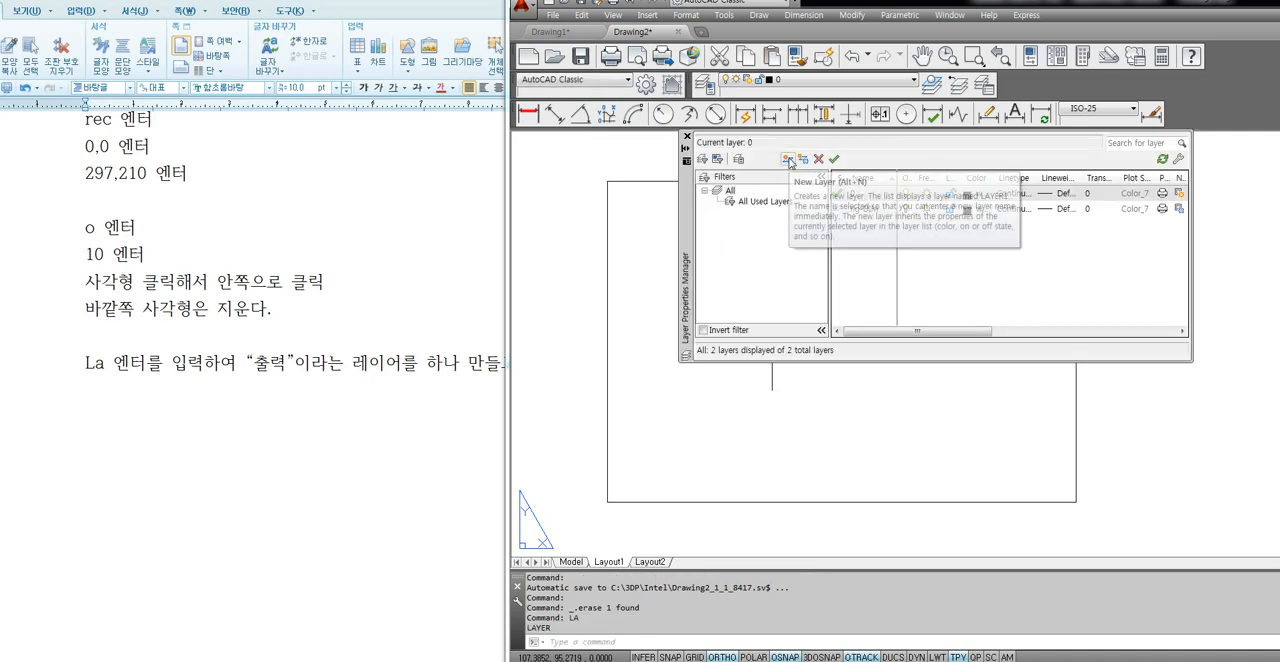
{"action": "left_click", "coordinate": [788, 159]}
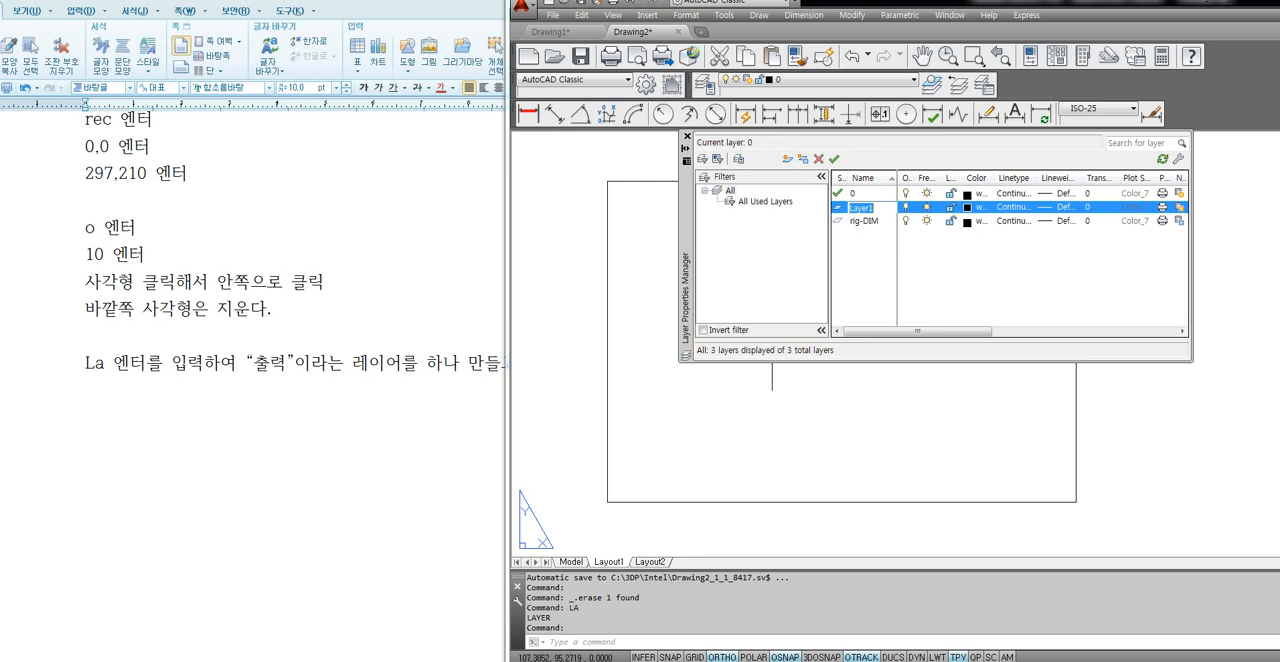
{"action": "type", "text": "출력"}
{"action": "left_click", "coordinate": [966, 207]}
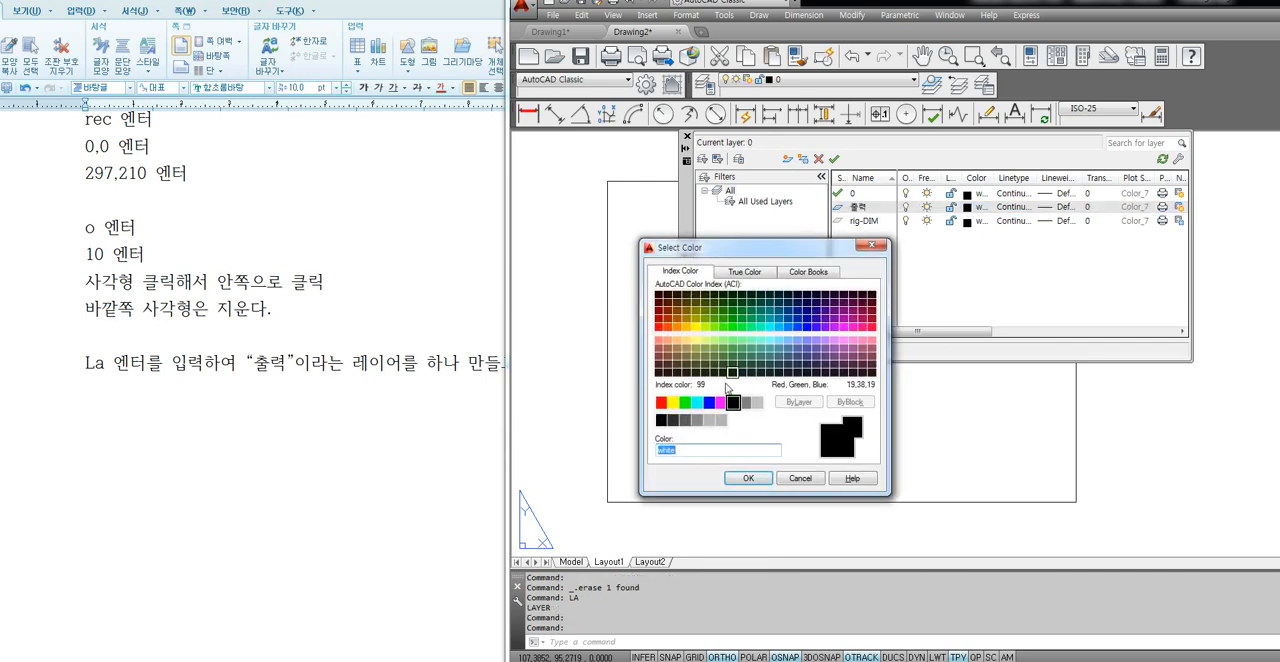
{"action": "left_click", "coordinate": [721, 402]}
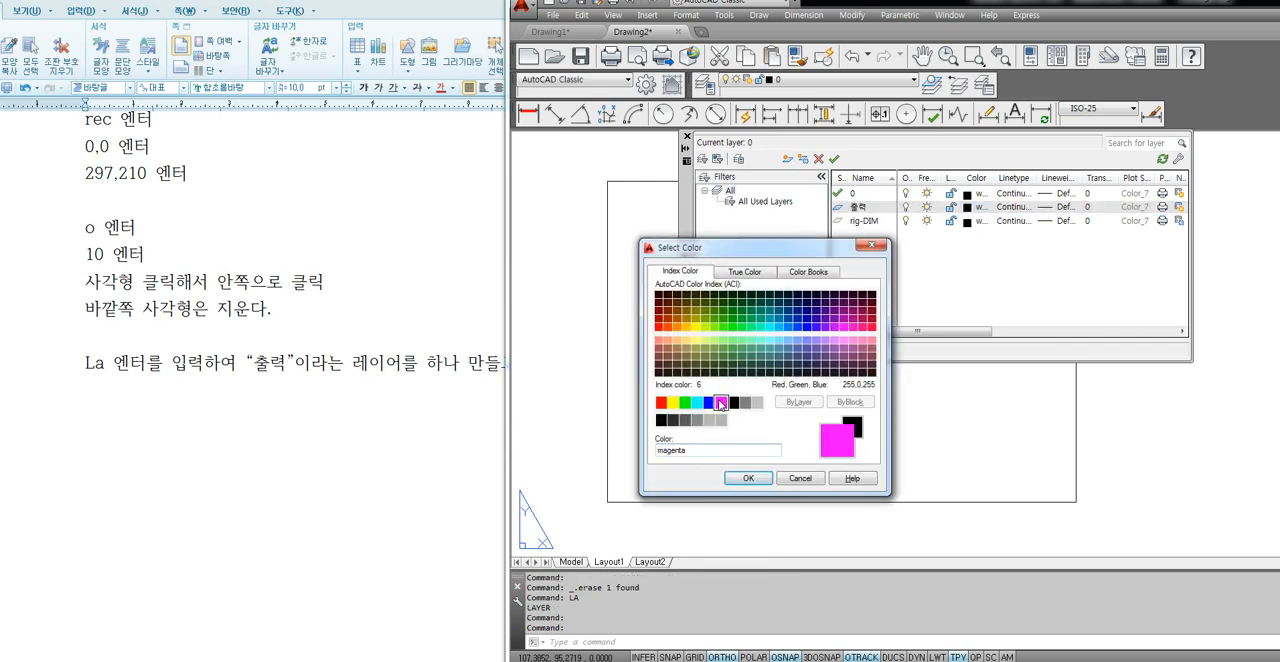
{"action": "left_click", "coordinate": [749, 478]}
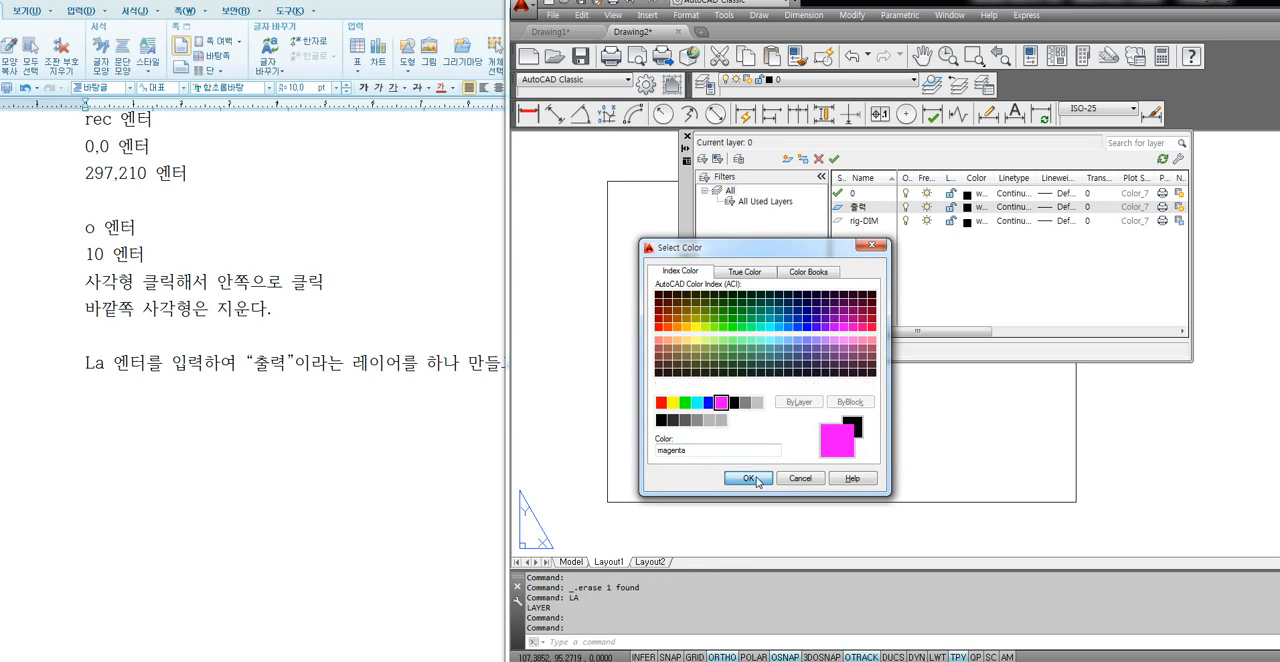
Close the layer manager and make 출력 the current layer.
{"action": "left_click", "coordinate": [861, 223]}
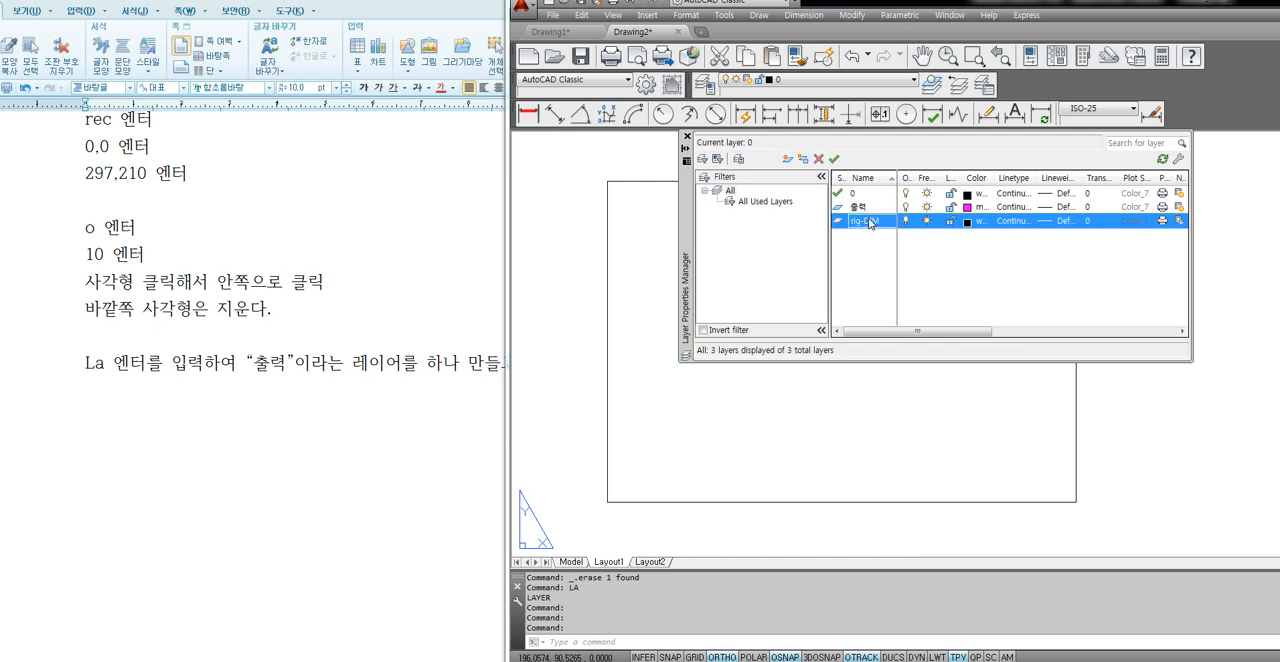
{"action": "left_click", "coordinate": [863, 207]}
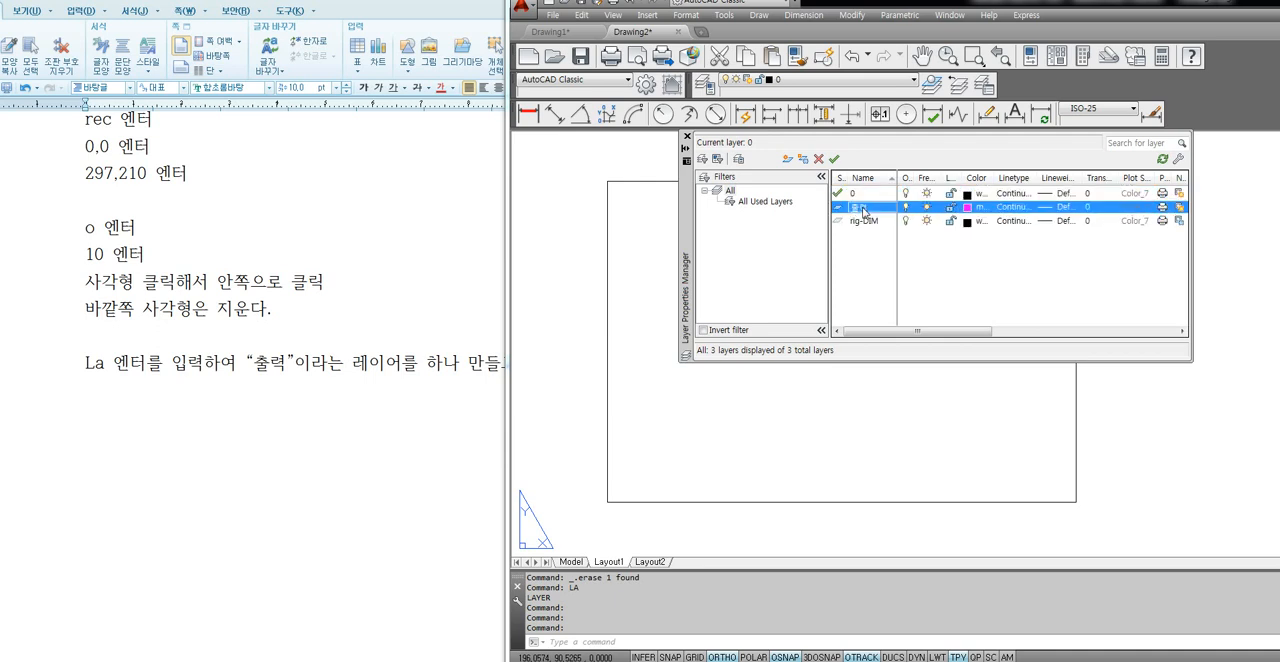
{"action": "left_click", "coordinate": [861, 196]}
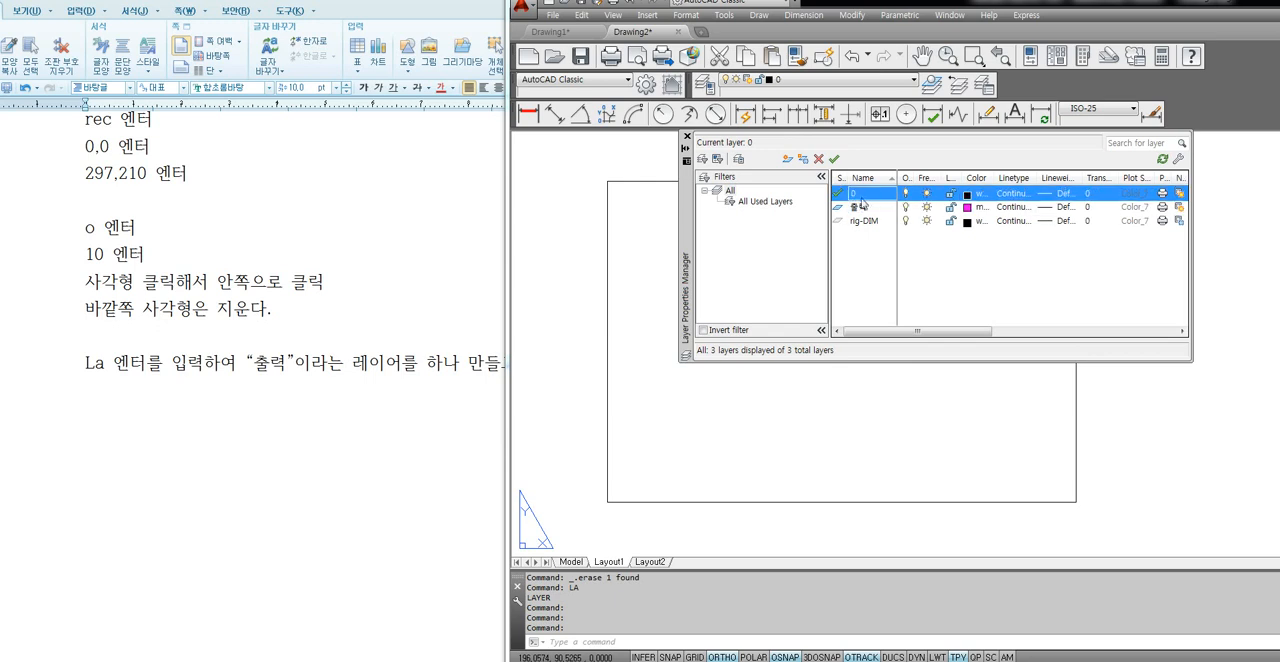
{"action": "left_click", "coordinate": [686, 136]}
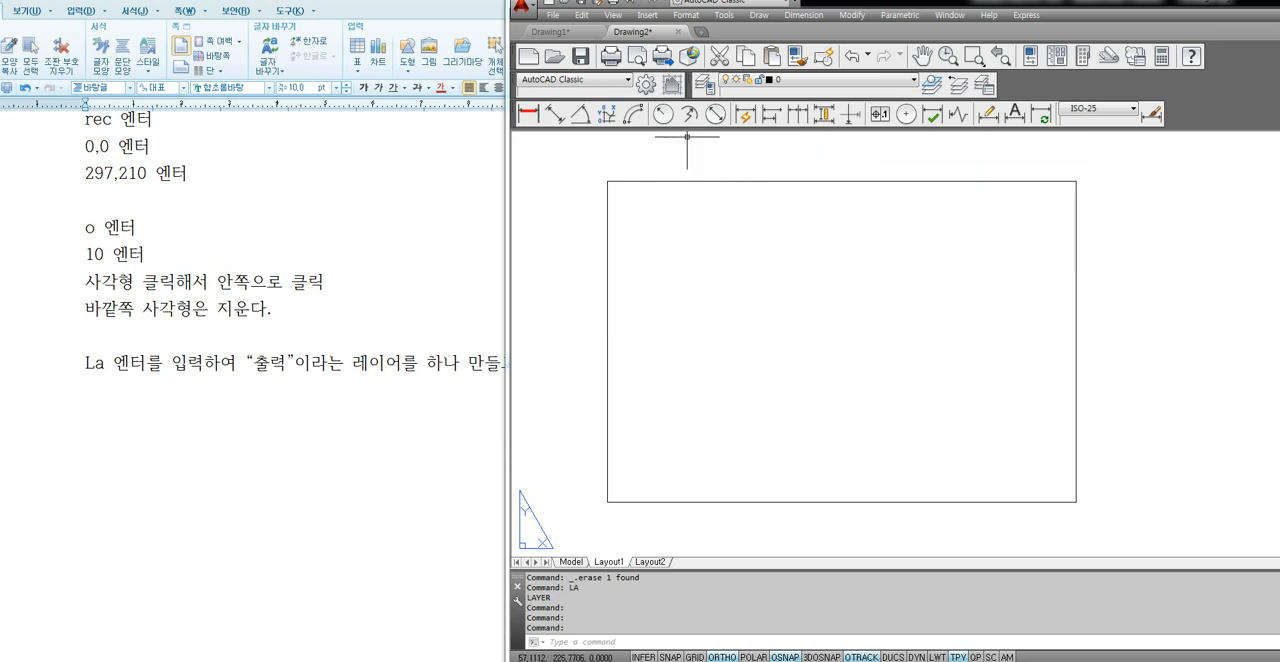
{"action": "left_click", "coordinate": [768, 269]}
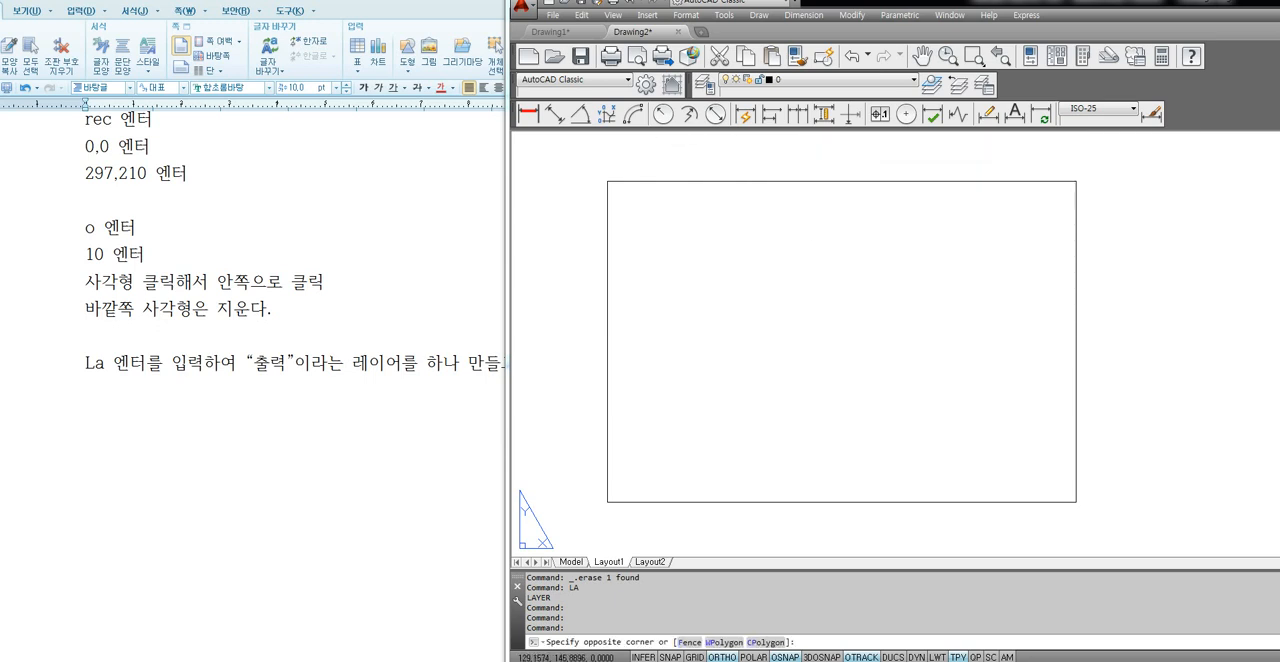
{"action": "left_click", "coordinate": [790, 81]}
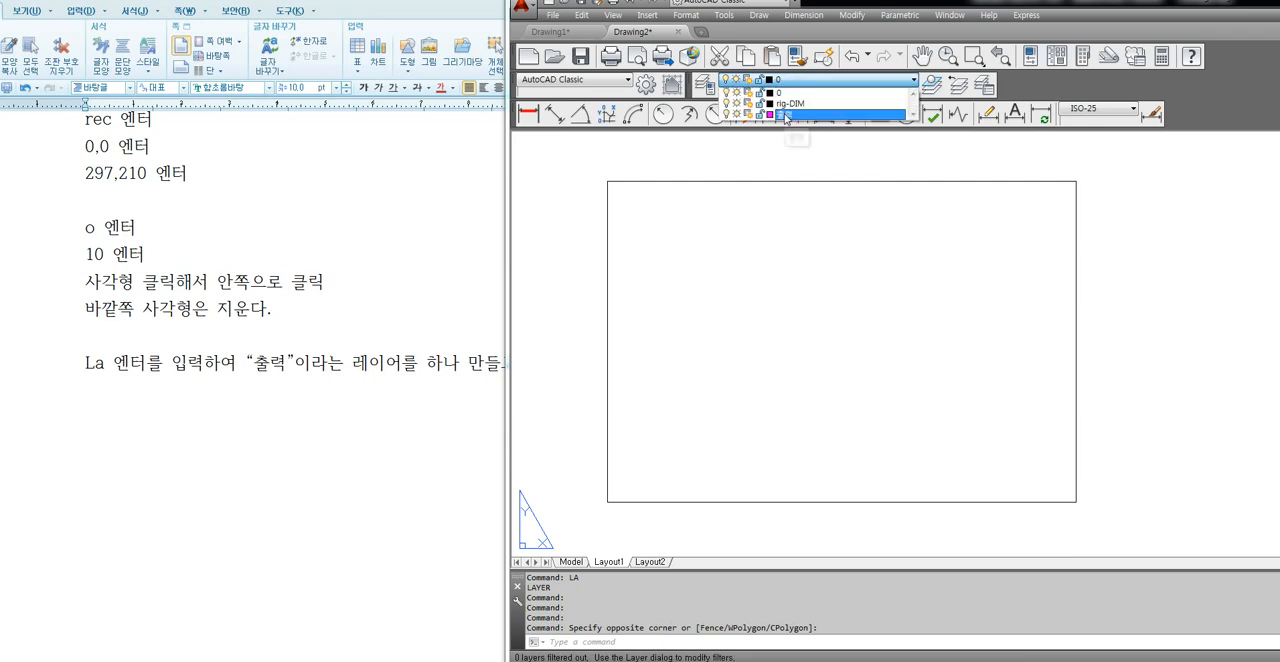
{"action": "left_click", "coordinate": [786, 113]}
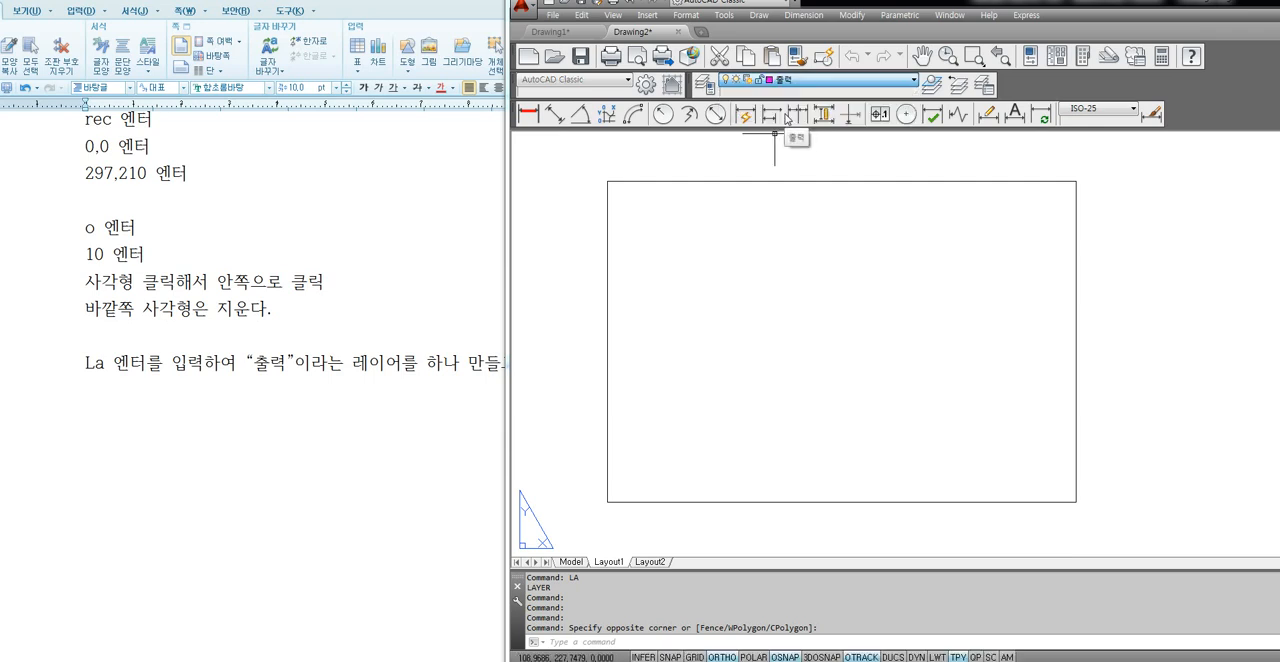
Switch to the Hangul note and add the line "위와같이 설정하고 나오면 현재 레이어를 “출력”으로 맞춘다.".
{"action": "left_click", "coordinate": [181, 430]}
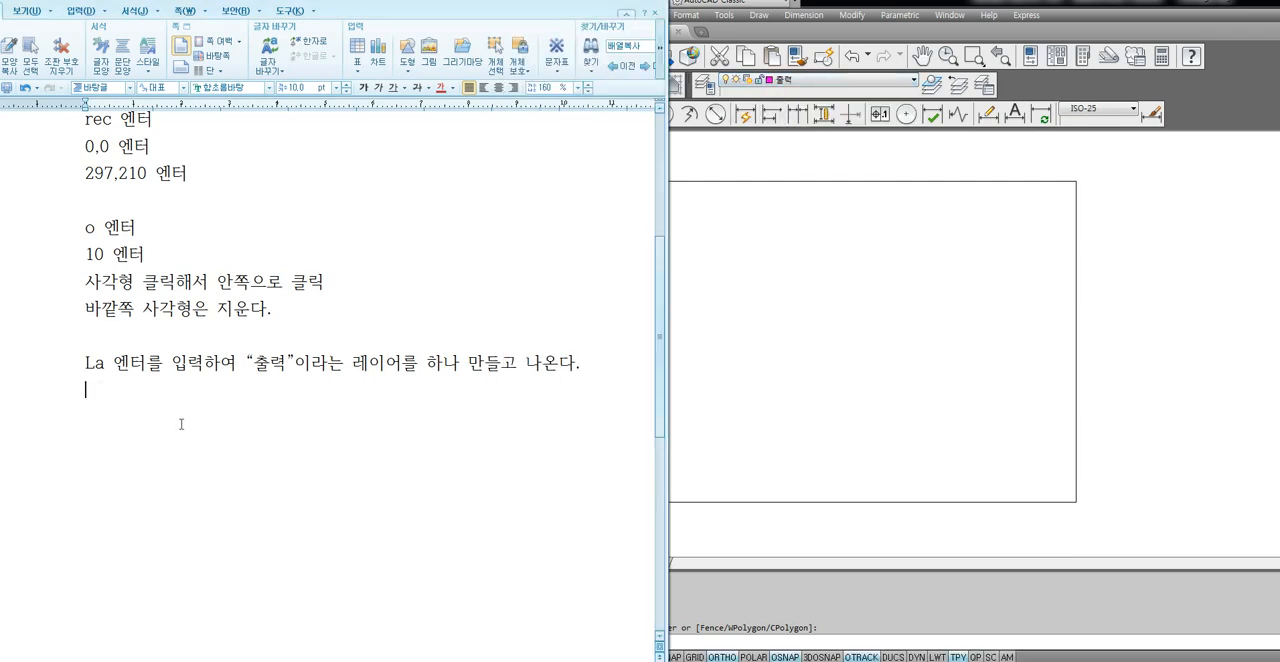
{"action": "type", "text": "위와같이 설정학"}
{"action": "type", "text": "고 나오면 현"}
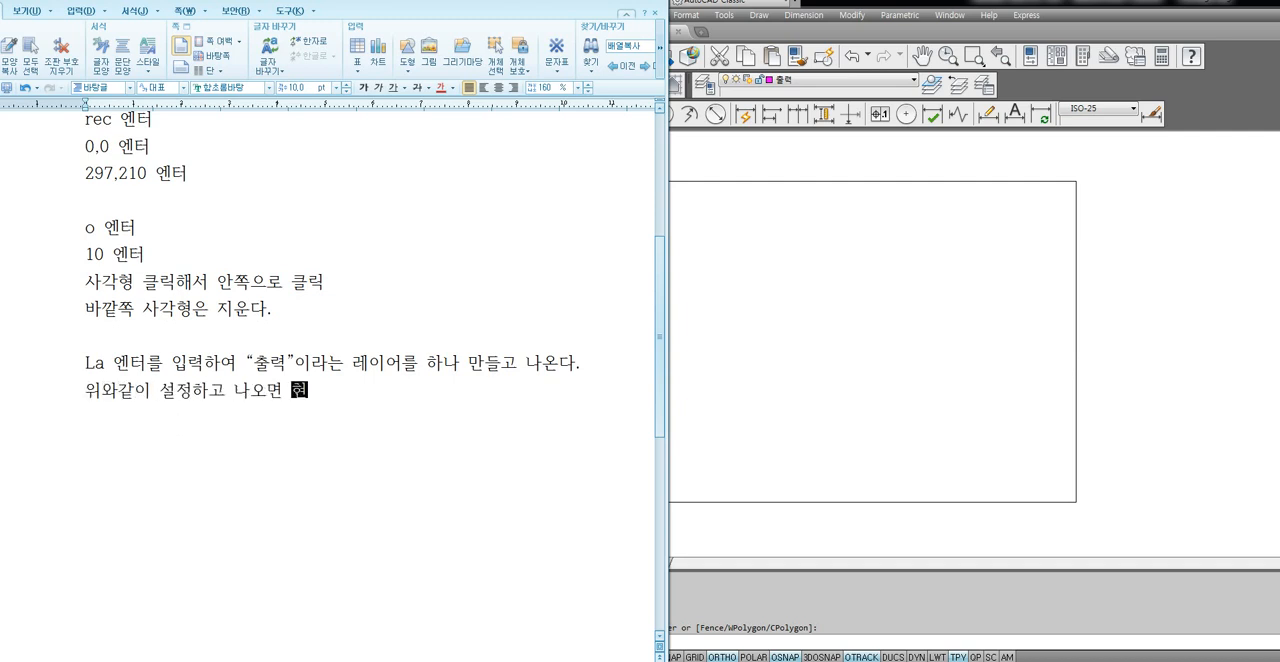
{"action": "type", "text": "재 레이어를 “출력”"}
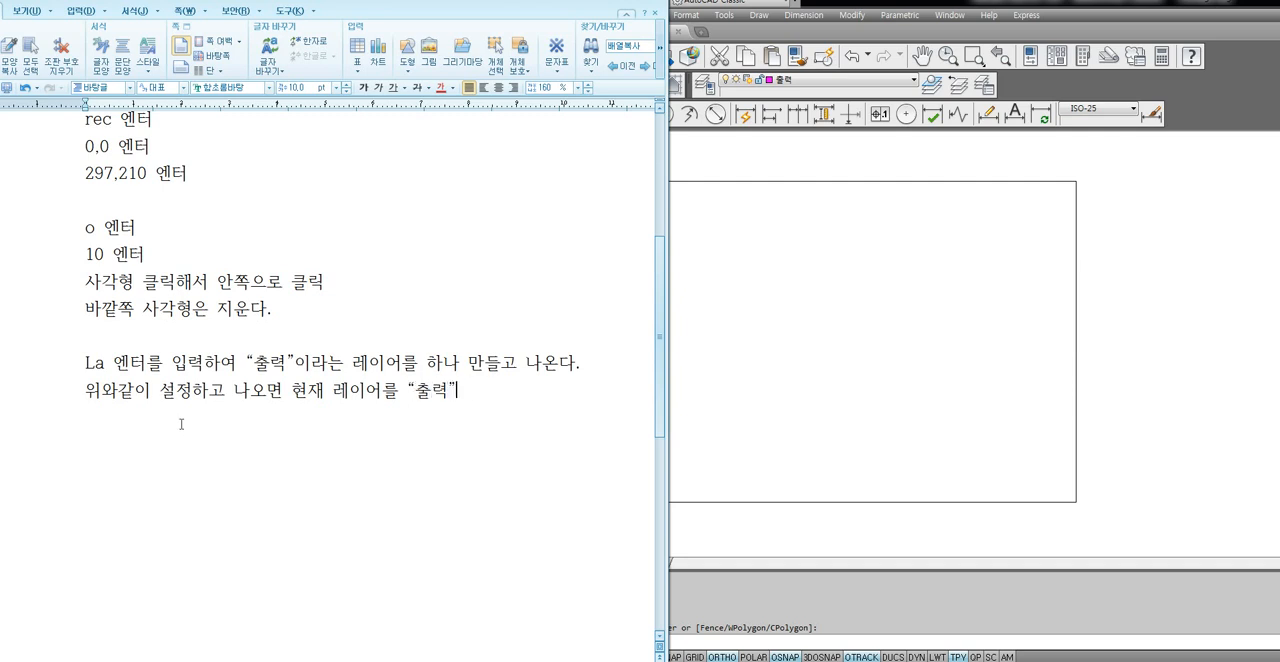
{"action": "type", "text": " 으로 맞춘다."}
{"action": "key", "text": "Return"}
{"action": "left_click", "coordinate": [814, 218]}
{"action": "left_click", "coordinate": [785, 311]}
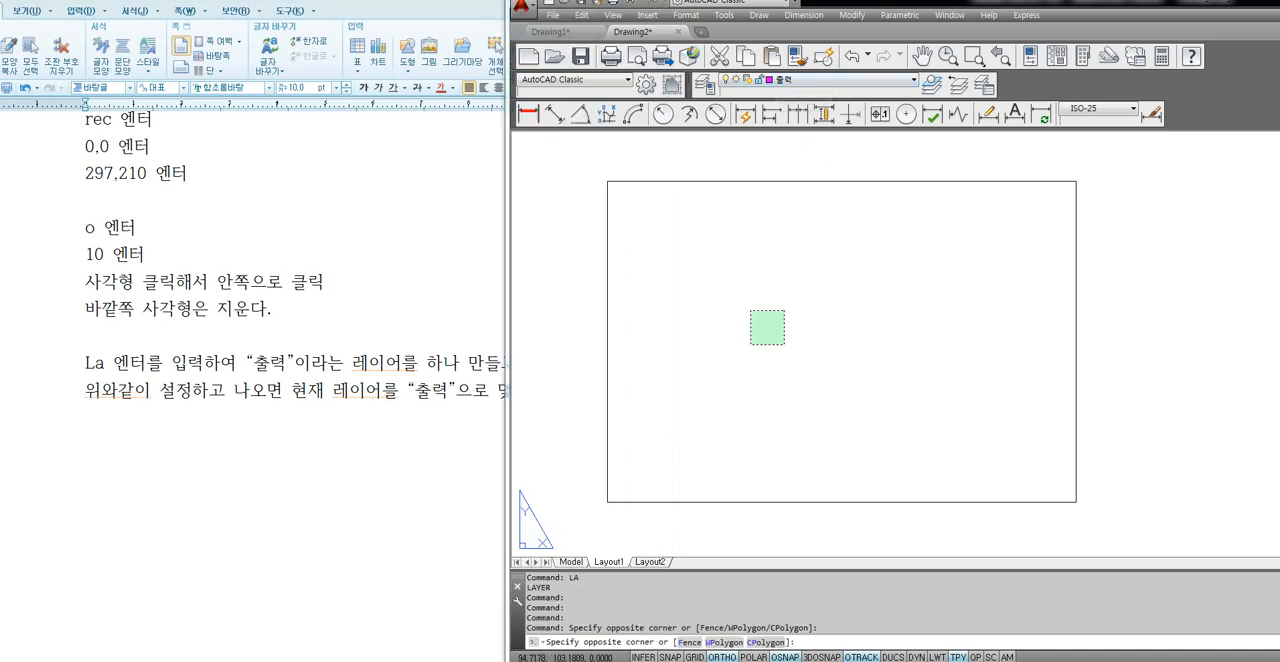
{"action": "left_click", "coordinate": [748, 348]}
{"action": "left_click", "coordinate": [423, 448]}
{"action": "left_click", "coordinate": [878, 367]}
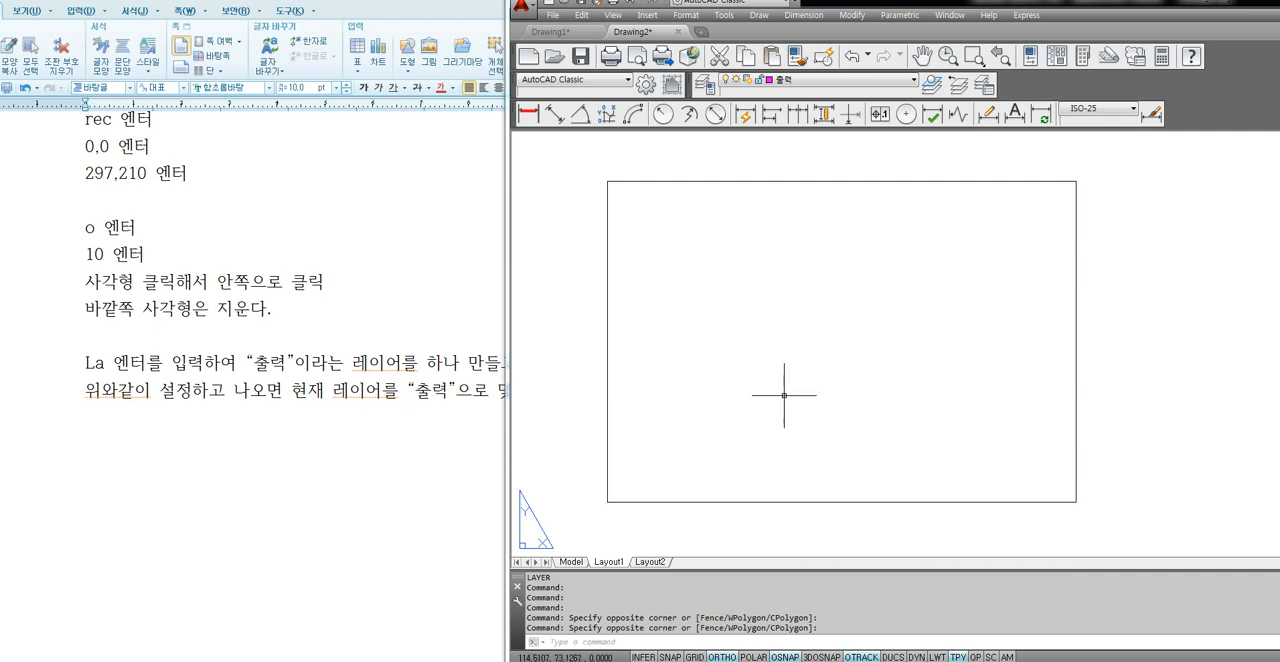
Switch to the Hangul note and add the heading line "모델링 공간에 있는 제품 불러오기" below the layer instructions.
{"action": "left_click", "coordinate": [282, 455]}
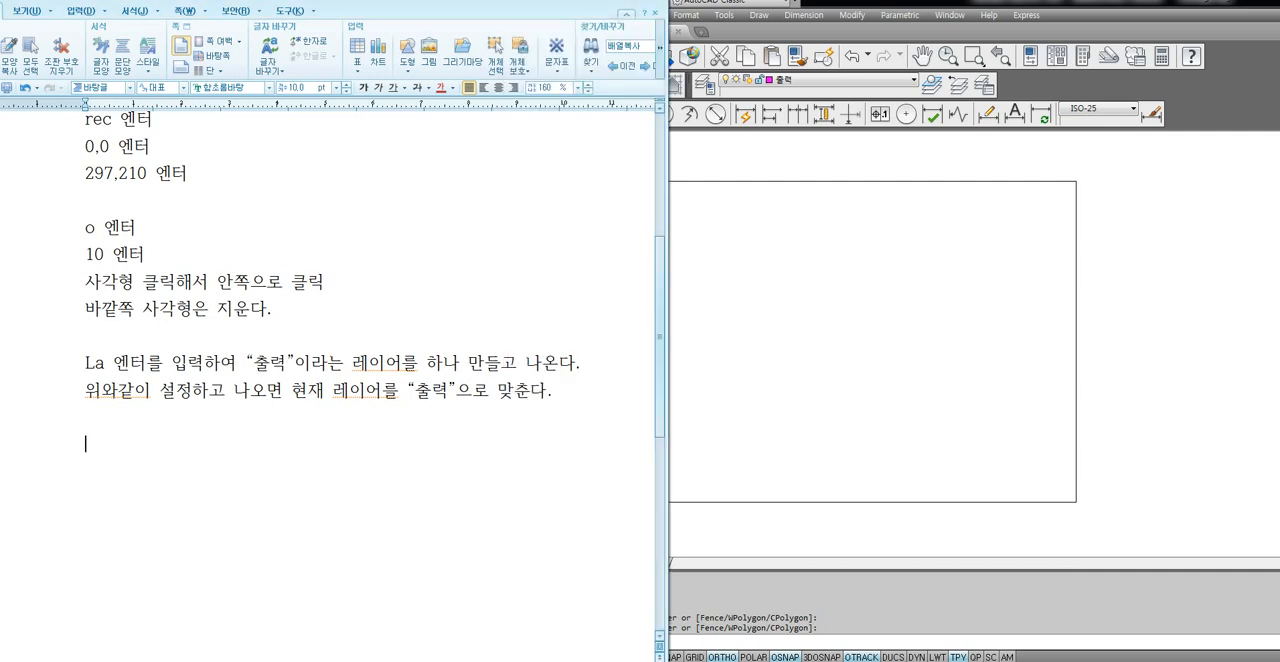
{"action": "type", "text": "3ㅇ"}
{"action": "key", "text": "BackSpace"}
{"action": "type", "text": "모델링 공간에"}
{"action": "type", "text": " 있는 "}
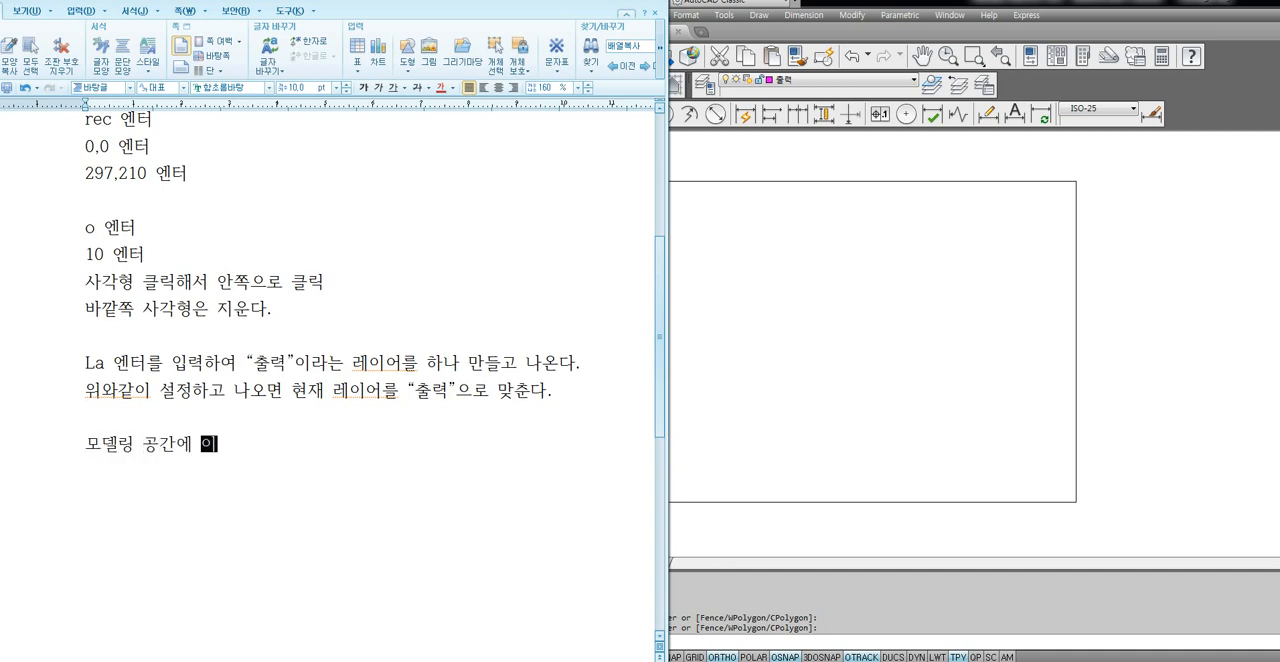
{"action": "type", "text": "제푸"}
{"action": "type", "text": "ㅁ ㅍ"}
{"action": "type", "text": "불러오기"}
{"action": "key", "text": "Return"}
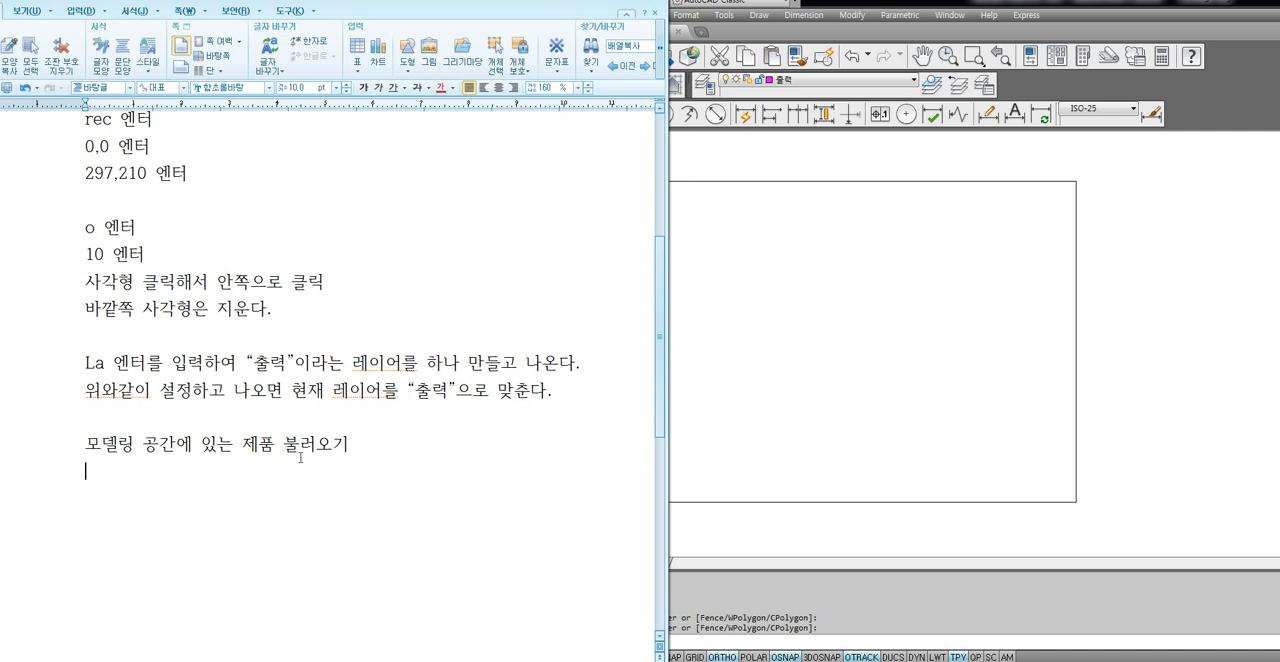
Add the command line "mview , Mv 엔터" under the new heading in the Hangul note.
{"action": "left_click", "coordinate": [855, 423]}
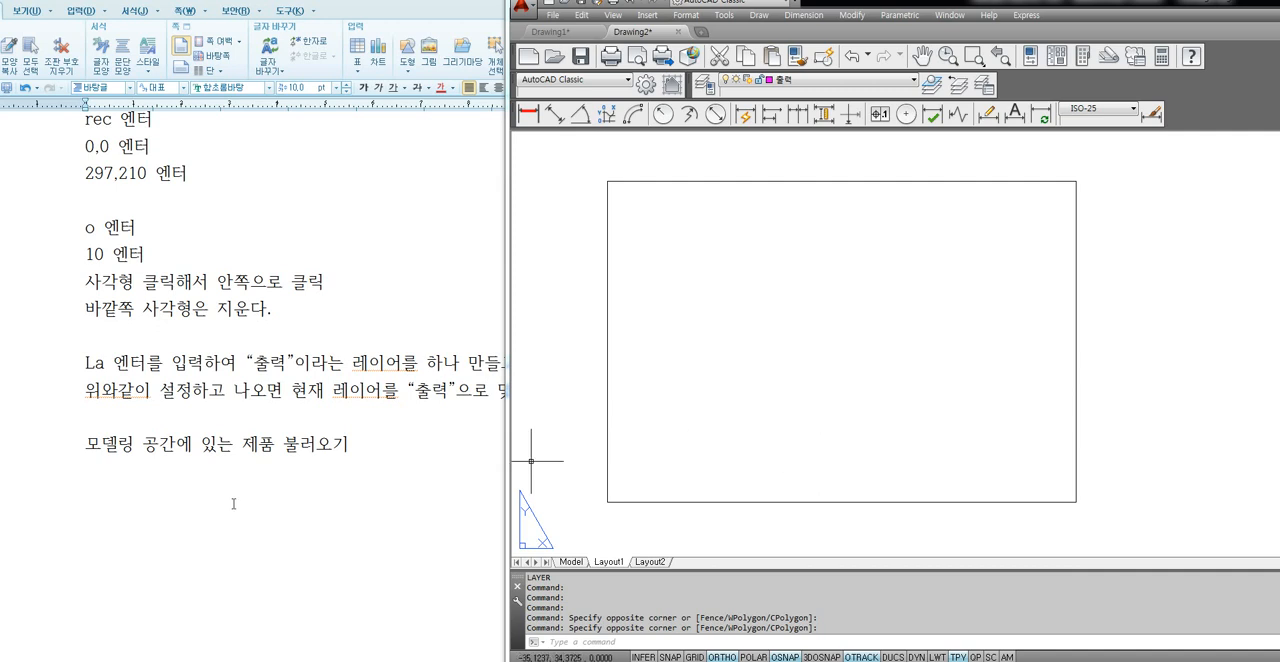
{"action": "left_click", "coordinate": [159, 485]}
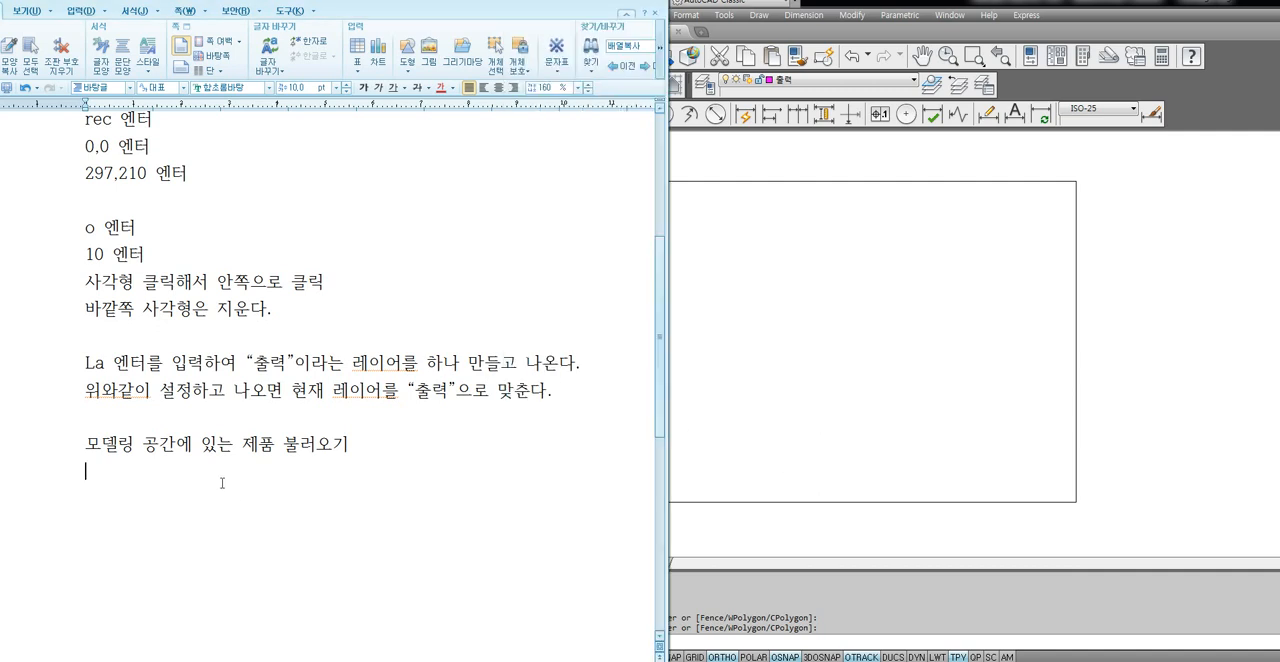
{"action": "type", "text": "mview , Mv dpsxj"}
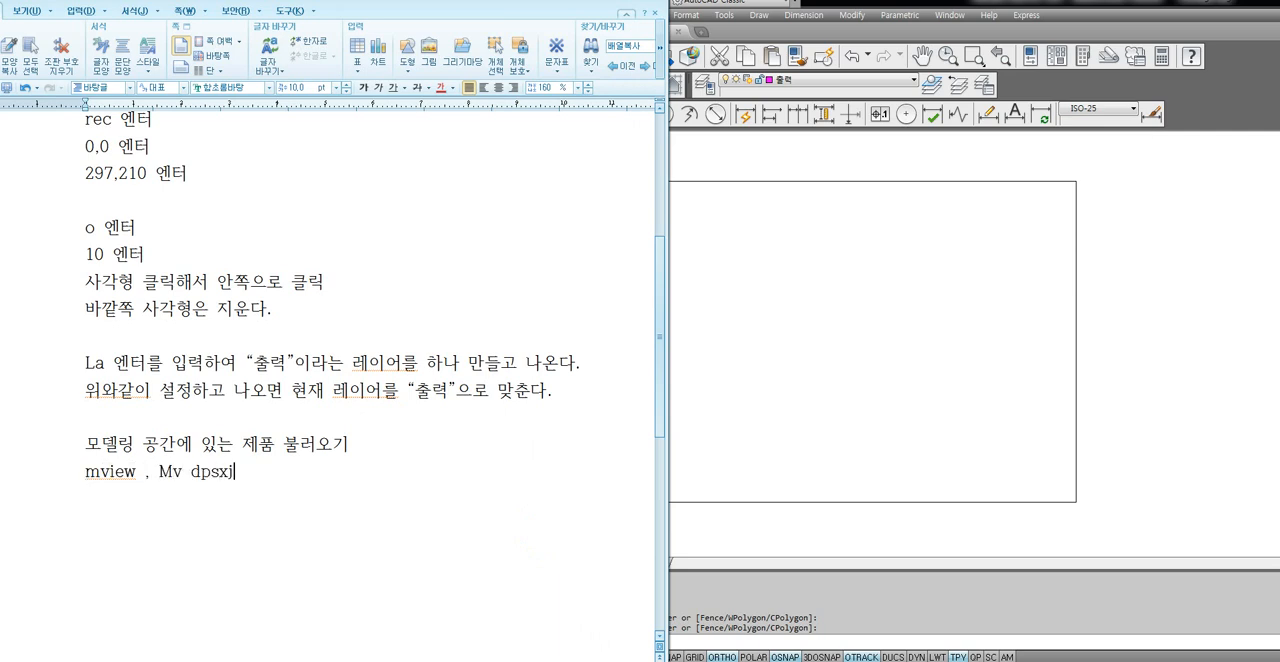
{"action": "key", "text": "Return"}
Add the indented lines "오른쪽 위 클릭" and "대략 정중앙 클릭" under the mview line and highlight both.
{"action": "type", "text": "오른"}
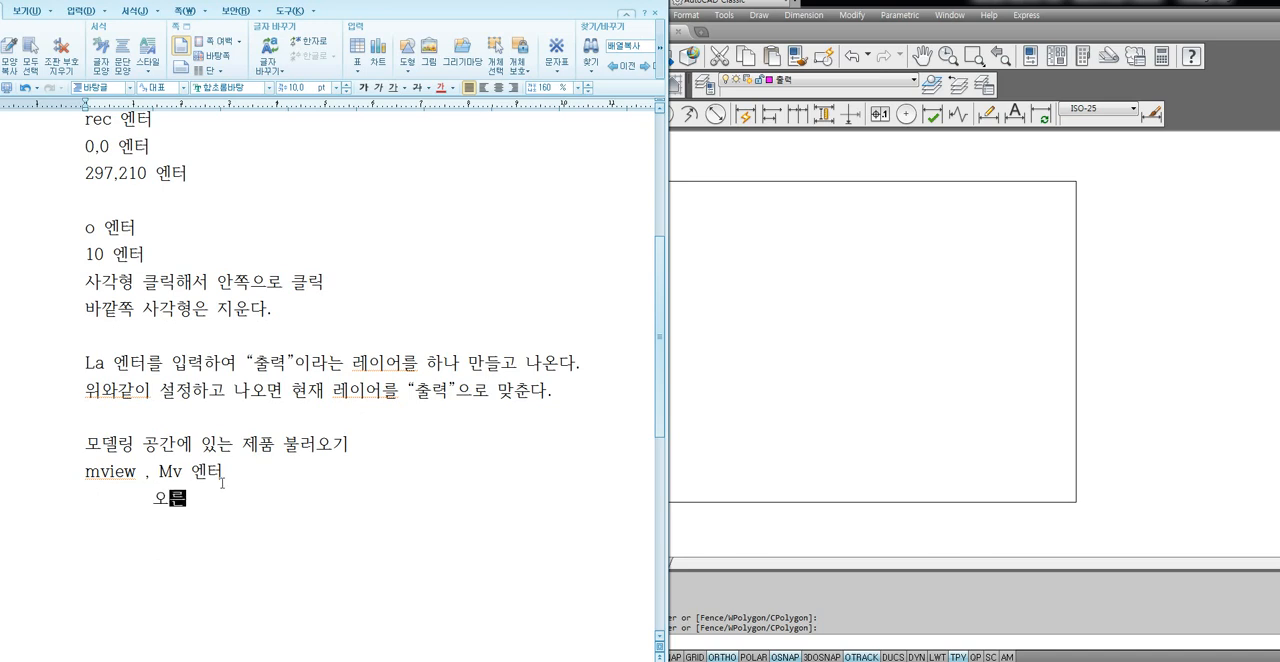
{"action": "type", "text": "쪽 위 클릭"}
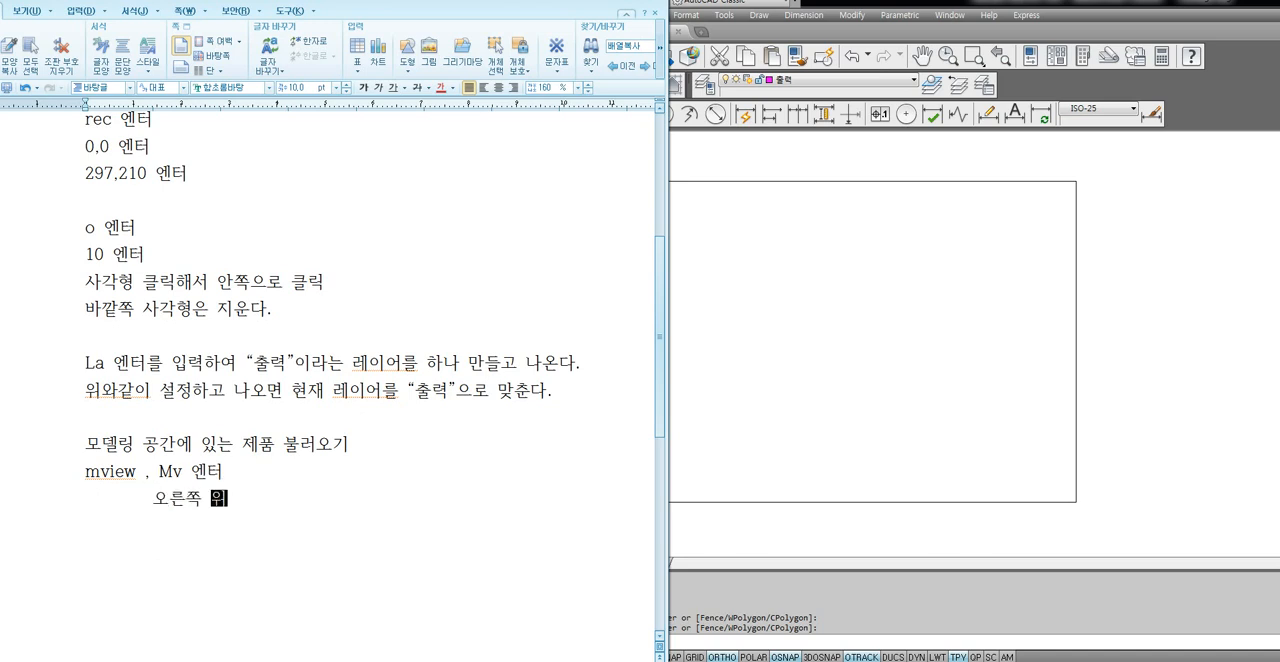
{"action": "key", "text": "Return"}
{"action": "type", "text": "대략"}
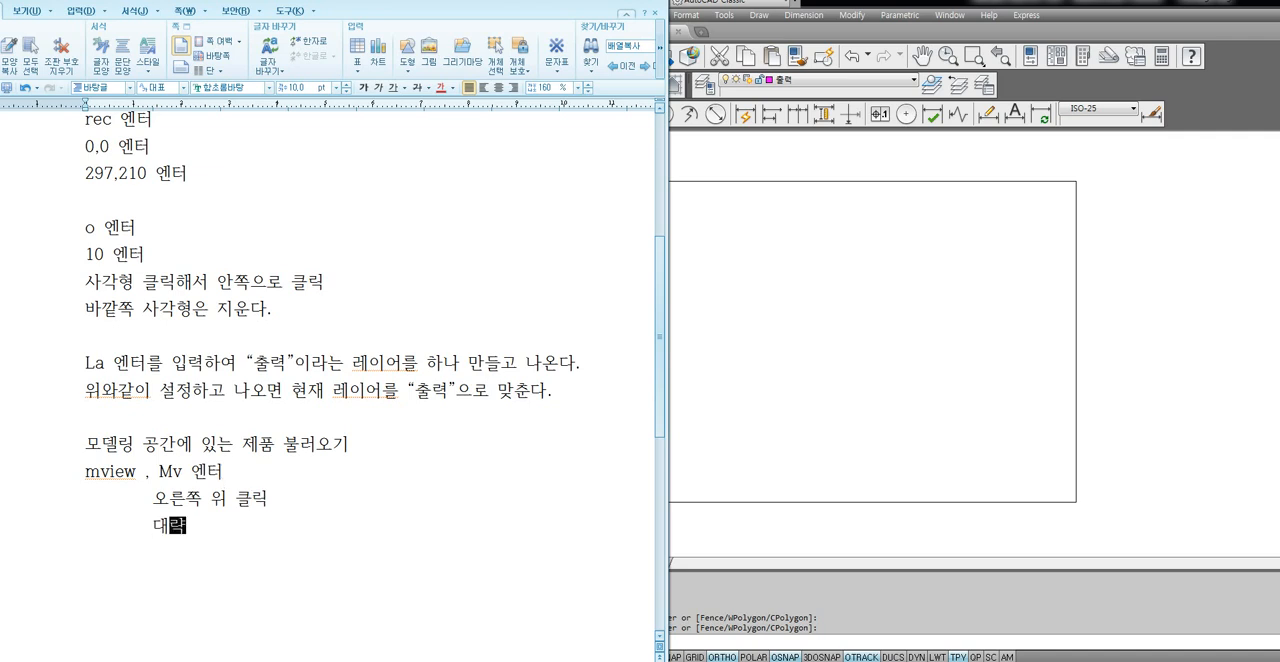
{"action": "type", "text": " ㅈ정중앙 클릭"}
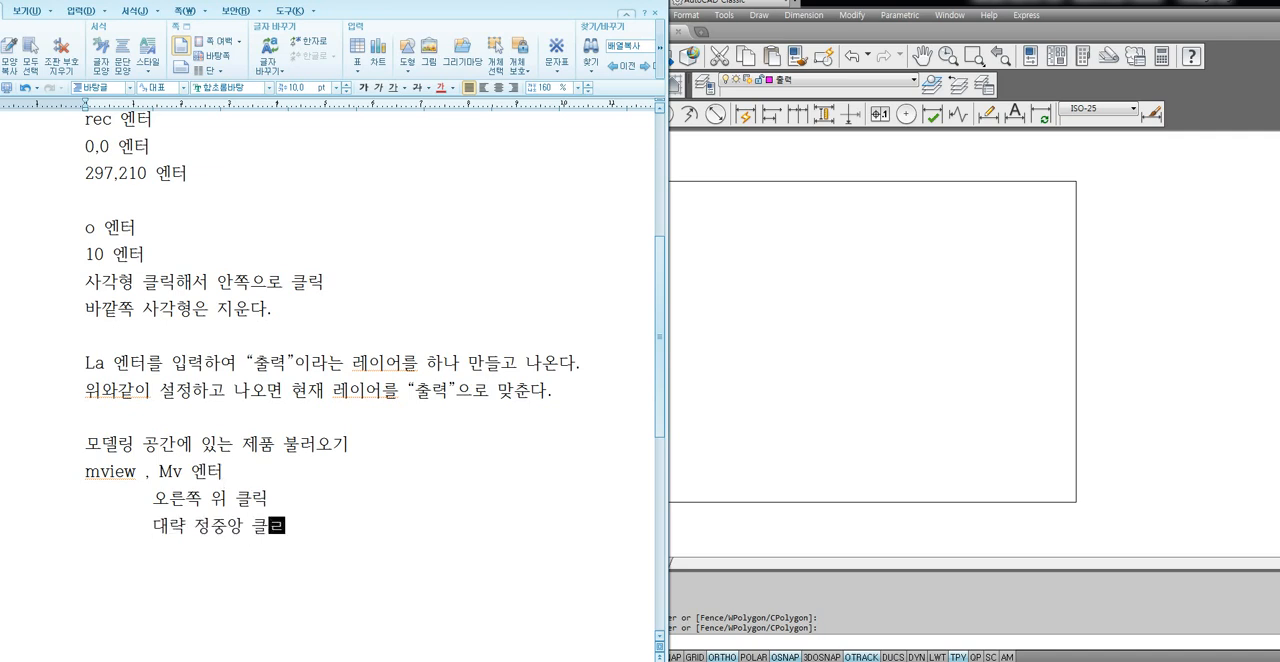
{"action": "key", "text": "Return"}
{"action": "left_click_drag", "start_coordinate": [156, 500], "coordinate": [301, 525]}
Switch to AutoCAD and create an MVIEW viewport from the border's upper-right corner to roughly the centre of the border.
{"action": "left_click", "coordinate": [777, 416]}
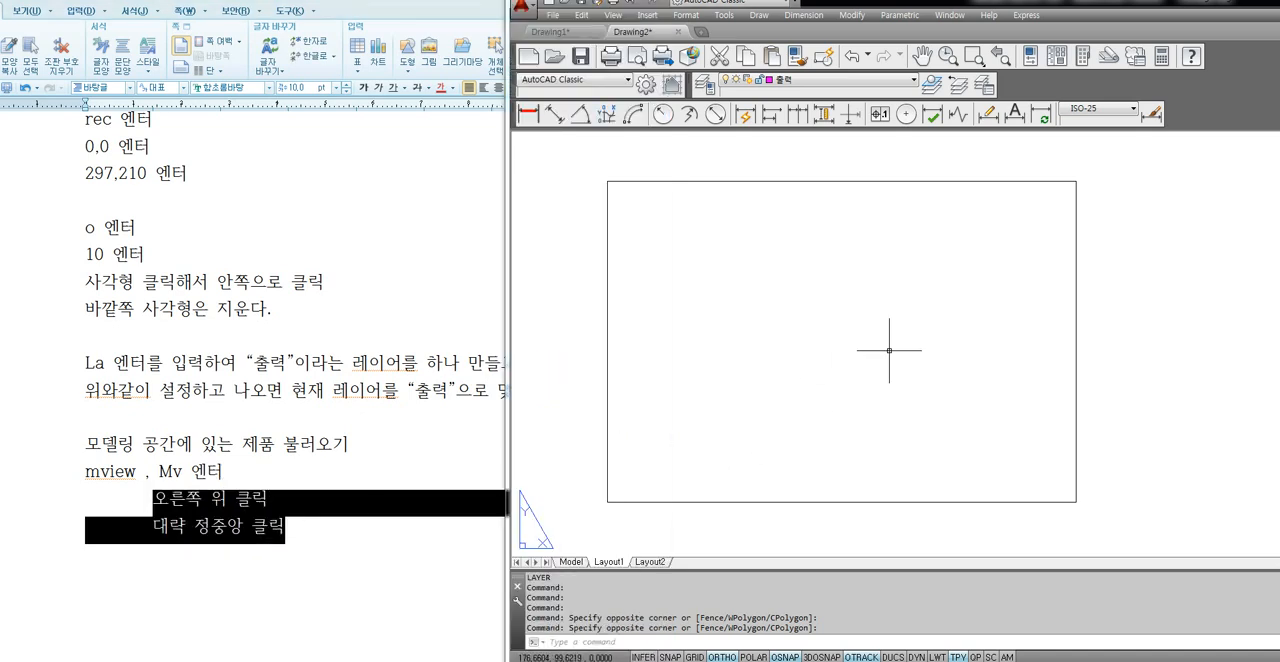
{"action": "type", "text": "mv"}
{"action": "key", "text": "Return"}
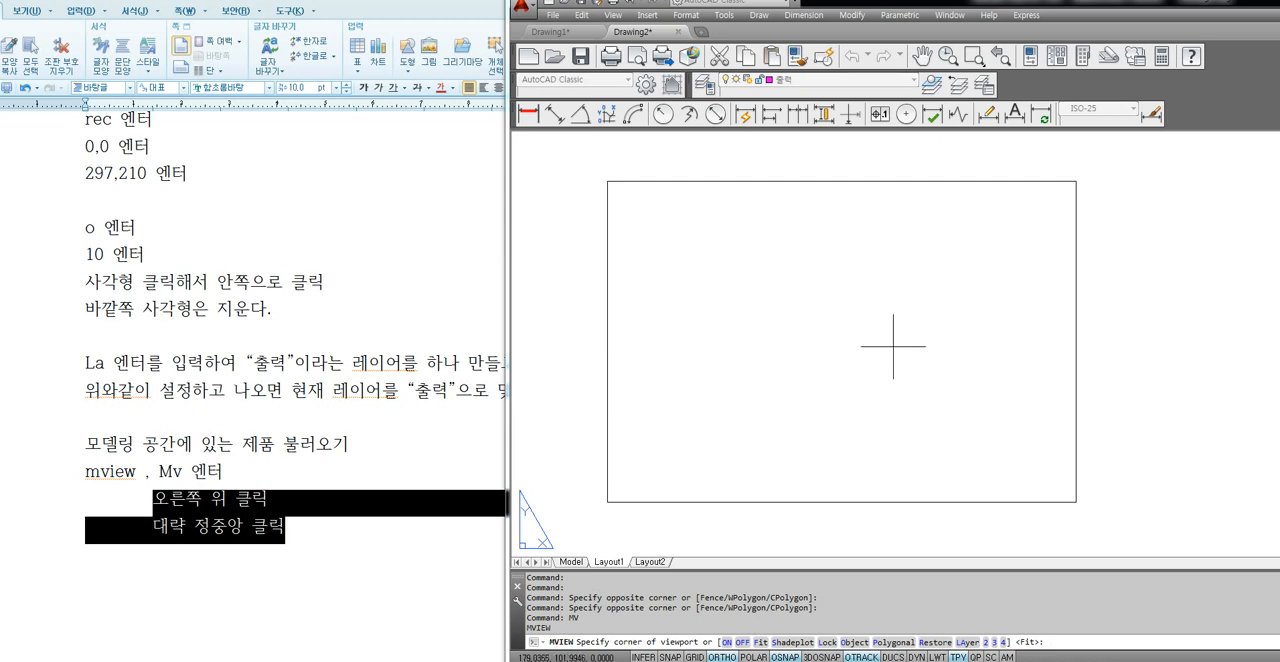
{"action": "left_click", "coordinate": [1076, 181]}
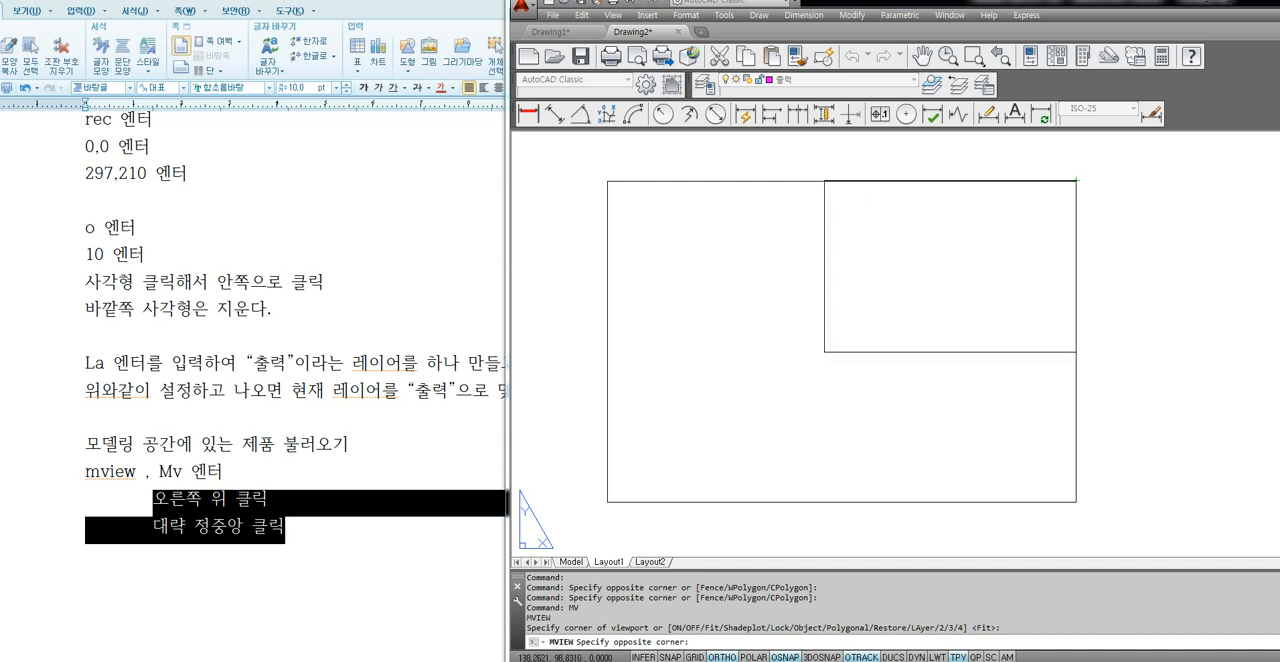
{"action": "key", "text": "alt"}
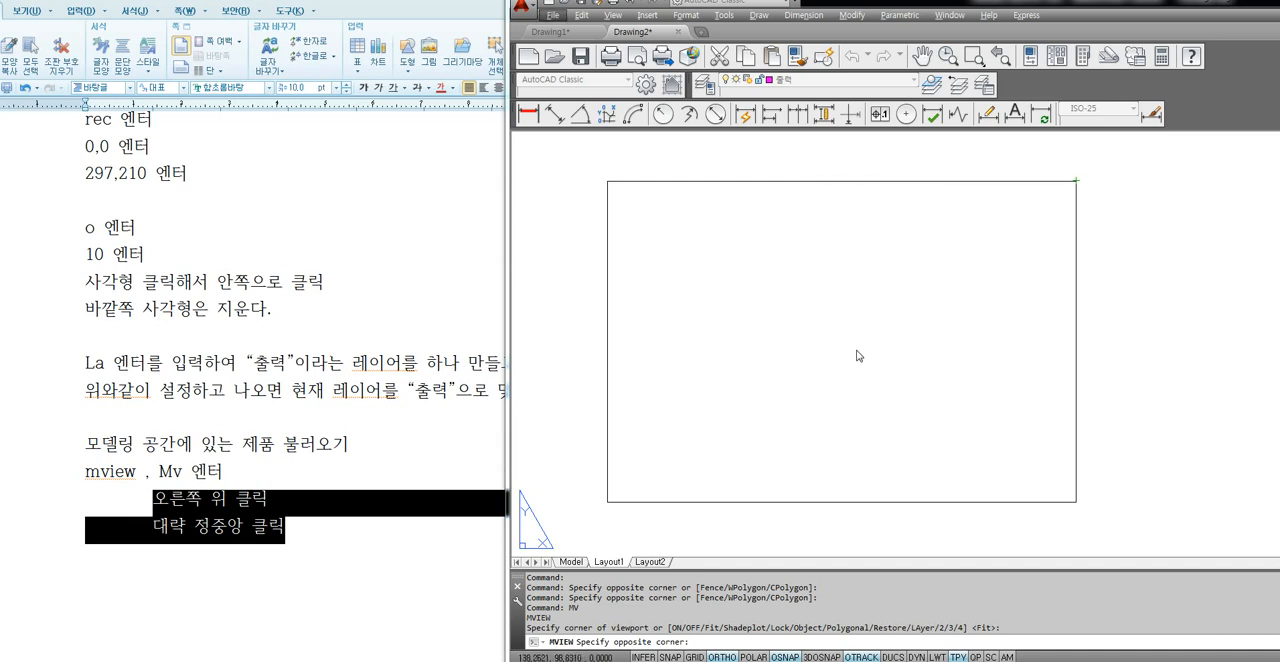
{"action": "left_click", "coordinate": [842, 343]}
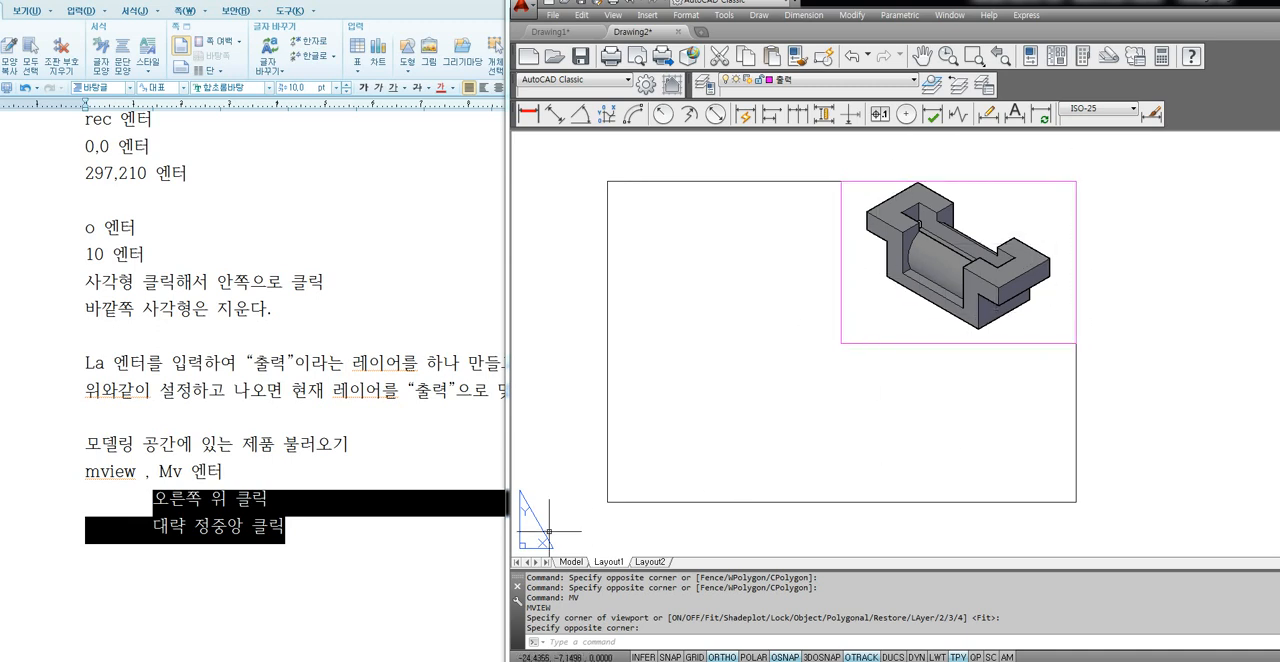
{"action": "left_click", "coordinate": [304, 546]}
{"action": "scroll", "coordinate": [435, 438], "scroll_direction": "down", "scroll_amount": 2}
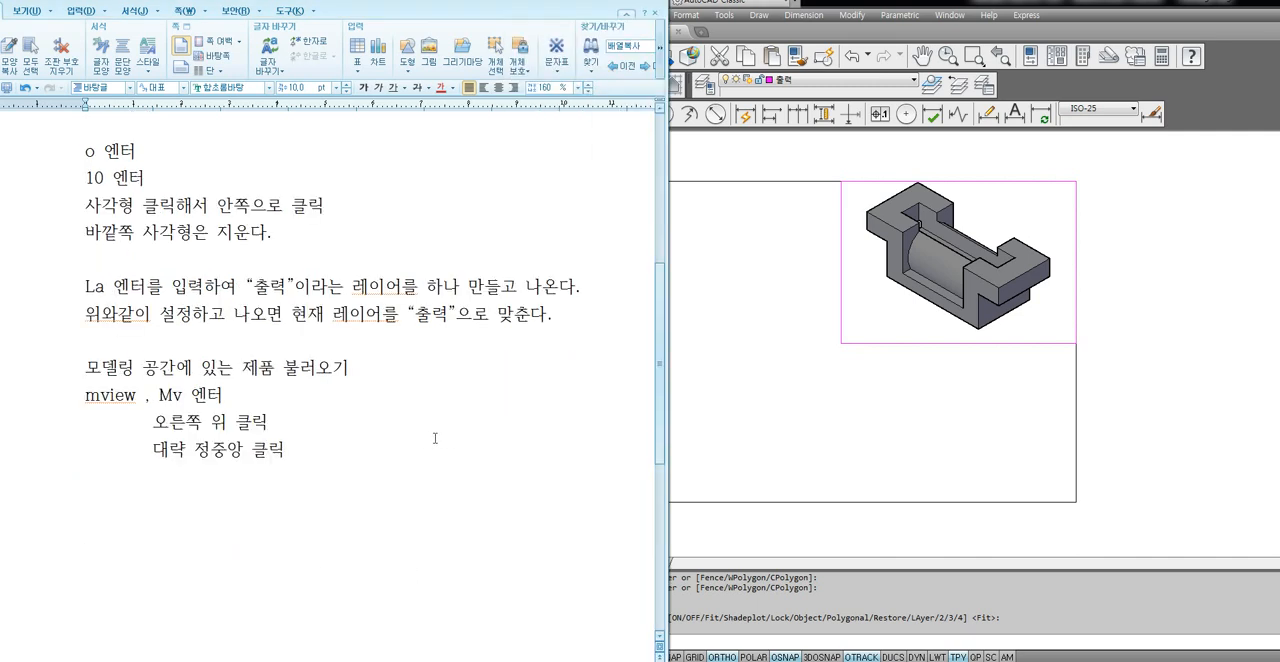
{"action": "left_click", "coordinate": [860, 436]}
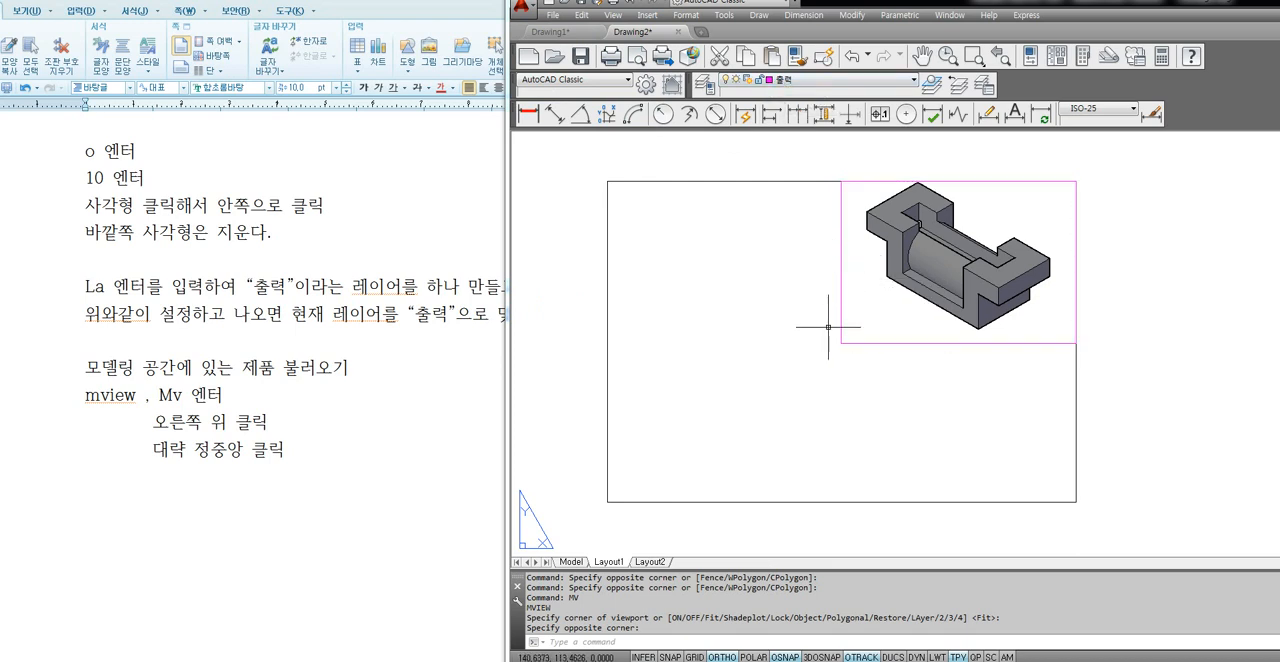
{"action": "scroll", "coordinate": [816, 405], "scroll_direction": "down", "scroll_amount": 4}
{"action": "scroll", "coordinate": [816, 405], "scroll_direction": "up", "scroll_amount": 5}
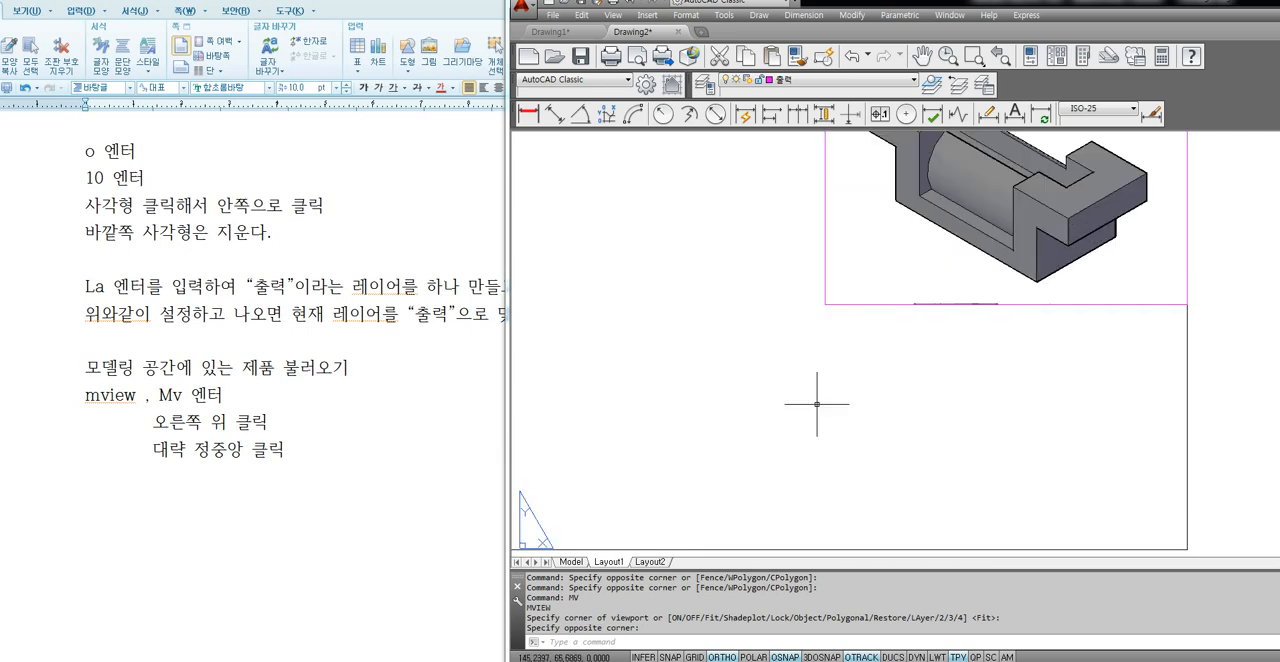
{"action": "scroll", "coordinate": [816, 405], "scroll_direction": "down", "scroll_amount": 3}
{"action": "scroll", "coordinate": [816, 405], "scroll_direction": "up", "scroll_amount": 3}
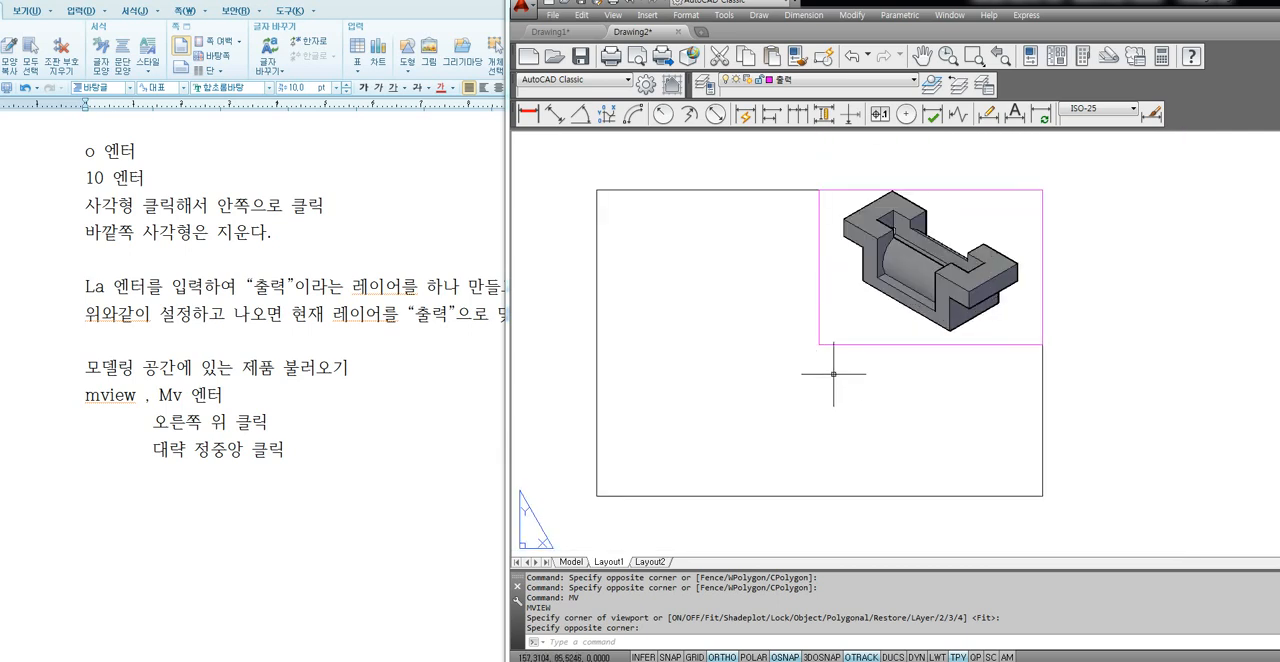
Activate model space inside the new viewport and shrink the view so the whole solid fits with some margin around it.
{"action": "double_click", "coordinate": [856, 311]}
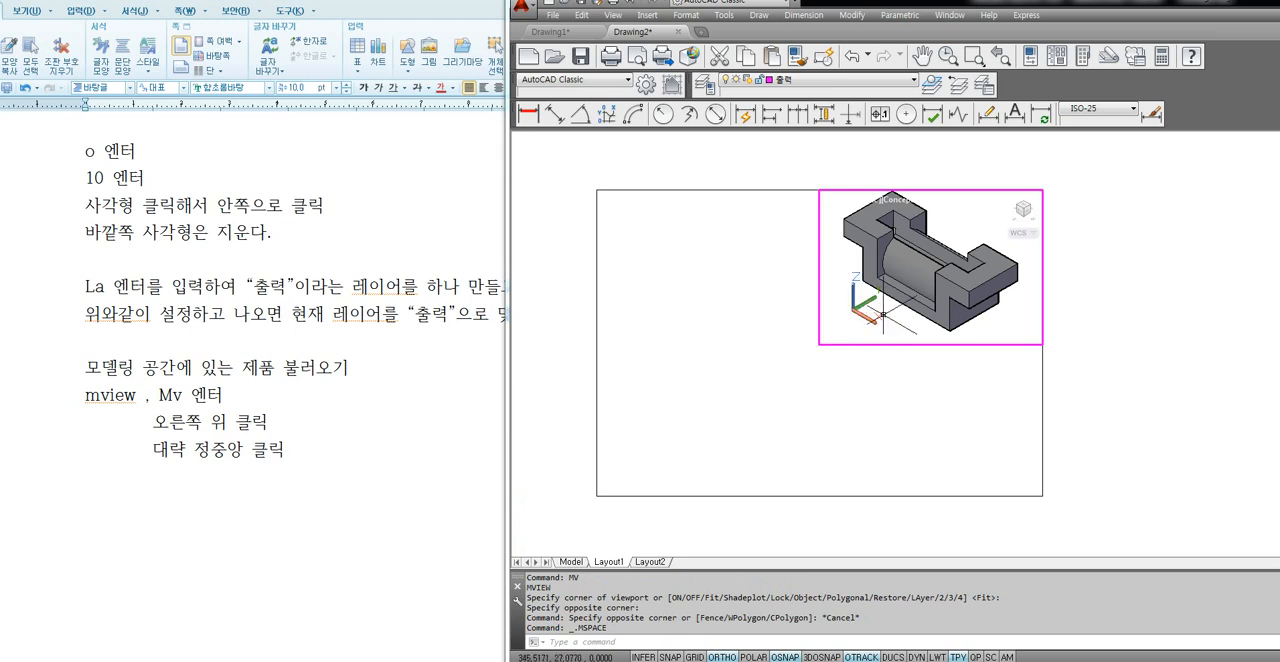
{"action": "scroll", "coordinate": [940, 300], "scroll_direction": "down", "scroll_amount": 2}
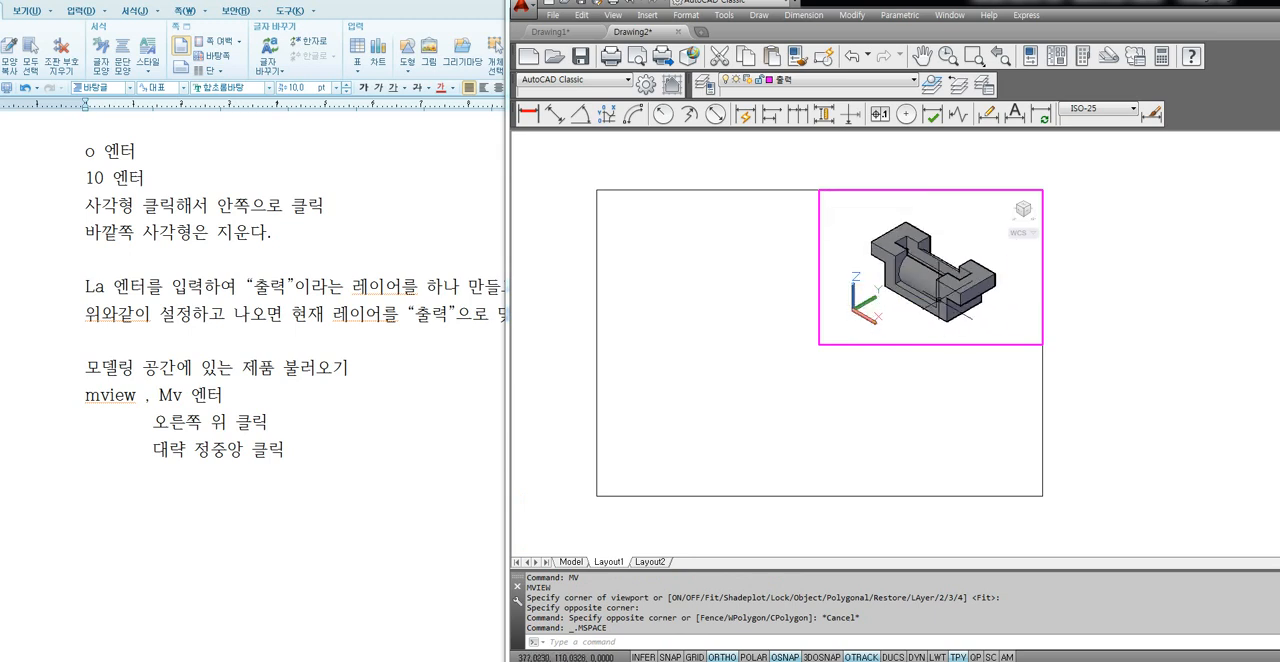
{"action": "scroll", "coordinate": [940, 303], "scroll_direction": "up", "scroll_amount": 3}
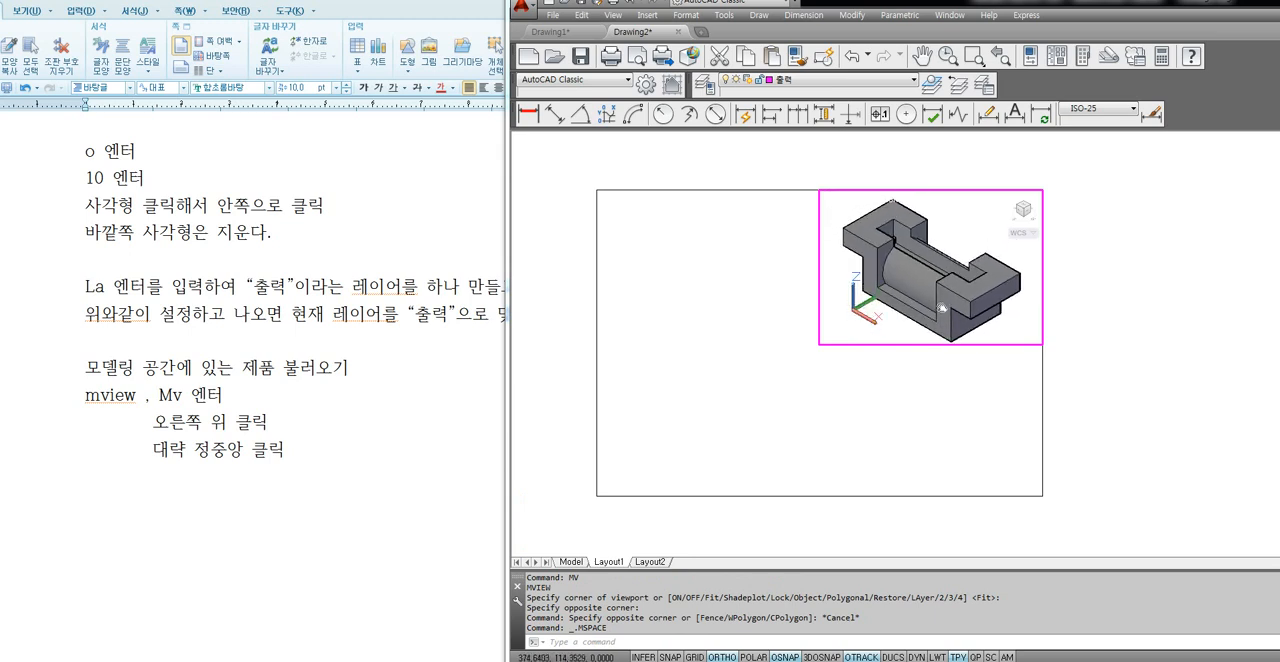
{"action": "scroll", "coordinate": [941, 305], "scroll_direction": "down", "scroll_amount": 2}
{"action": "scroll", "coordinate": [940, 300], "scroll_direction": "up", "scroll_amount": 2}
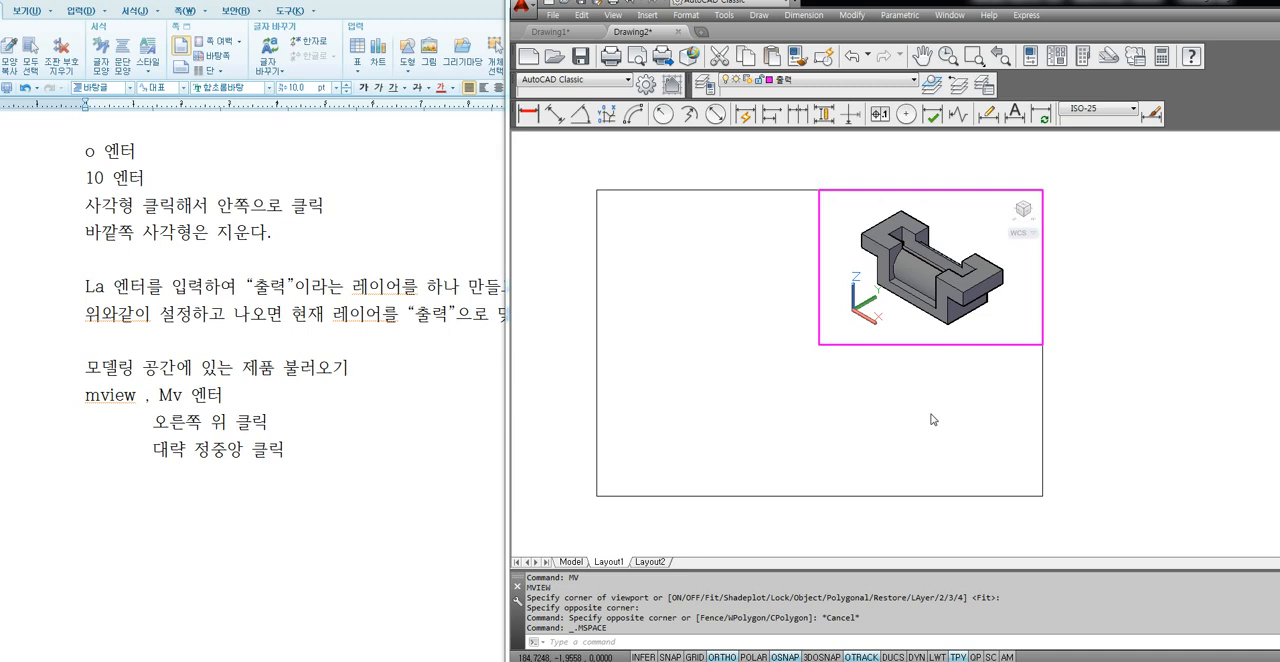
Switch to the Hangul note and add the line "새로생긴 사각창 안에 더블클릭하여 들어간다." below the mview instructions.
{"action": "left_click", "coordinate": [256, 519]}
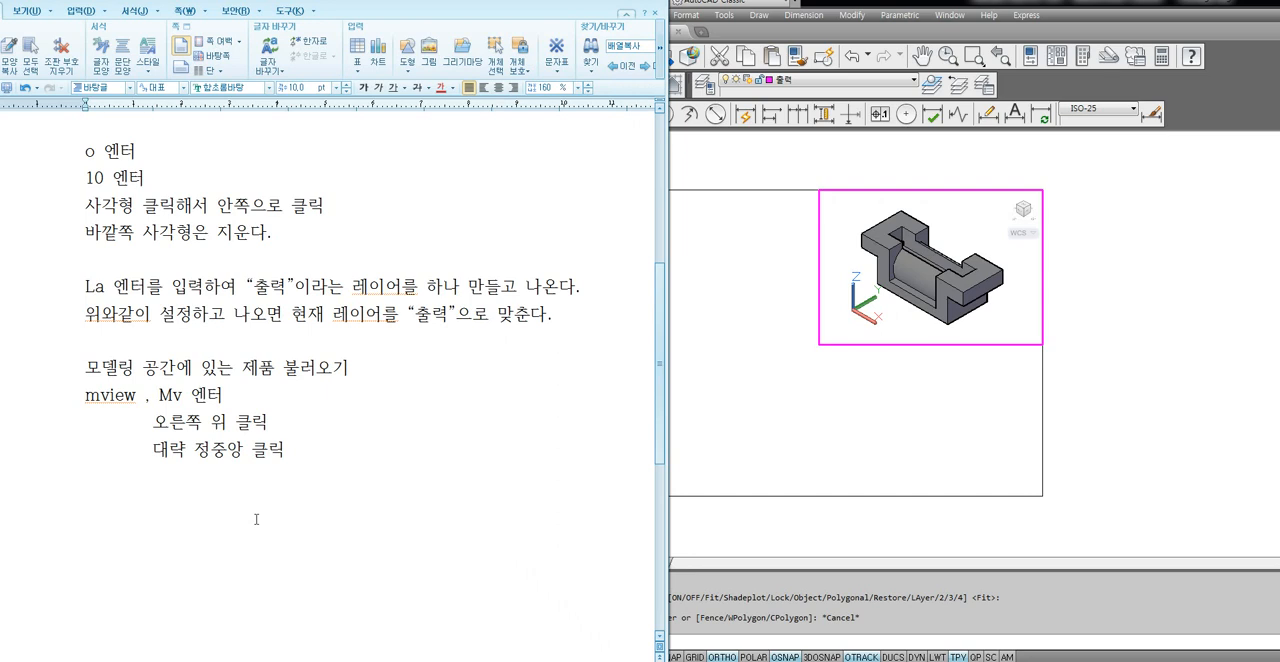
{"action": "type", "text": "새로생긴 사각"}
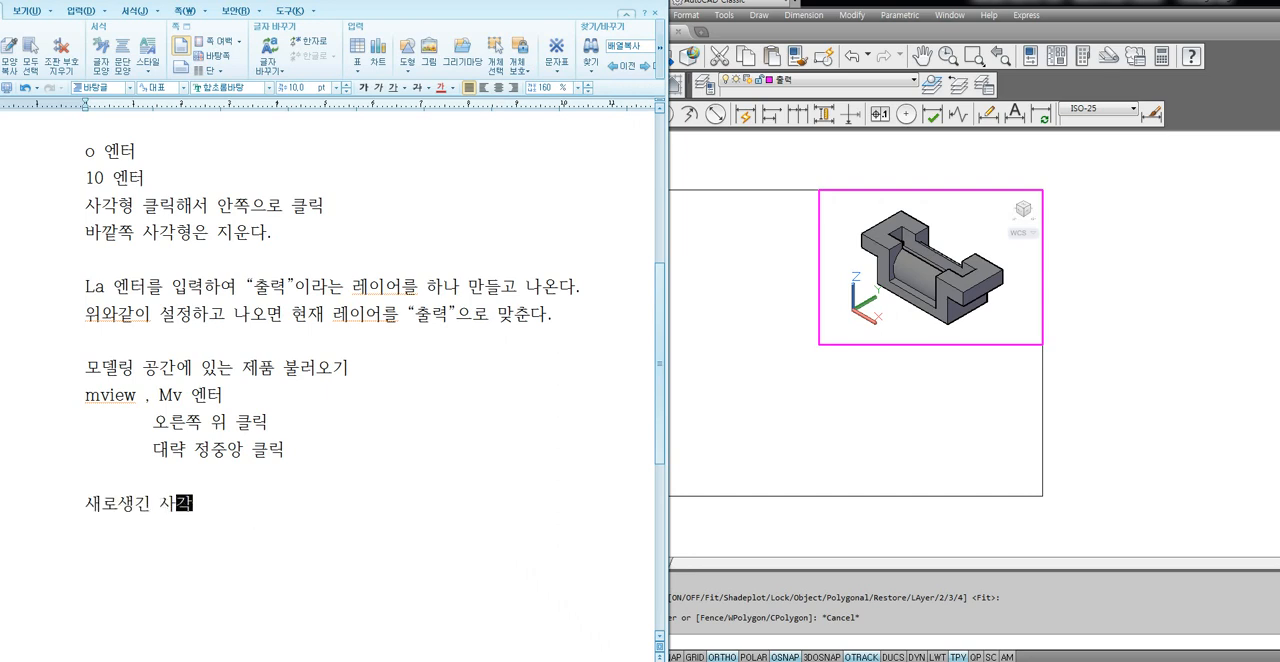
{"action": "type", "text": "창 안에 더블클"}
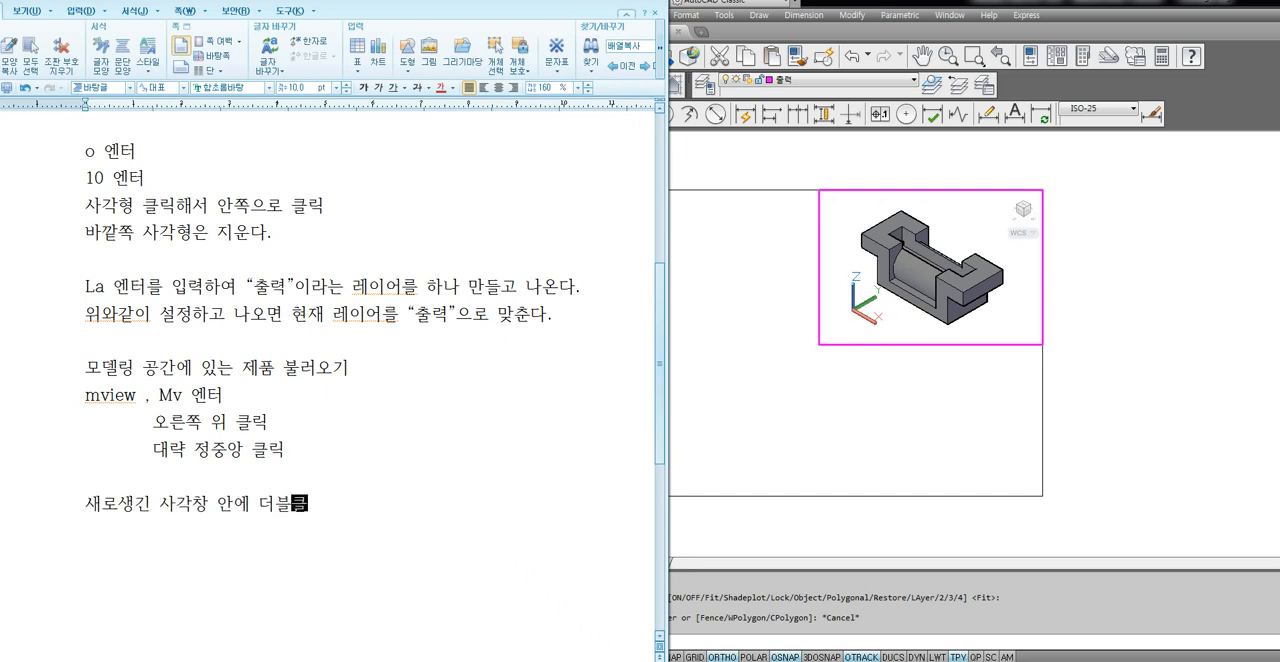
{"action": "type", "text": "릭하여 들어간ㄷ"}
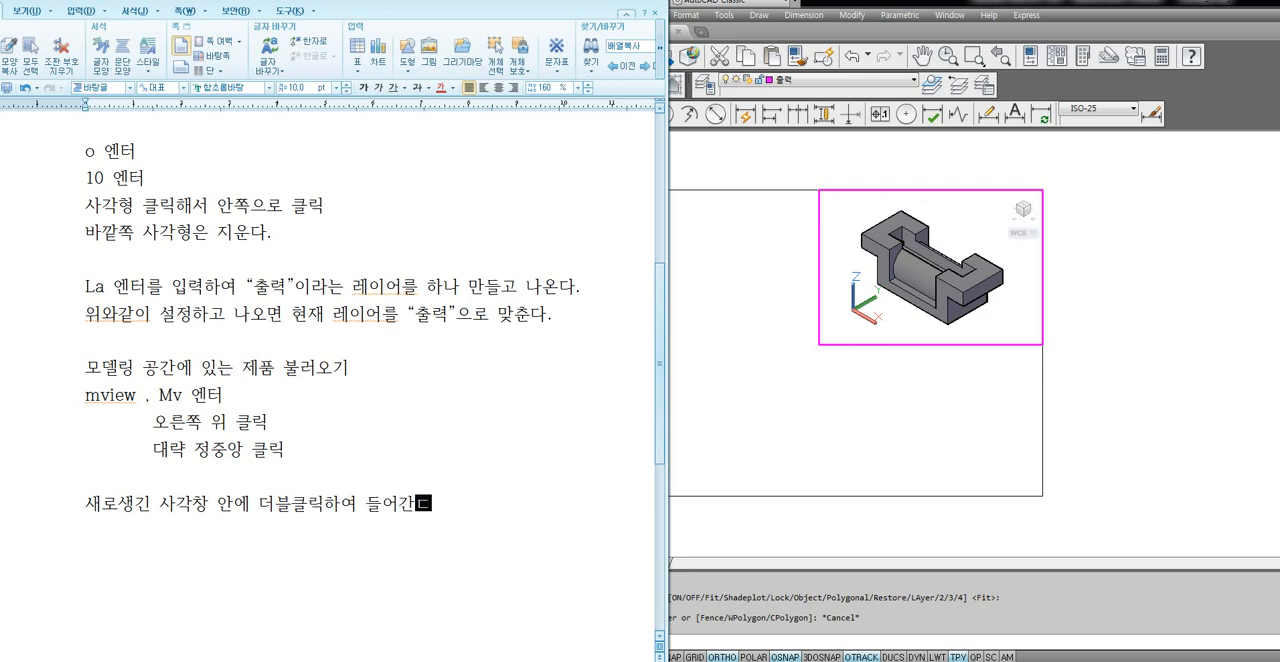
{"action": "type", "text": "ㅏ."}
{"action": "key", "text": "Return"}
Add the line "Ucs 엔터 엔터(좌표계가 초기화되서 평면도와 일치된다.)" to the note and highlight part of its explanation.
{"action": "scroll", "coordinate": [244, 496], "scroll_direction": "down", "scroll_amount": 5}
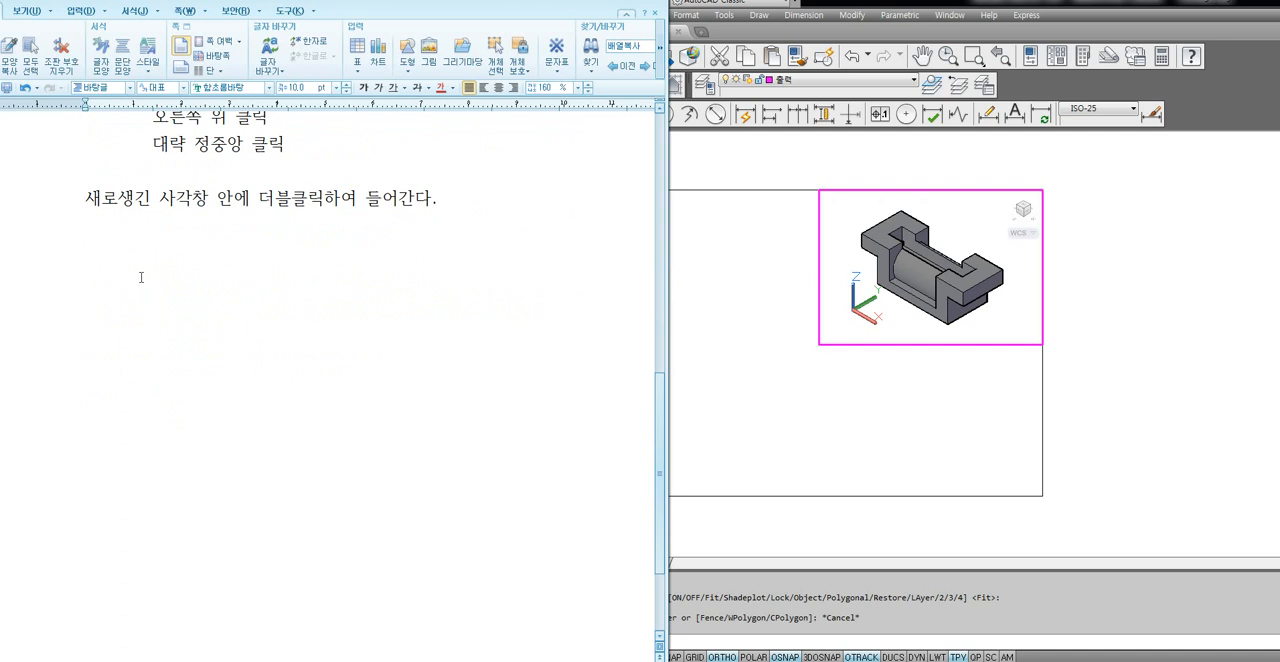
{"action": "type", "text": "Ucs 엔터 엔터"}
{"action": "key", "text": "Return"}
{"action": "type", "text": "("}
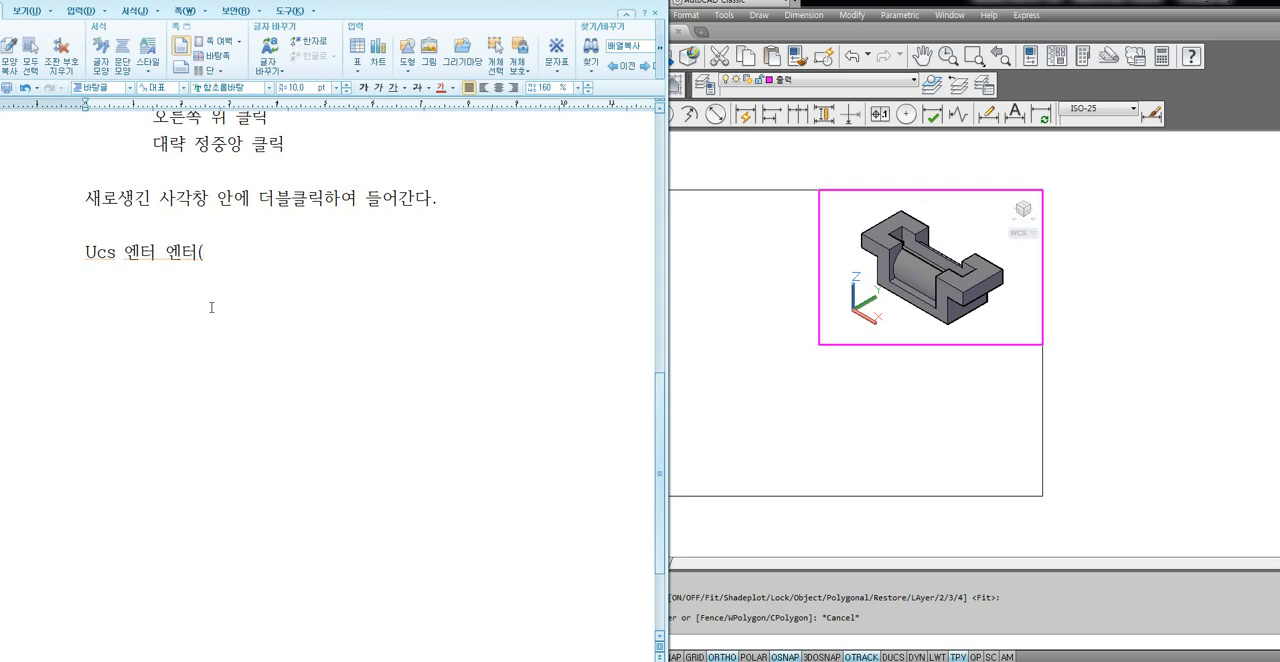
{"action": "type", "text": "좌표계가"}
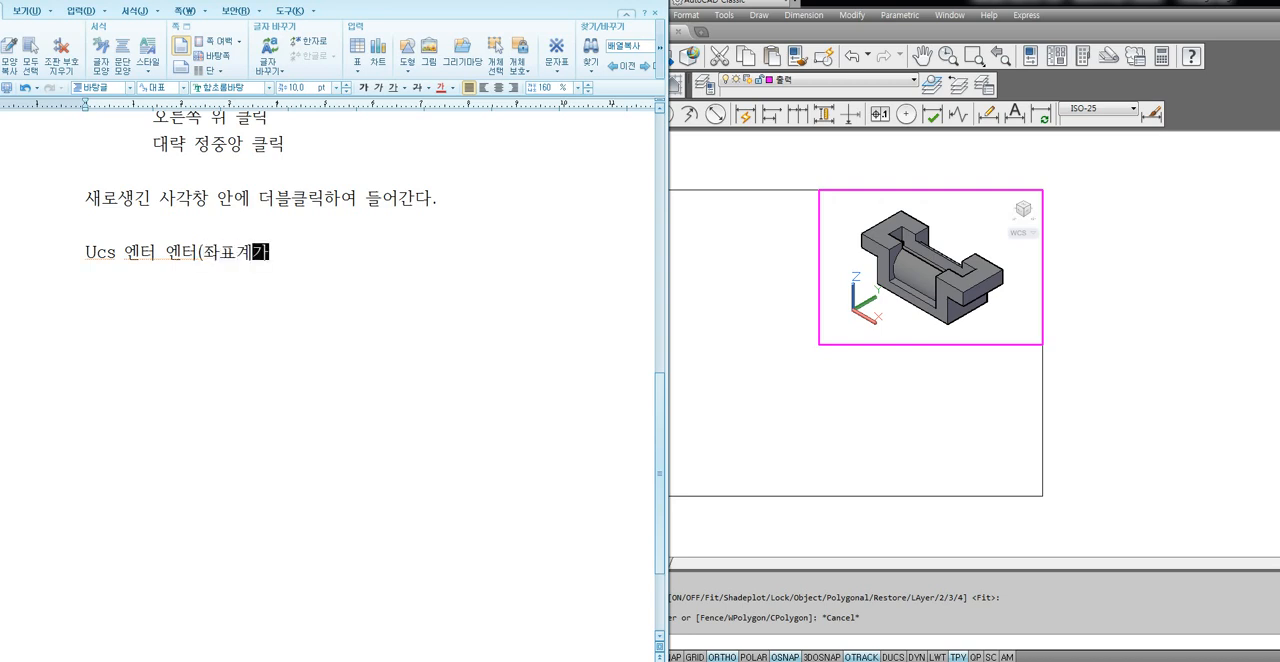
{"action": "type", "text": " ㅊ초기화되서"}
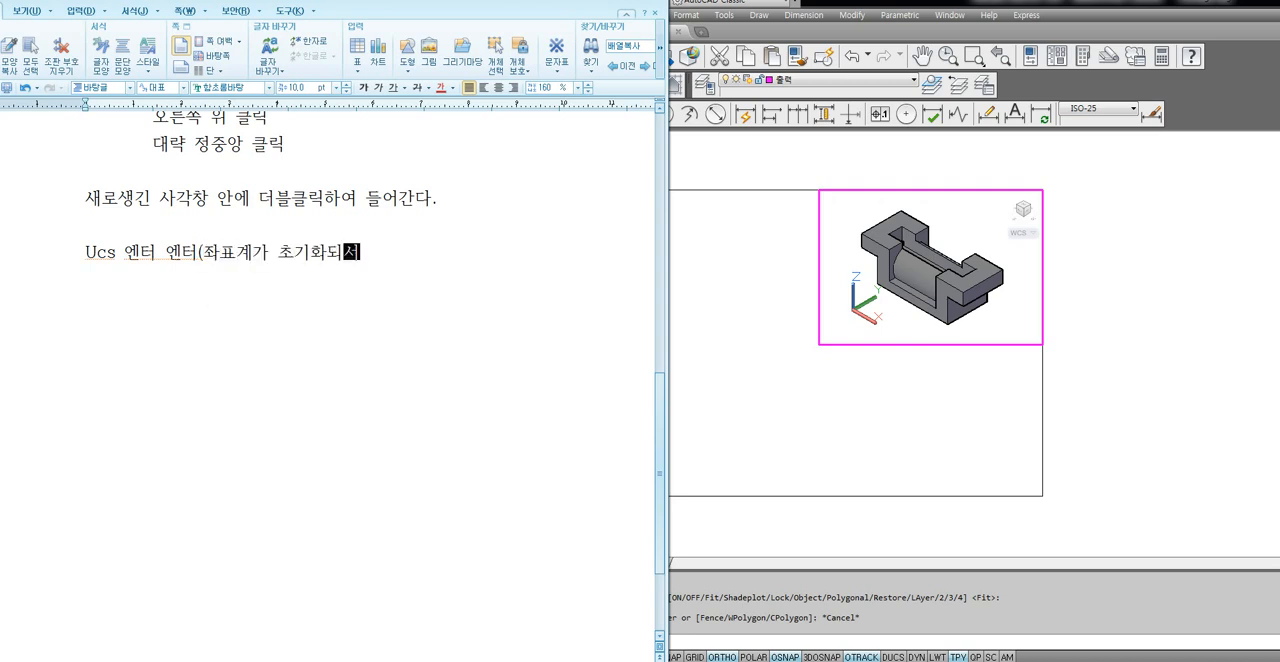
{"action": "type", "text": " 평면도와 일치"}
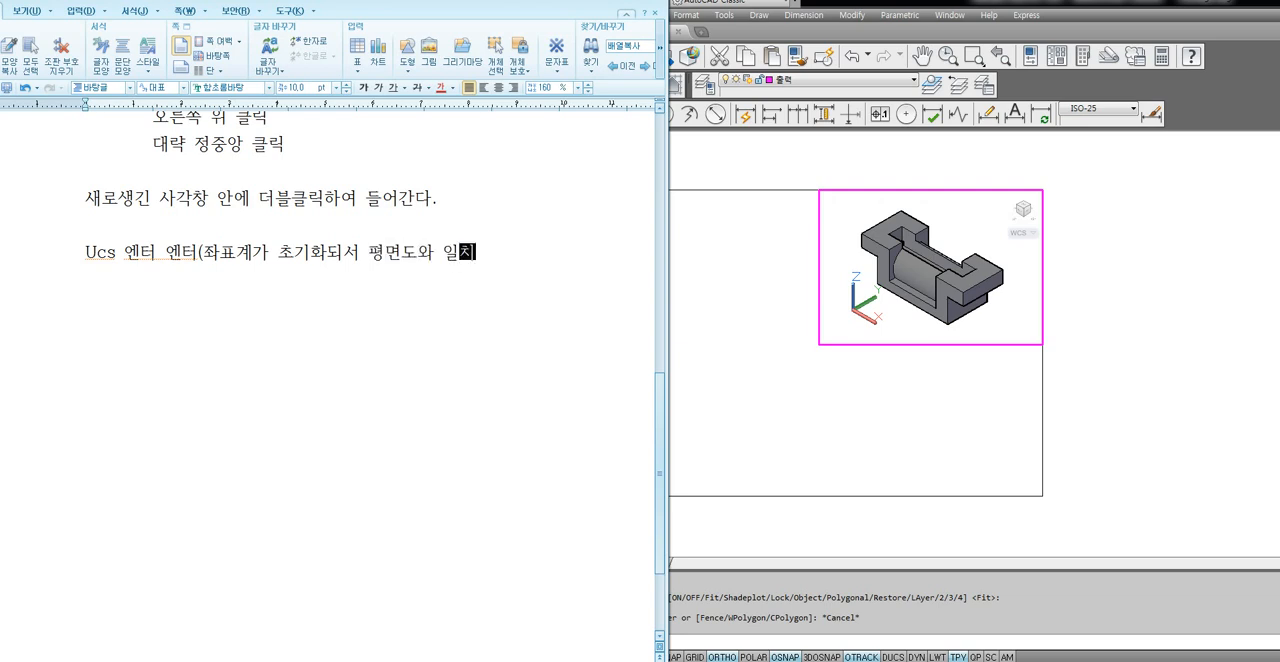
{"action": "type", "text": "되ㄴ다."}
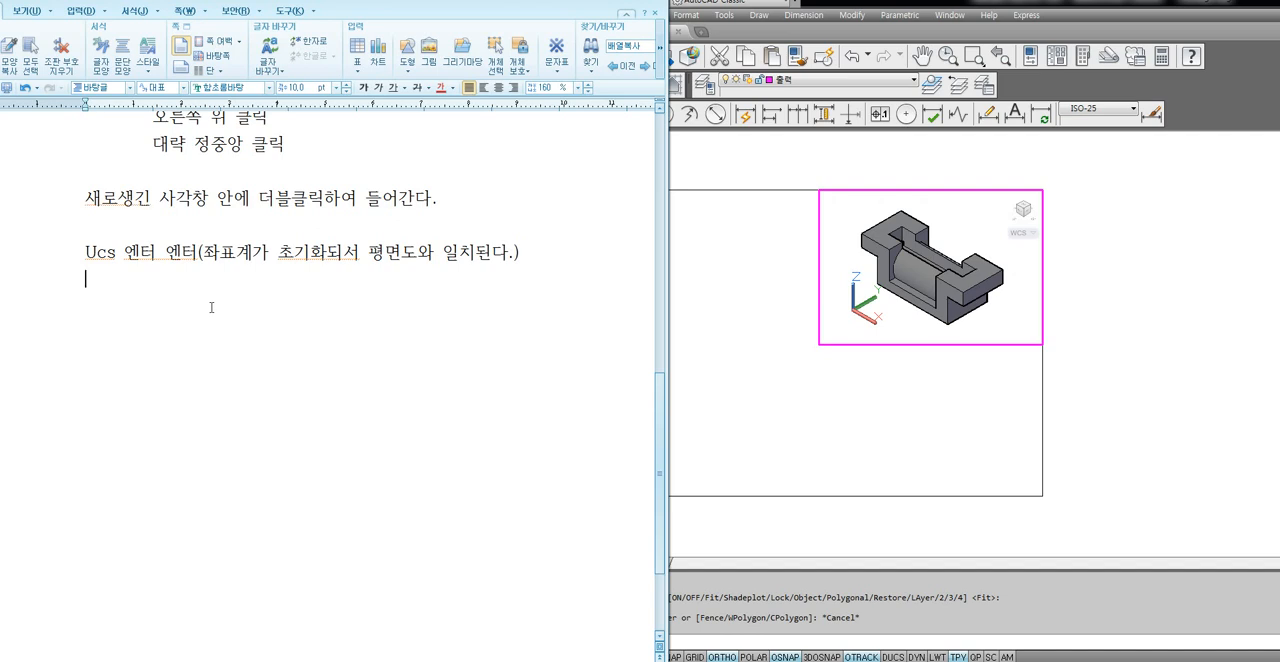
{"action": "left_click_drag", "start_coordinate": [219, 252], "coordinate": [359, 252]}
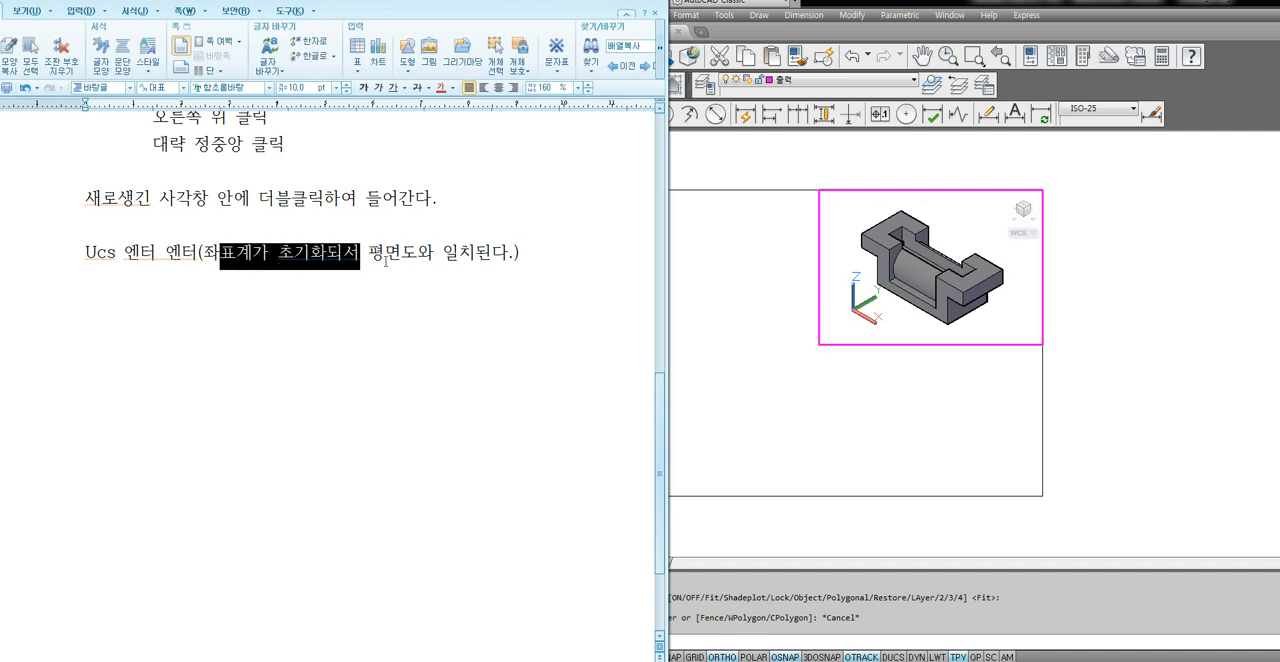
Switch to AutoCAD and reset the UCS to World in the active viewport.
{"action": "left_click", "coordinate": [843, 327]}
{"action": "type", "text": "ucs"}
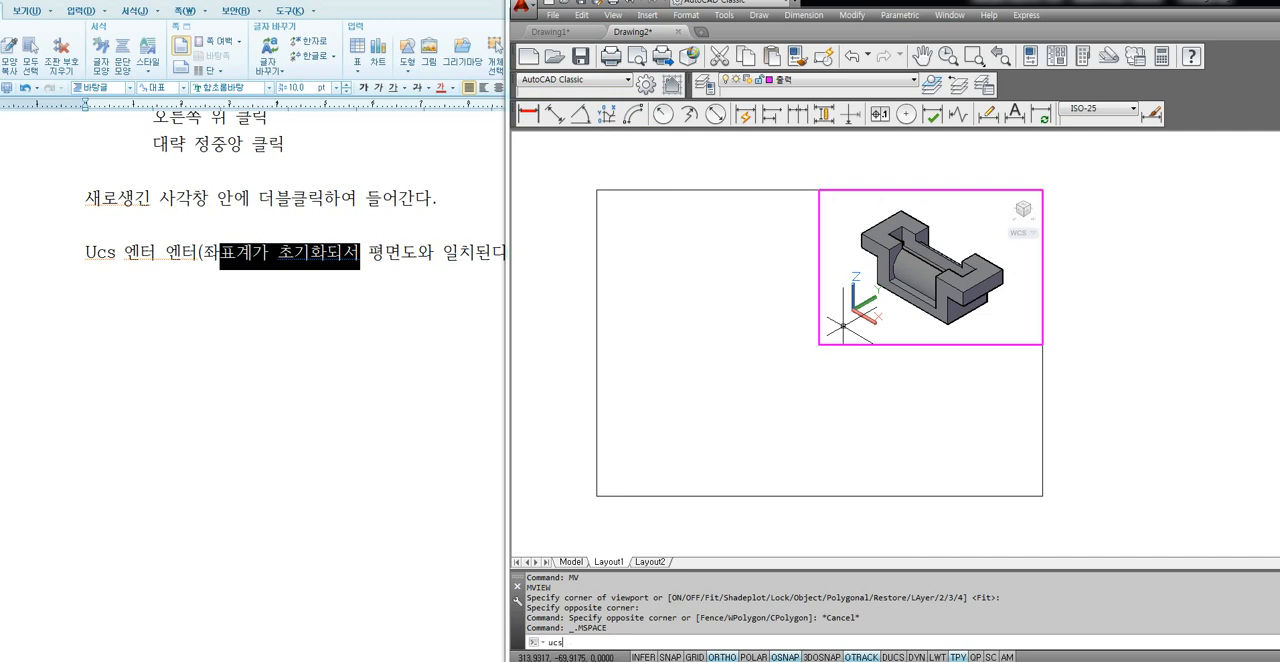
{"action": "key", "text": "Return"}
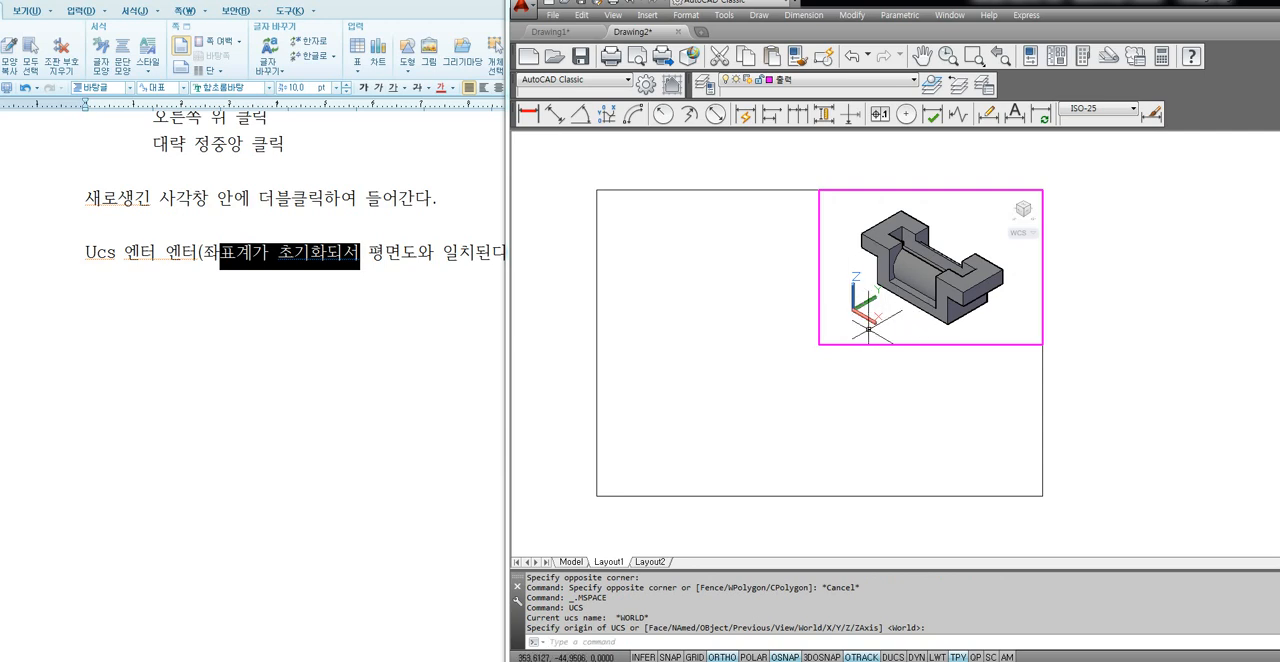
Switch to the Hangul note and add the command line "Solview 엔터" directly below the Ucs line.
{"action": "left_click", "coordinate": [164, 320]}
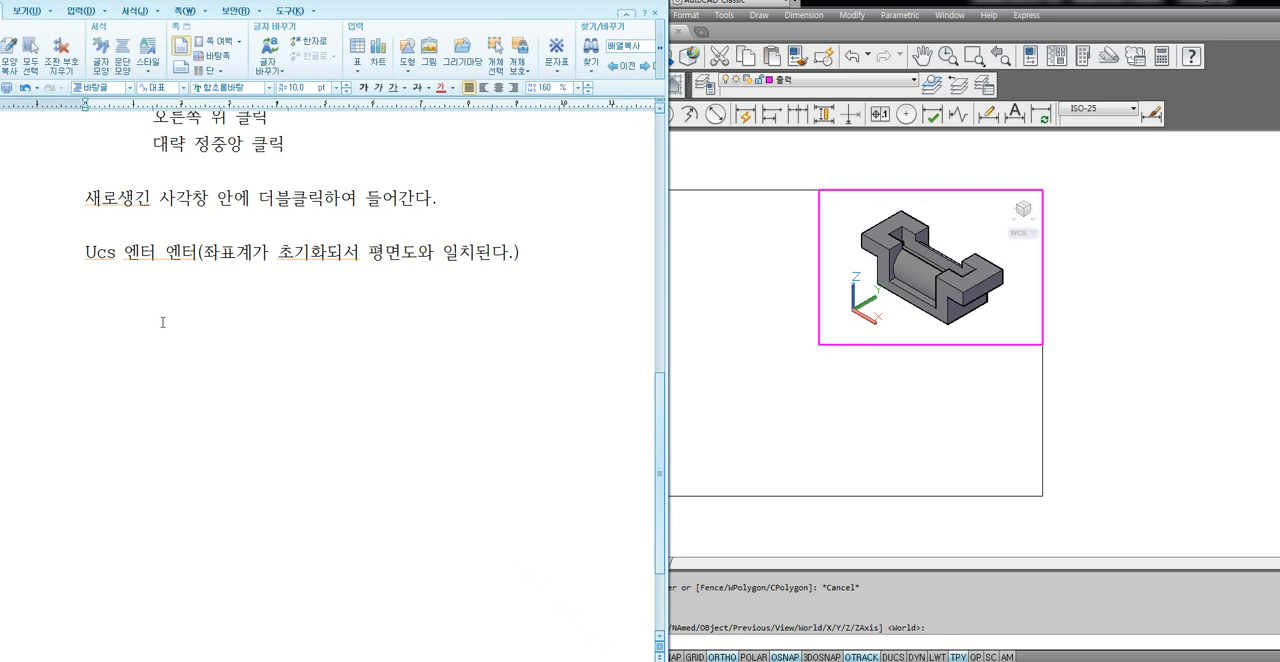
{"action": "key", "text": "BackSpace"}
{"action": "type", "text": "내ㅣ팔ㅈ"}
{"action": "type", "text": " dpsxj"}
{"action": "key", "text": "Return"}
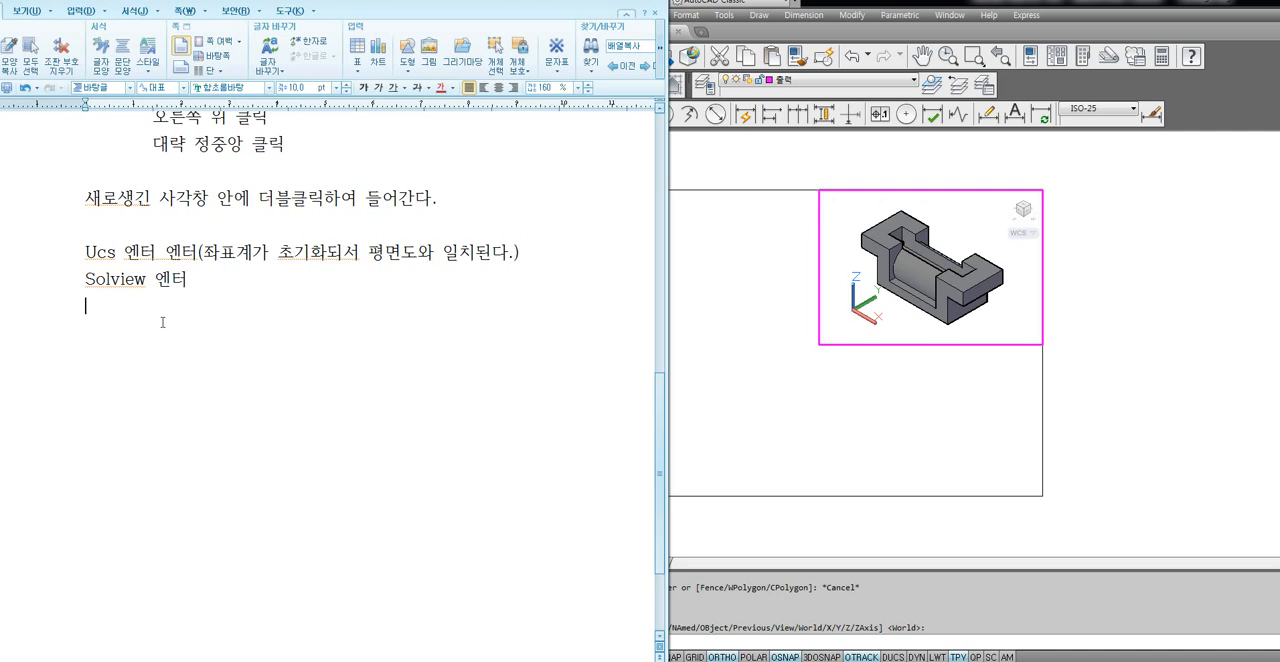
Switch to AutoCAD and start SOLVIEW with the Ucs option, using the current UCS.
{"action": "left_click", "coordinate": [871, 322]}
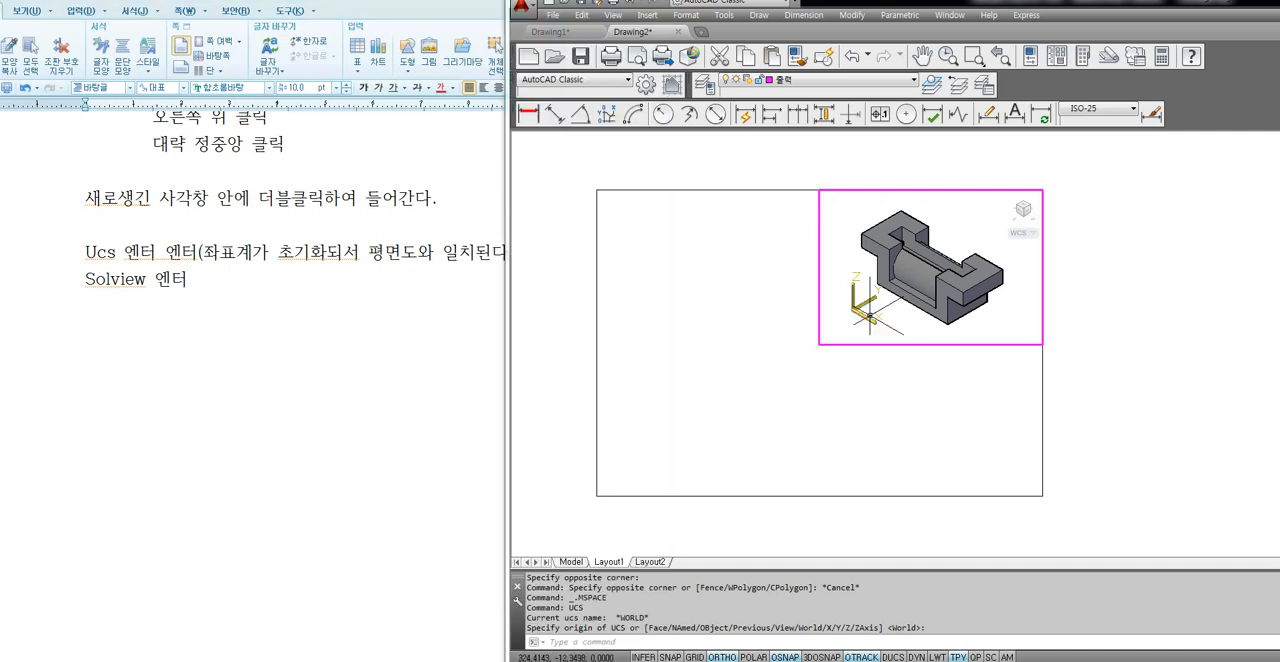
{"action": "type", "text": "solview"}
{"action": "key", "text": "Return"}
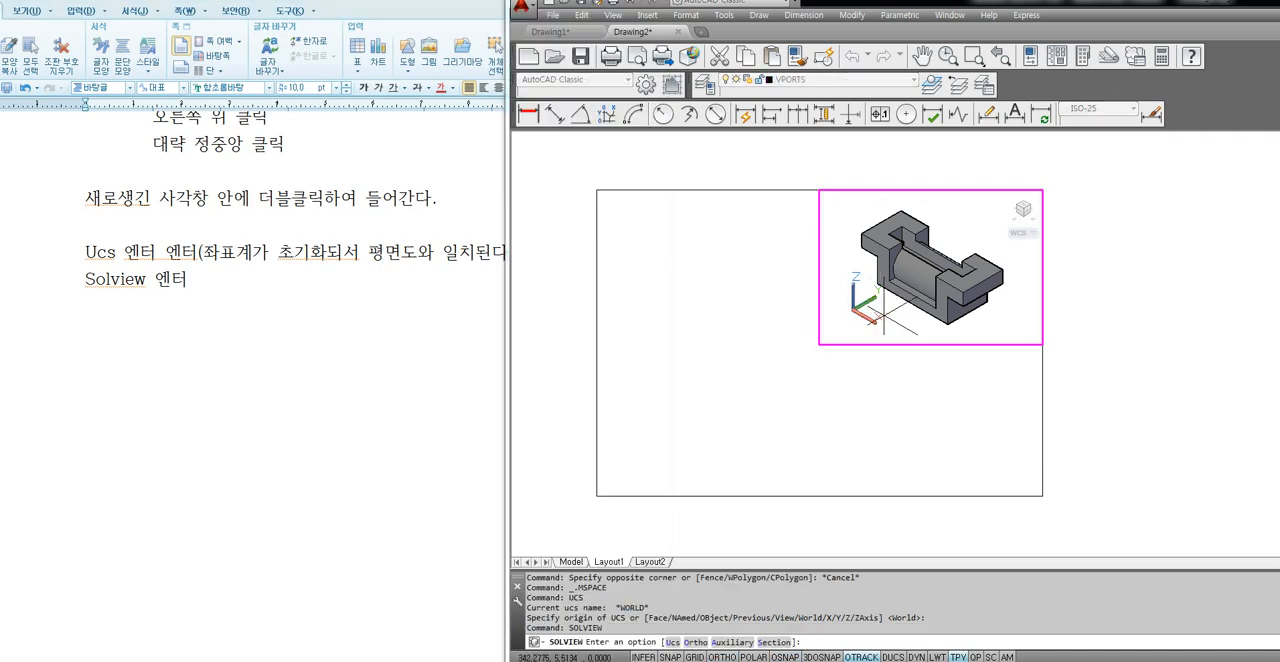
{"action": "left_click", "coordinate": [148, 284]}
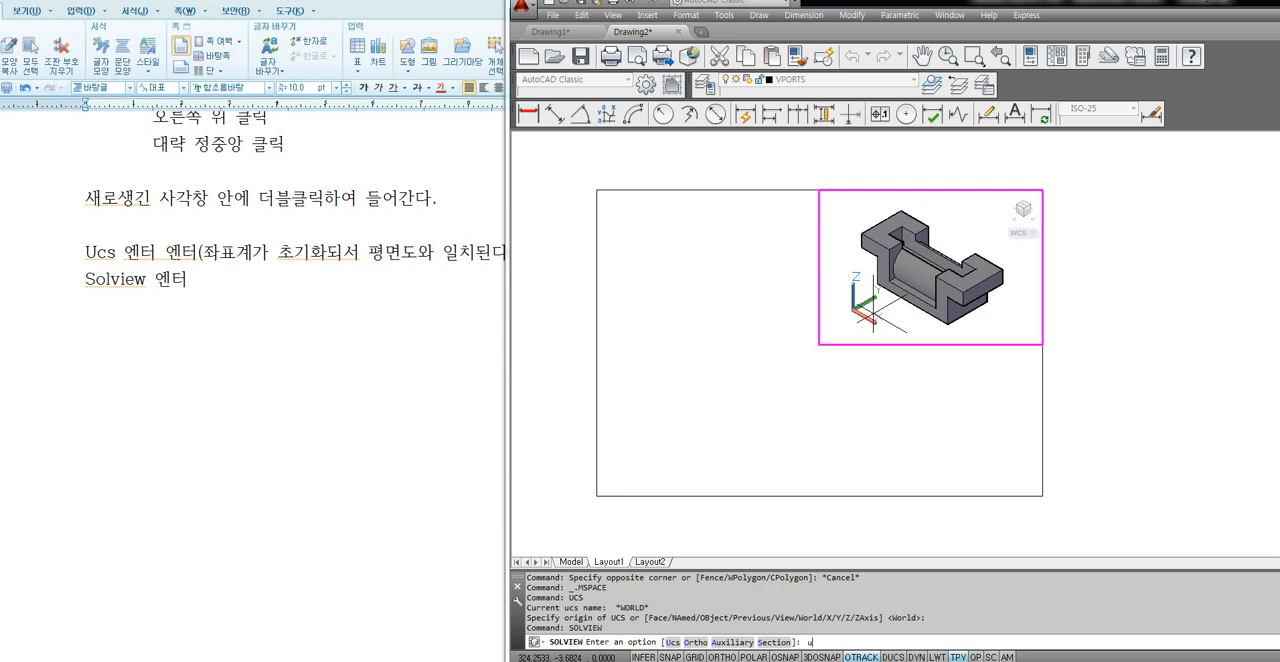
{"action": "key", "text": "Return"}
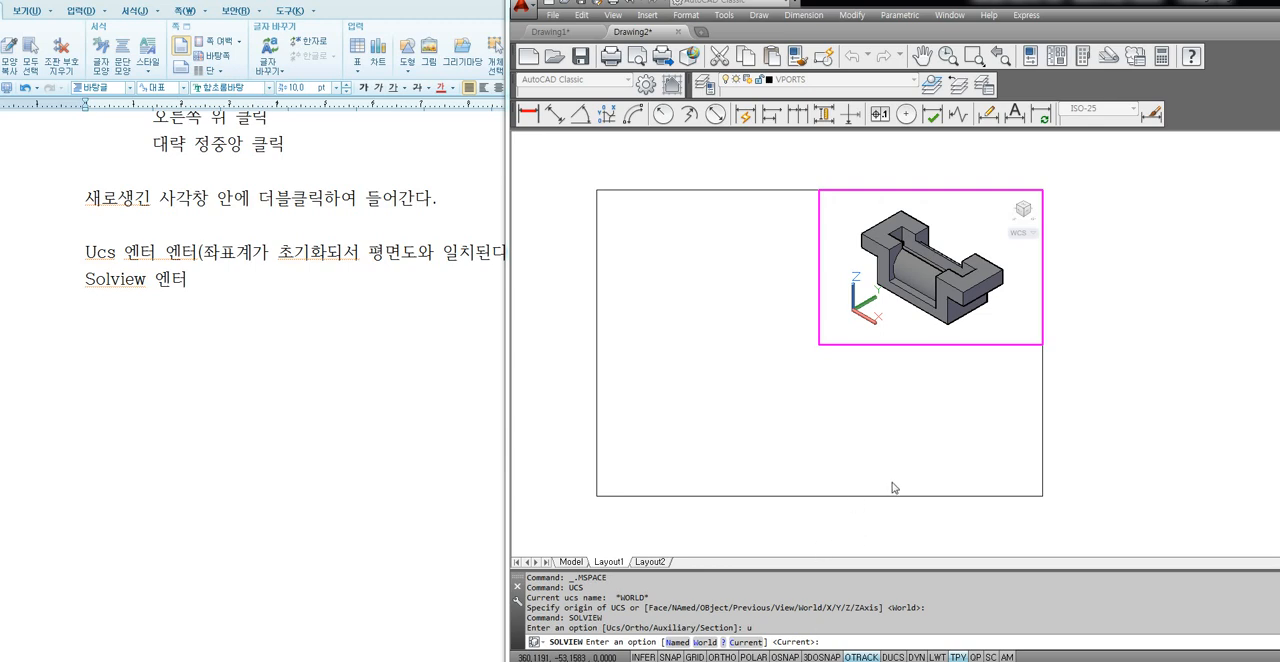
{"action": "key", "text": "Return"}
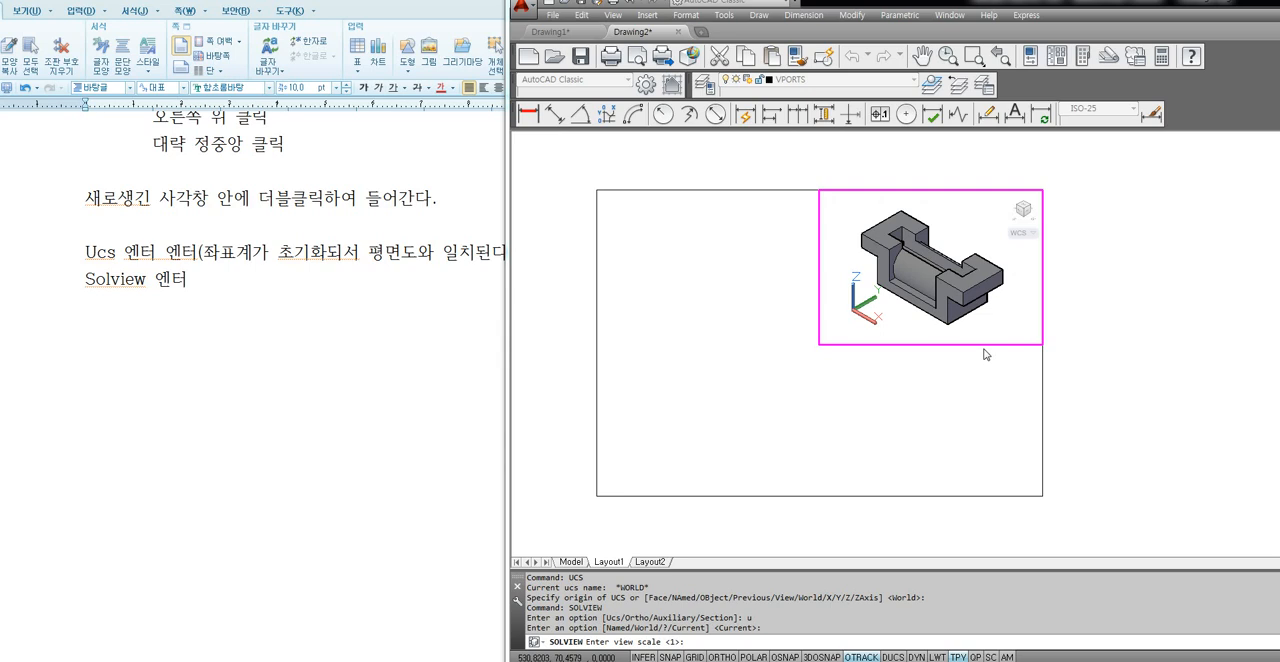
Set the SOLVIEW view scale to 1/2 and place the plan view's centre in the empty upper-left quarter of the border.
{"action": "type", "text": "1/10000"}
{"action": "key", "text": "BackSpace"}
{"action": "key", "text": "BackSpace"}
{"action": "key", "text": "BackSpace"}
{"action": "key", "text": "BackSpace"}
{"action": "key", "text": "BackSpace"}
{"action": "key", "text": "BackSpace"}
{"action": "key", "text": "BackSpace"}
{"action": "type", "text": "1/2"}
{"action": "key", "text": "Return"}
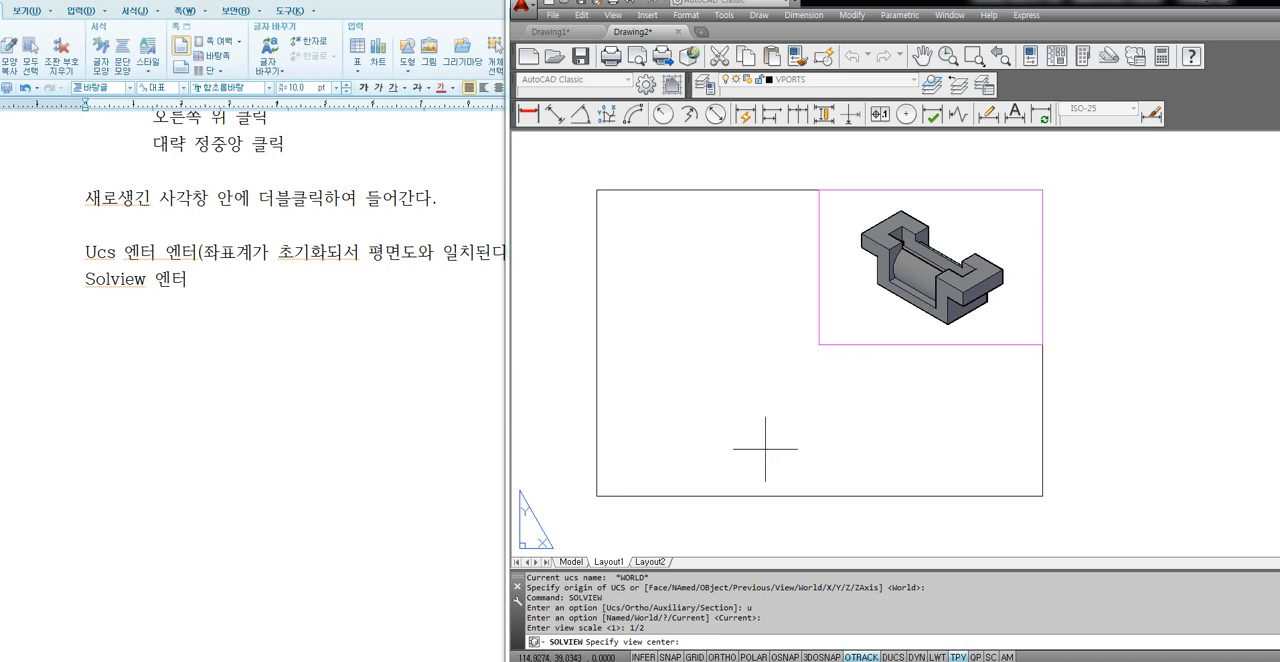
{"action": "left_click", "coordinate": [710, 279]}
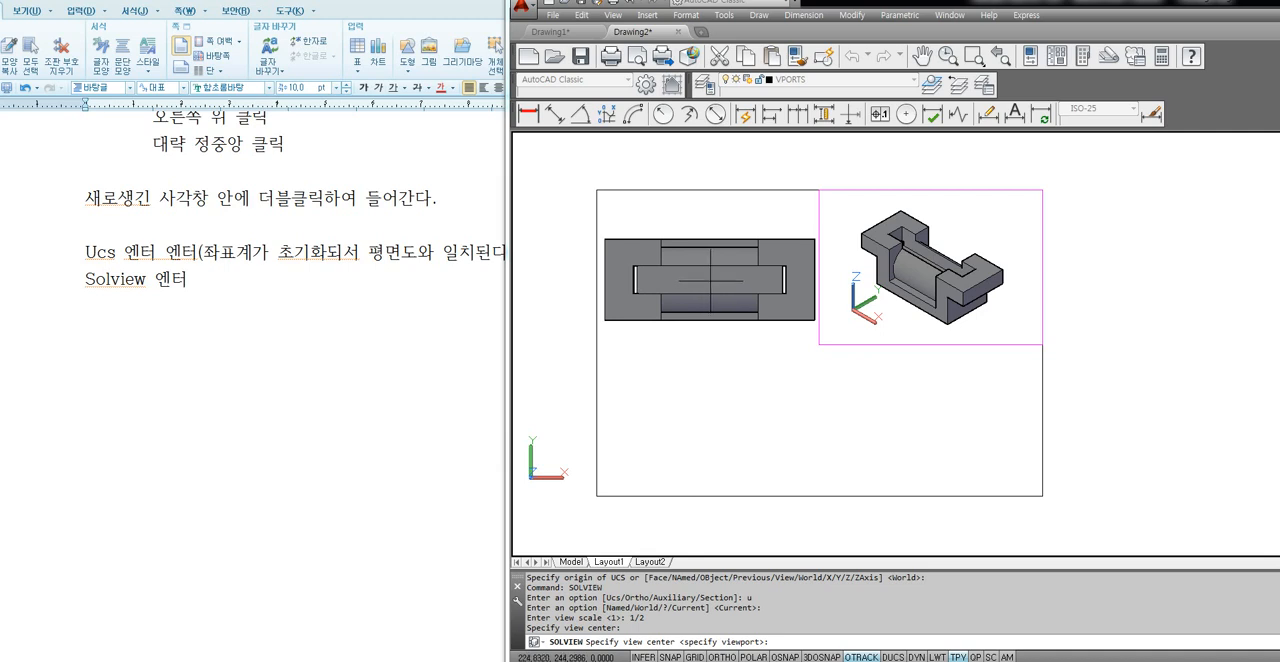
Refine the plan view's centre until the view sits inside the border's upper-left quarter beside the isometric viewport, and accept it.
{"action": "left_click", "coordinate": [682, 257]}
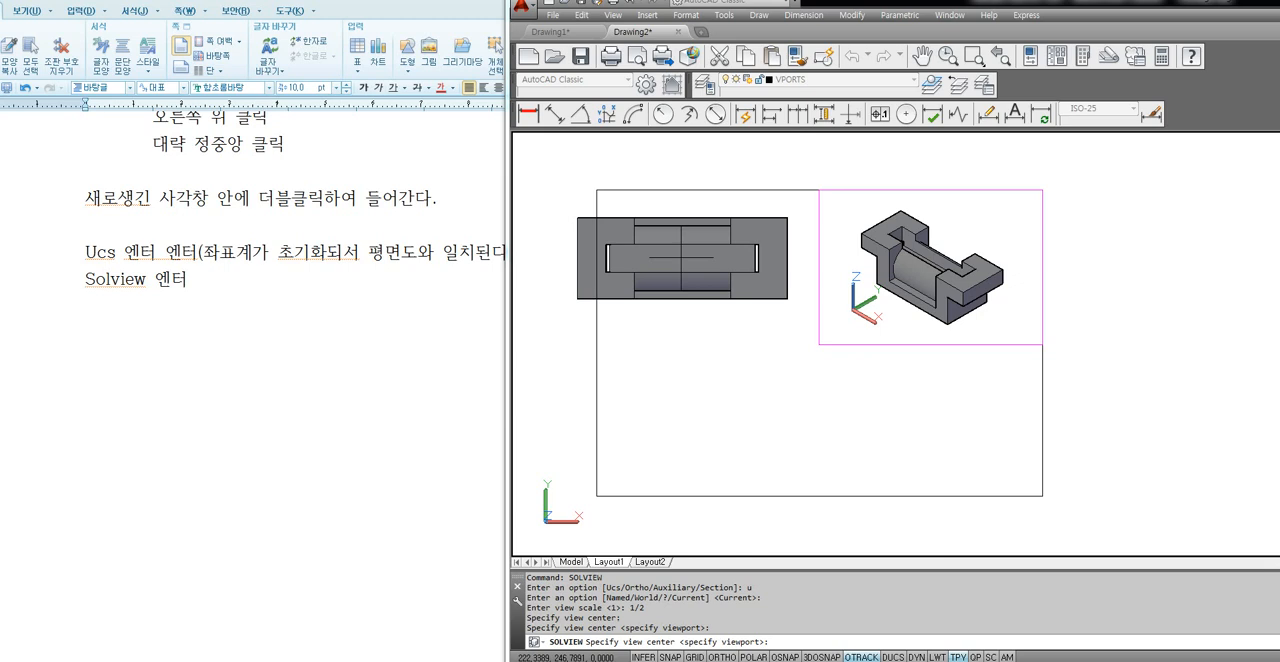
{"action": "left_click", "coordinate": [693, 270]}
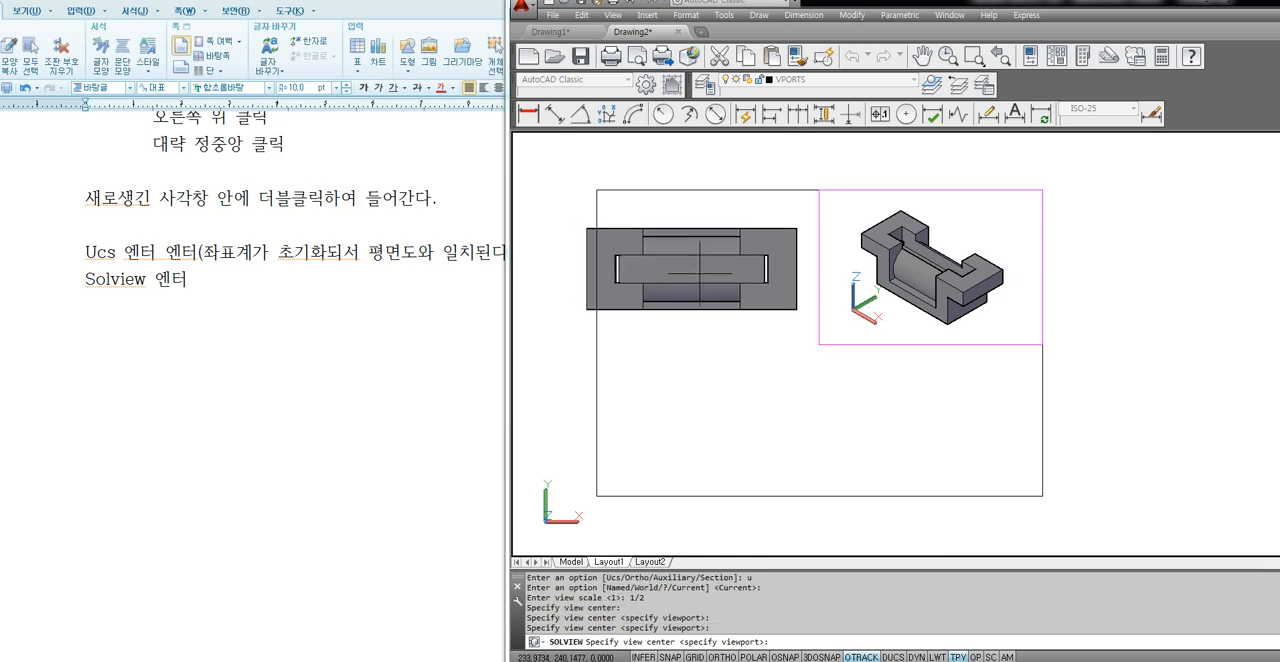
{"action": "left_click", "coordinate": [707, 276]}
{"action": "left_click", "coordinate": [721, 280]}
{"action": "left_click", "coordinate": [716, 287]}
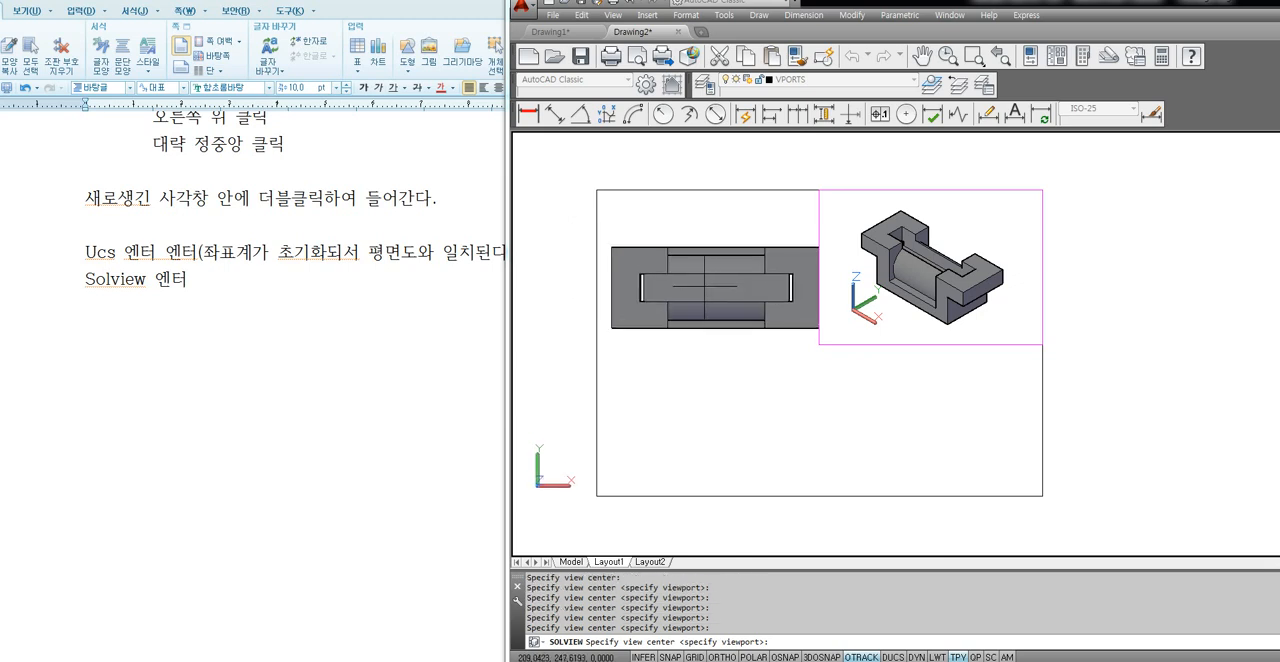
{"action": "left_click", "coordinate": [706, 287]}
{"action": "left_click", "coordinate": [703, 280]}
{"action": "left_click", "coordinate": [716, 274]}
{"action": "left_click", "coordinate": [720, 275]}
{"action": "left_click", "coordinate": [716, 288]}
{"action": "left_click", "coordinate": [711, 288]}
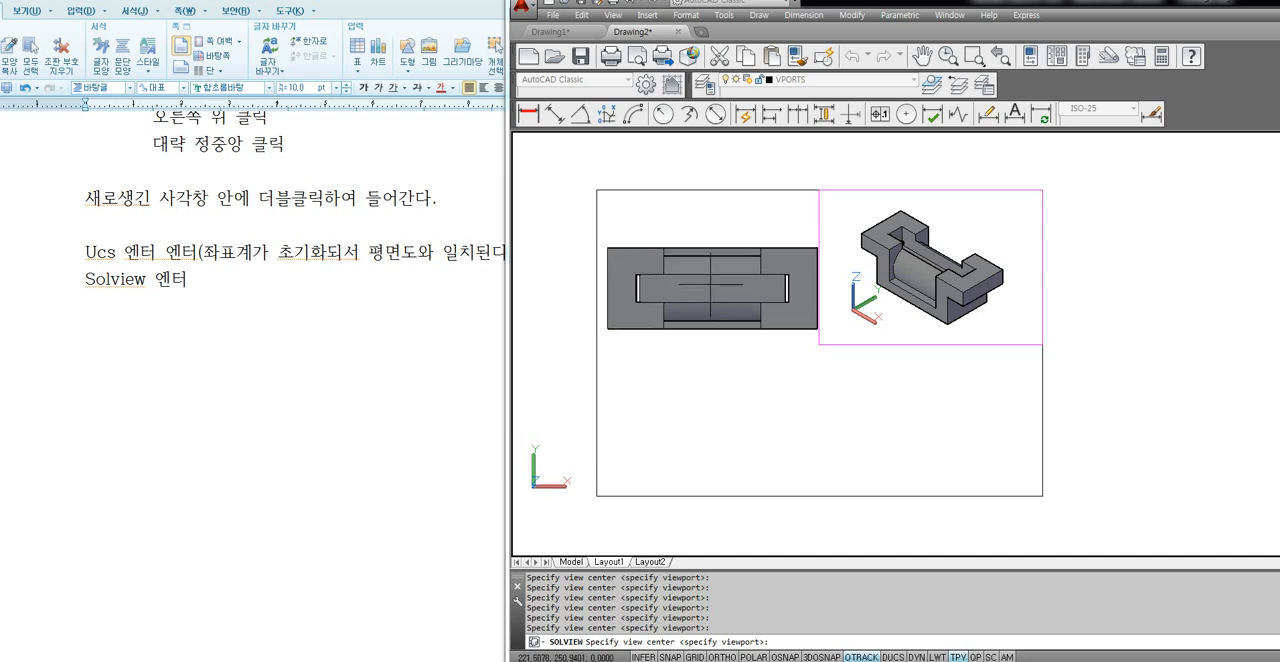
{"action": "left_click", "coordinate": [711, 278]}
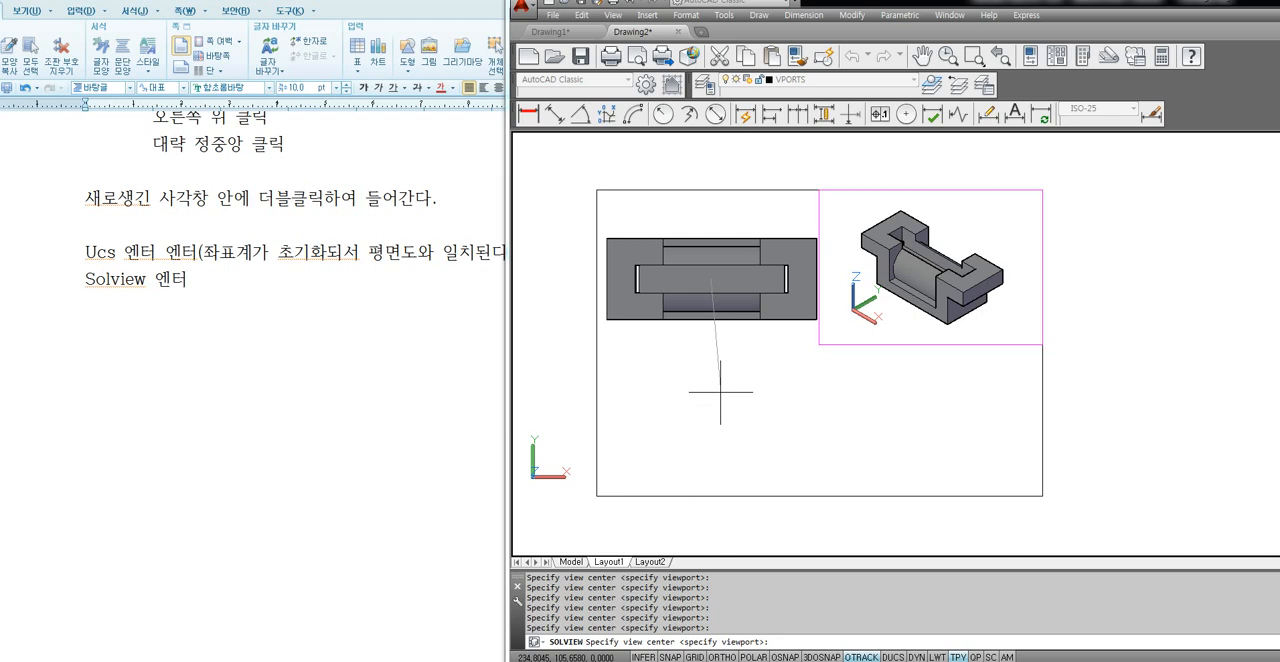
{"action": "key", "text": "Return"}
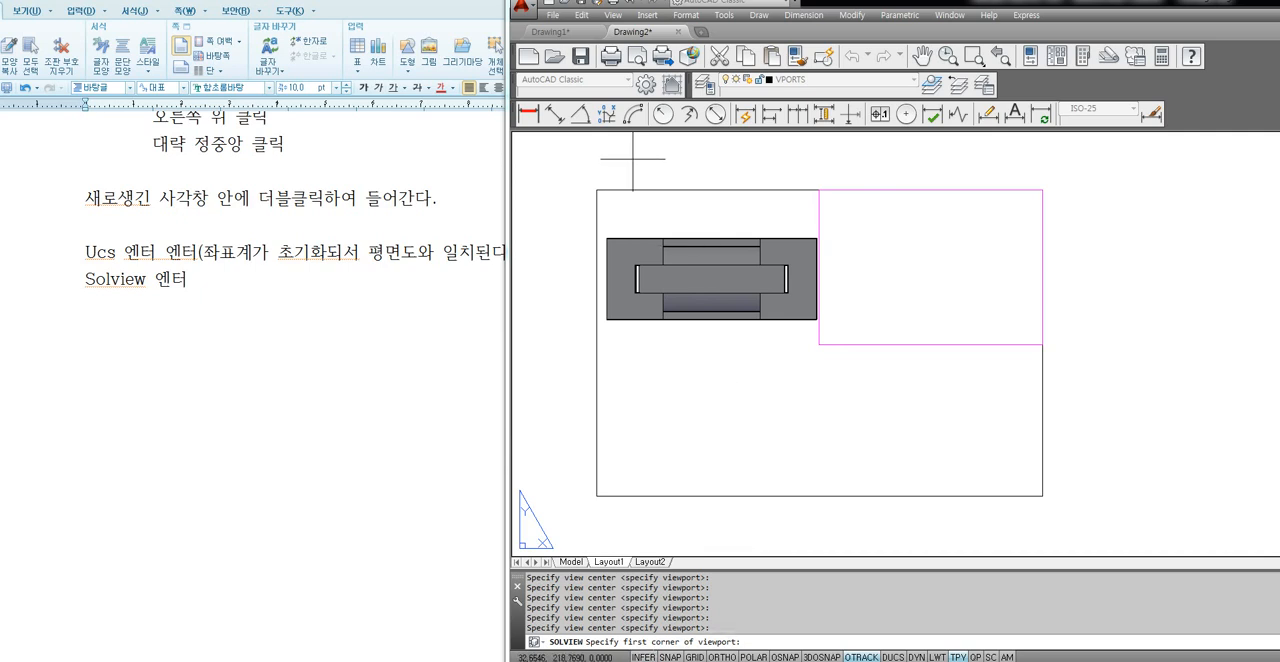
Frame the plan view with a viewport filling the border's upper-left quarter, name the view "top", and end SOLVIEW.
{"action": "left_click", "coordinate": [600, 194]}
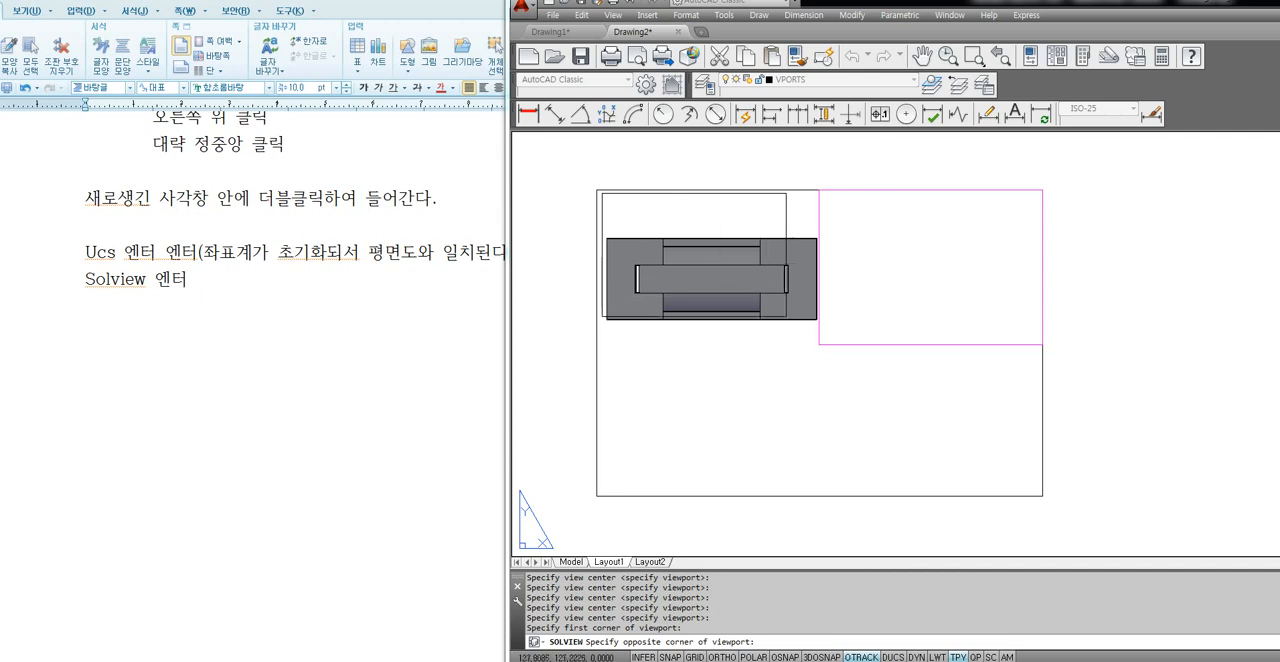
{"action": "left_click", "coordinate": [818, 343]}
{"action": "scroll", "coordinate": [737, 349], "scroll_direction": "up", "scroll_amount": 1}
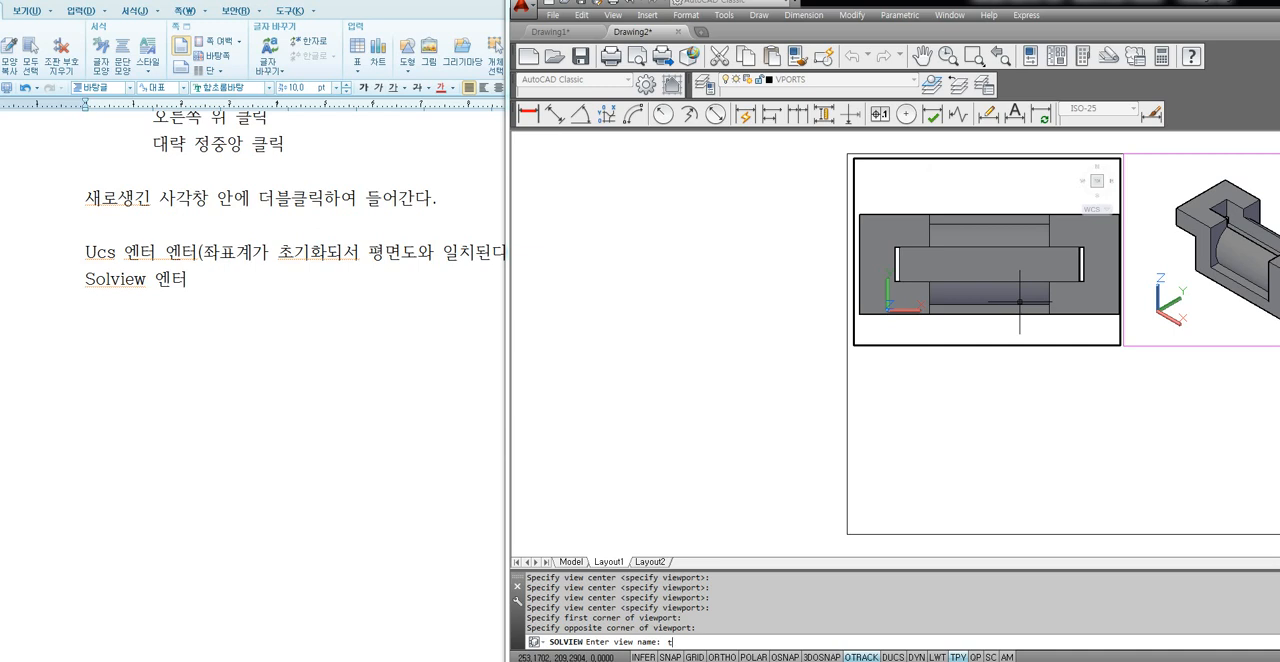
{"action": "type", "text": "op"}
{"action": "key", "text": "Return"}
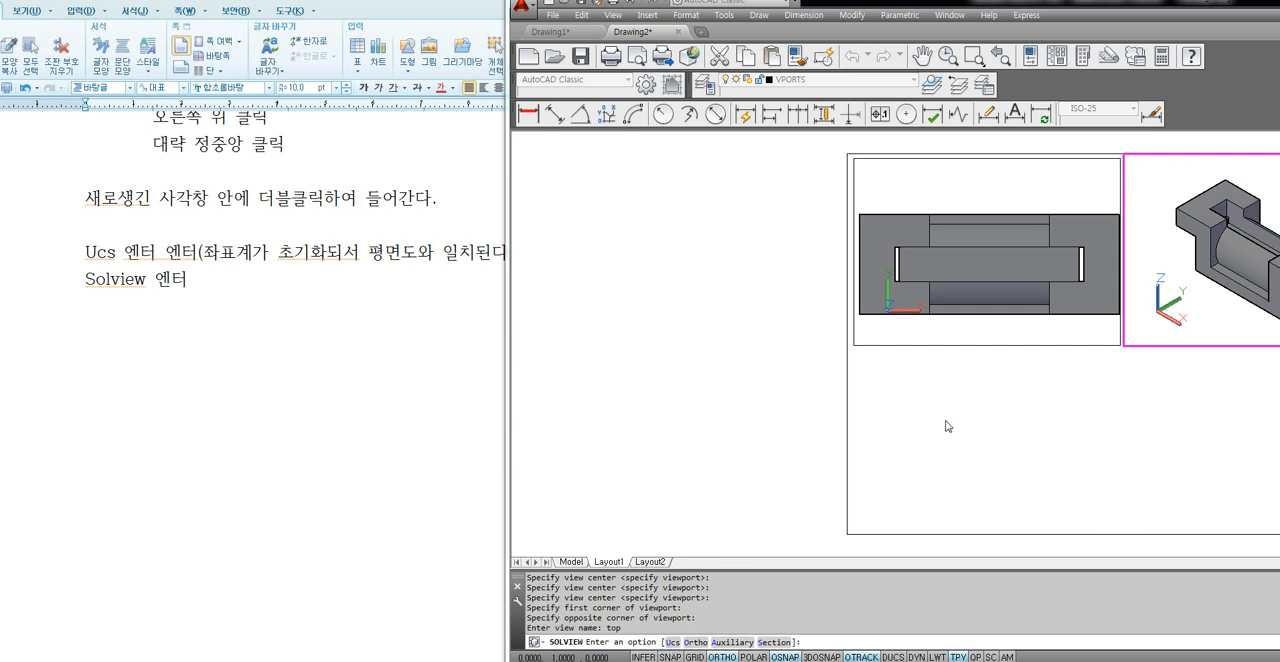
{"action": "key", "text": "Escape"}
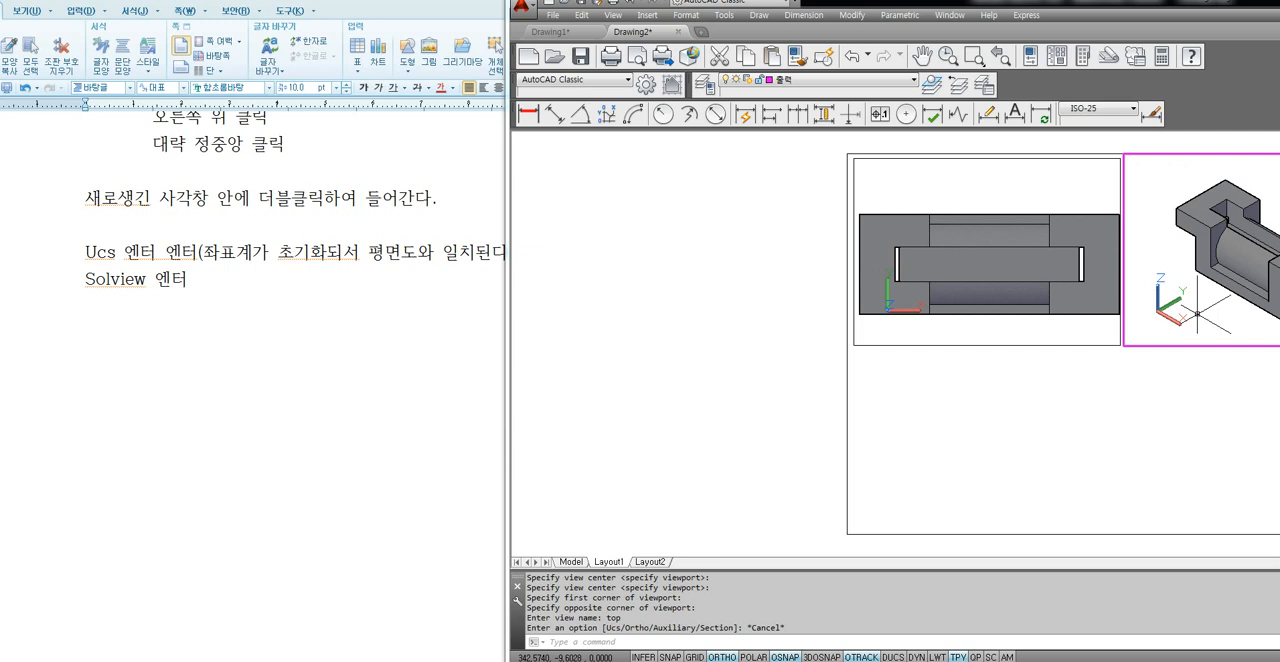
Return to paper space, then enter the isometric viewport in the border's upper-right quarter to make it active.
{"action": "double_click", "coordinate": [800, 393]}
{"action": "middle_click_drag", "start_coordinate": [829, 391], "coordinate": [610, 381]}
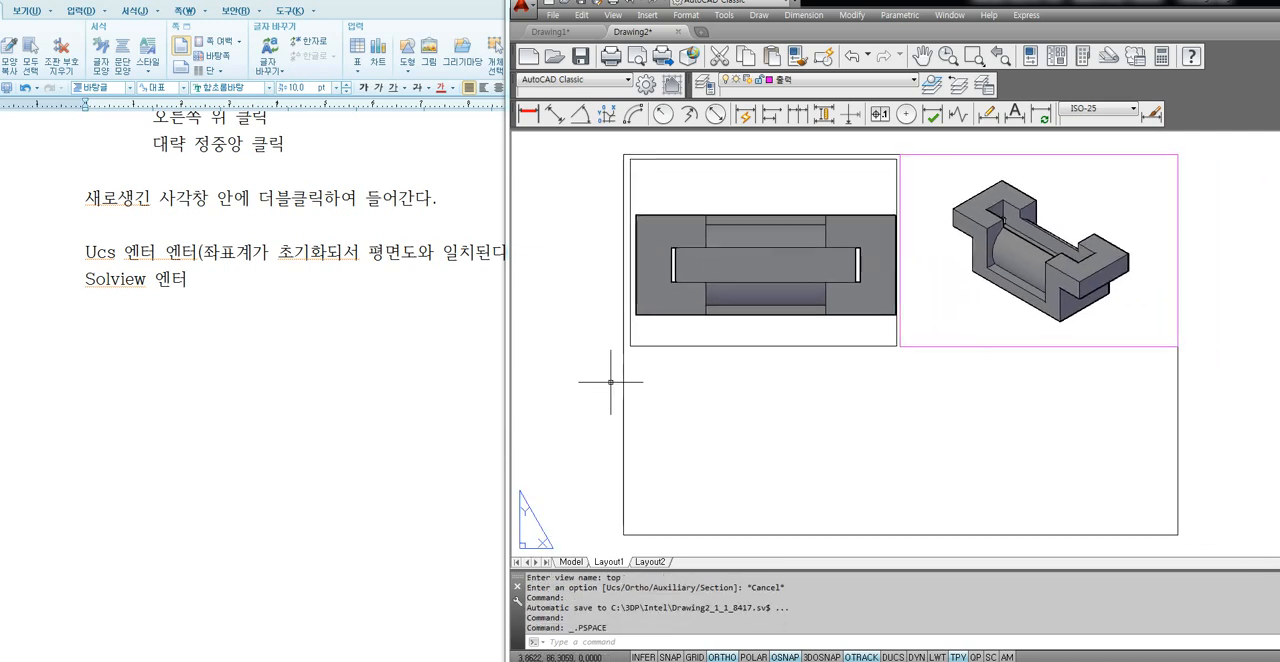
{"action": "double_click", "coordinate": [915, 325]}
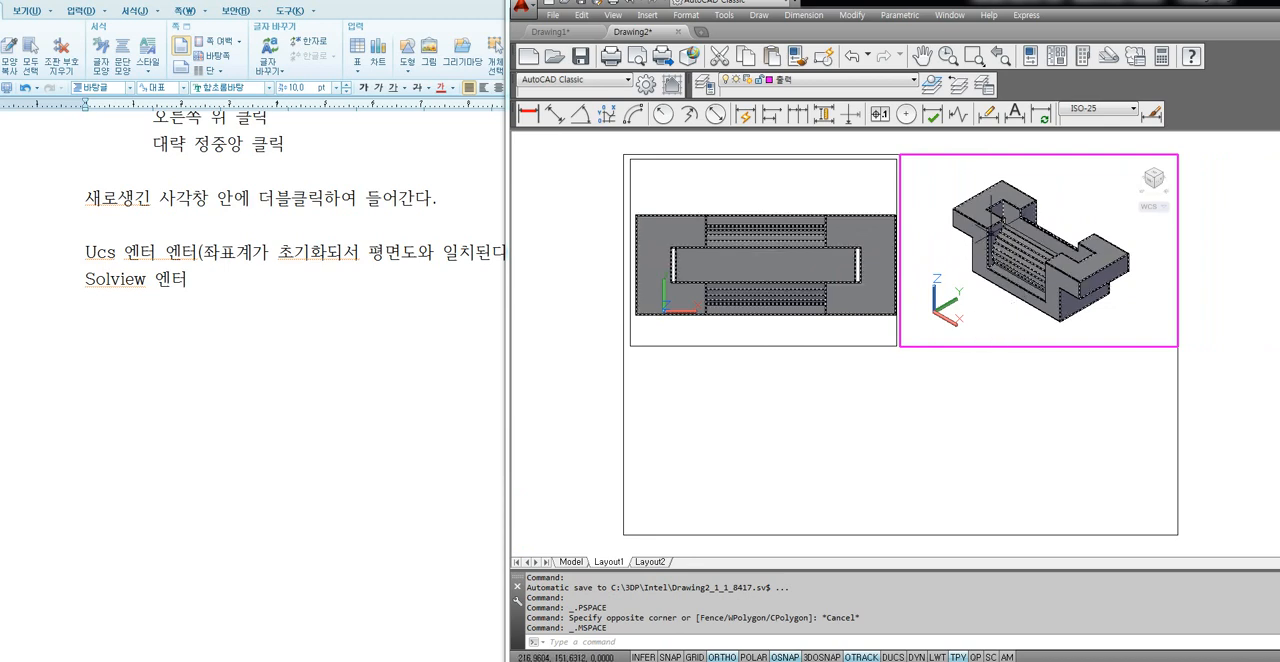
{"action": "scroll", "coordinate": [988, 293], "scroll_direction": "down", "scroll_amount": 2}
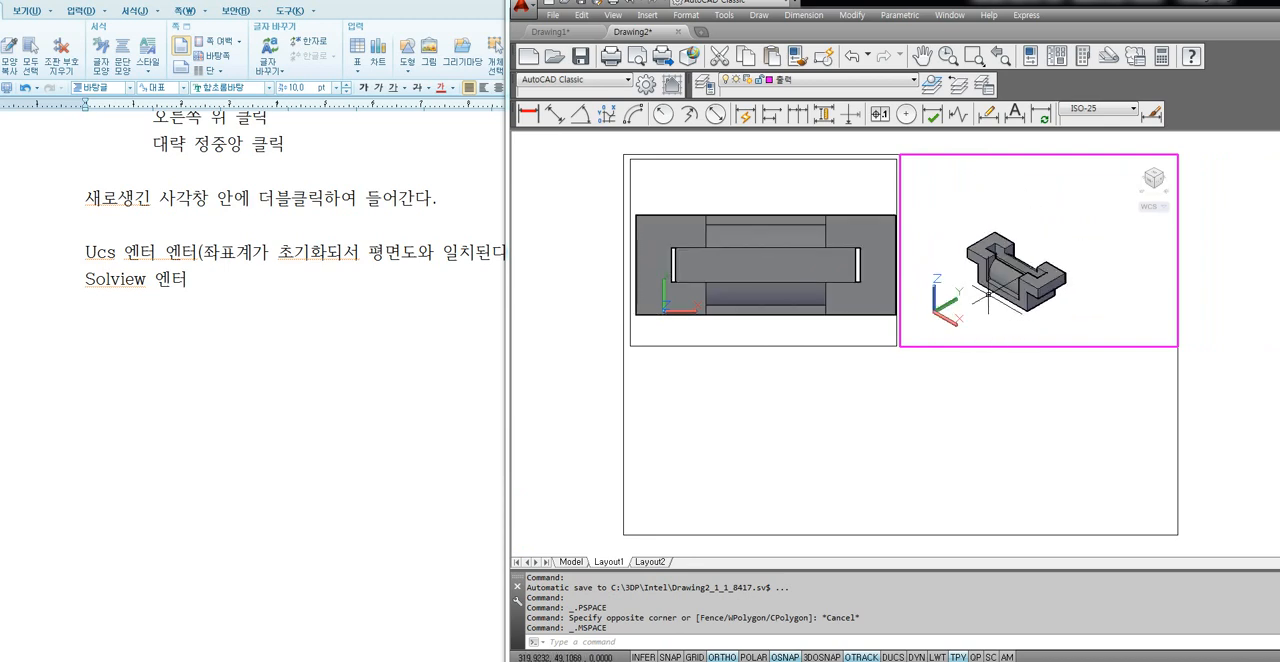
{"action": "scroll", "coordinate": [988, 293], "scroll_direction": "up", "scroll_amount": 3}
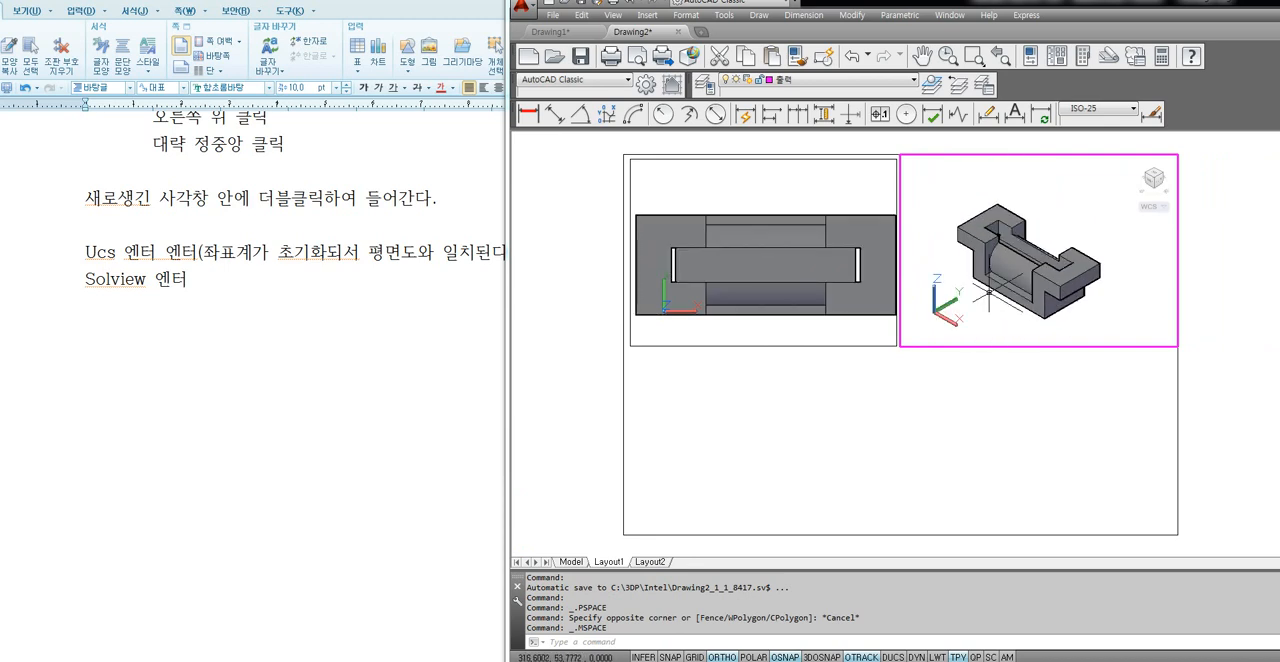
{"action": "scroll", "coordinate": [988, 293], "scroll_direction": "up", "scroll_amount": 3}
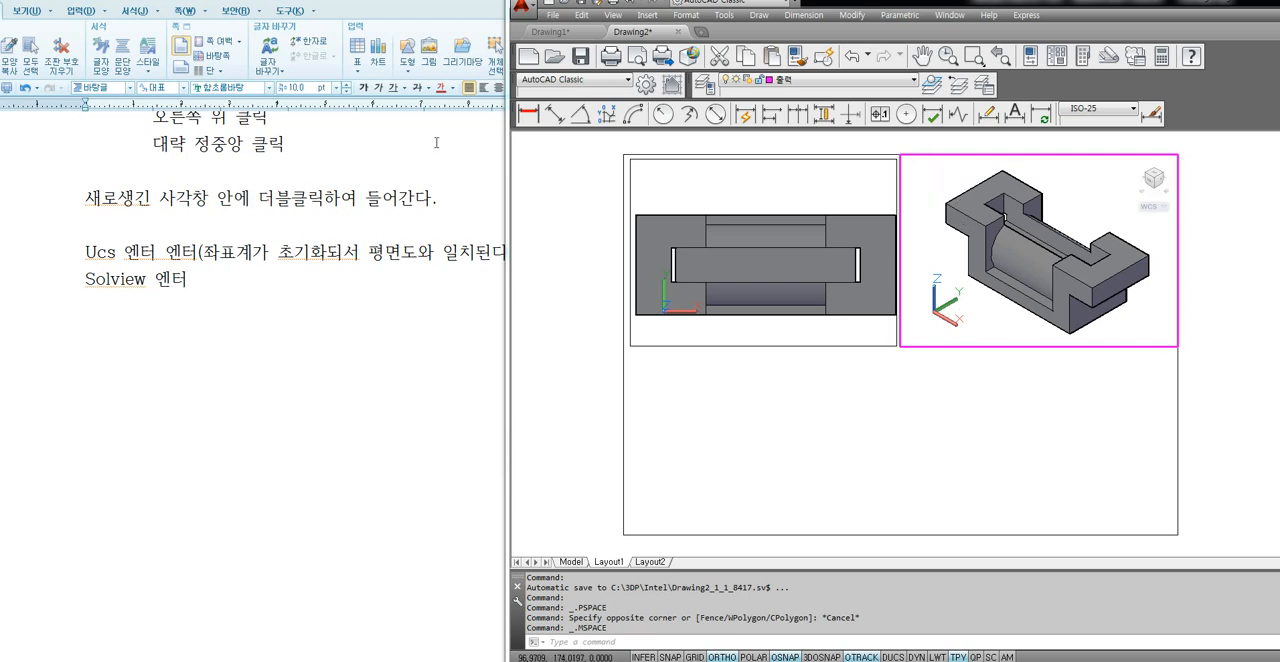
Switch to the Hangul note and add the lines "Ucs 엔터", "X 엔터" and "90 엔터" below the Solview line, leaving one blank line between.
{"action": "double_click", "coordinate": [95, 253]}
{"action": "left_click_drag", "start_coordinate": [152, 253], "coordinate": [201, 257]}
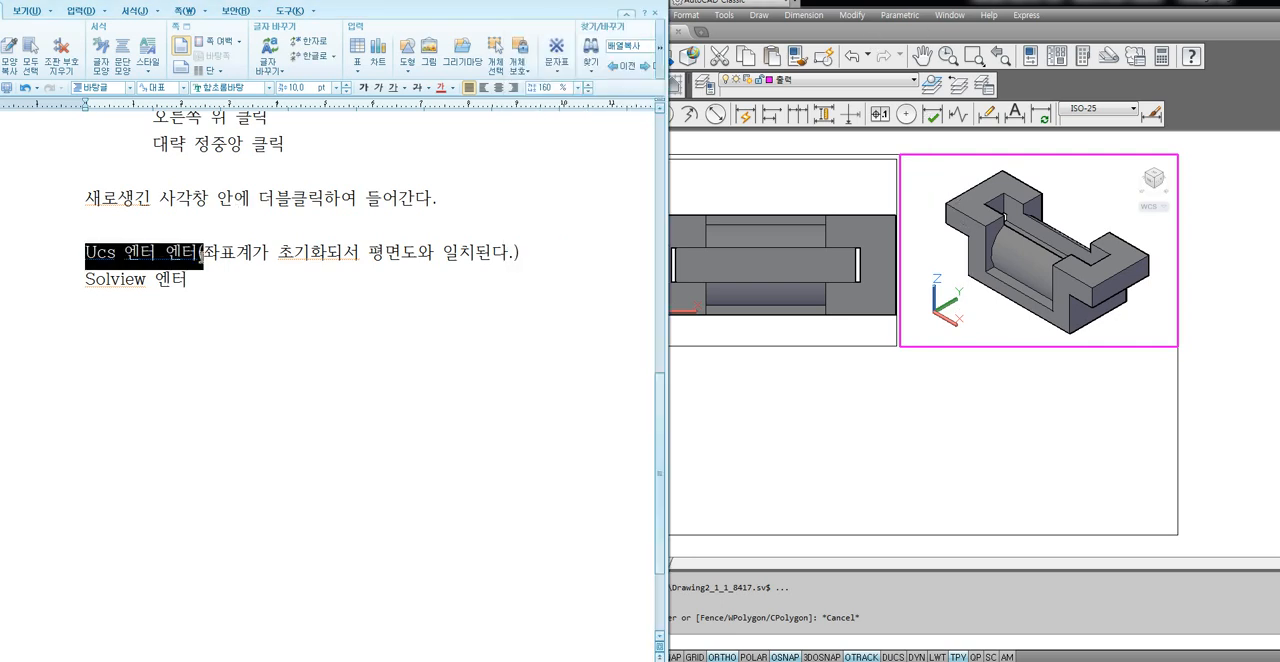
{"action": "left_click", "coordinate": [131, 309]}
{"action": "key", "text": "Return"}
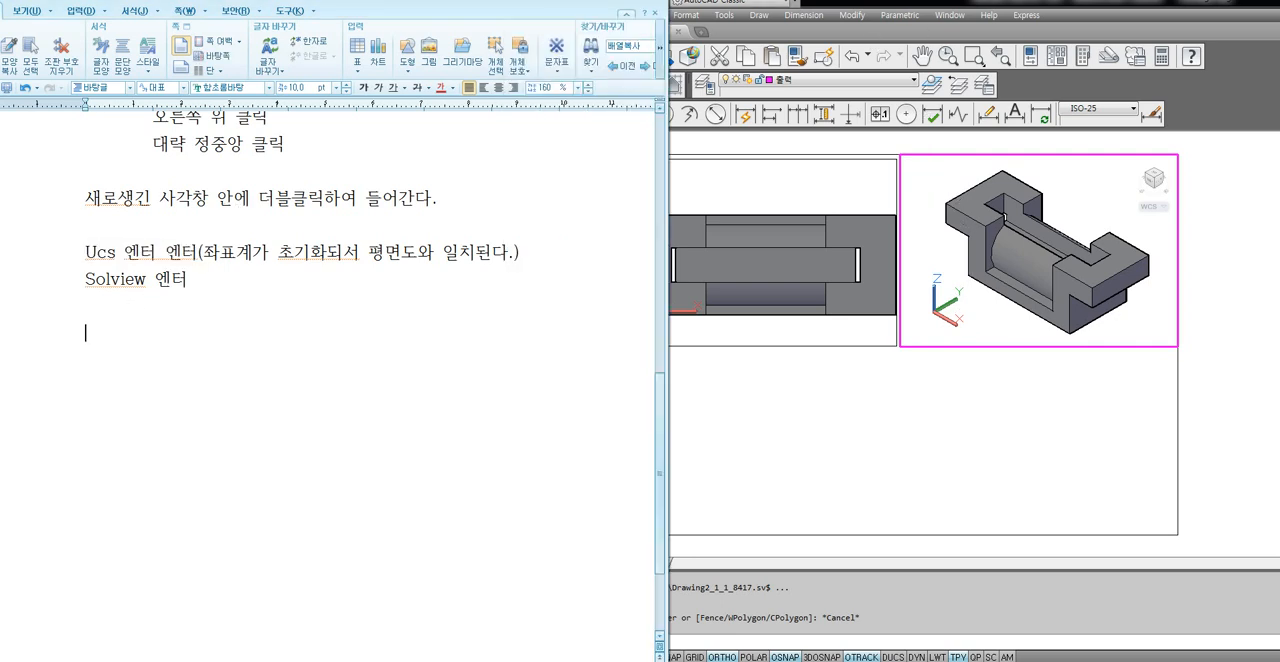
{"action": "type", "text": "Ucs 엔터 X  dps"}
{"action": "type", "text": "xj"}
{"action": "key", "text": "Return"}
{"action": "type", "text": "X  dpsxj"}
{"action": "key", "text": "Return"}
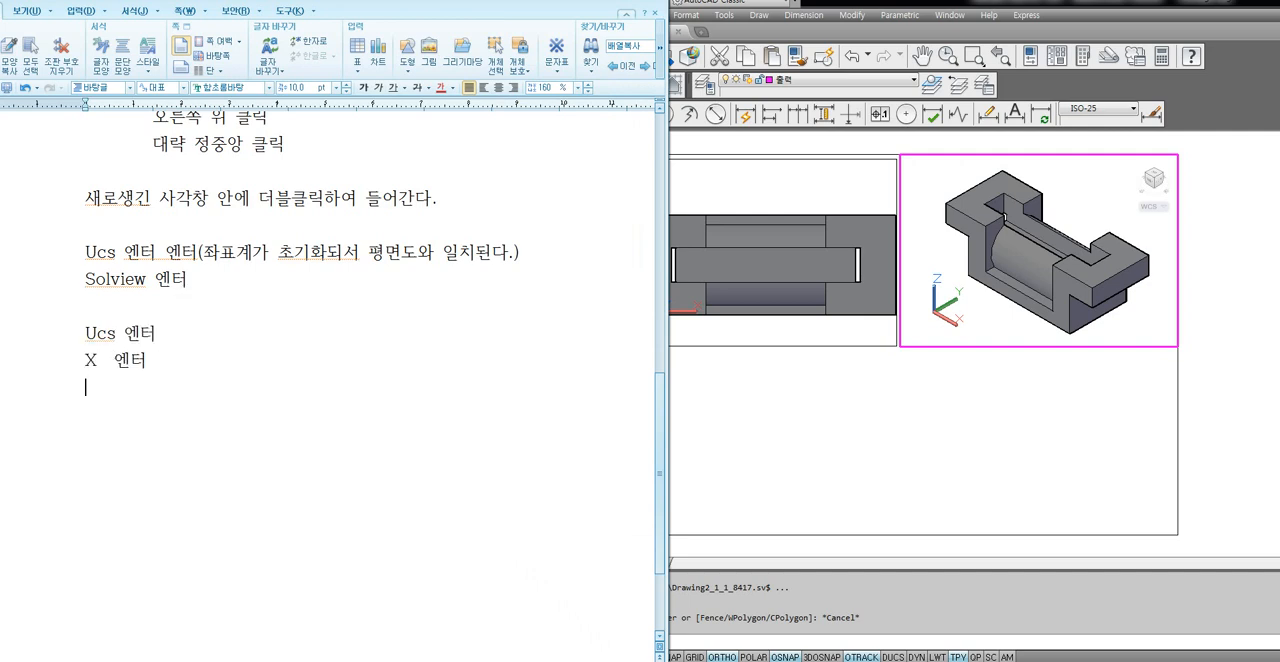
{"action": "type", "text": "90 dpsxj"}
{"action": "key", "text": "Return"}
Switch to AutoCAD and rotate the UCS 90 degrees about the X axis in the isometric viewport.
{"action": "left_click", "coordinate": [950, 330]}
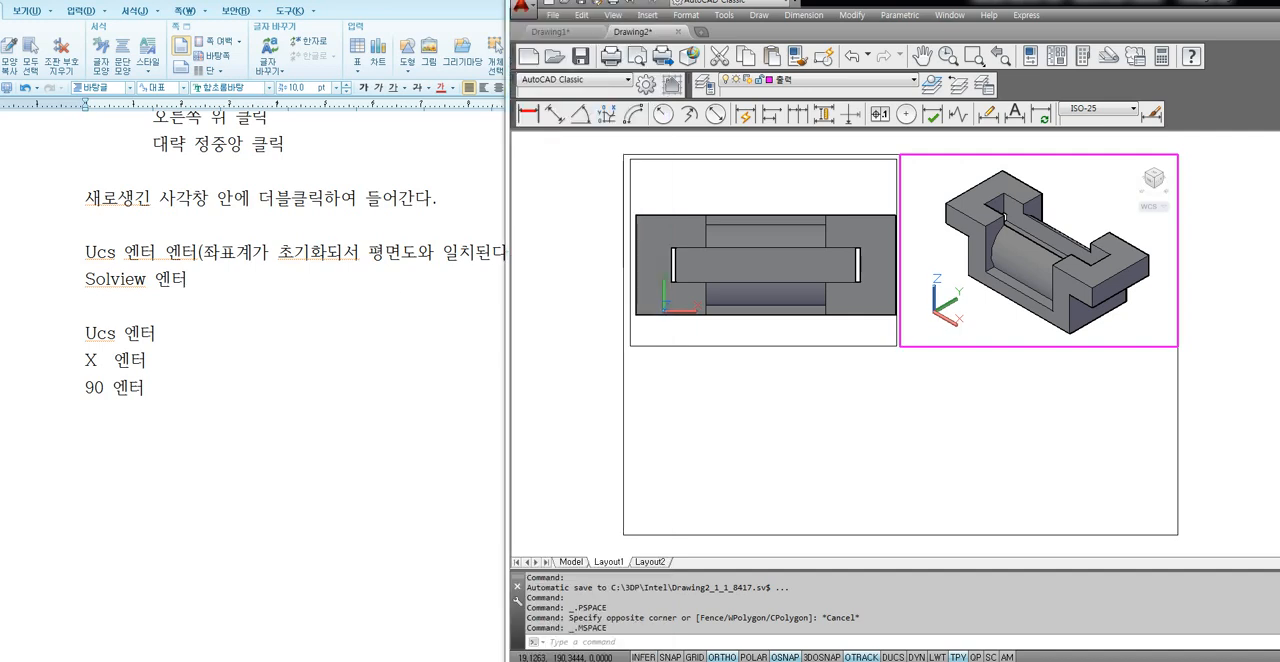
{"action": "type", "text": "ucs"}
{"action": "key", "text": "Return"}
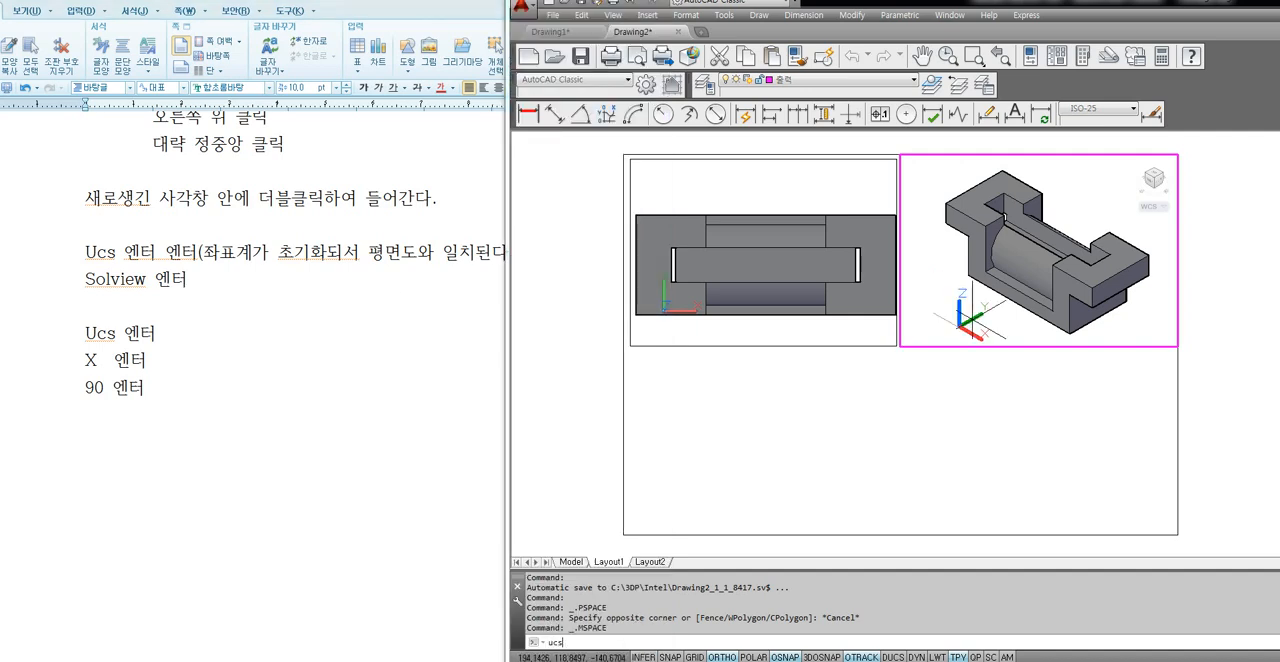
{"action": "type", "text": "x"}
{"action": "key", "text": "Return"}
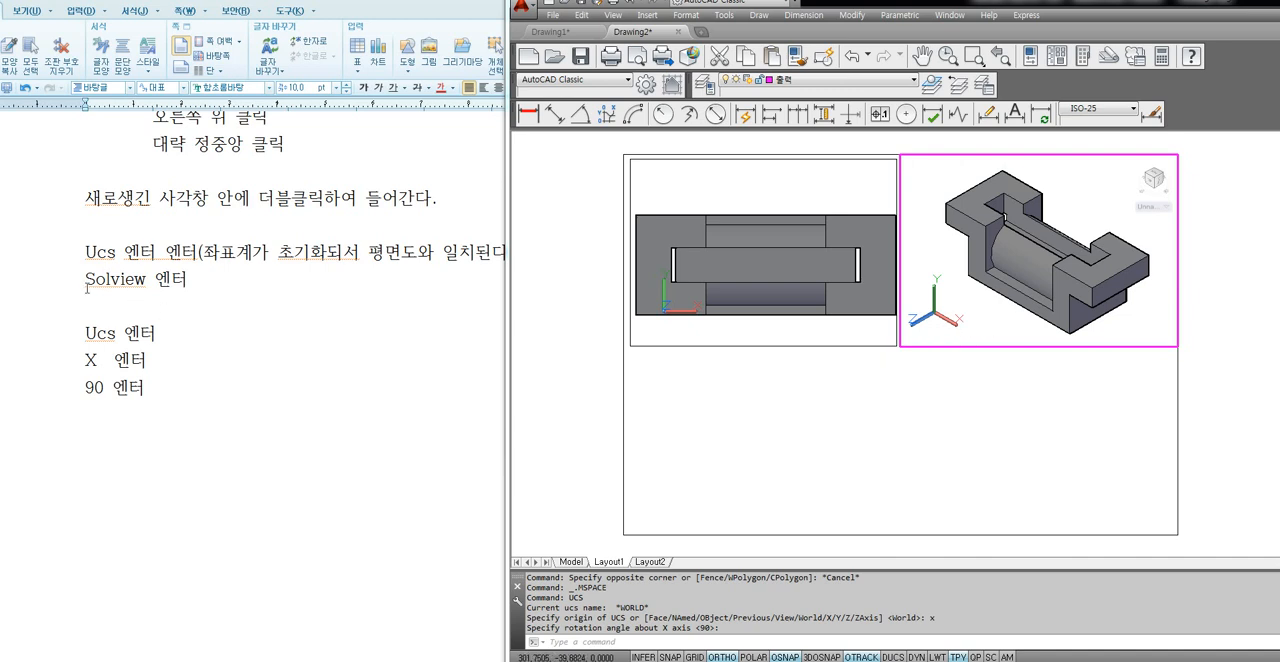
Switch to the Hangul note and copy the line "Solview 엔터" to directly below the "90 엔터" line.
{"action": "left_click_drag", "start_coordinate": [86, 281], "coordinate": [220, 282]}
{"action": "key", "text": "ctrl+c"}
{"action": "left_click", "coordinate": [149, 411]}
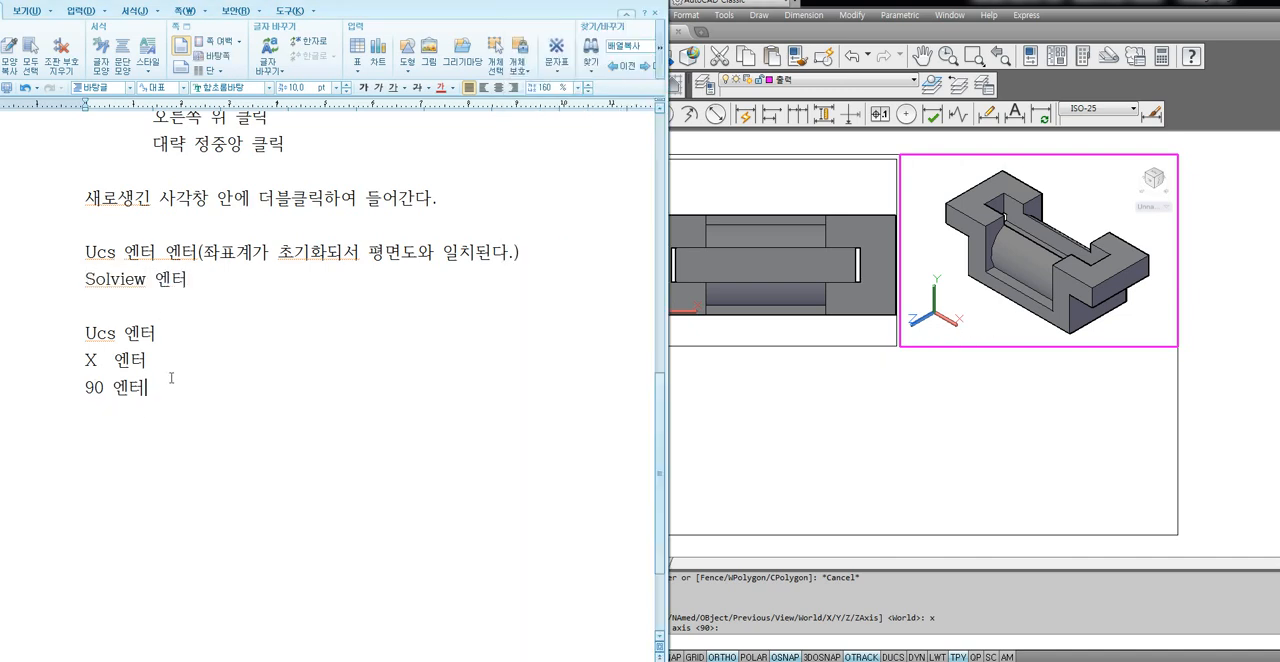
{"action": "key", "text": "Return"}
{"action": "key", "text": "ctrl+v"}
Switch to AutoCAD and start SOLVIEW with the Ucs option, using the current rotated UCS for the front view.
{"action": "left_click", "coordinate": [938, 322]}
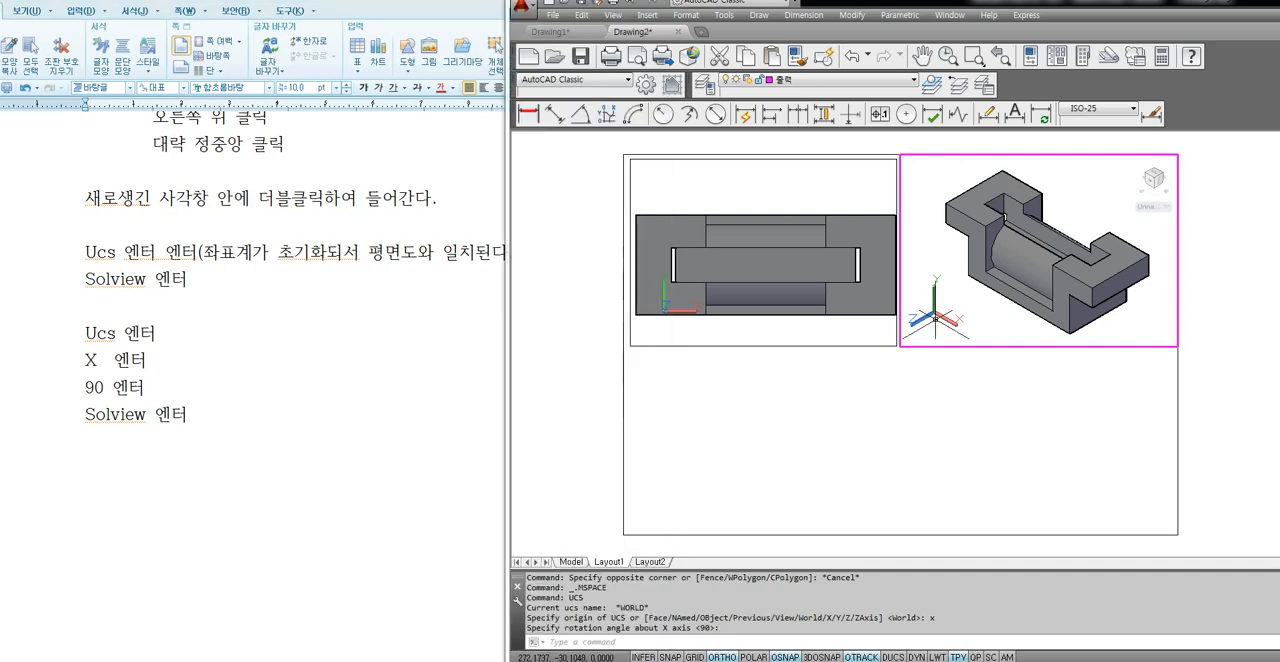
{"action": "type", "text": "SOLVIEW"}
{"action": "key", "text": "Return"}
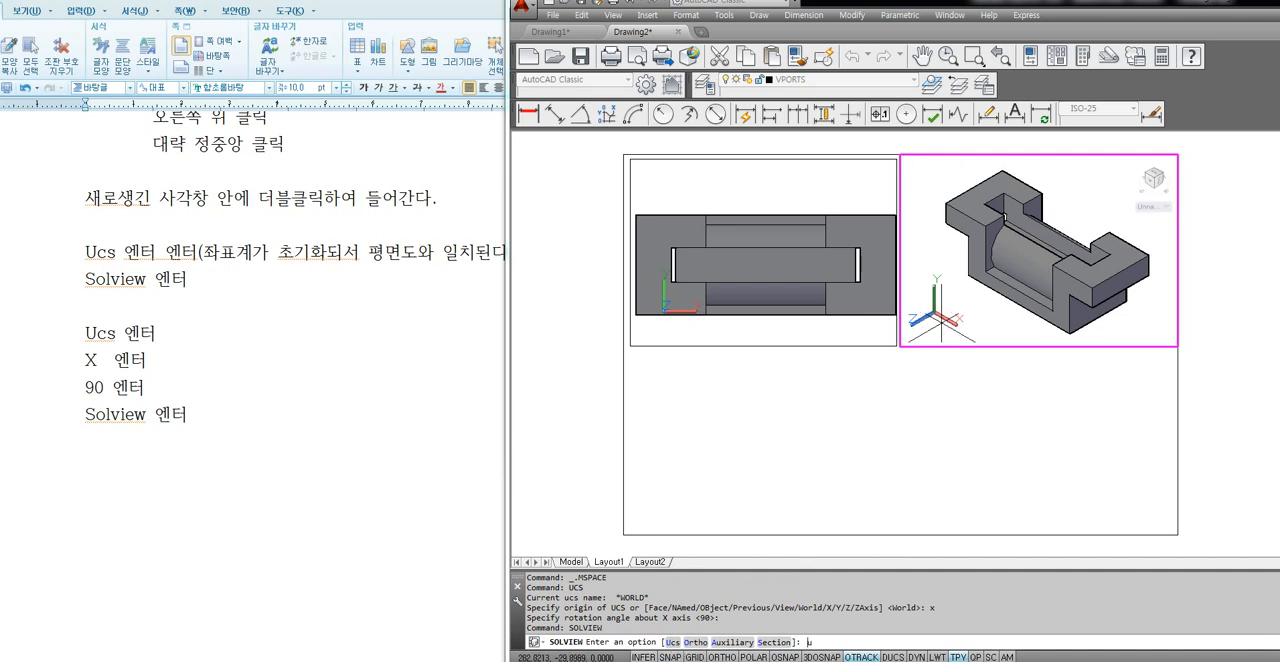
{"action": "type", "text": "u"}
{"action": "key", "text": "Return"}
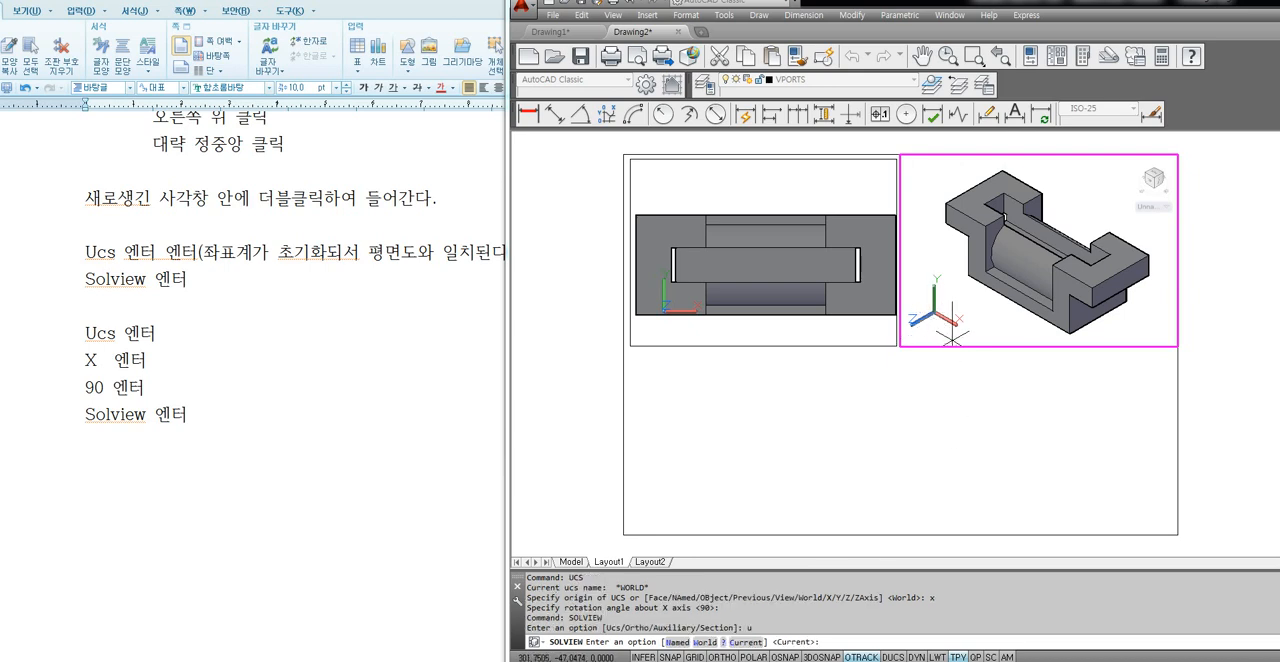
{"action": "key", "text": "Return"}
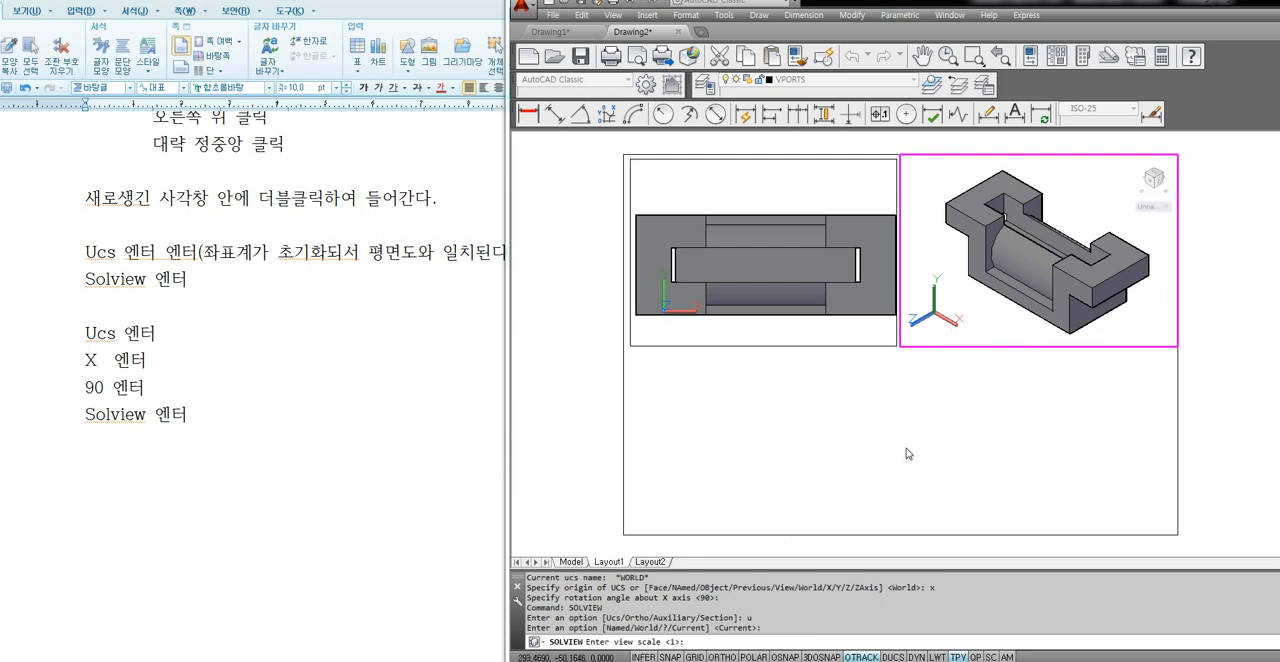
Set the front view's scale to 1/2 and centre it in the border's lower-left quarter, aligned directly below the plan view.
{"action": "type", "text": "1/2"}
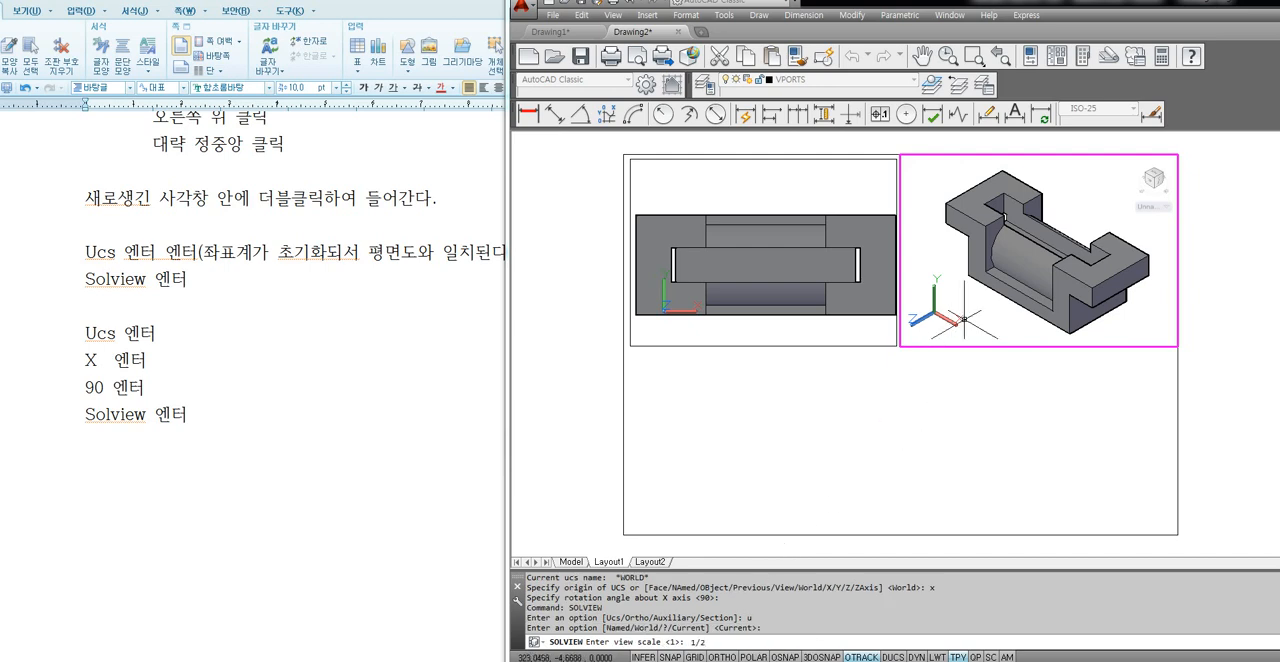
{"action": "key", "text": "Return"}
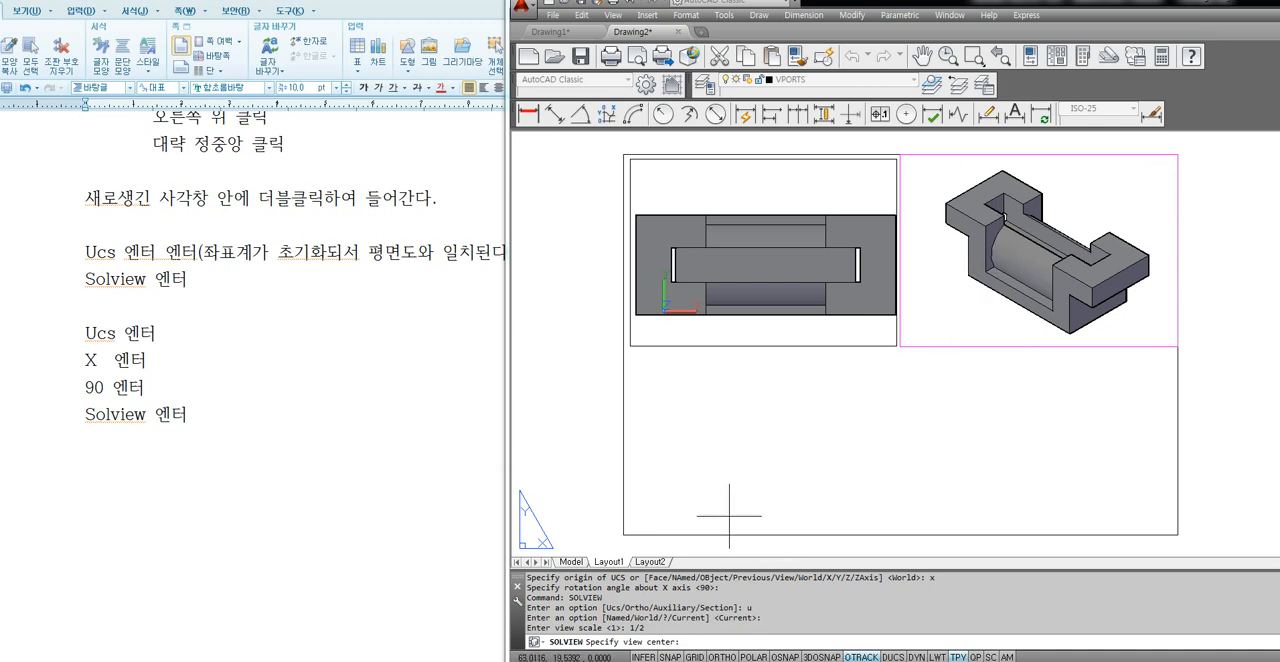
{"action": "left_click", "coordinate": [755, 441]}
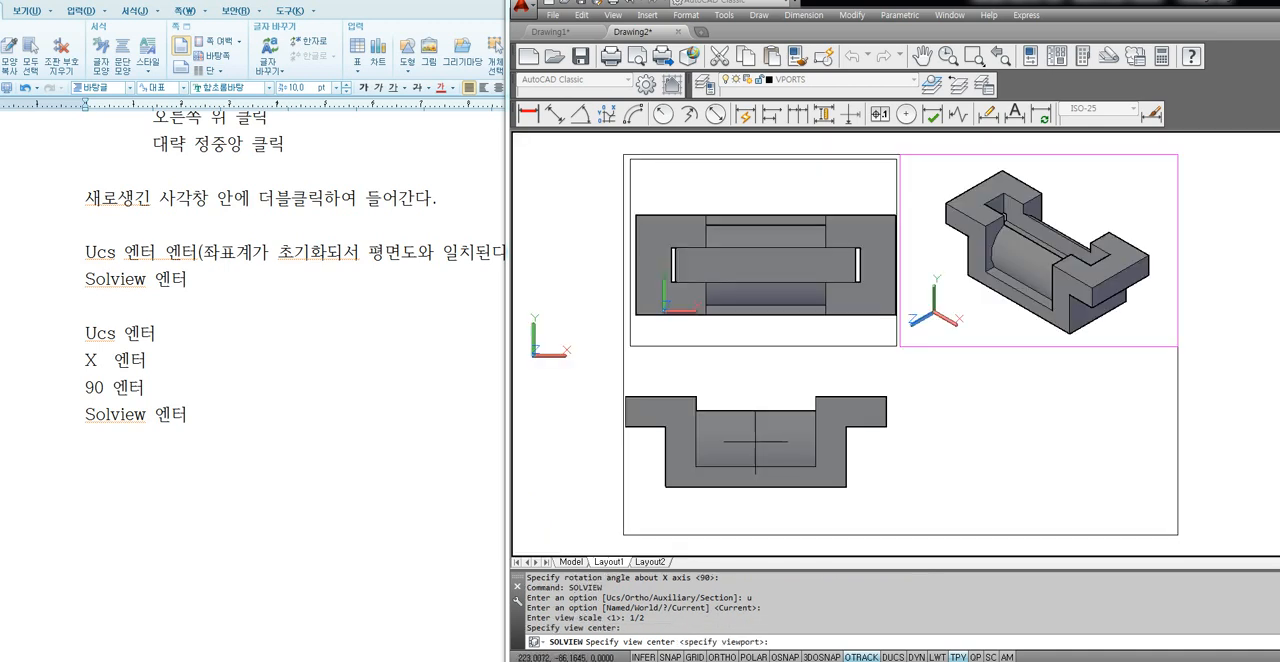
{"action": "left_click", "coordinate": [767, 441]}
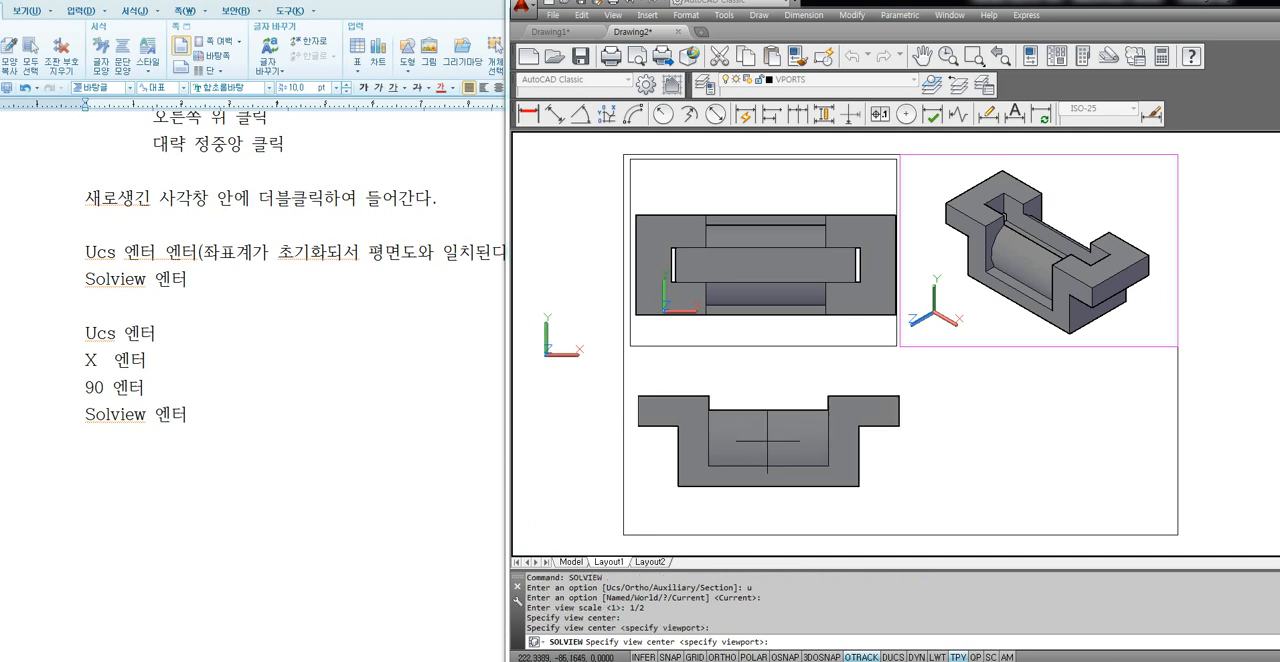
{"action": "left_click", "coordinate": [765, 449]}
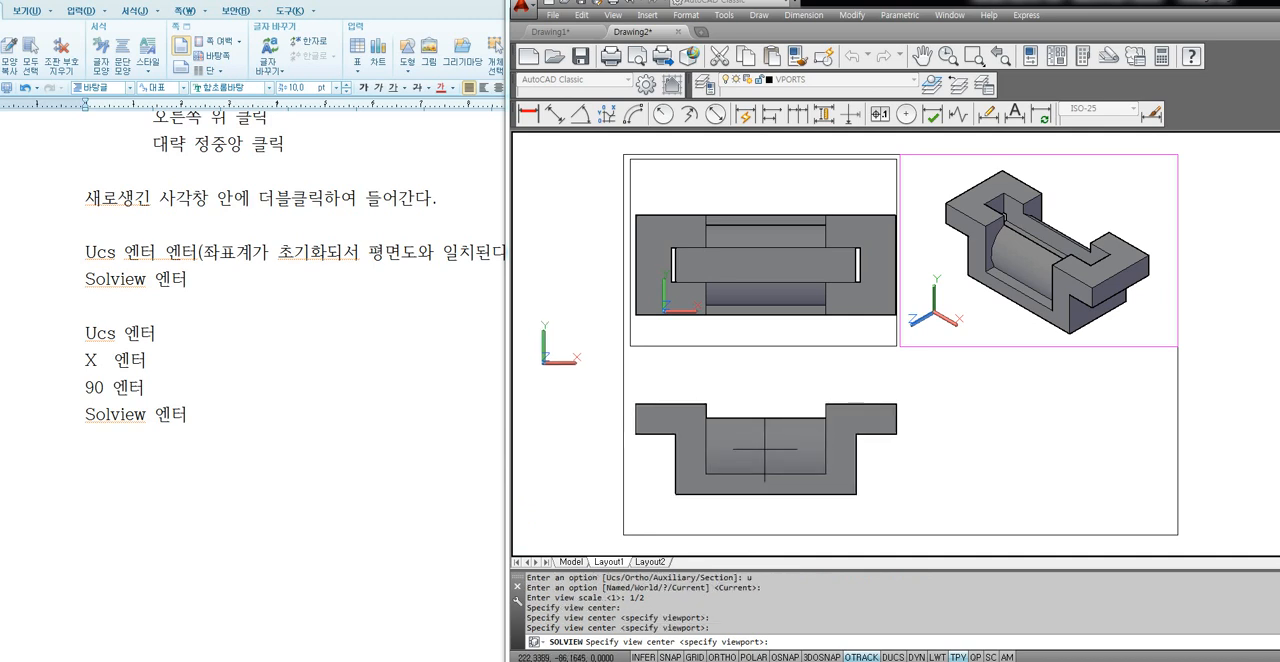
{"action": "key", "text": "Return"}
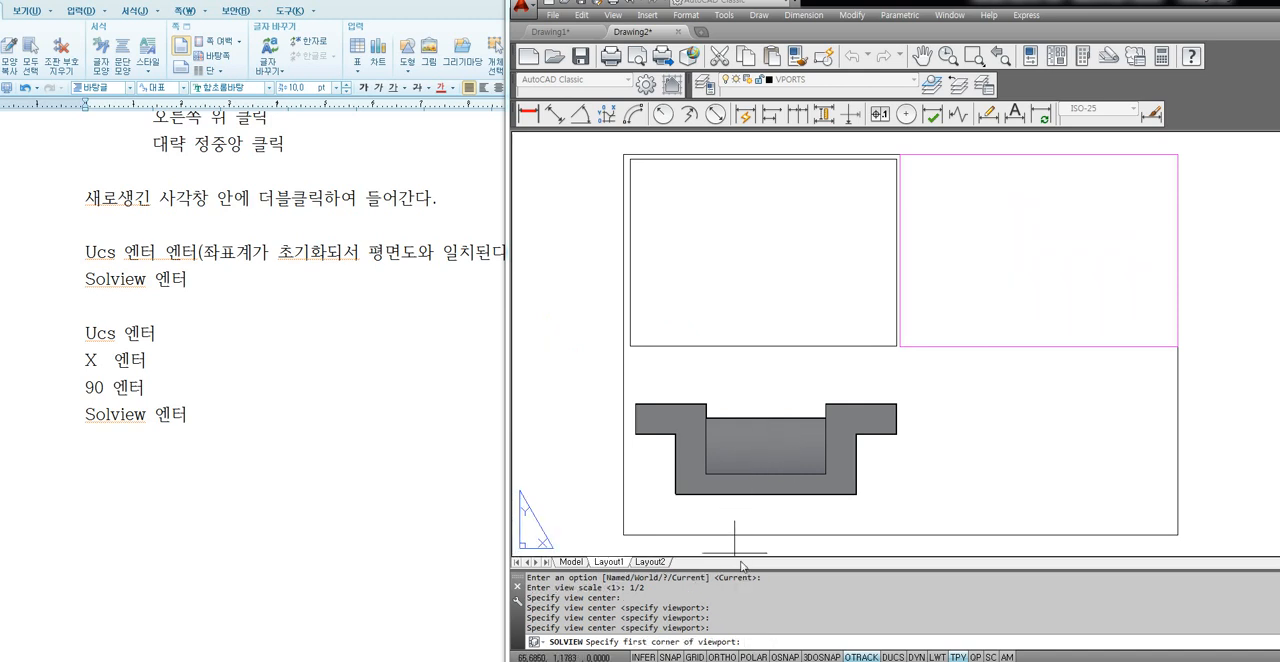
Frame the front view with a viewport filling the border's lower-left quarter and name the view "front".
{"action": "left_click", "coordinate": [628, 355]}
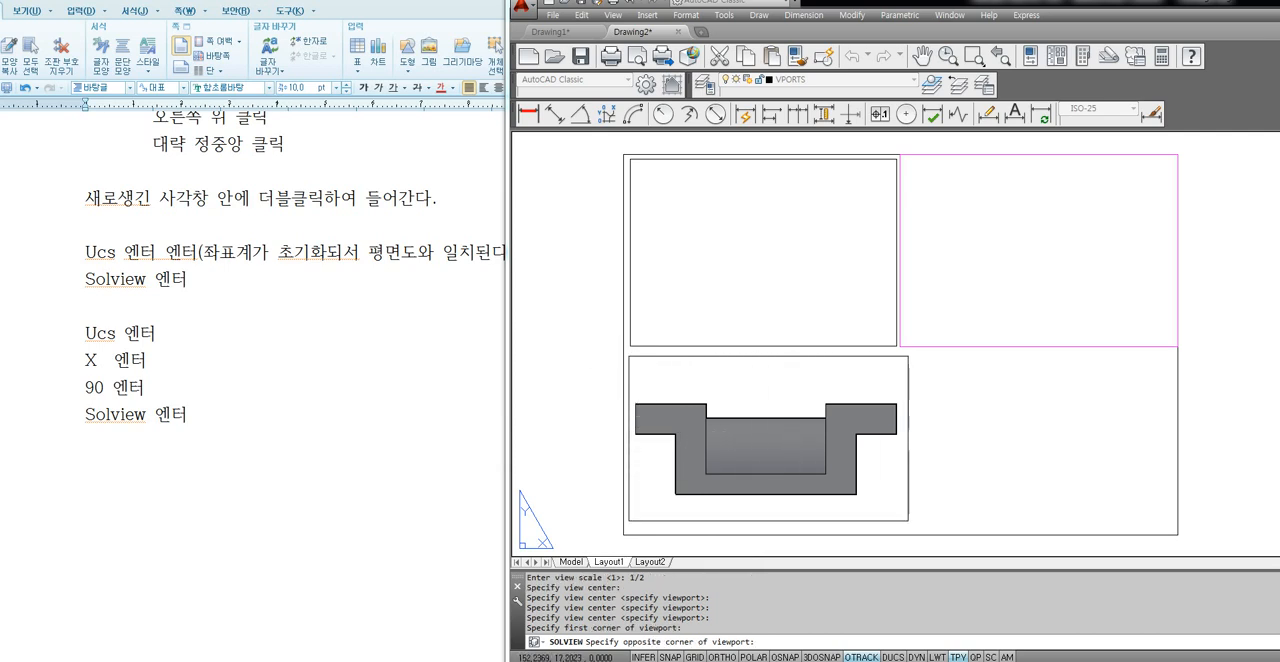
{"action": "left_click", "coordinate": [908, 532]}
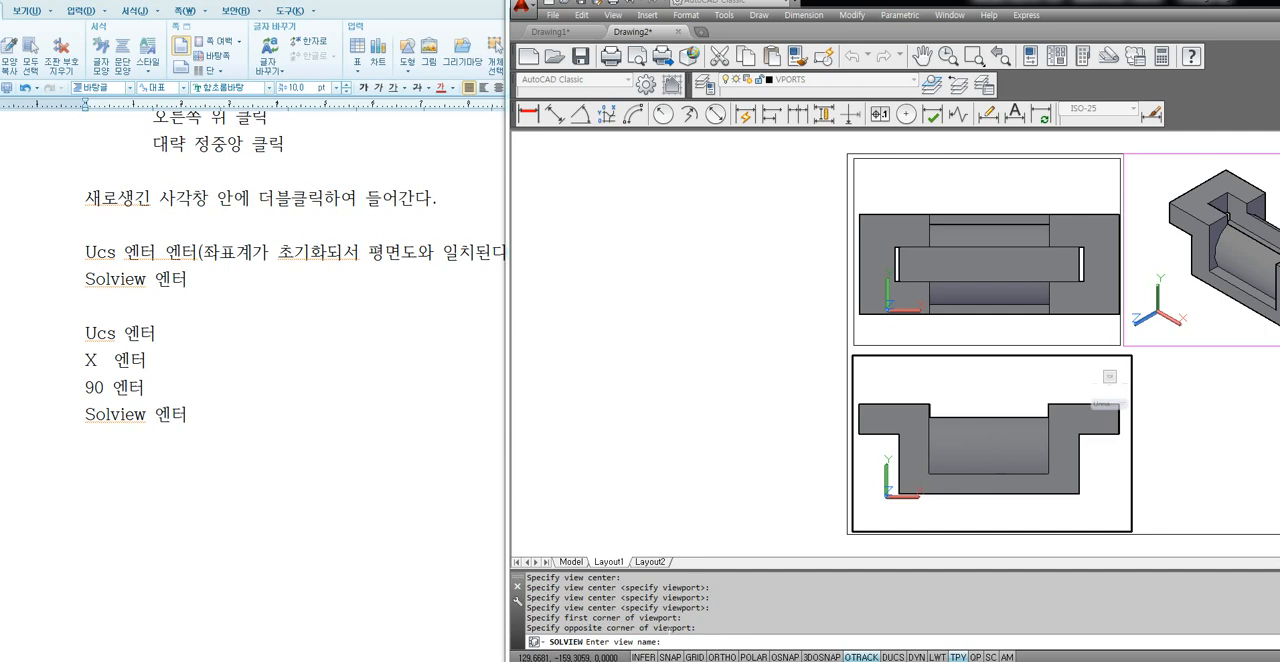
{"action": "type", "text": "front"}
{"action": "key", "text": "Return"}
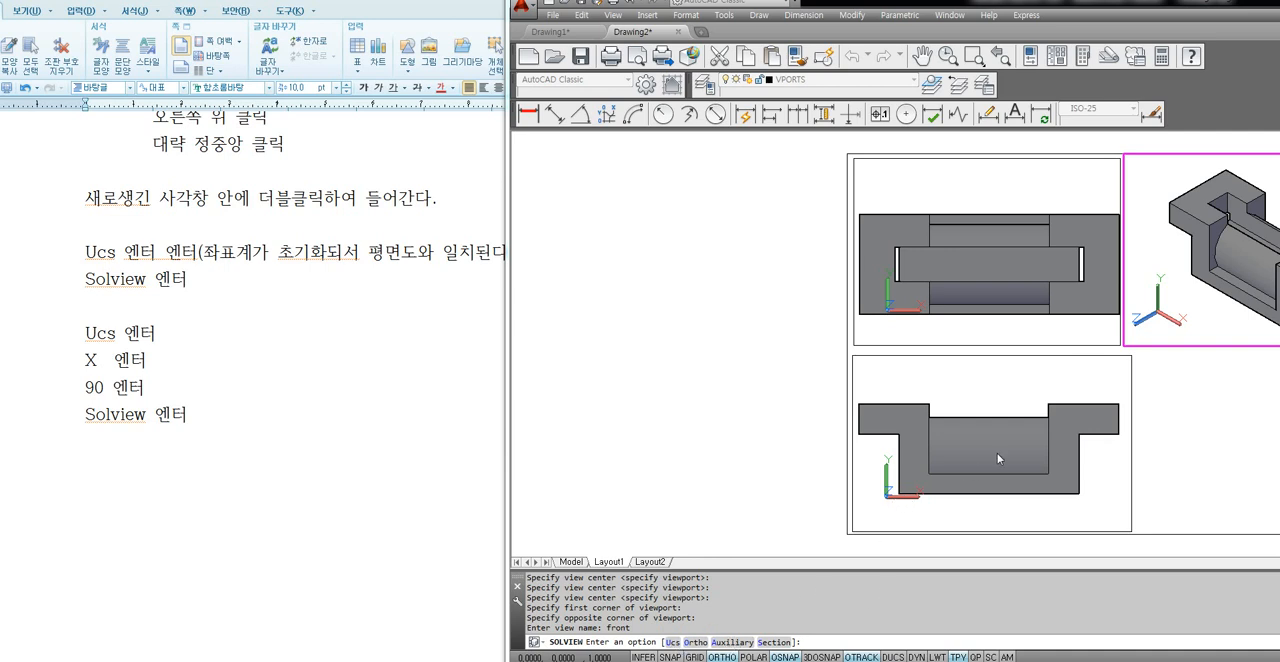
End SOLVIEW, activate the isometric viewport and shrink and recentre its view so the whole solid sits inside the frame.
{"action": "key", "text": "Escape"}
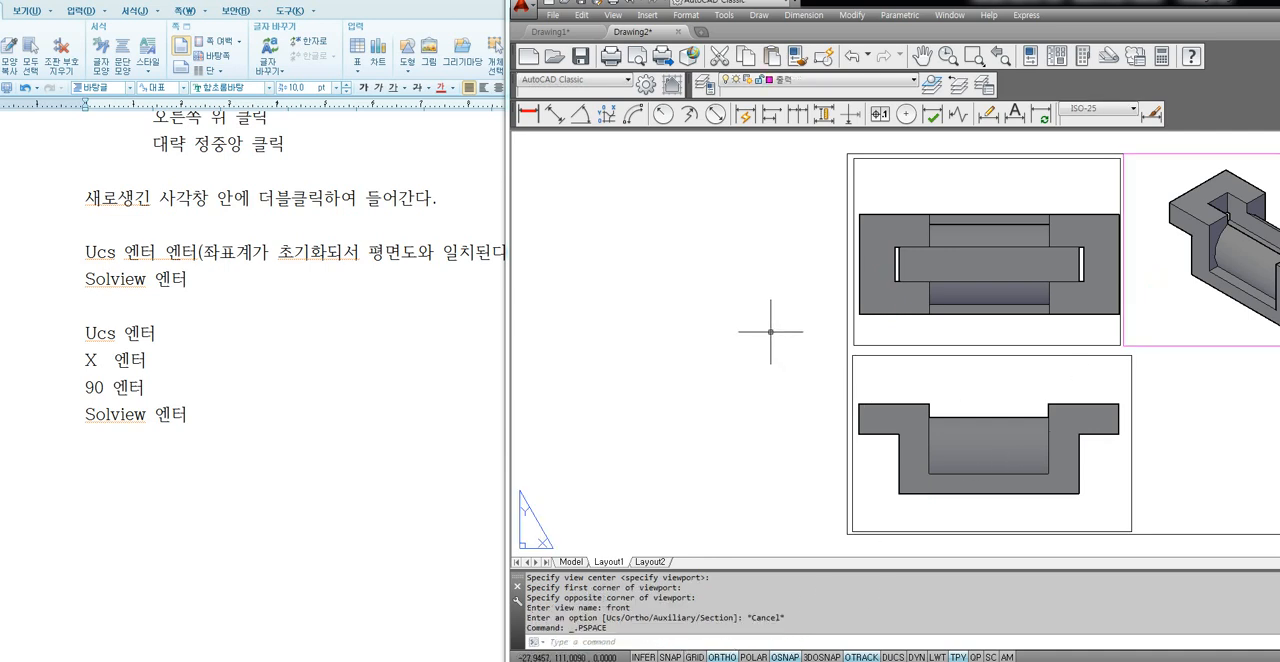
{"action": "middle_click_drag", "start_coordinate": [770, 331], "coordinate": [537, 322]}
{"action": "double_click", "coordinate": [946, 290]}
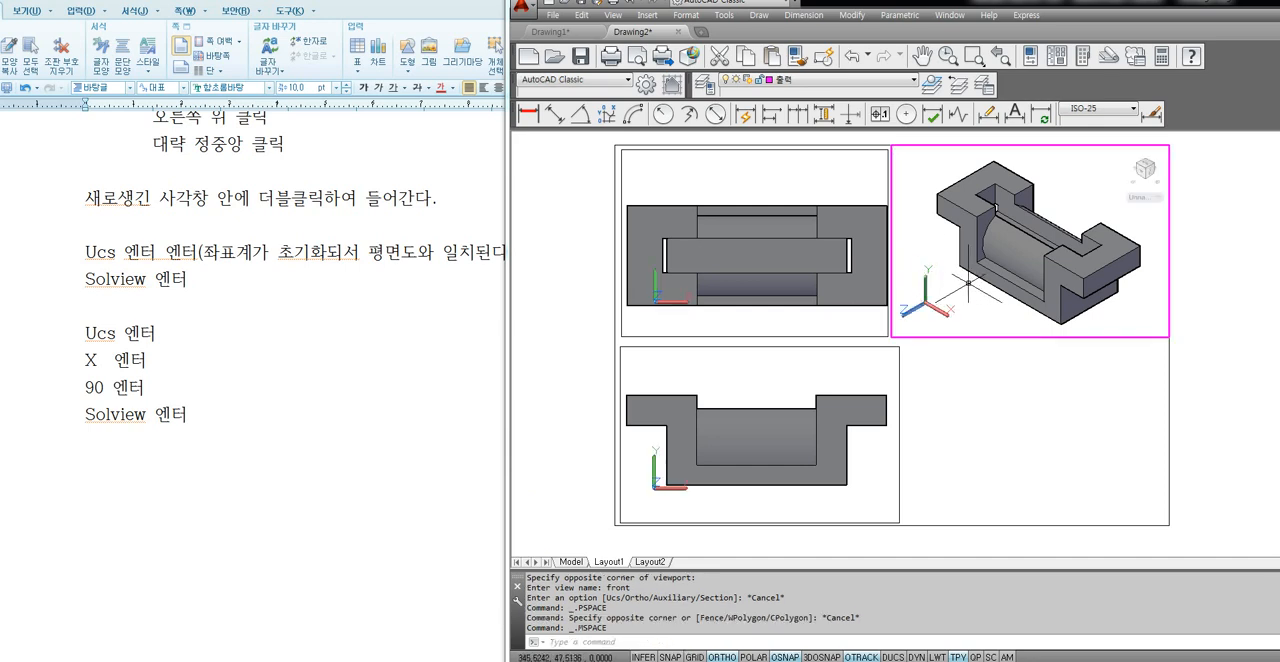
{"action": "scroll", "coordinate": [962, 296], "scroll_direction": "down", "scroll_amount": 1}
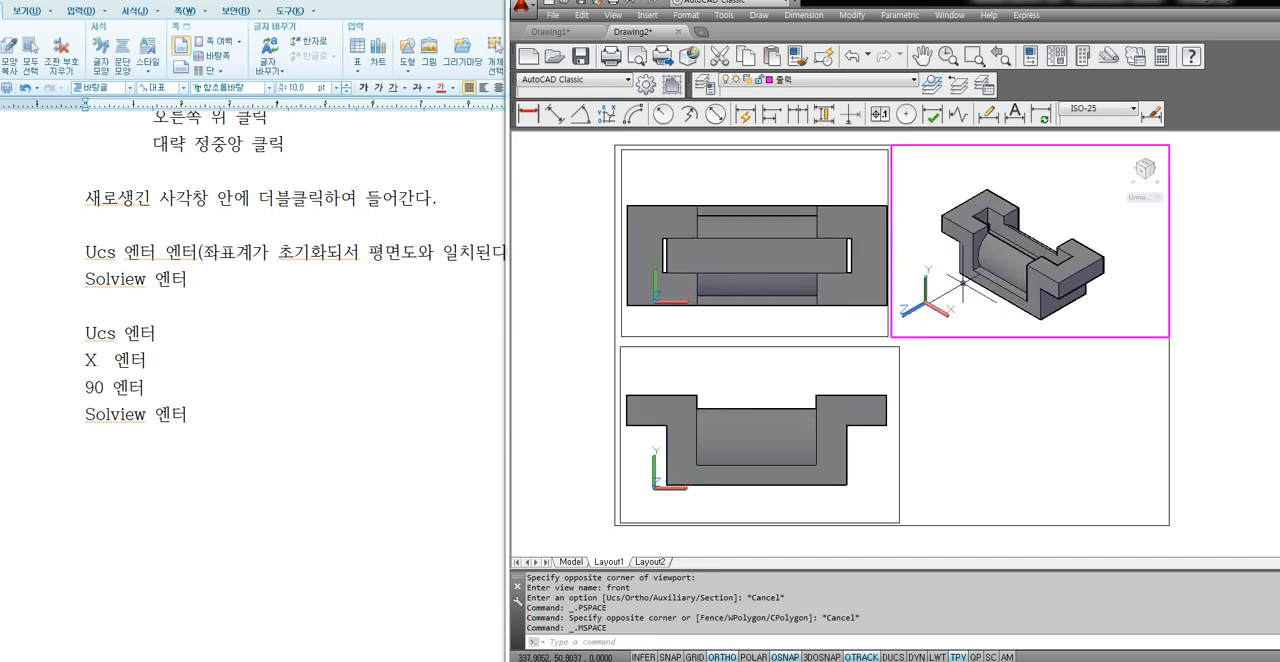
{"action": "mouse_move", "coordinate": [998, 286]}
{"action": "middle_mouse_down"}
{"action": "mouse_move", "coordinate": [964, 302]}
{"action": "mouse_move", "coordinate": [984, 251]}
{"action": "mouse_move", "coordinate": [997, 277]}
{"action": "middle_mouse_up"}
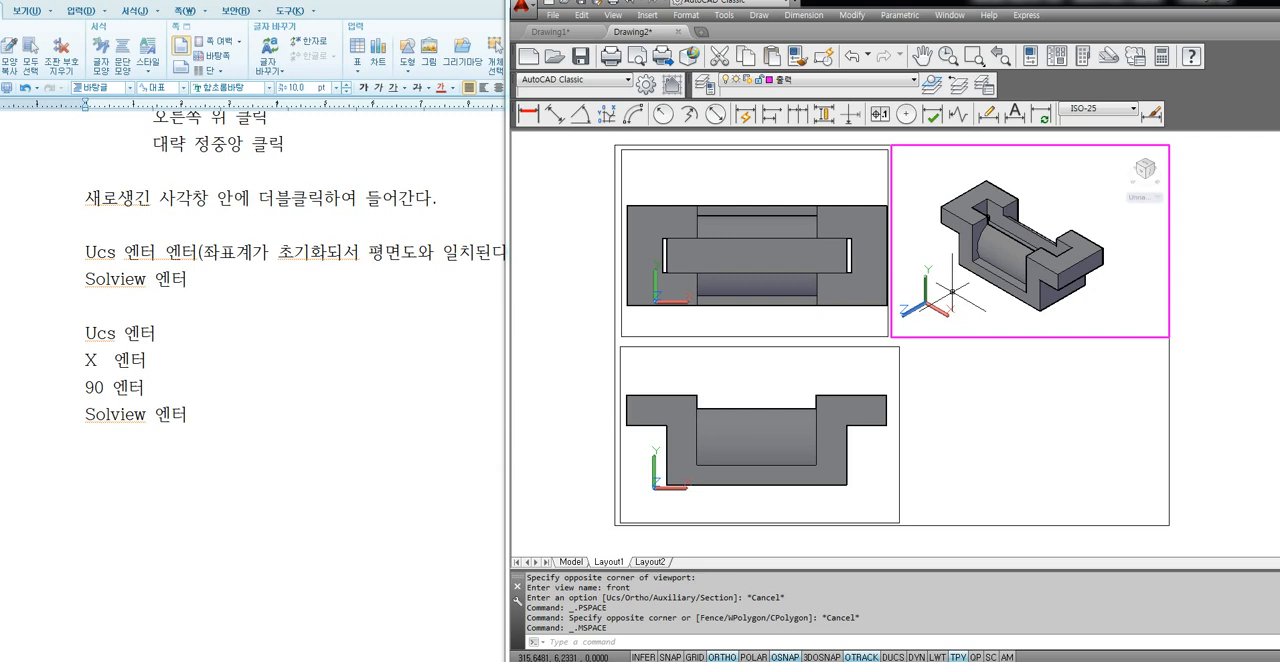
In the Hangul note, copy the block from "Ucs 엔터" to "Solview 엔터" below itself and change the copy's X to Y.
{"action": "left_click", "coordinate": [83, 334]}
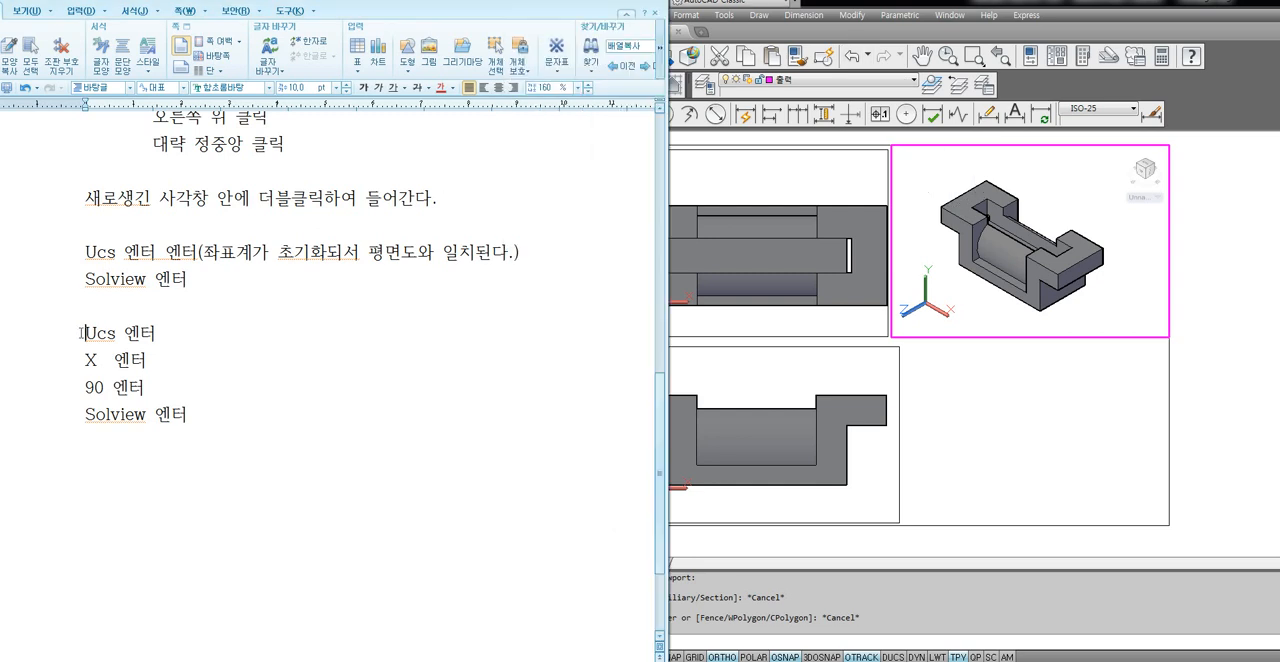
{"action": "left_click_drag", "start_coordinate": [83, 334], "coordinate": [214, 416]}
{"action": "key", "text": "ctrl+c"}
{"action": "left_click", "coordinate": [213, 416]}
{"action": "key", "text": "Return"}
{"action": "key", "text": "Return"}
{"action": "key", "text": "ctrl+v"}
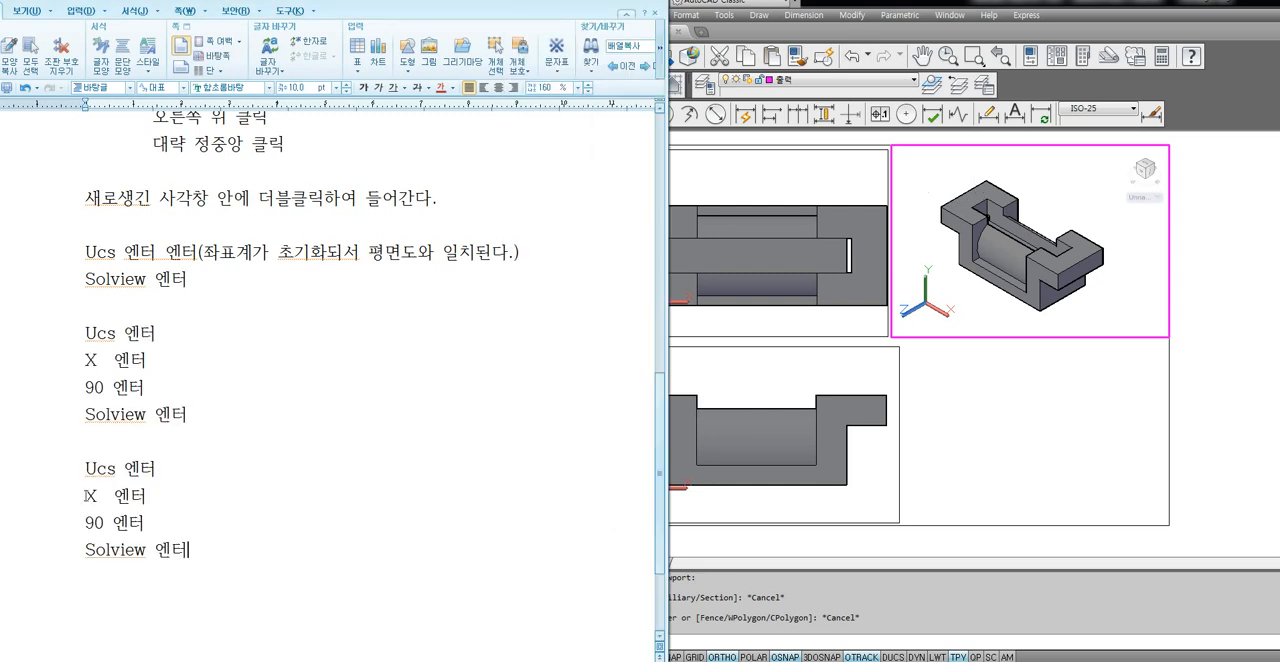
{"action": "left_click_drag", "start_coordinate": [97, 495], "coordinate": [89, 496]}
{"action": "type", "text": "Y"}
Switch to AutoCAD and rotate the UCS 90 degrees about the Y axis in the isometric viewport.
{"action": "left_click", "coordinate": [1011, 447]}
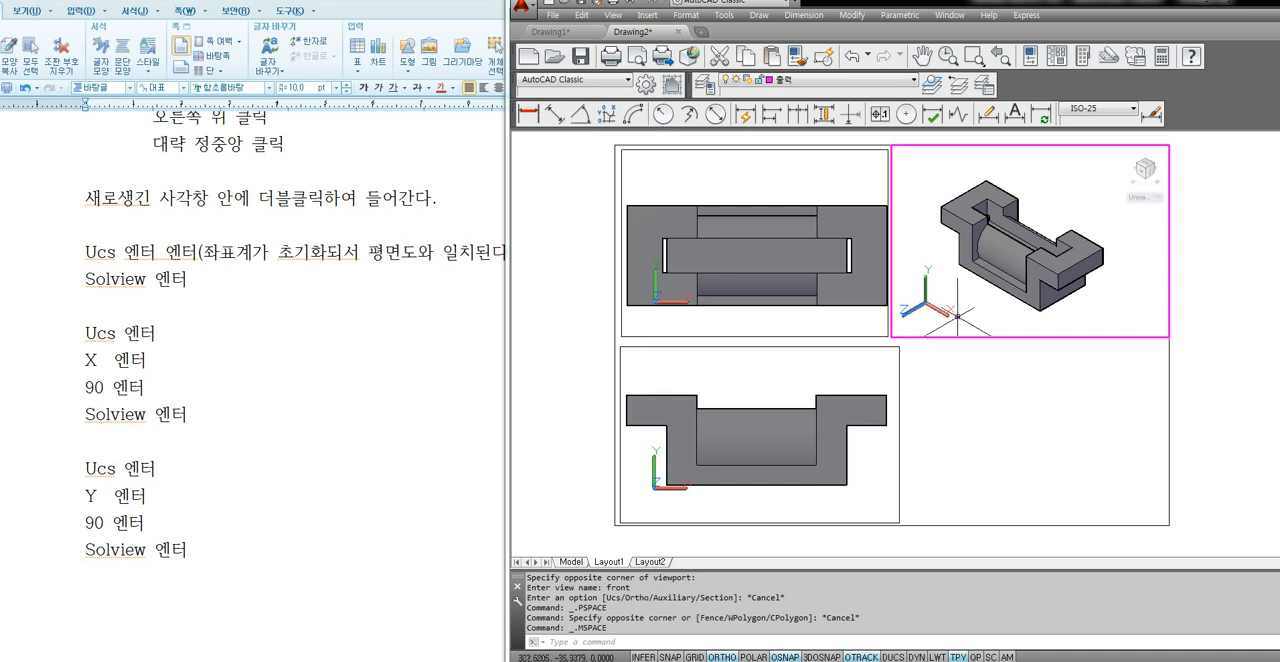
{"action": "type", "text": "ucs"}
{"action": "key", "text": "Return"}
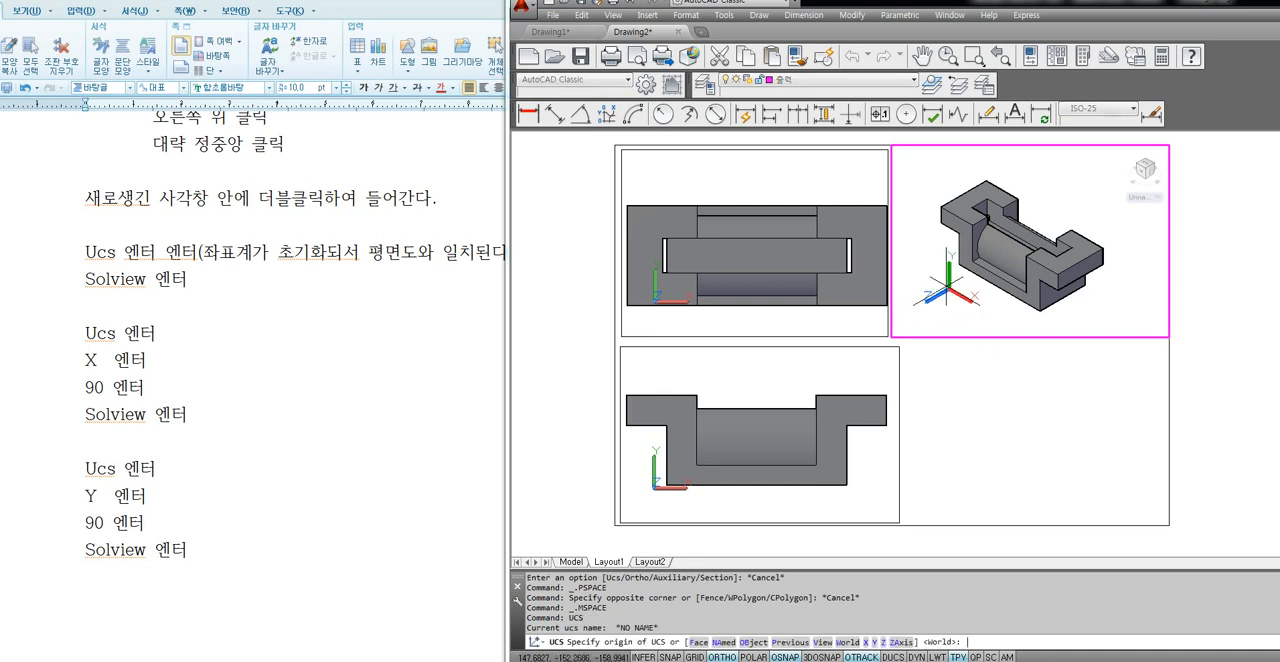
{"action": "type", "text": "y"}
{"action": "key", "text": "Return"}
{"action": "key", "text": "Return"}
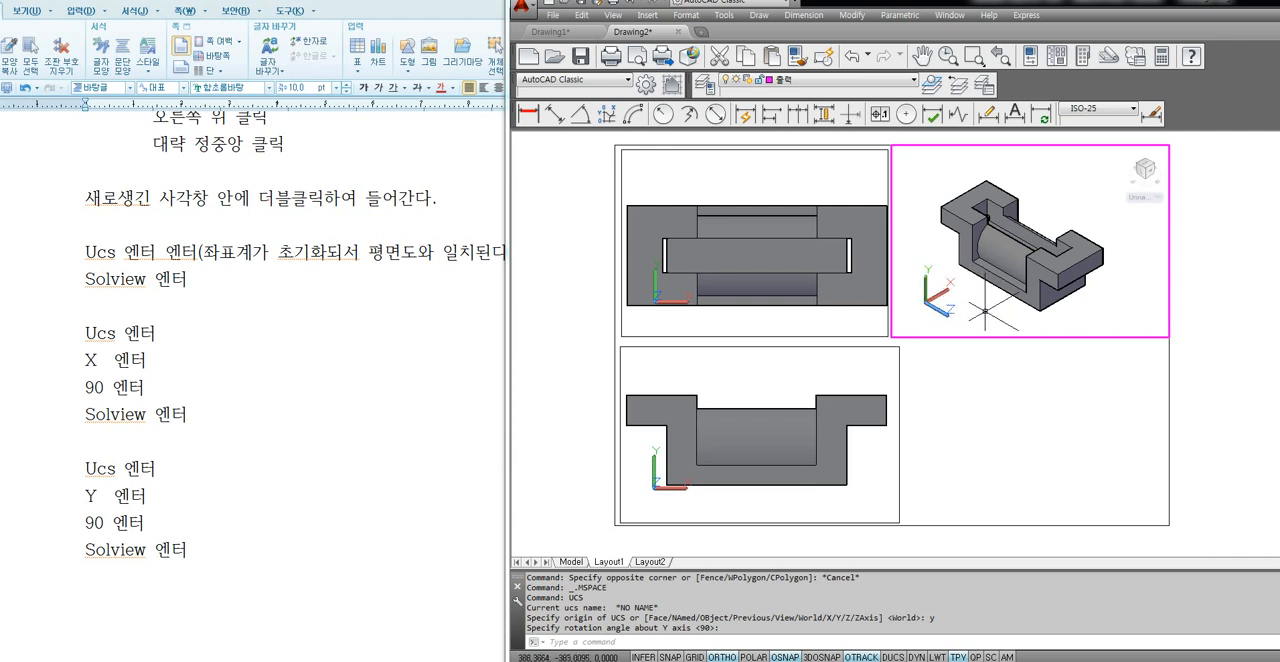
Start SOLVIEW with the Ucs option, using the current rotated UCS for the right side view.
{"action": "type", "text": "SOLV"}
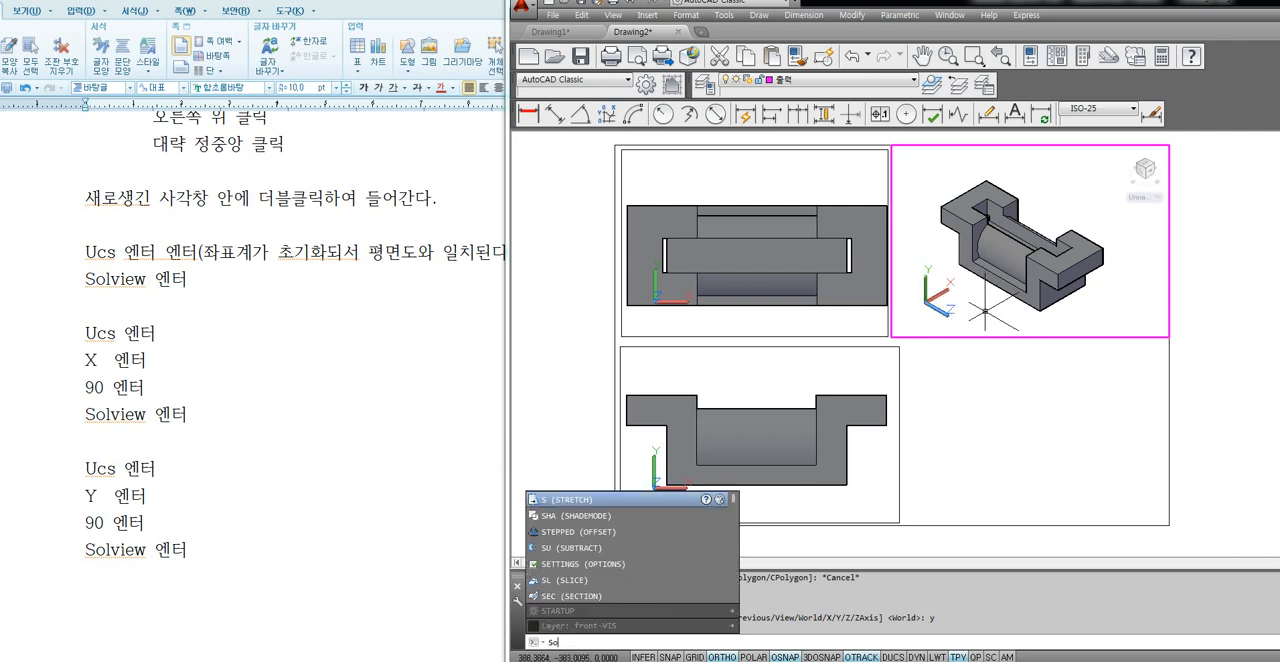
{"action": "type", "text": "IEW"}
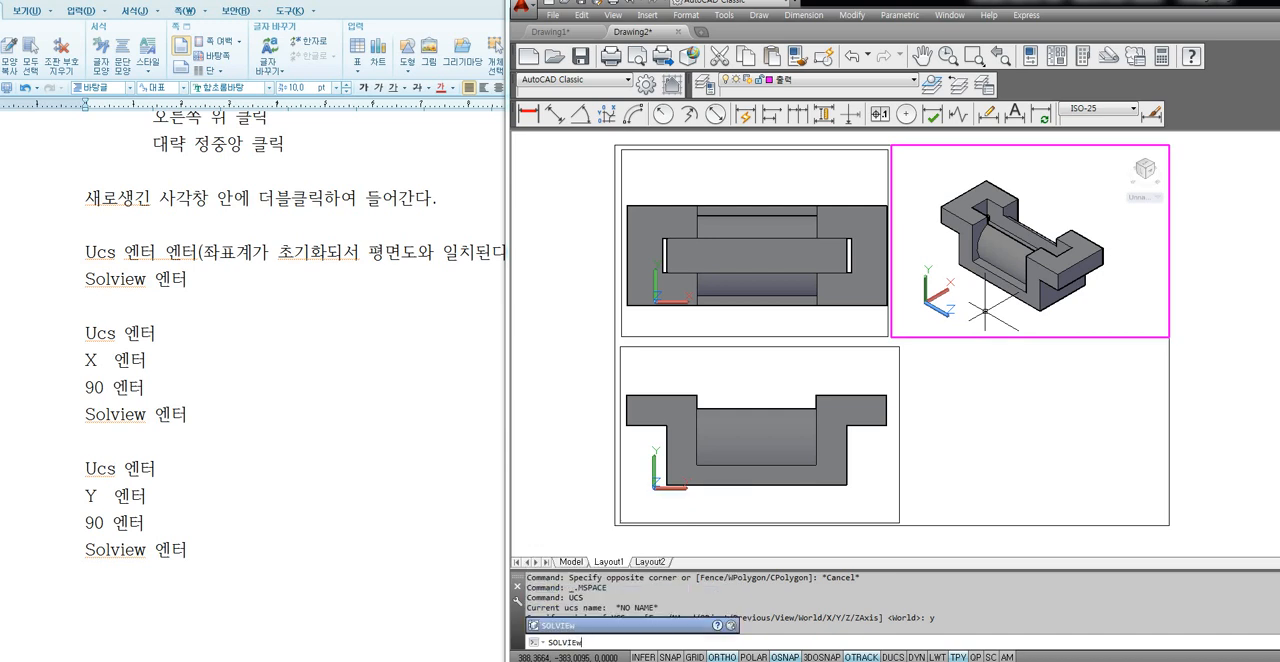
{"action": "key", "text": "Return"}
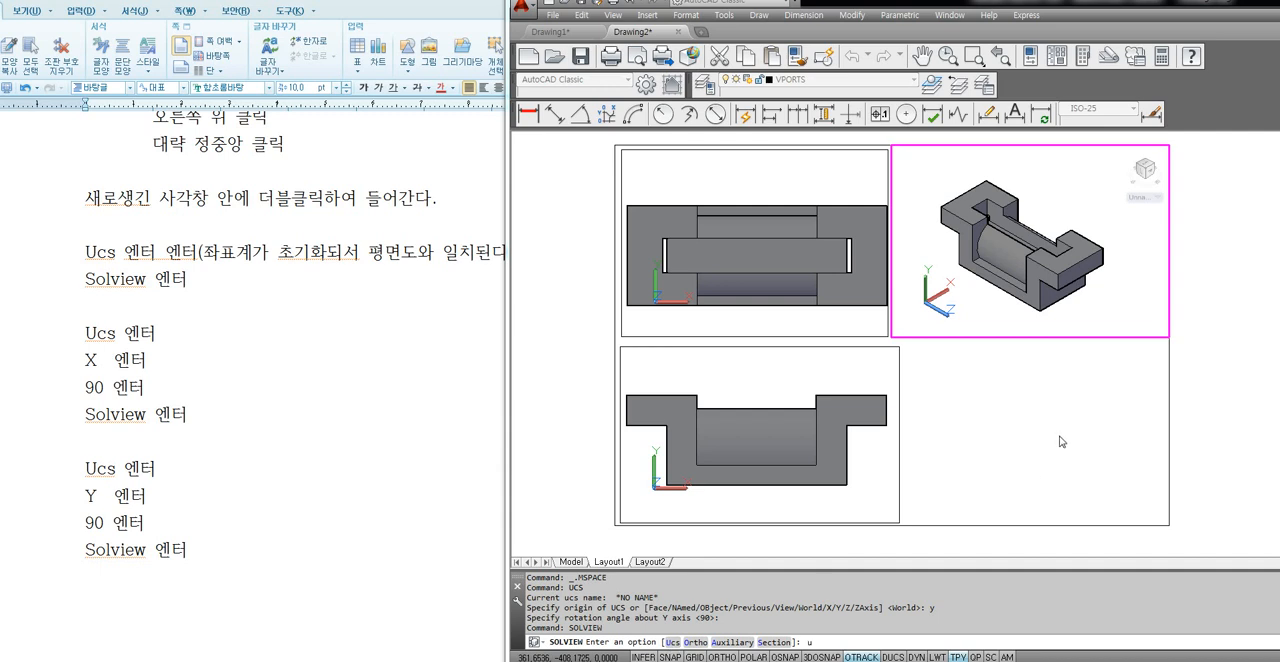
{"action": "type", "text": "u"}
{"action": "key", "text": "Return"}
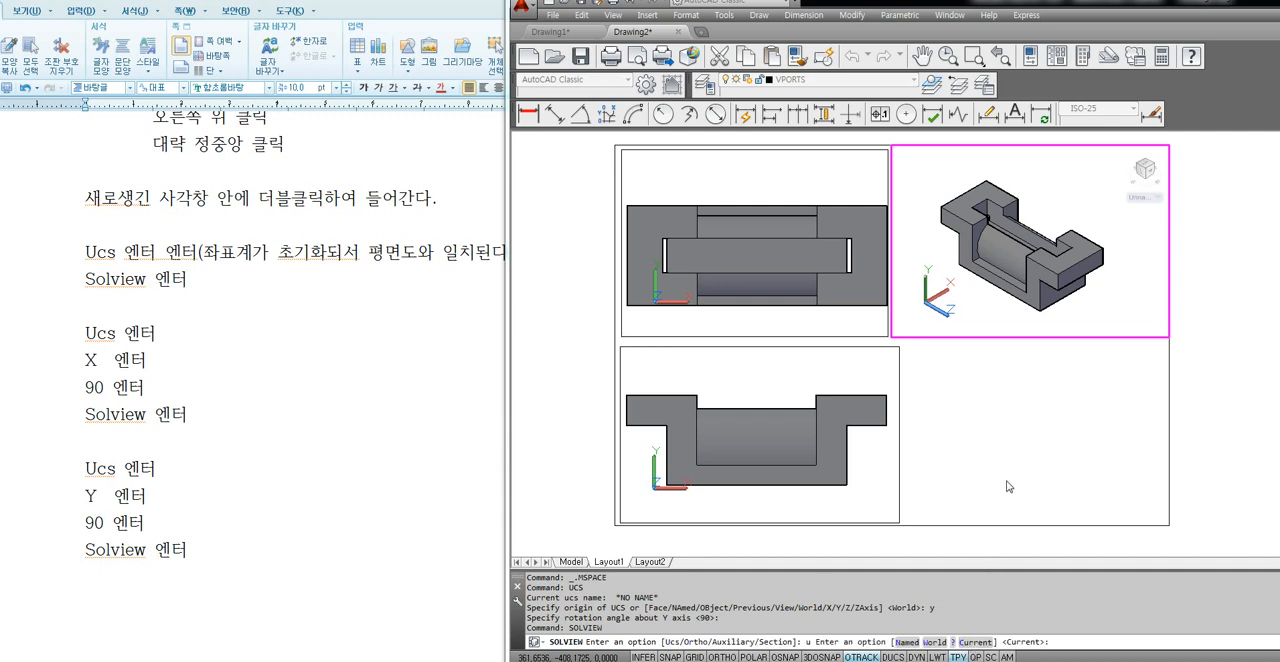
{"action": "key", "text": "Return"}
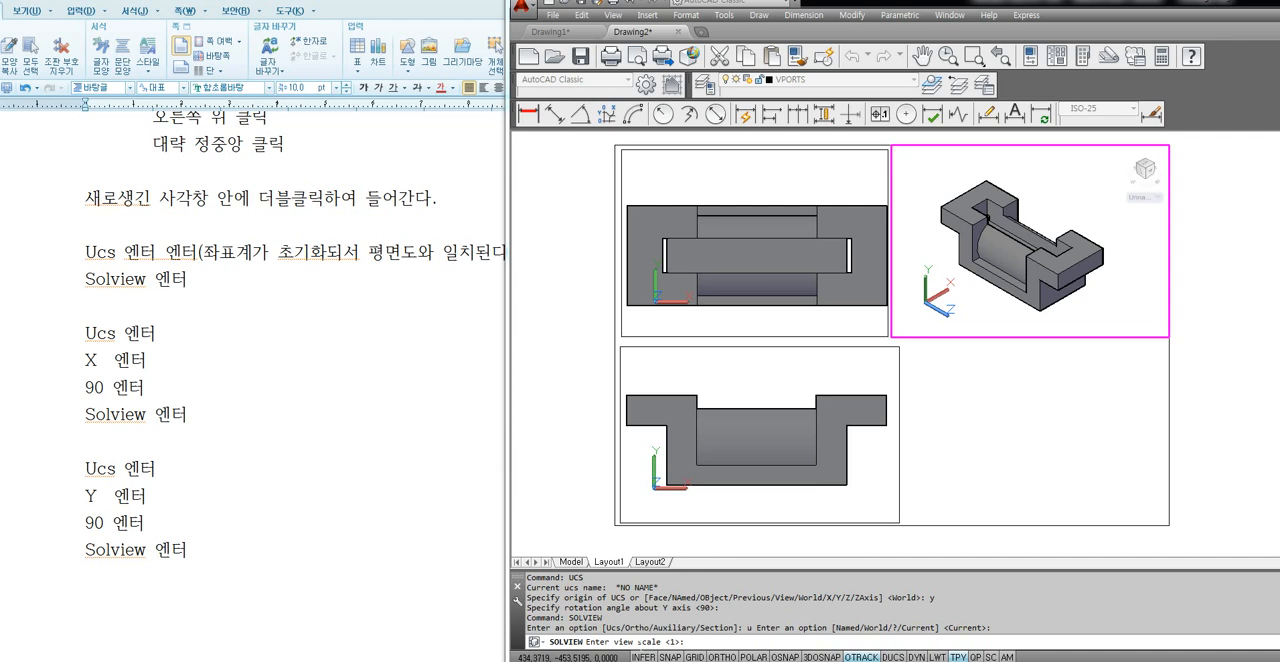
Set the right side view's scale to 1/2 and centre it in the border's lower-right quarter, beside the front view.
{"action": "type", "text": "1/2"}
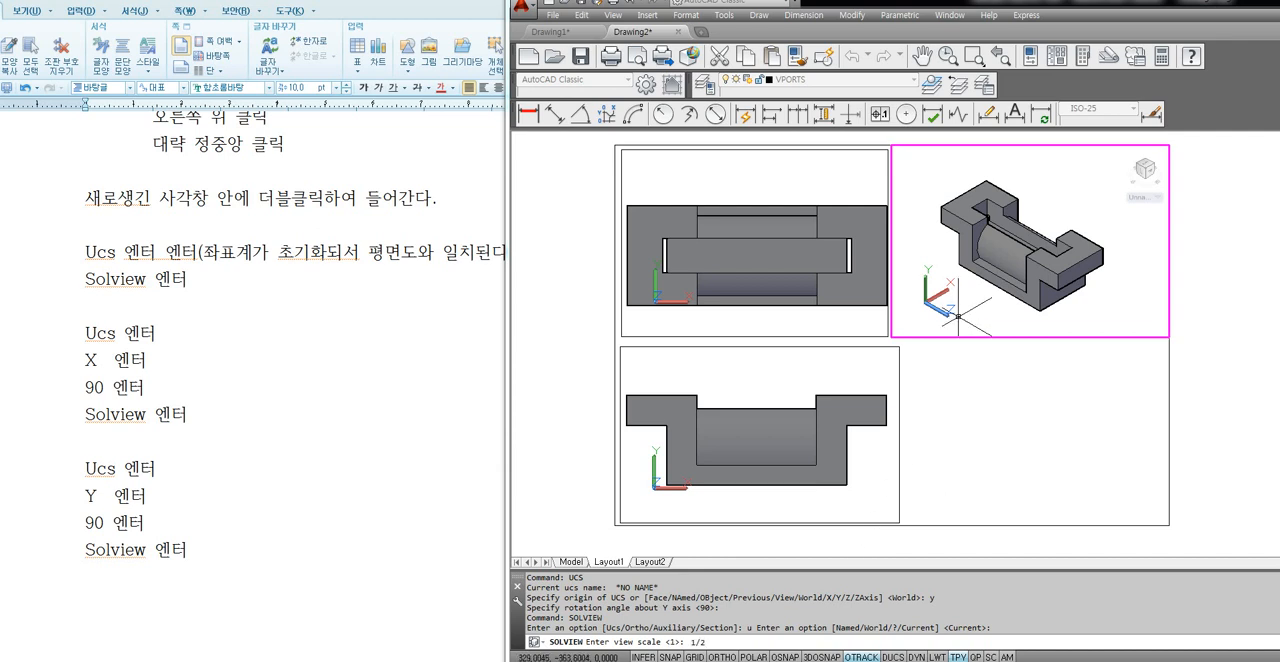
{"action": "key", "text": "Return"}
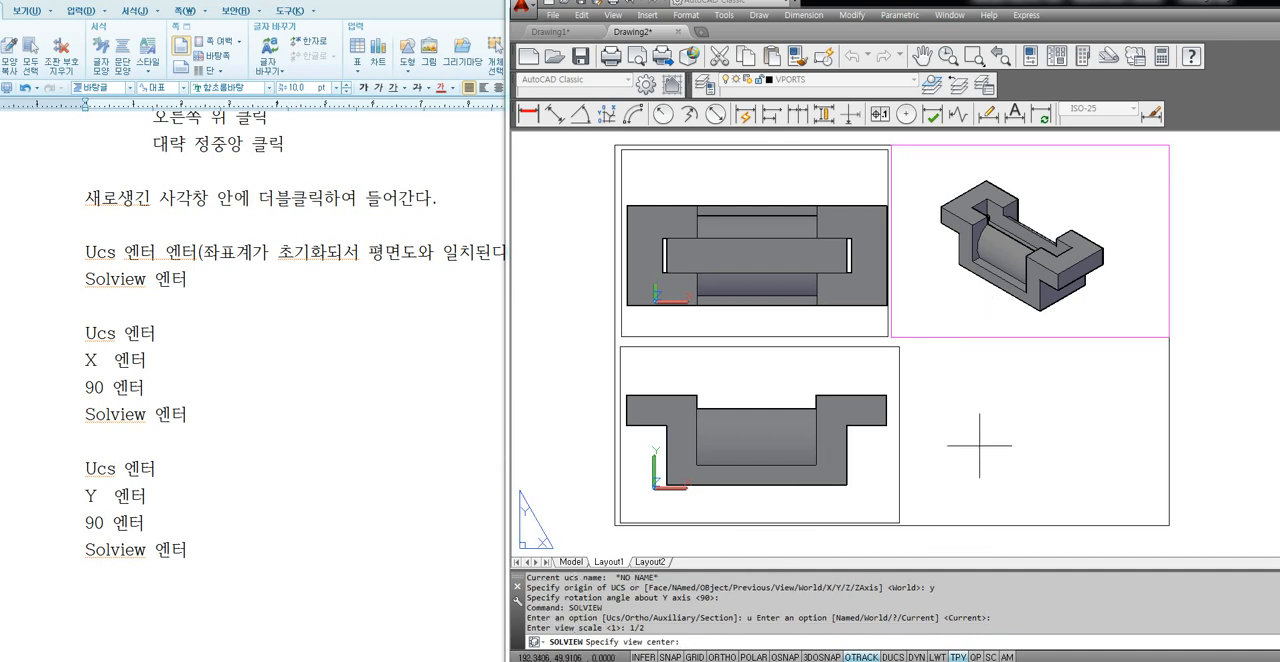
{"action": "left_click", "coordinate": [1027, 440]}
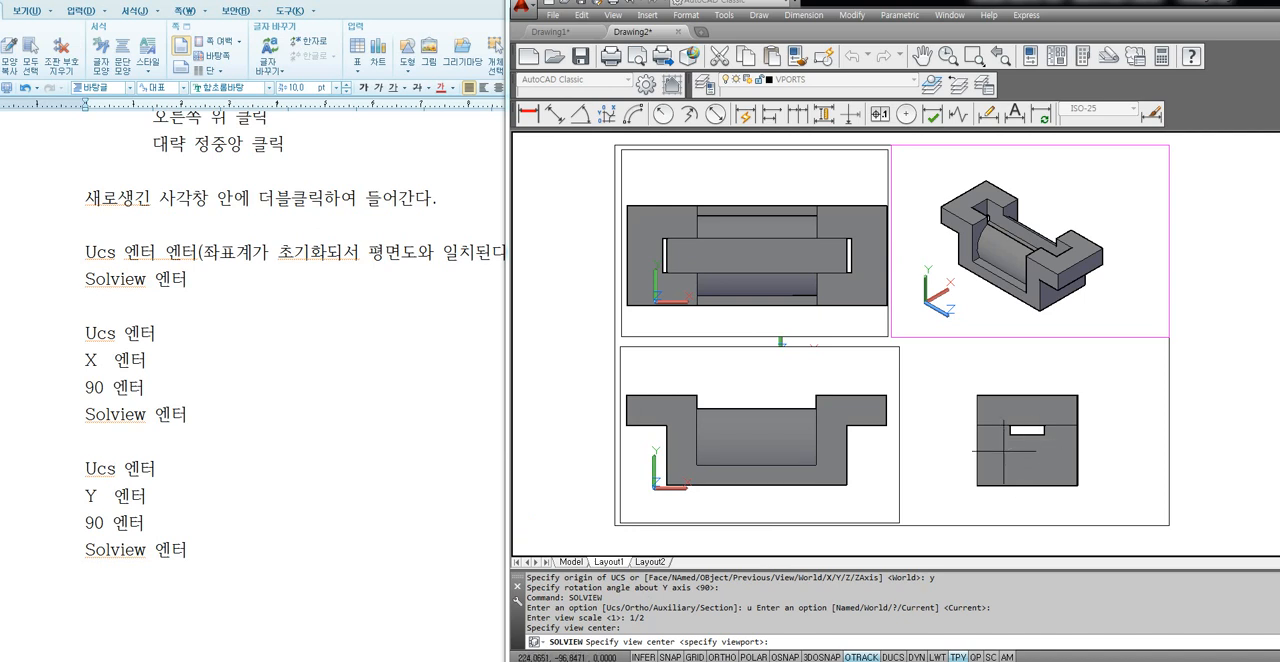
{"action": "key", "text": "Return"}
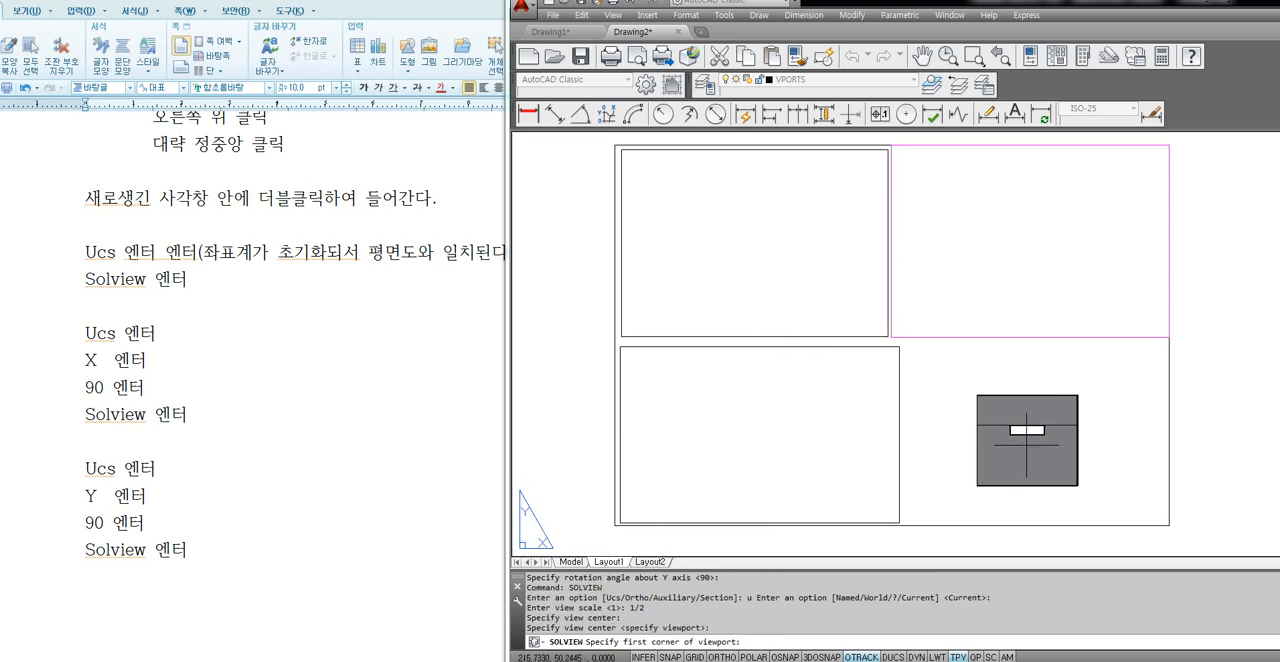
Frame the side view with a viewport filling the border's lower-right quarter, name it "right", and reactivate the isometric viewport.
{"action": "left_click", "coordinate": [902, 345]}
{"action": "left_click", "coordinate": [1159, 522]}
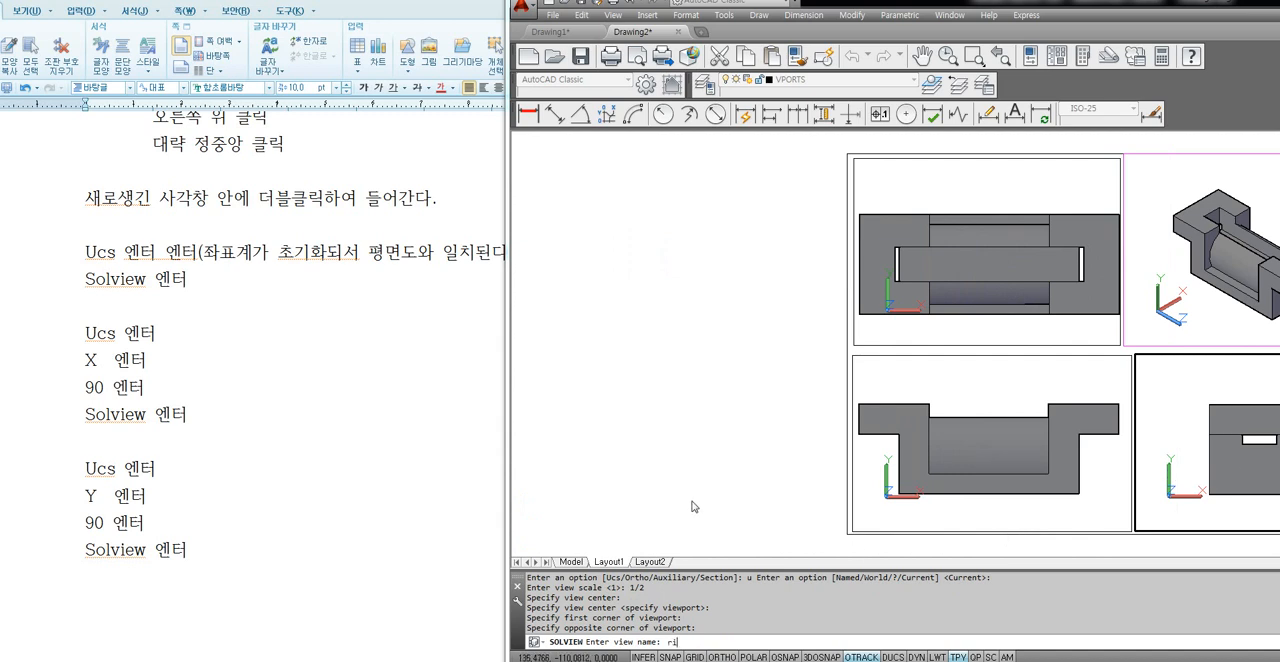
{"action": "type", "text": "right"}
{"action": "key", "text": "Return"}
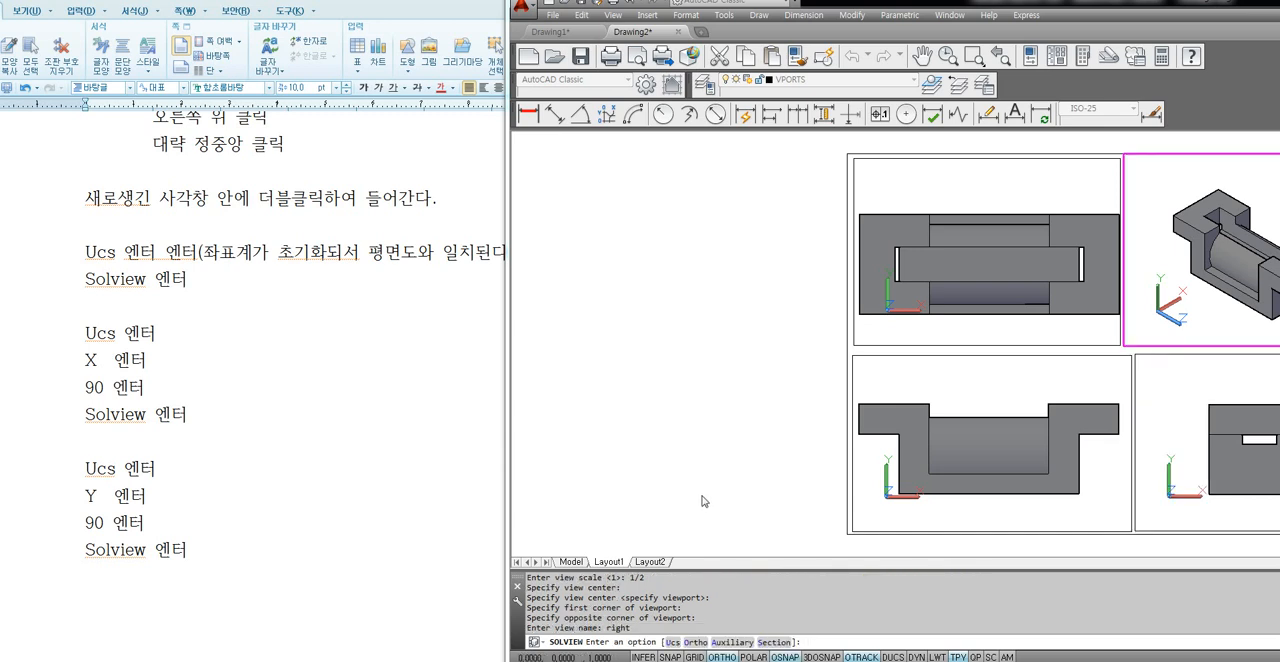
{"action": "key", "text": "Escape"}
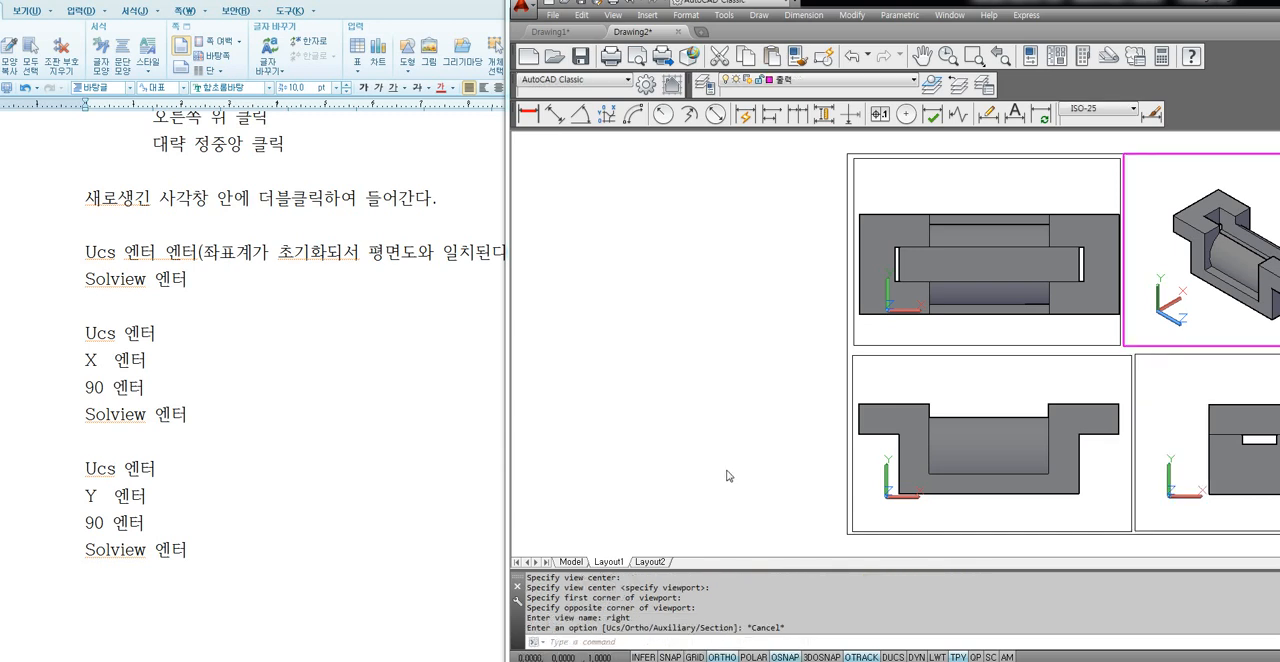
{"action": "middle_click_drag", "start_coordinate": [768, 449], "coordinate": [602, 454]}
{"action": "double_click", "coordinate": [1012, 305]}
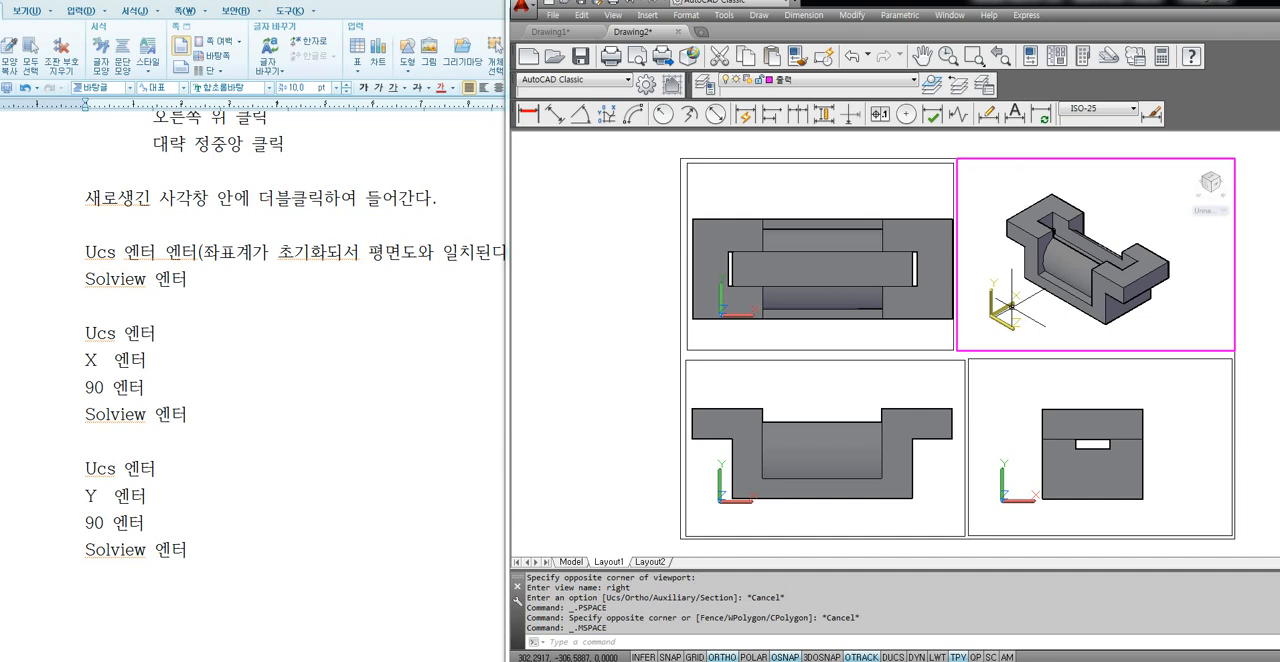
Switch to the Hangul note and add the line "Soldraw 엔터" below the last "Solview 엔터" block.
{"action": "left_click", "coordinate": [291, 606]}
{"action": "scroll", "coordinate": [236, 520], "scroll_direction": "down", "scroll_amount": 3}
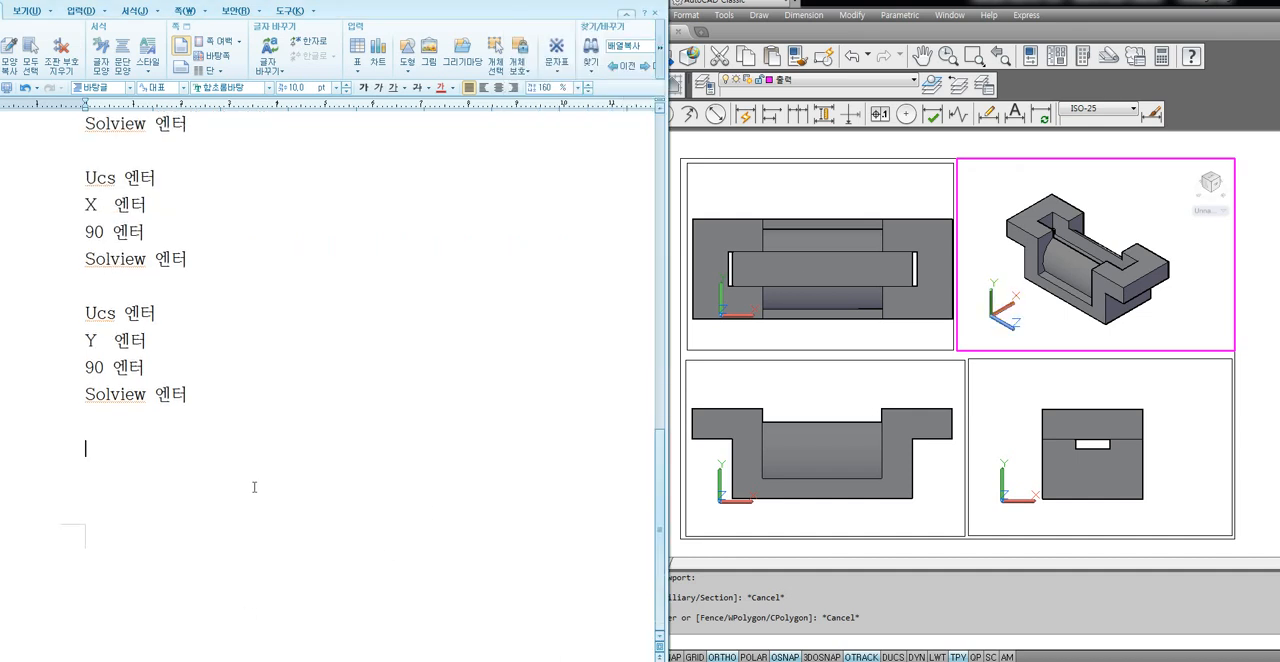
{"action": "type", "text": "Soldraw dpsxj"}
{"action": "key", "text": "Return"}
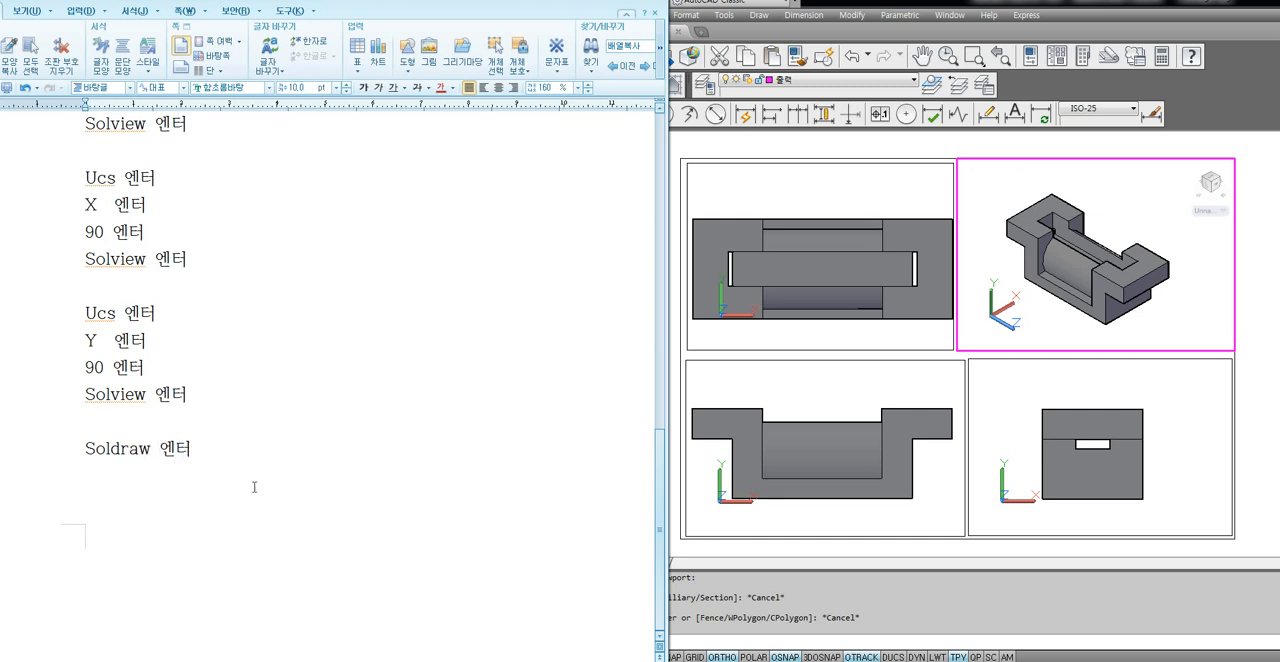
Add the line "3개의 뷰포트창을 선택하고 엔터" under "Soldraw 엔터" and highlight the word "뷰포트창".
{"action": "type", "text": "3rodm"}
{"action": "type", "text": "l qbvhxmckddmf t"}
{"action": "type", "text": "ㄱ"}
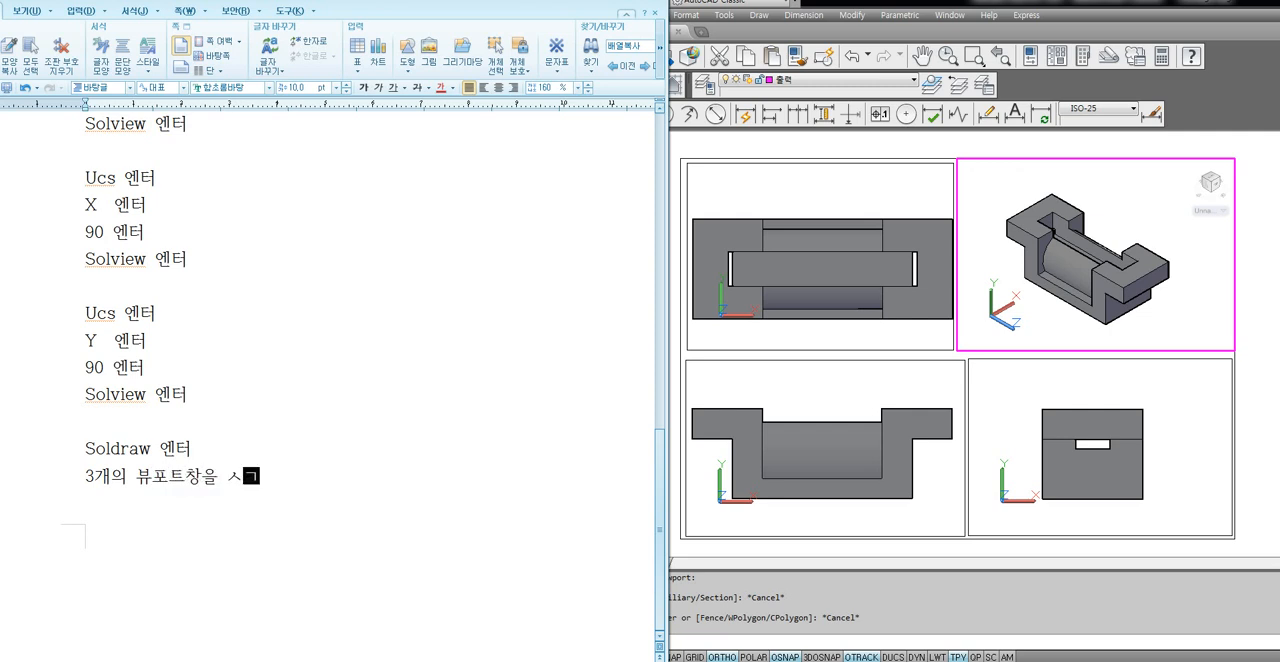
{"action": "type", "text": "ㅓㄴㅌㄱ"}
{"action": "key", "text": "BackSpace"}
{"action": "key", "text": "BackSpace"}
{"action": "key", "text": "BackSpace"}
{"action": "key", "text": "BackSpace"}
{"action": "type", "text": "선택gkrh dpsxj"}
{"action": "key", "text": "Return"}
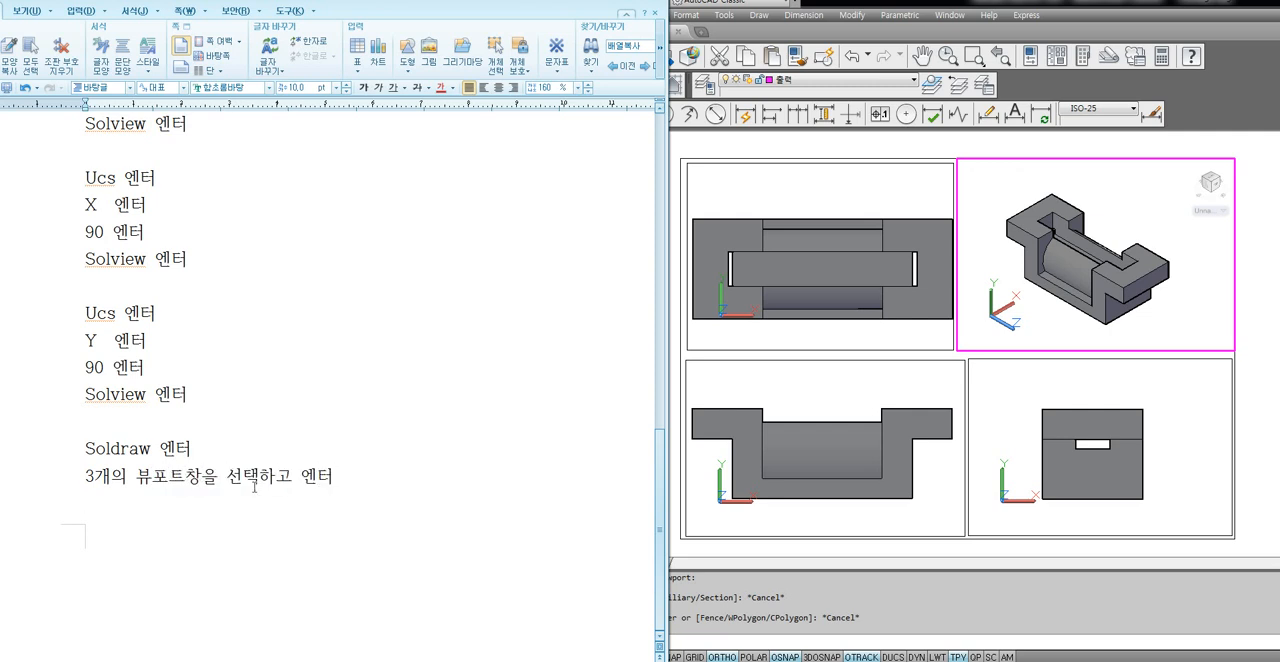
{"action": "left_click_drag", "start_coordinate": [137, 480], "coordinate": [201, 481]}
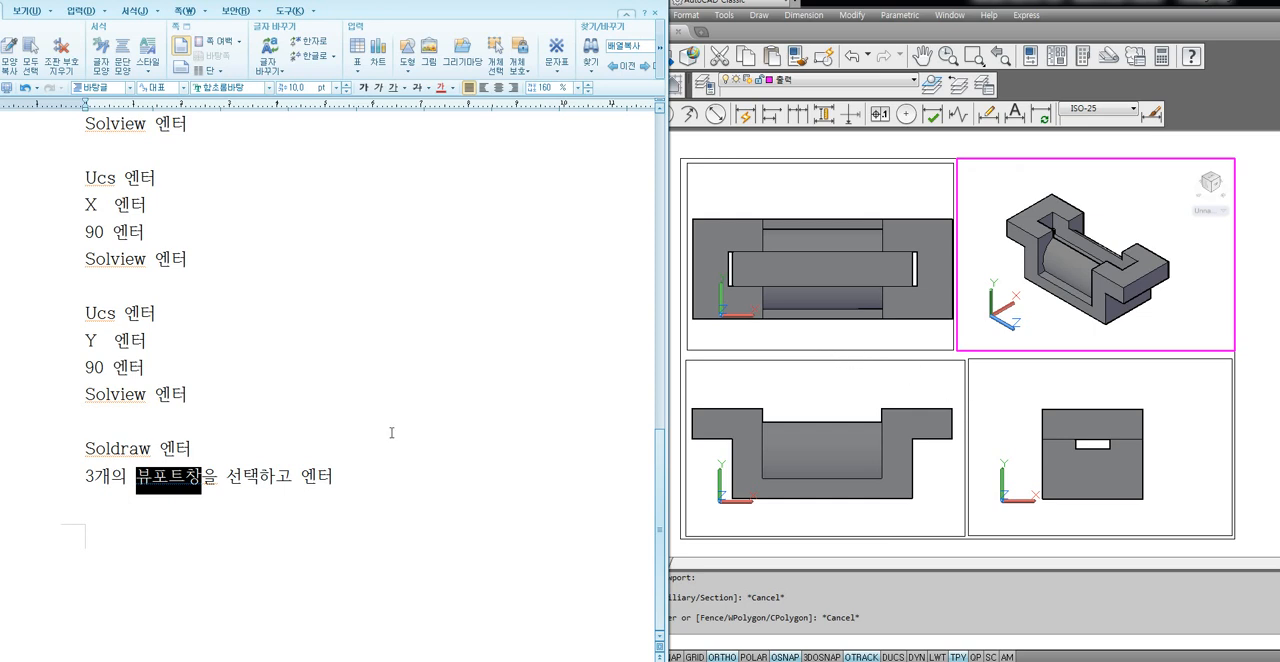
Switch to AutoCAD and run SOLDRAW on the top, front and right view viewports.
{"action": "left_click", "coordinate": [997, 339]}
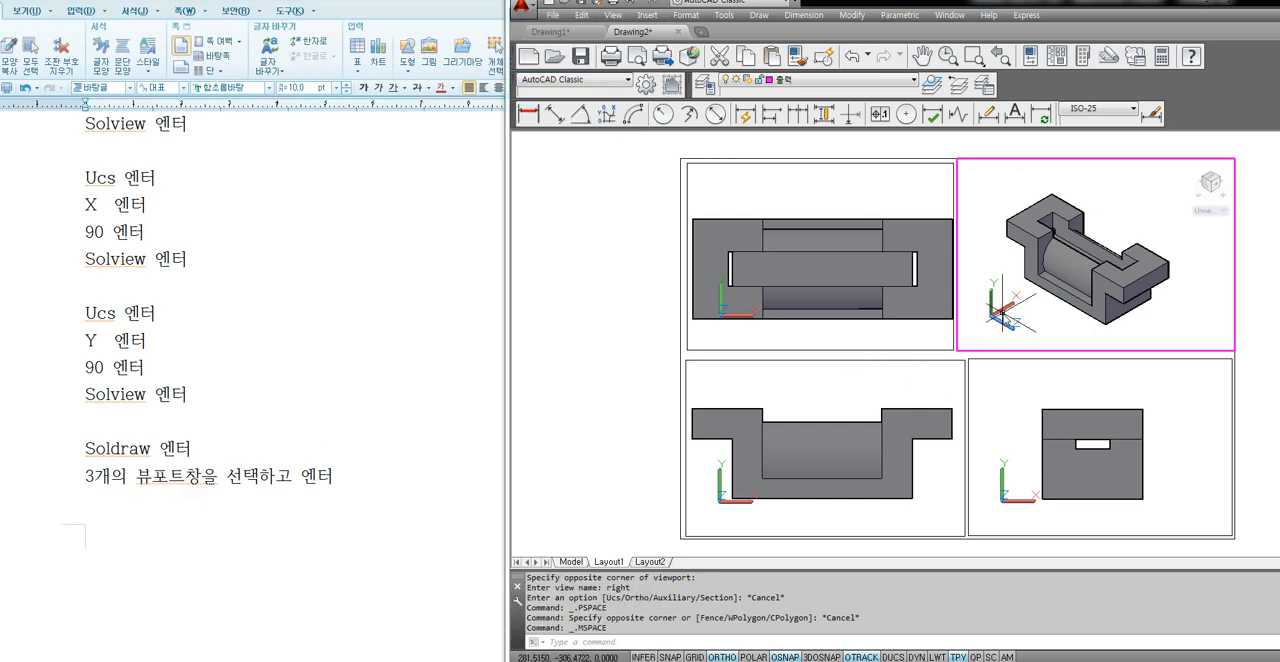
{"action": "type", "text": "SOLd"}
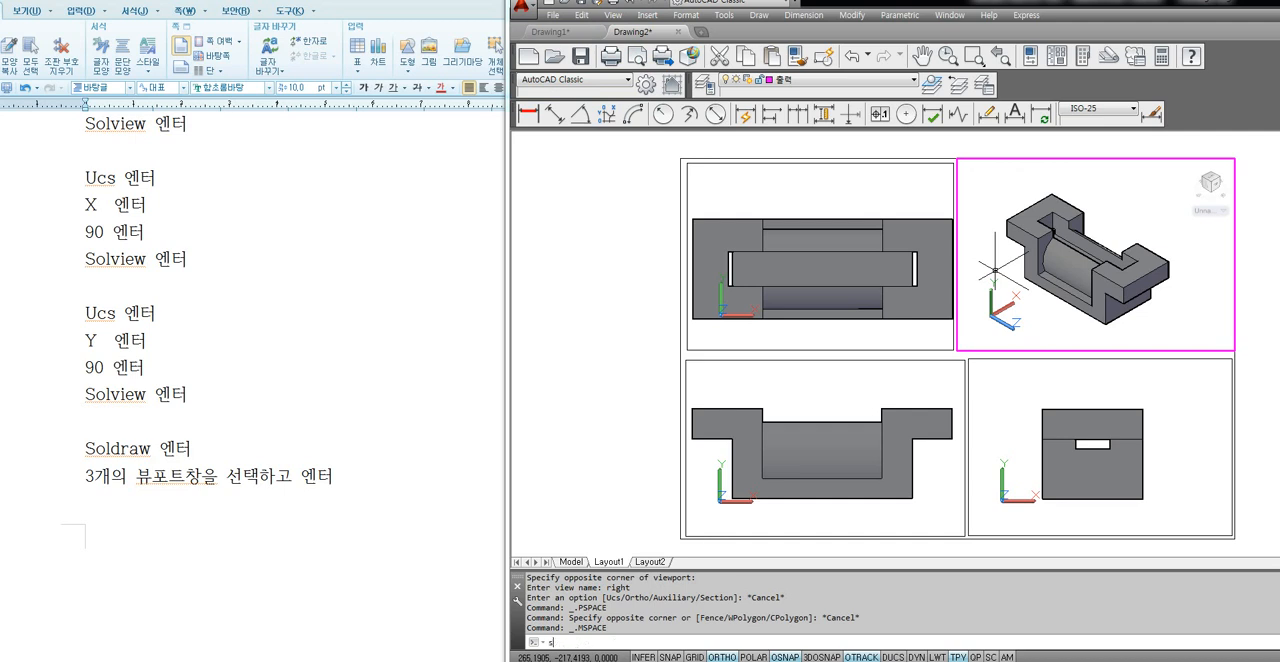
{"action": "type", "text": "raw"}
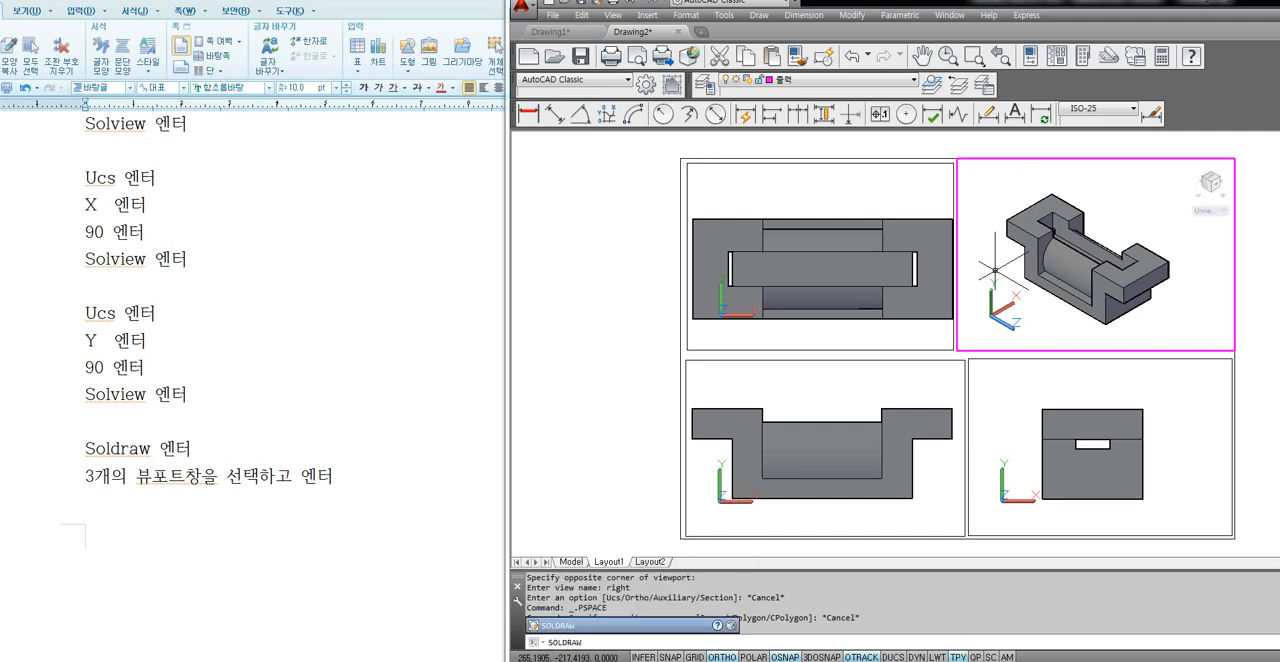
{"action": "key", "text": "Return"}
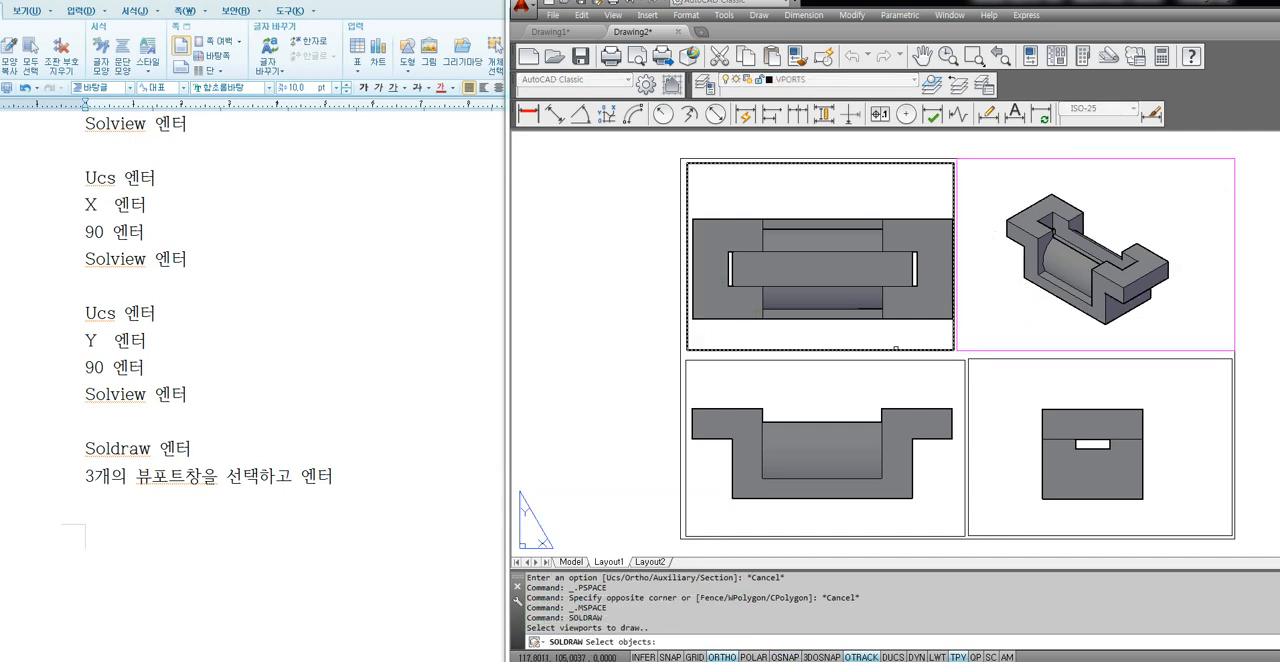
{"action": "left_click", "coordinate": [899, 349]}
{"action": "left_click", "coordinate": [954, 354]}
{"action": "left_click", "coordinate": [945, 366]}
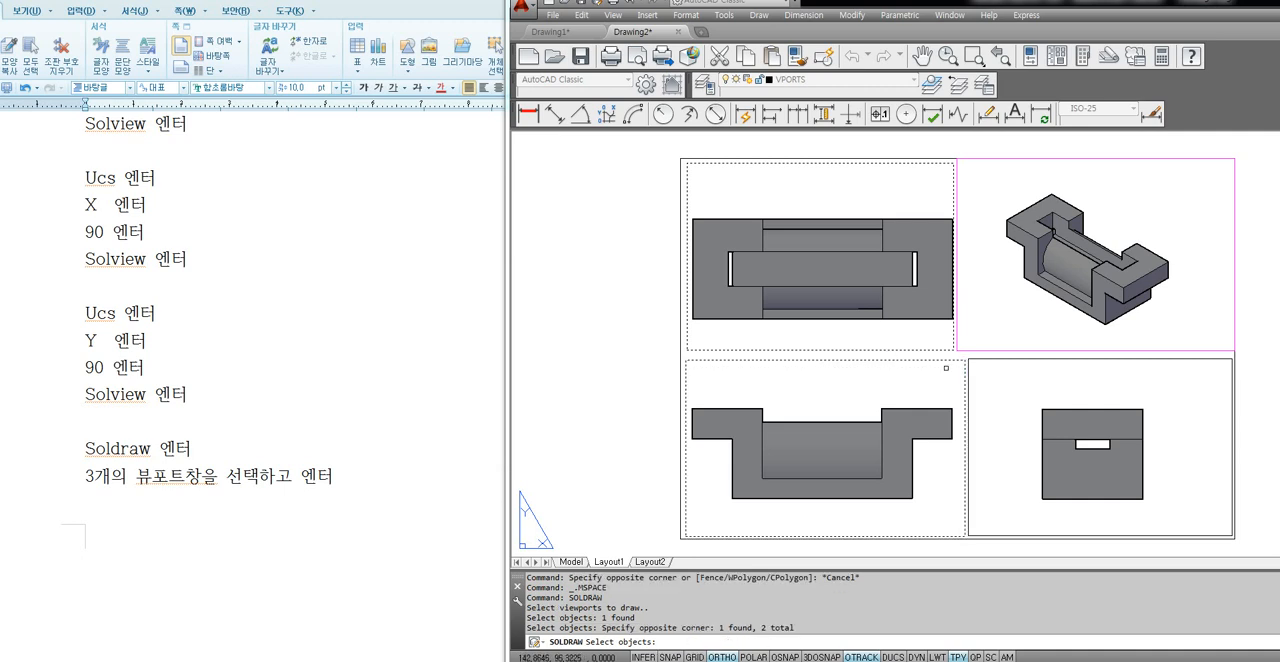
{"action": "left_click", "coordinate": [969, 357]}
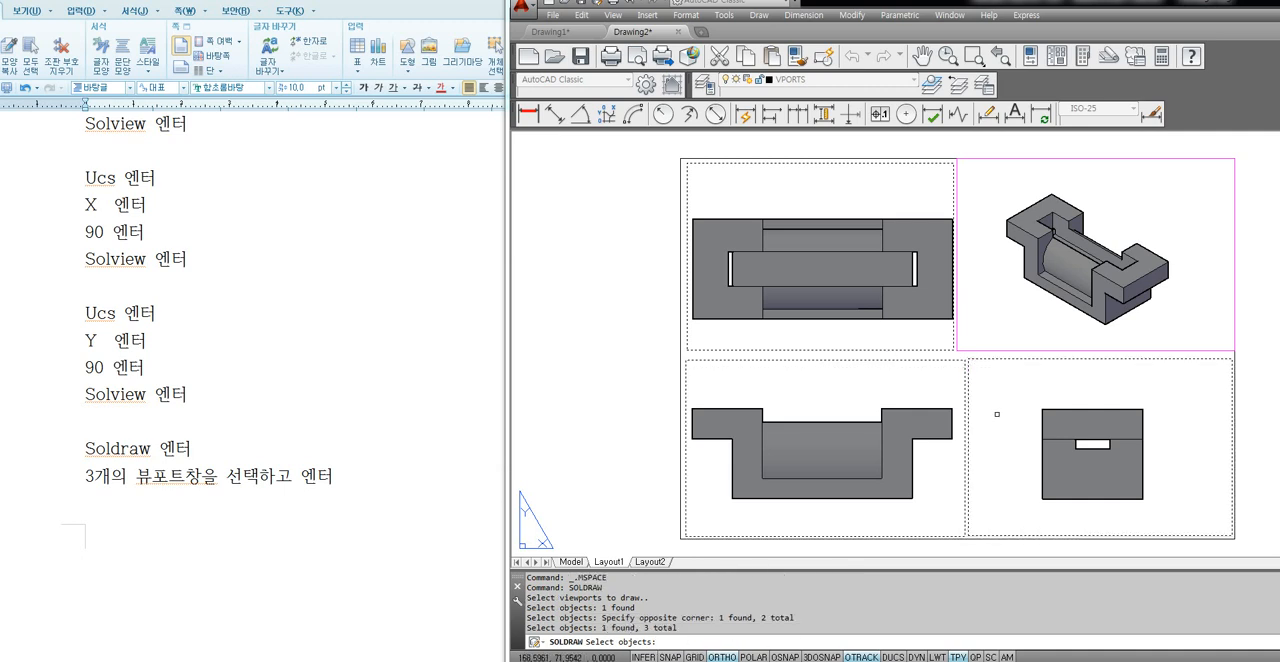
{"action": "key", "text": "Return"}
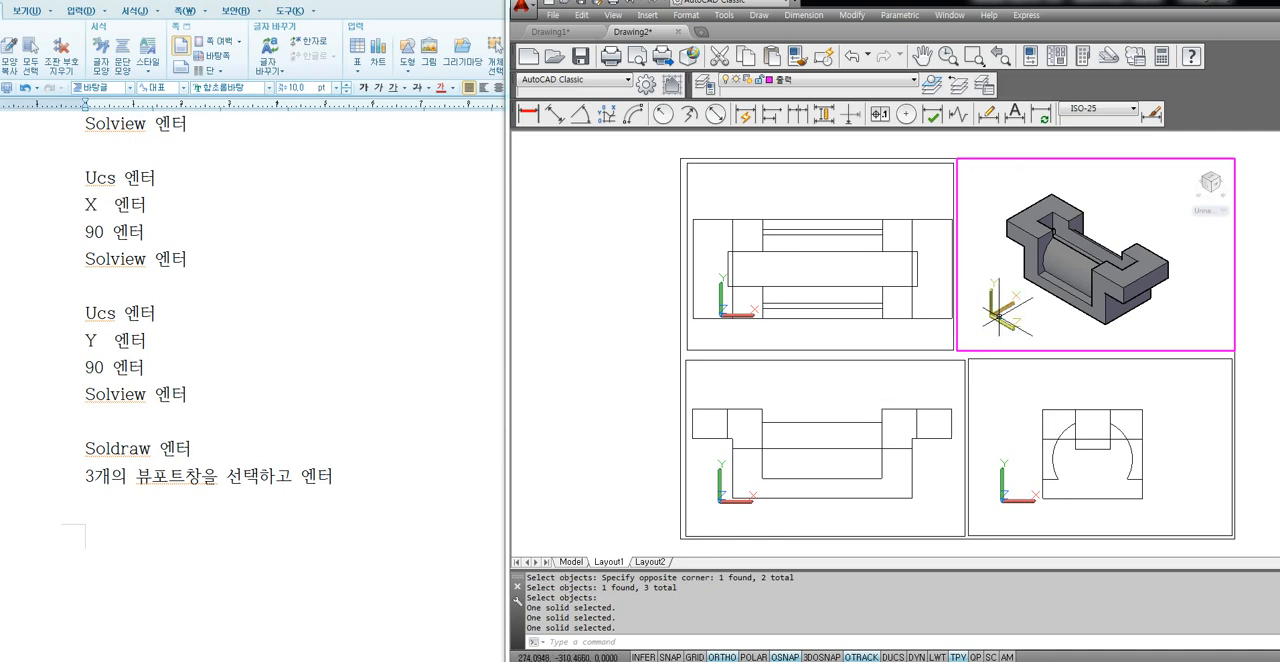
Switch to the Hangul note and enter "la" on a new page after the line "3개의 뷰포트창을 선택하고 엔터".
{"action": "left_click", "coordinate": [358, 480]}
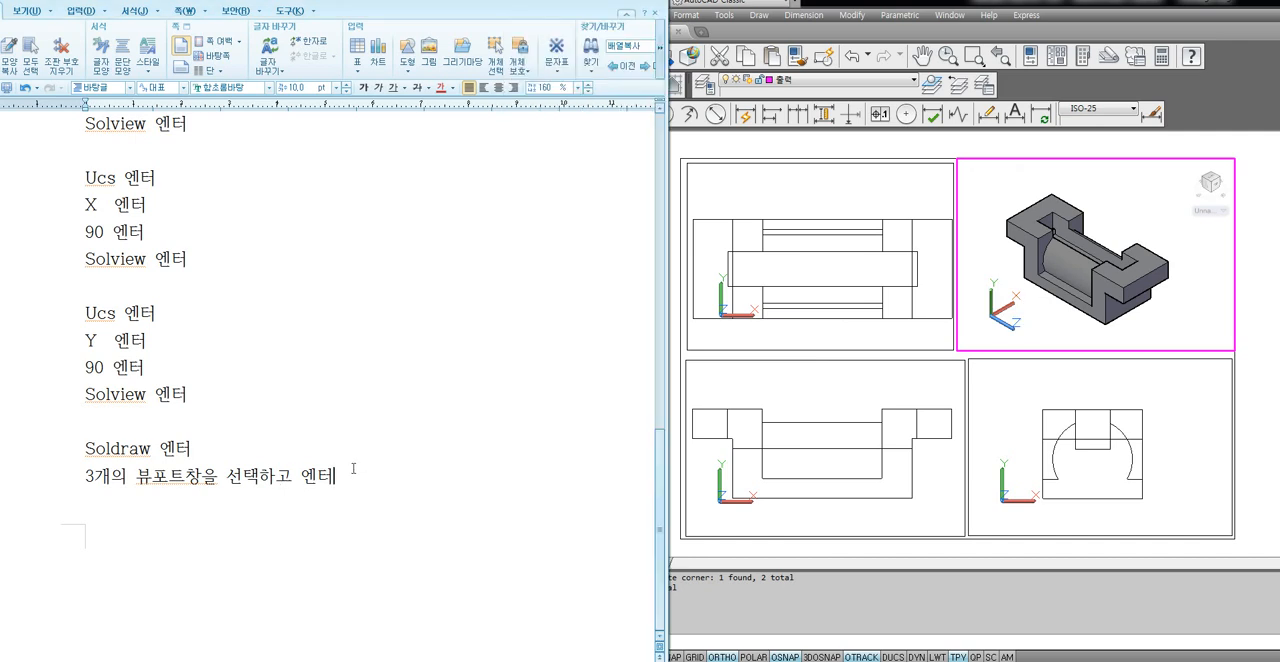
{"action": "scroll", "coordinate": [346, 461], "scroll_direction": "down", "scroll_amount": 3}
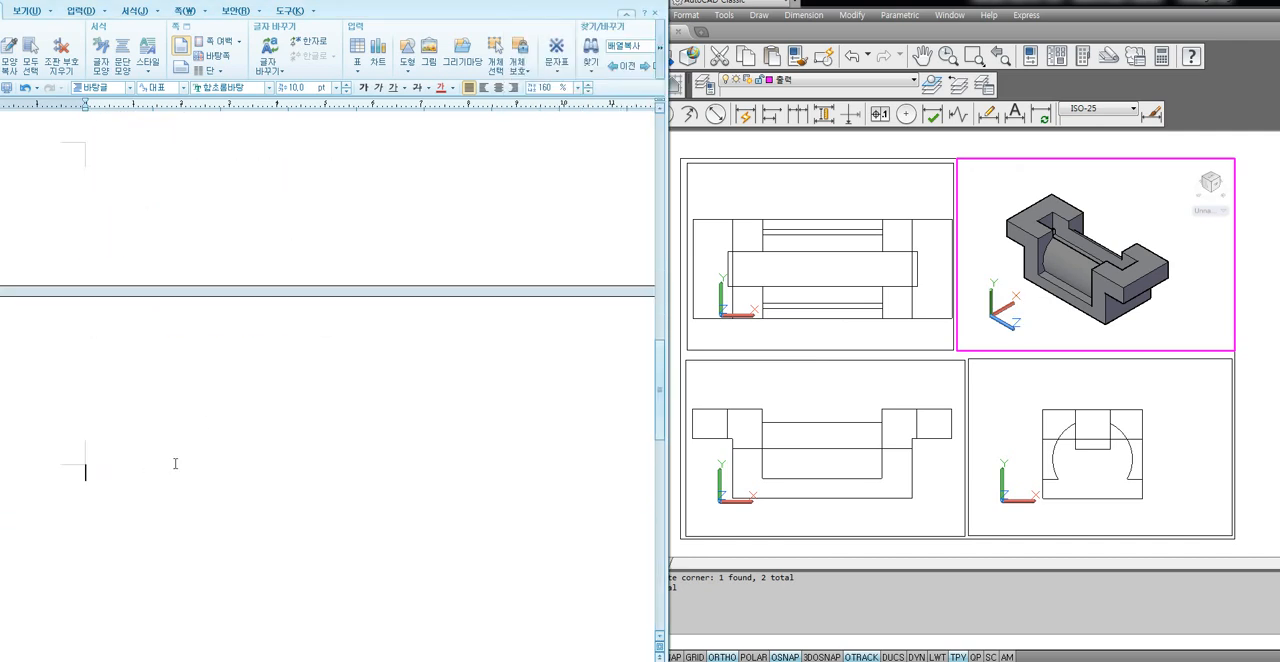
{"action": "scroll", "coordinate": [176, 461], "scroll_direction": "down", "scroll_amount": 3}
{"action": "type", "text": "ㅣ"}
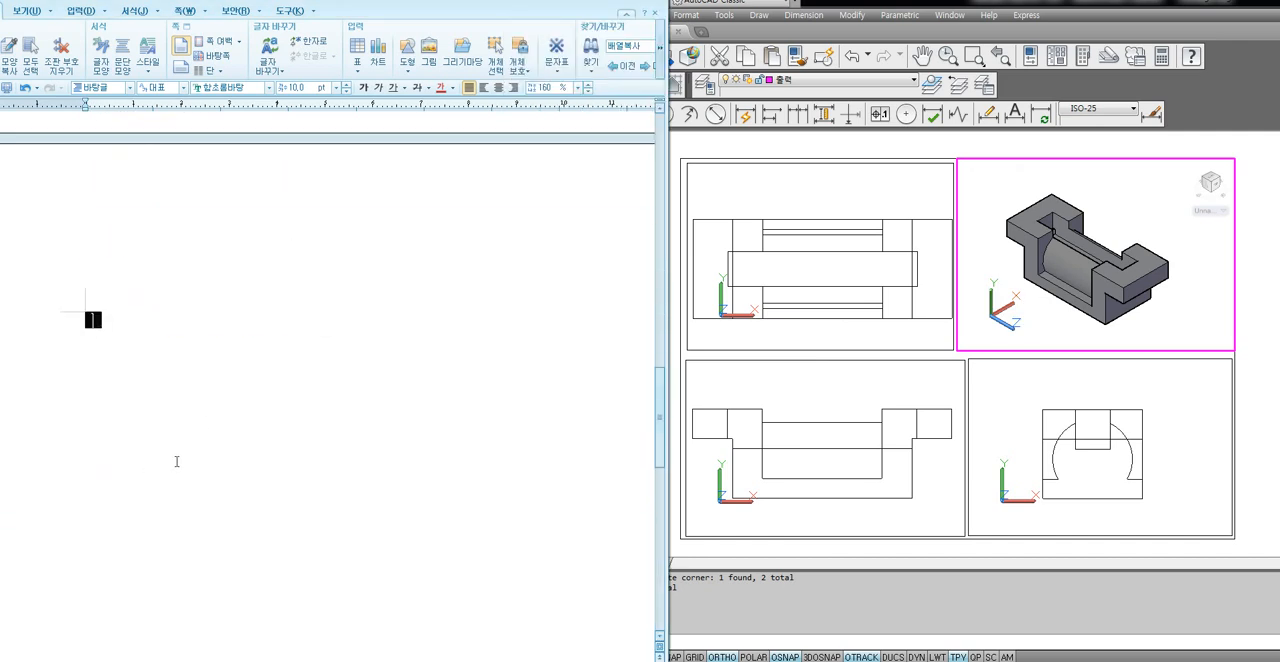
{"action": "type", "text": "a"}
{"action": "key", "text": "Return"}
Switch to AutoCAD, open the Layer Properties Manager with LA, and move and enlarge it until every layer row is visible.
{"action": "left_click", "coordinate": [1030, 336]}
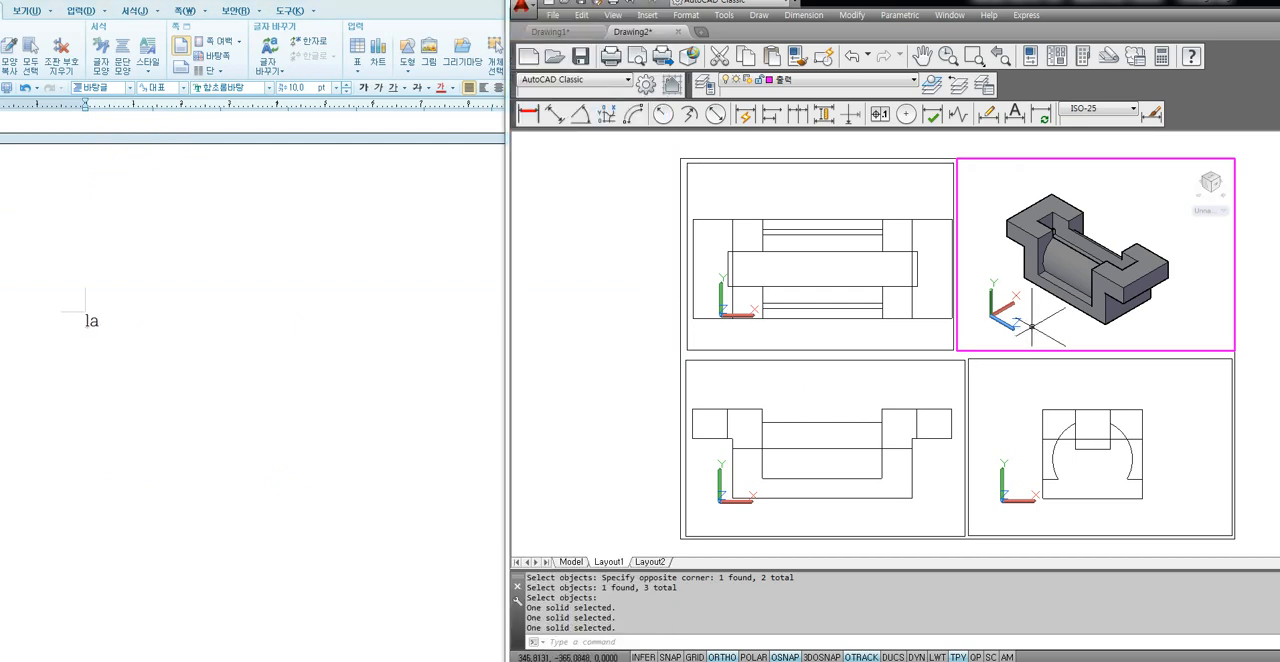
{"action": "type", "text": "la"}
{"action": "key", "text": "Return"}
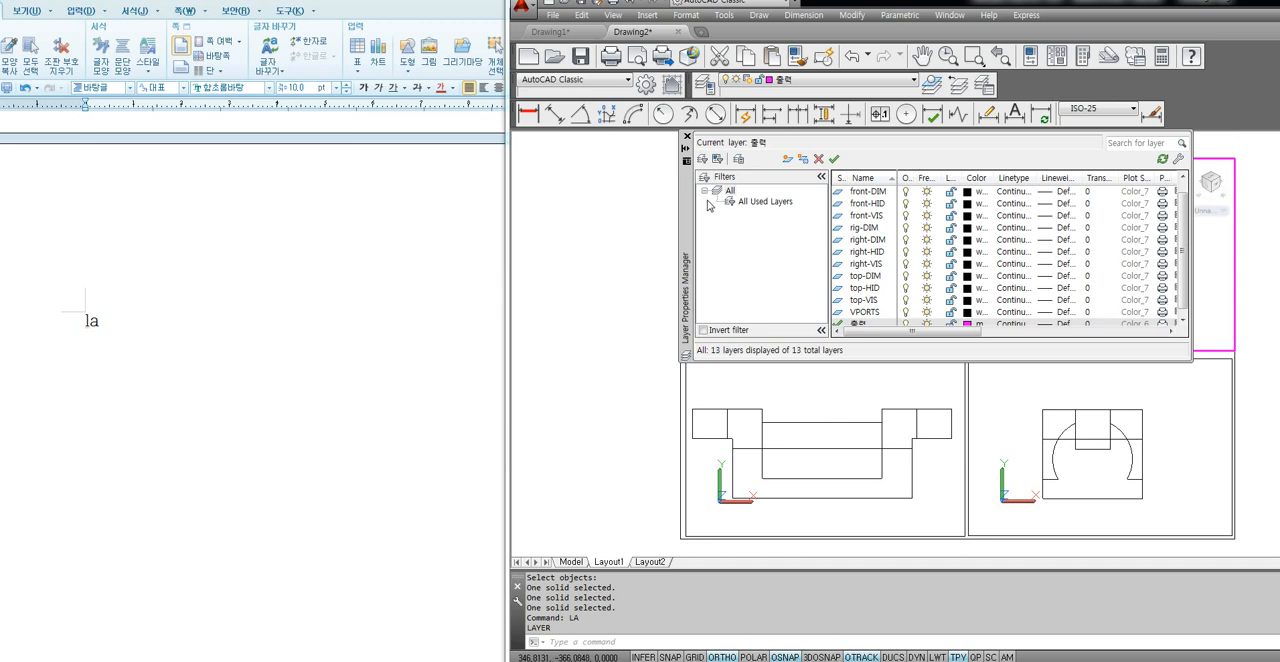
{"action": "left_click_drag", "start_coordinate": [688, 210], "coordinate": [566, 219]}
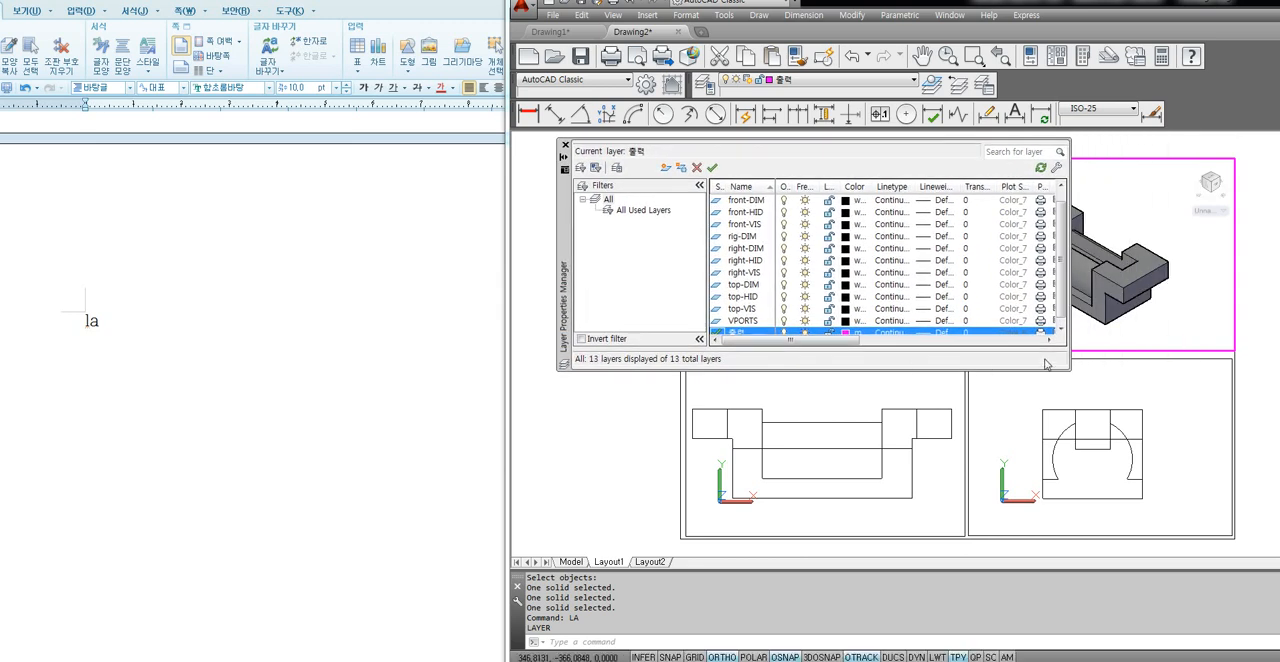
{"action": "left_click_drag", "start_coordinate": [1071, 374], "coordinate": [1240, 495]}
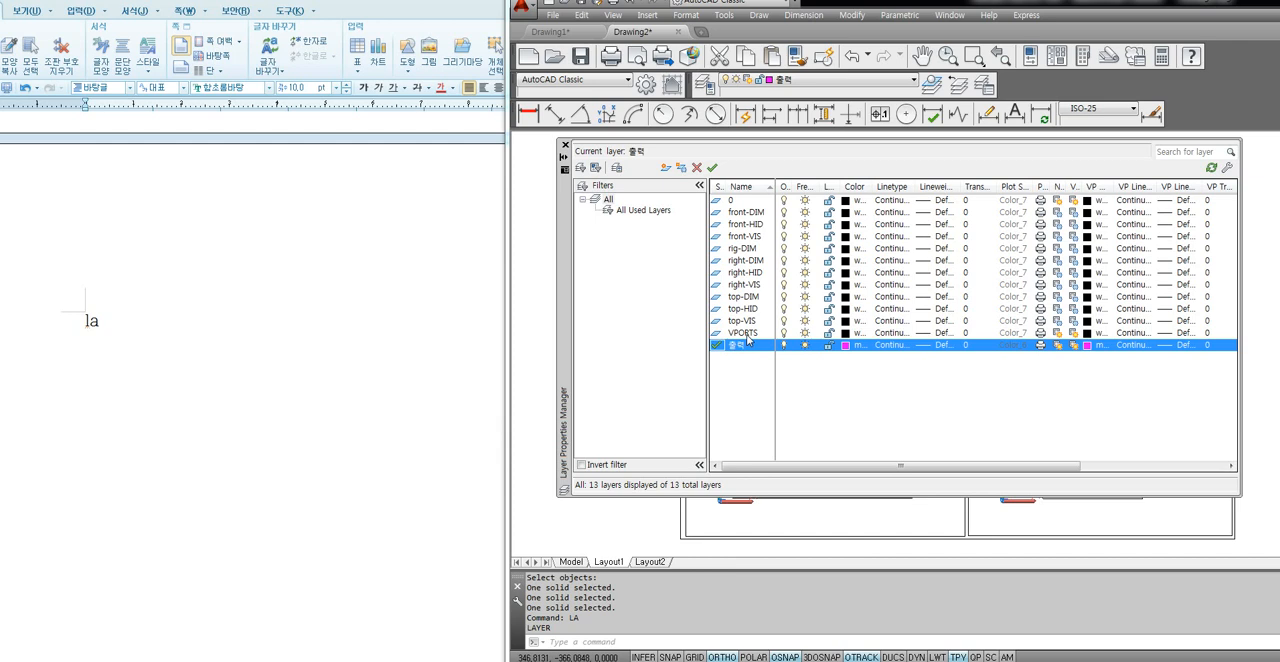
Examine layer 0, rig-DIM and the front view's DIM, HID and VIS layers in the layer list.
{"action": "left_click", "coordinate": [734, 251]}
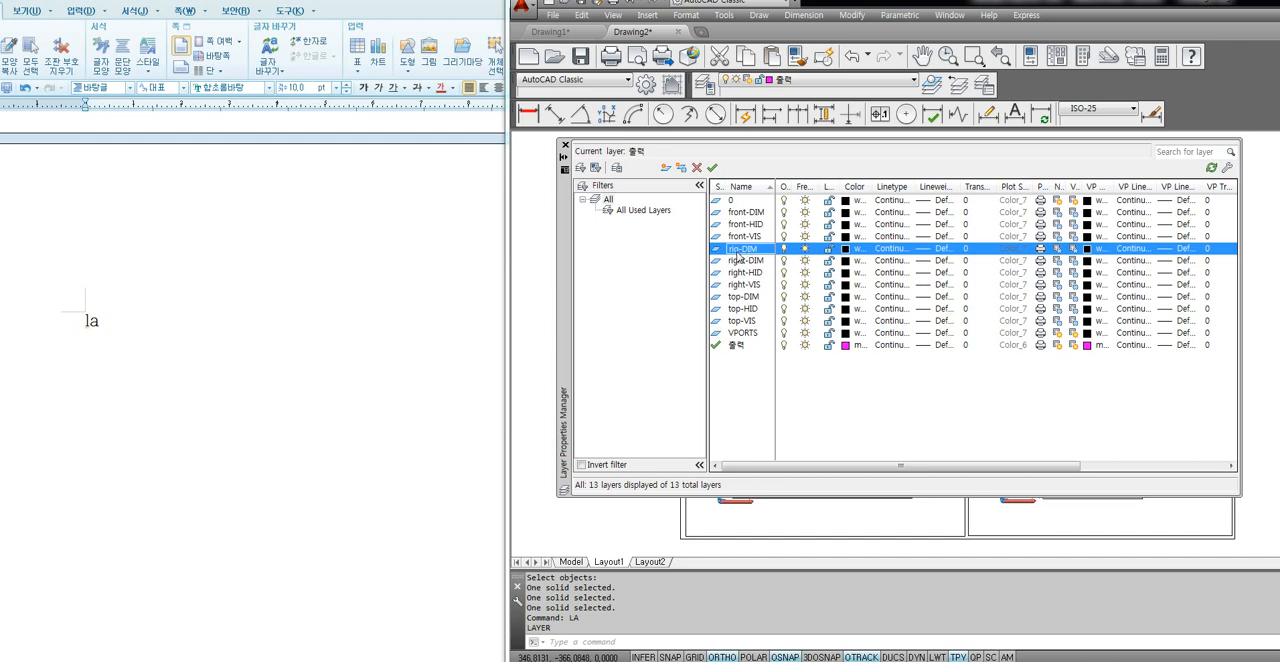
{"action": "left_click", "coordinate": [743, 203]}
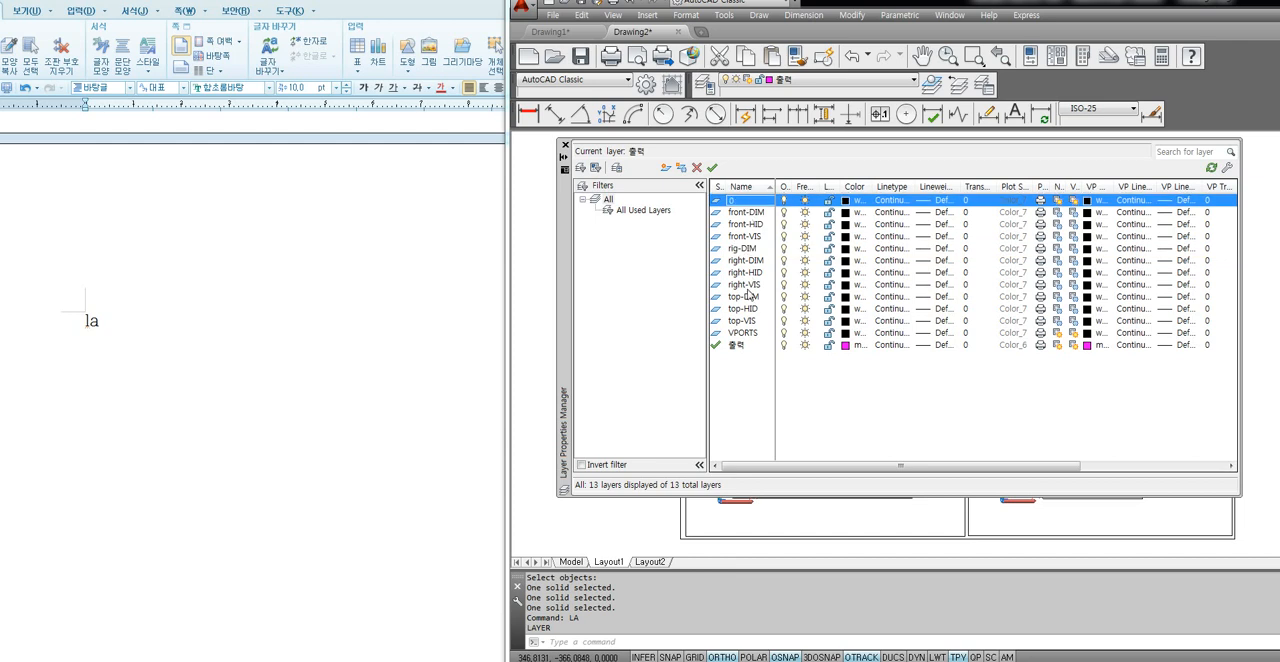
{"action": "left_click", "coordinate": [752, 215]}
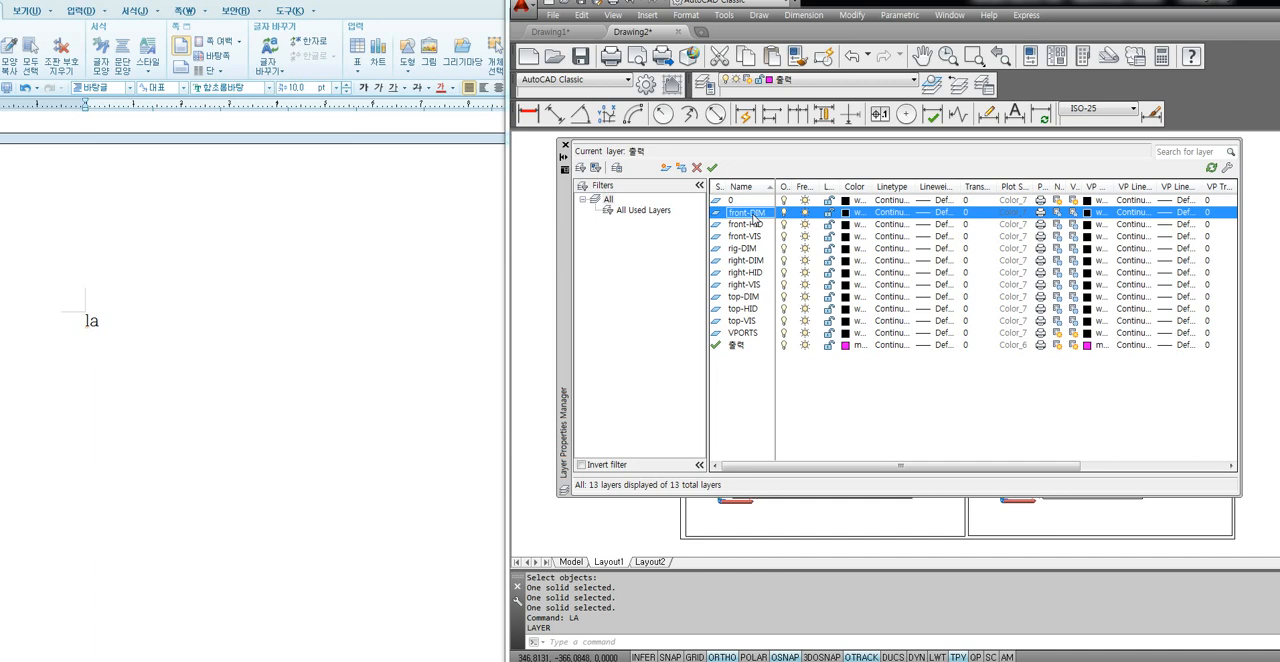
{"action": "left_click", "coordinate": [743, 228]}
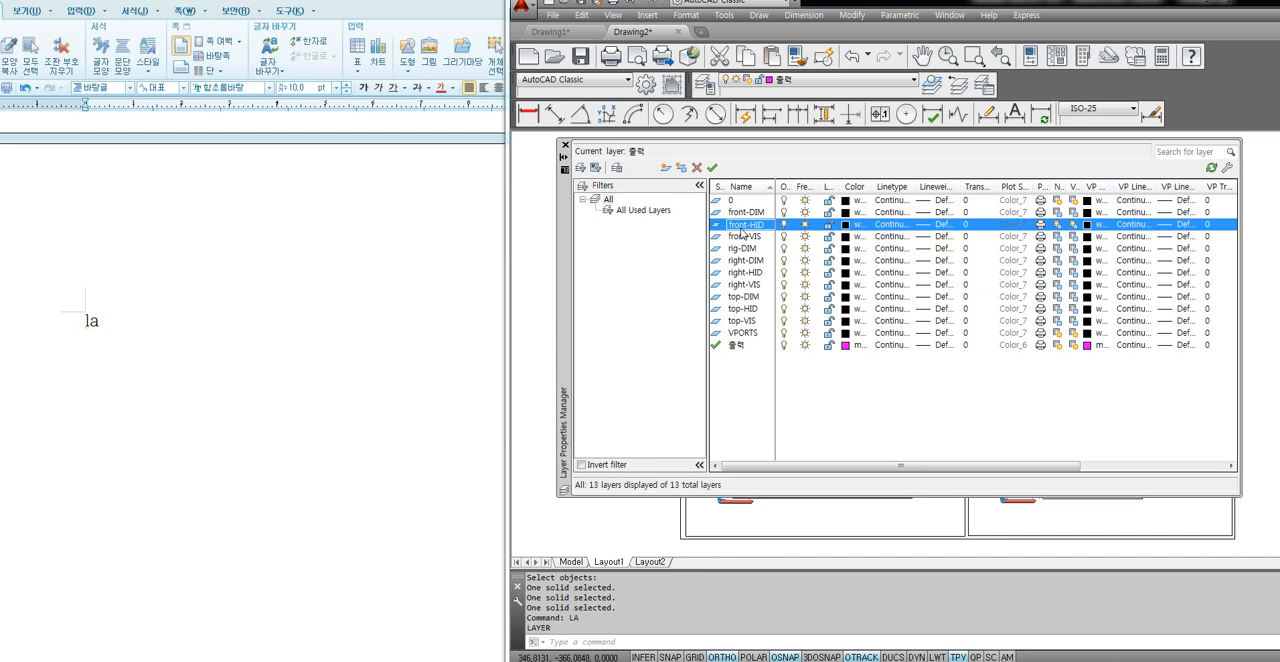
{"action": "left_click", "coordinate": [742, 237]}
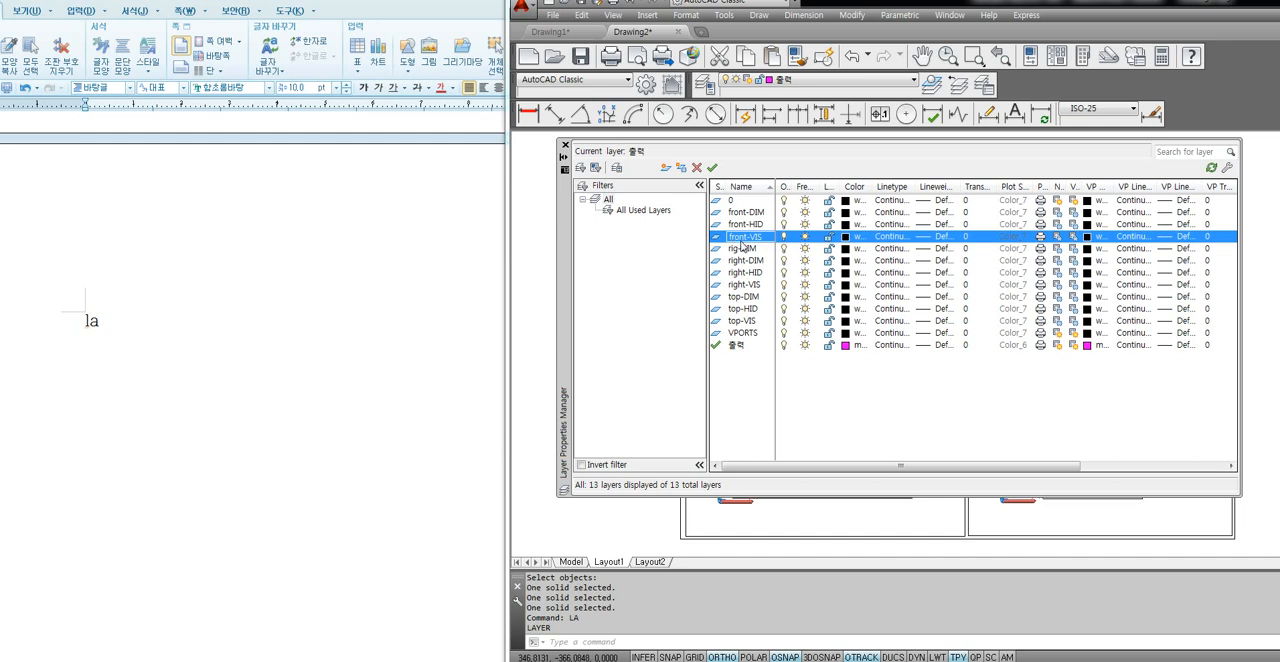
{"action": "left_click", "coordinate": [750, 225]}
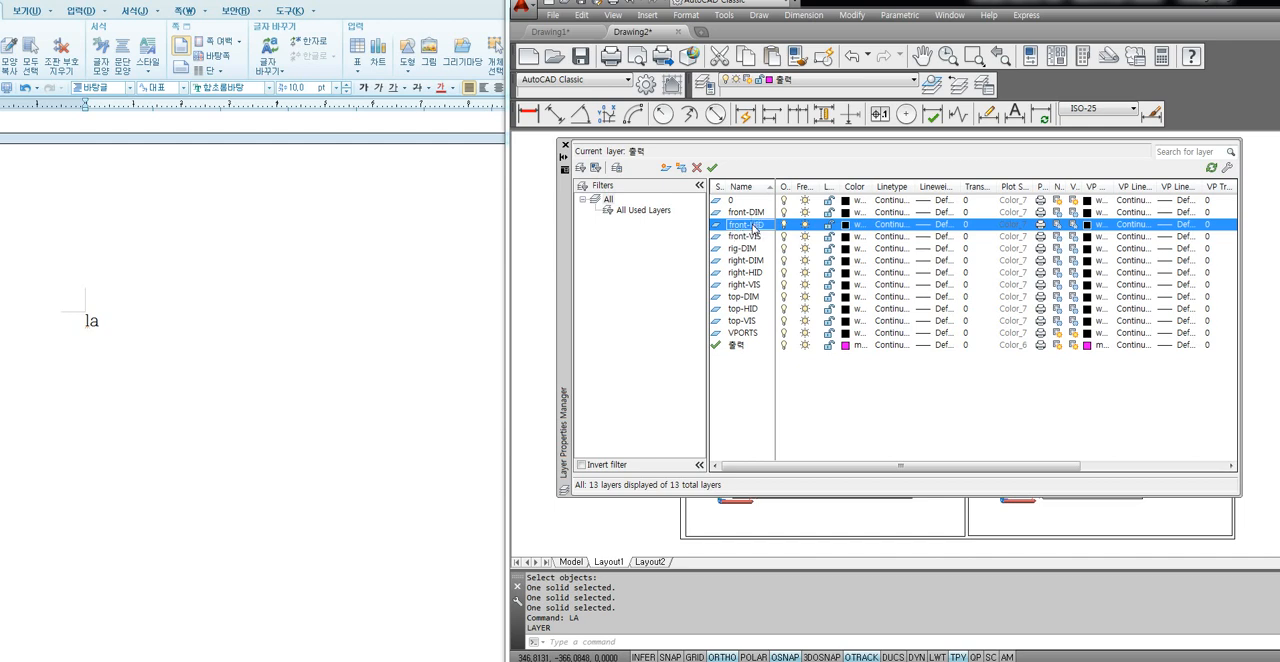
{"action": "left_click", "coordinate": [744, 214]}
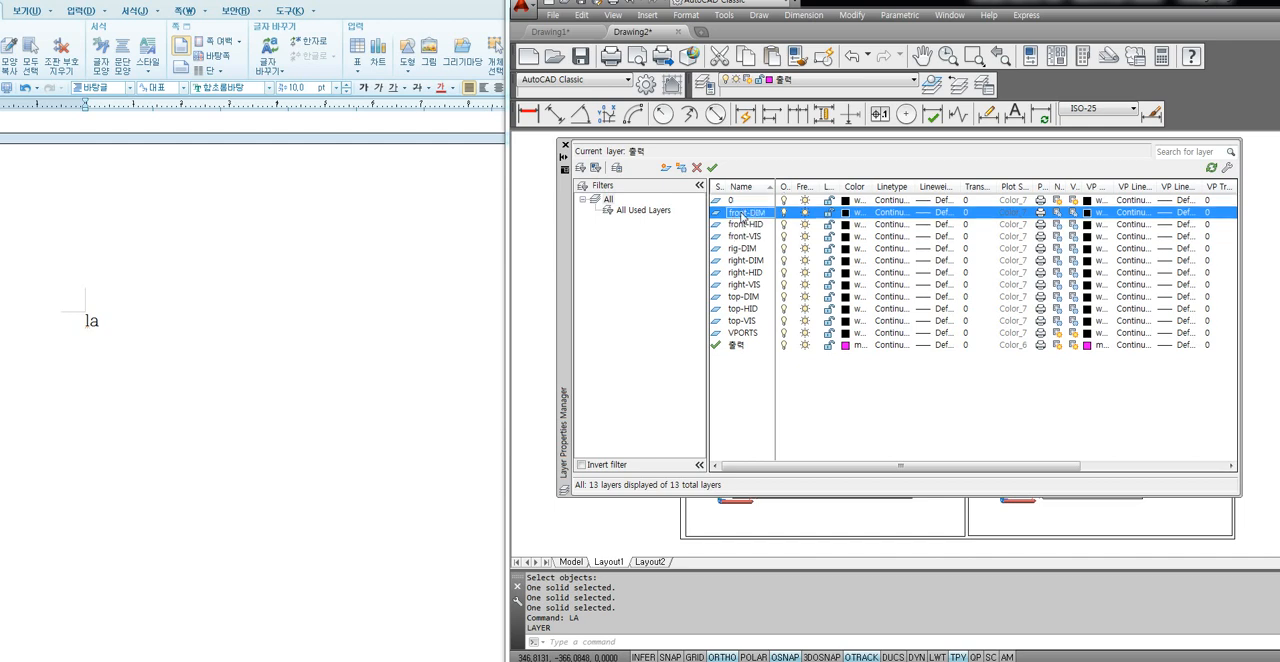
{"action": "left_click", "coordinate": [740, 226]}
{"action": "left_click", "coordinate": [739, 238]}
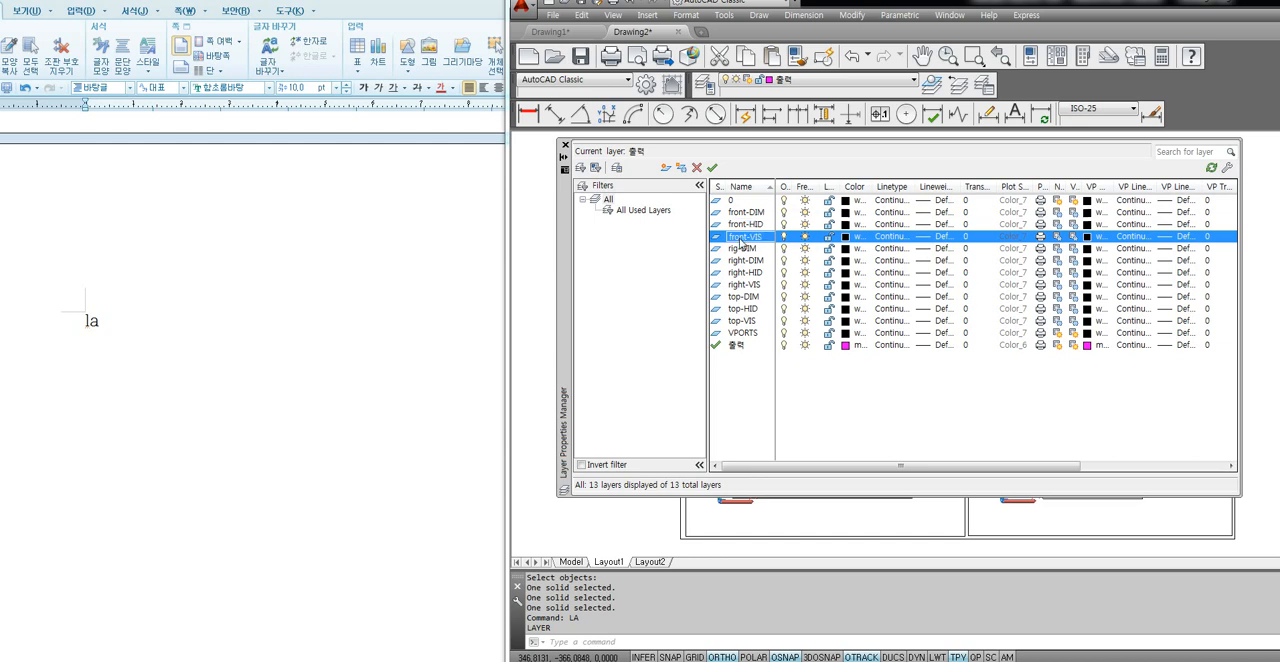
{"action": "left_click", "coordinate": [743, 251]}
Set the color of the front-HID, right-HID and top-HID layers together to blue.
{"action": "left_click", "coordinate": [748, 226]}
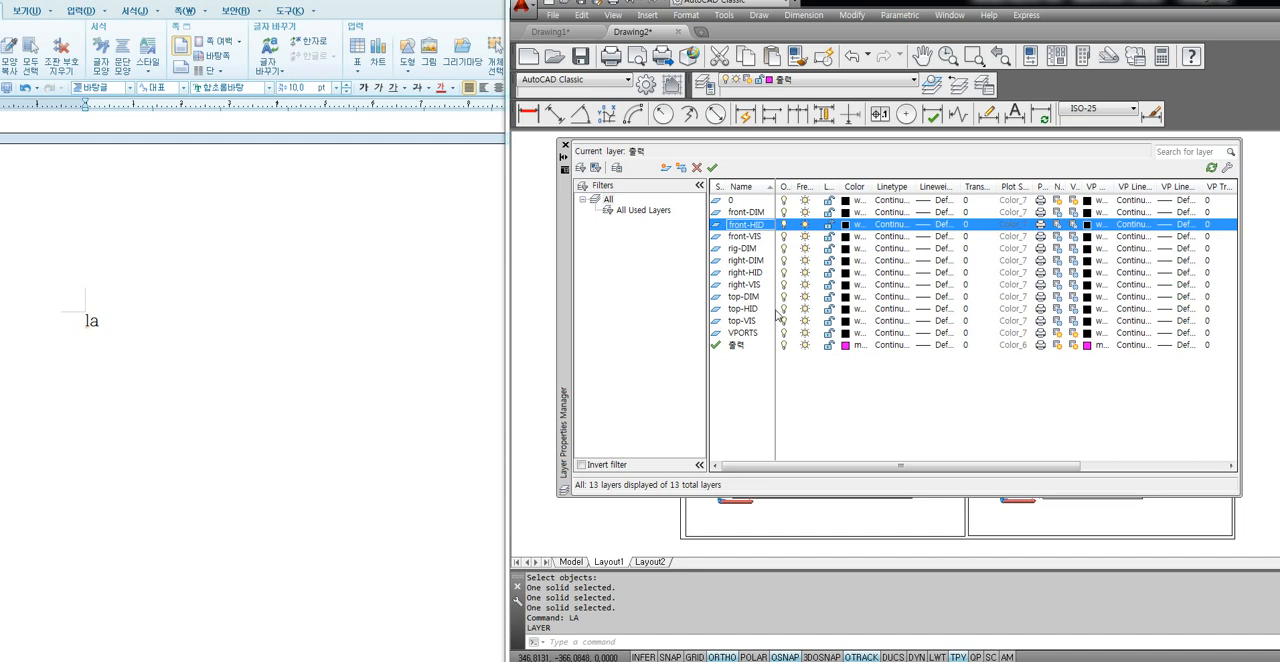
{"action": "left_click", "coordinate": [747, 273], "text": "ctrl"}
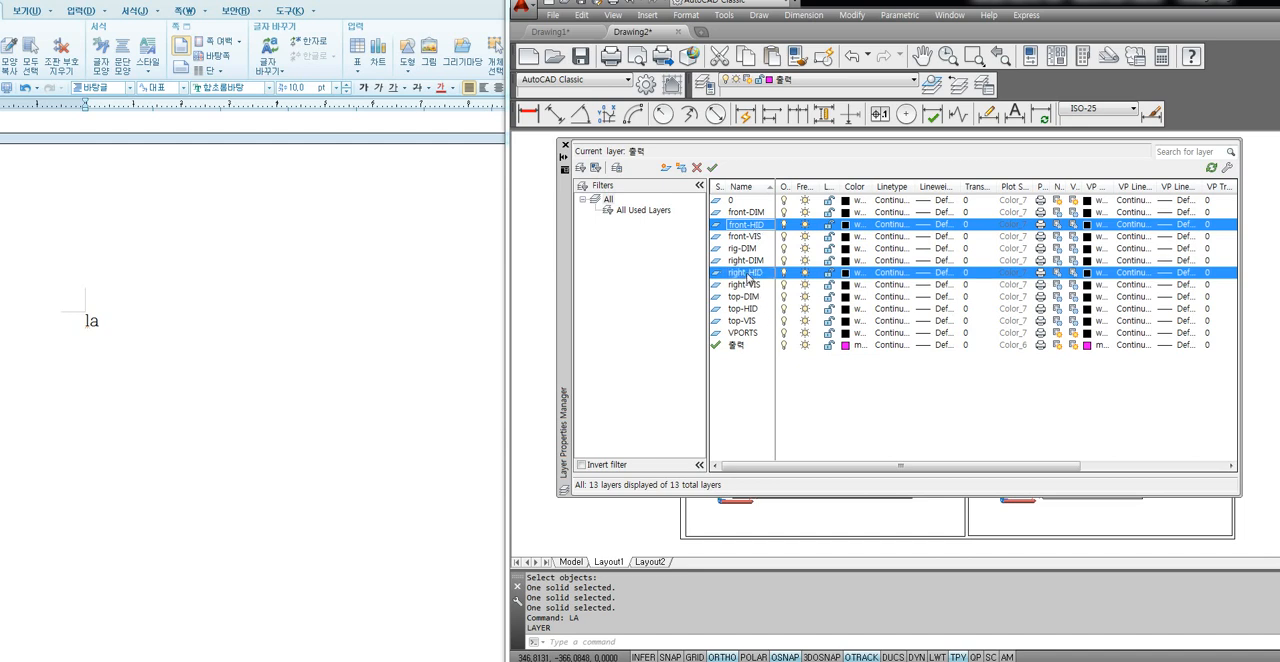
{"action": "left_click", "coordinate": [749, 309], "text": "ctrl"}
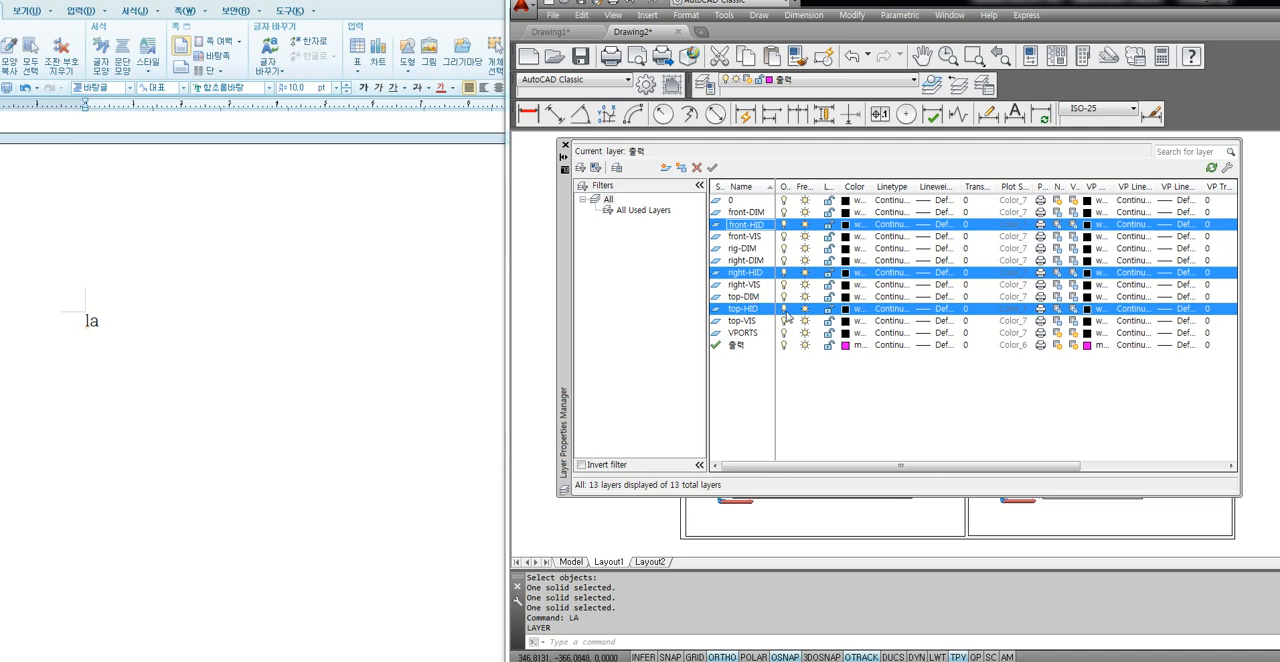
{"action": "left_click", "coordinate": [845, 311]}
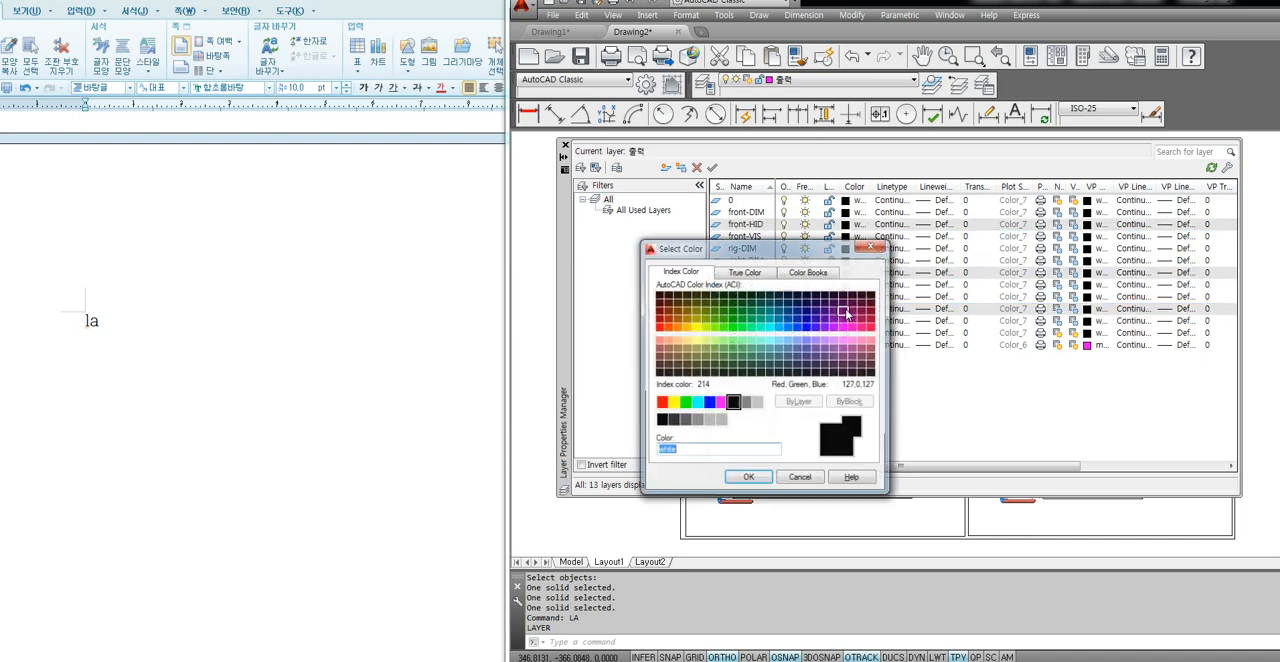
{"action": "left_click", "coordinate": [709, 402]}
{"action": "left_click", "coordinate": [748, 478]}
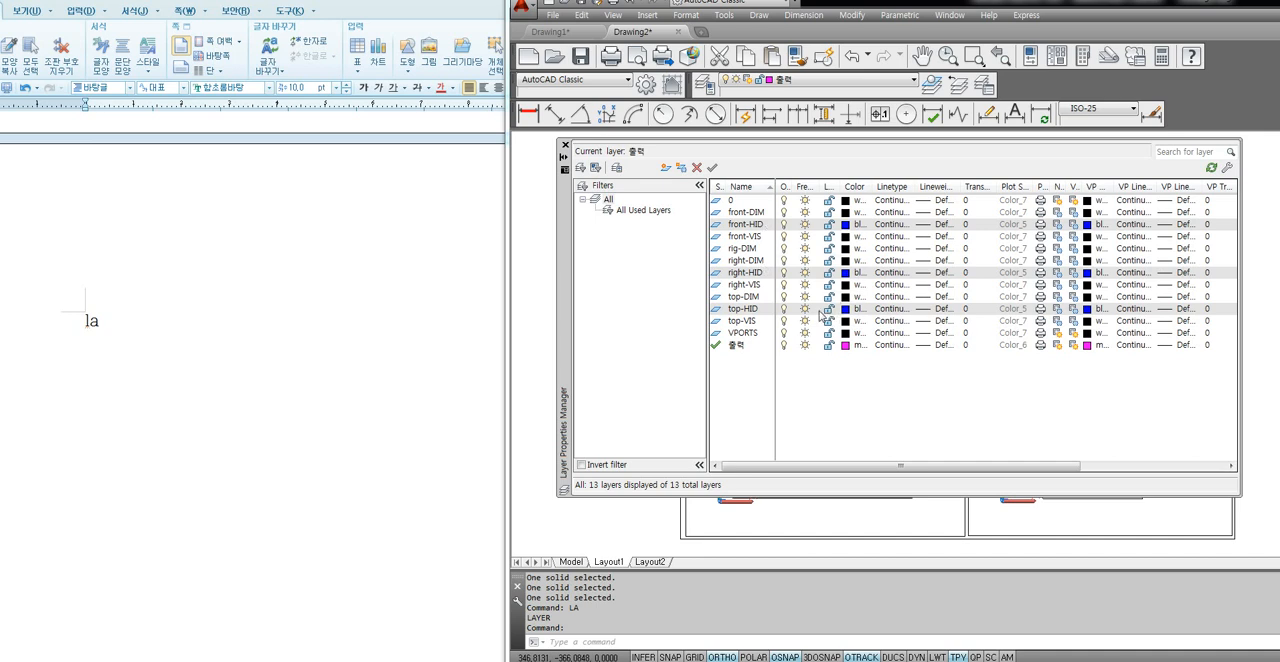
Load the CENTER linetype from acadiso.lin while choosing a linetype for the three selected HID layers.
{"action": "left_click", "coordinate": [886, 310]}
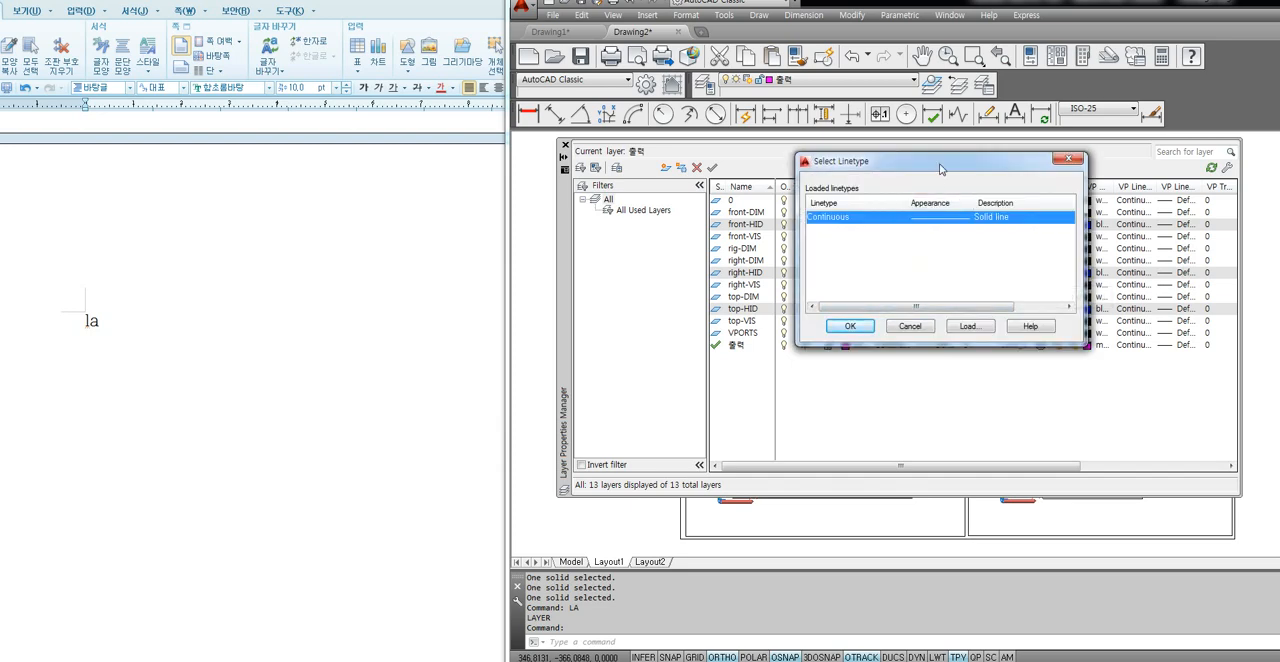
{"action": "left_click_drag", "start_coordinate": [937, 170], "coordinate": [859, 194]}
{"action": "left_click", "coordinate": [893, 356]}
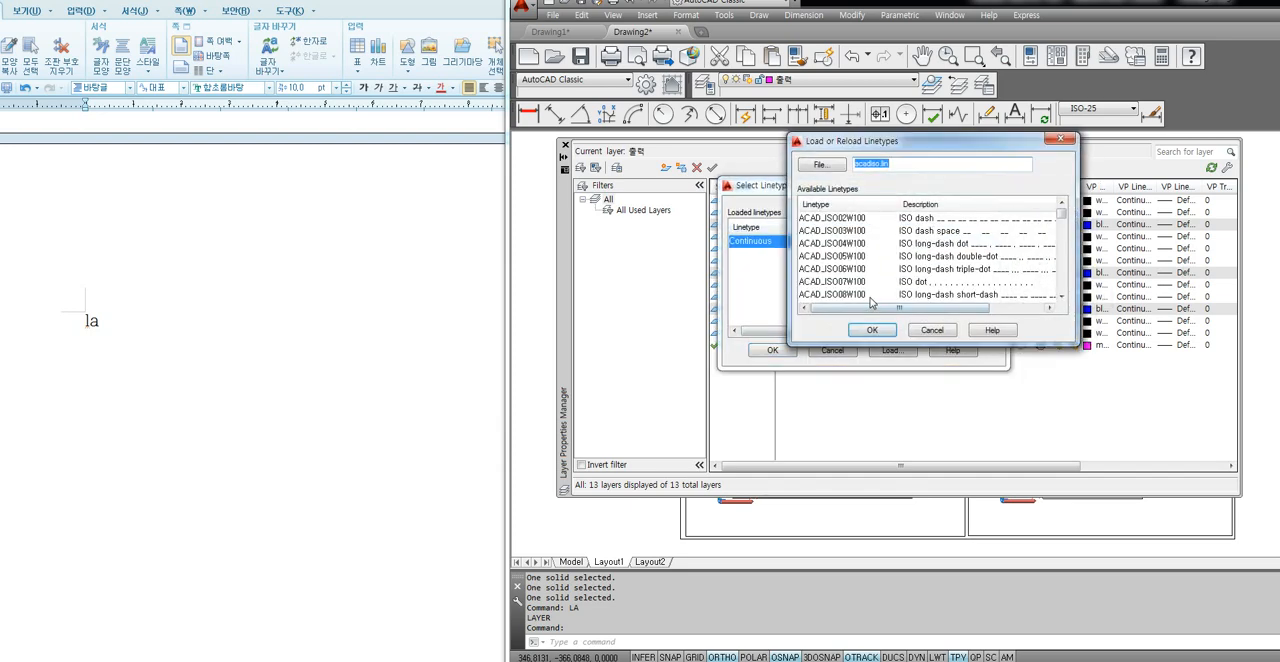
{"action": "left_click", "coordinate": [828, 257]}
{"action": "scroll", "coordinate": [828, 257], "scroll_direction": "down", "scroll_amount": 6}
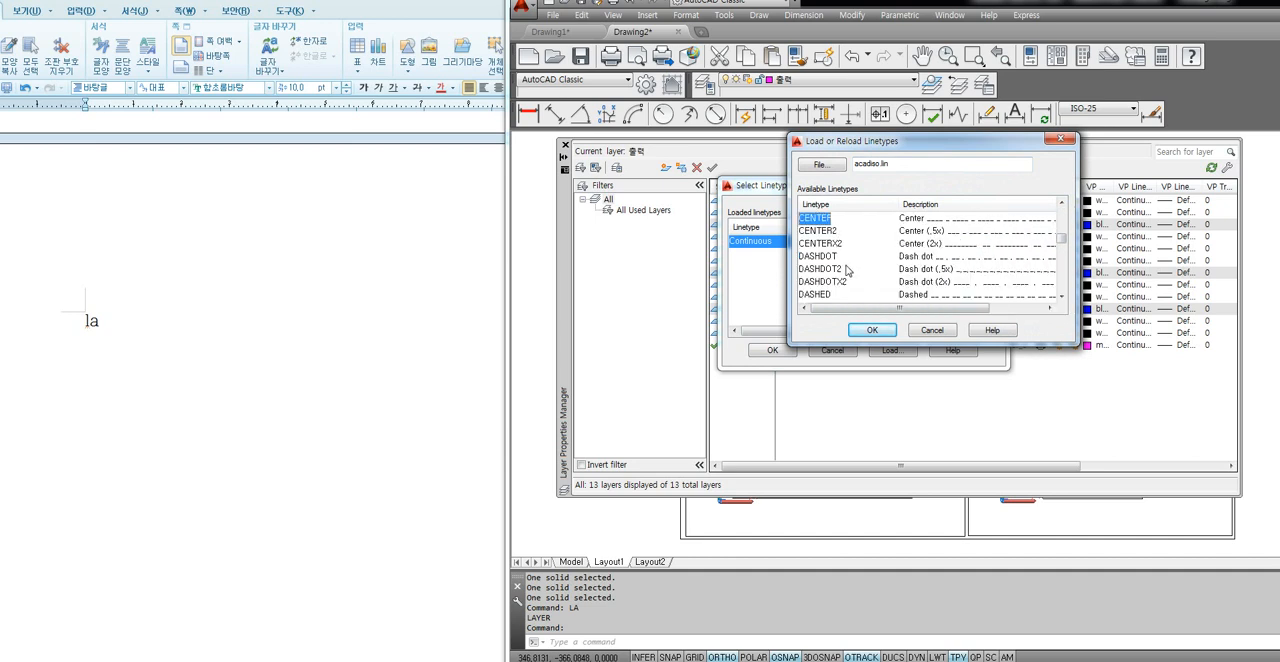
{"action": "left_click", "coordinate": [816, 231]}
{"action": "left_click", "coordinate": [820, 244]}
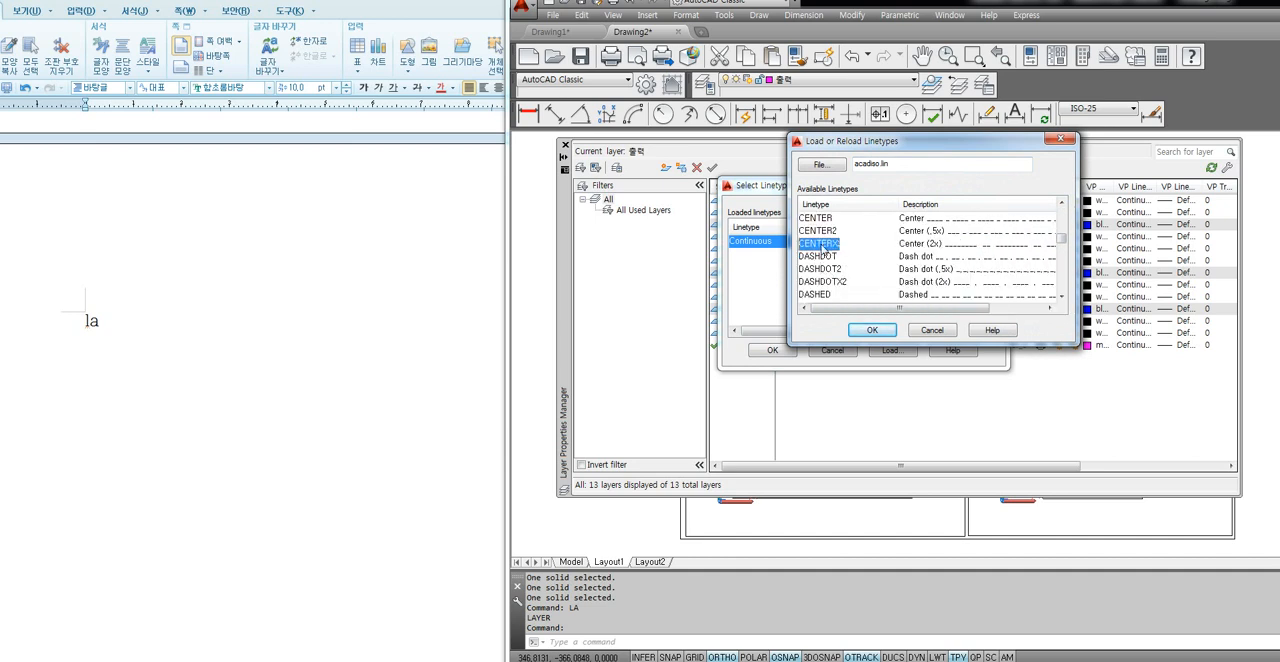
{"action": "left_click", "coordinate": [820, 231]}
{"action": "left_click", "coordinate": [816, 218]}
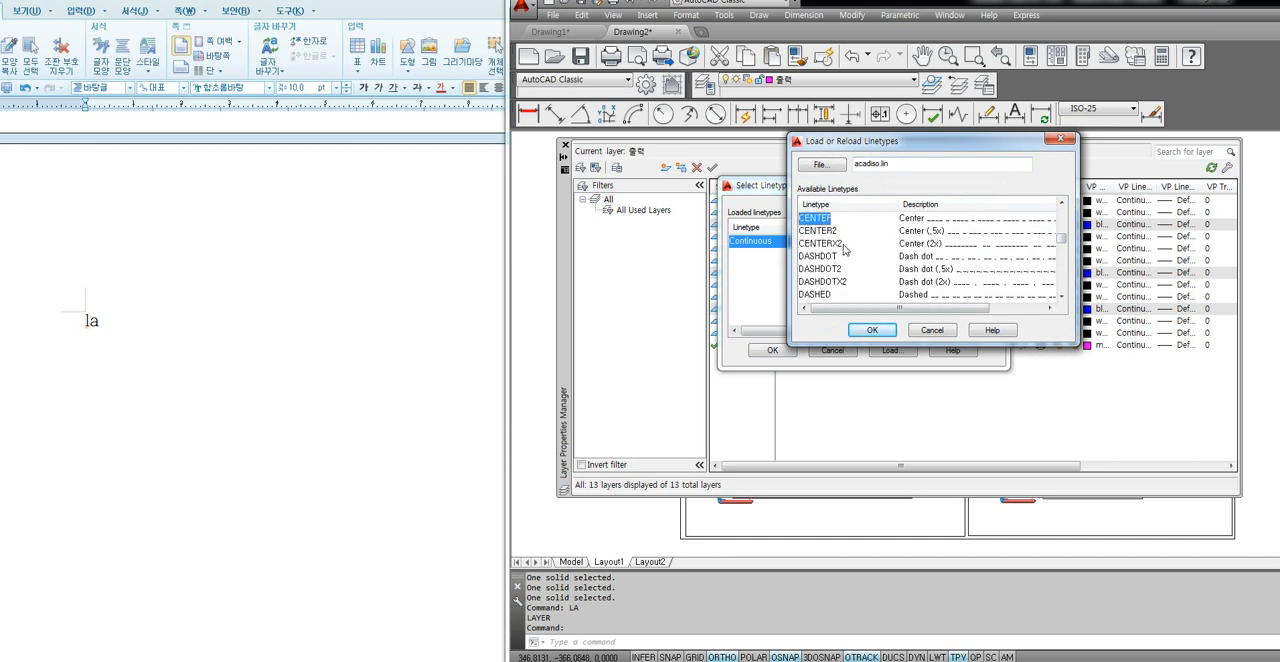
{"action": "left_click", "coordinate": [881, 333]}
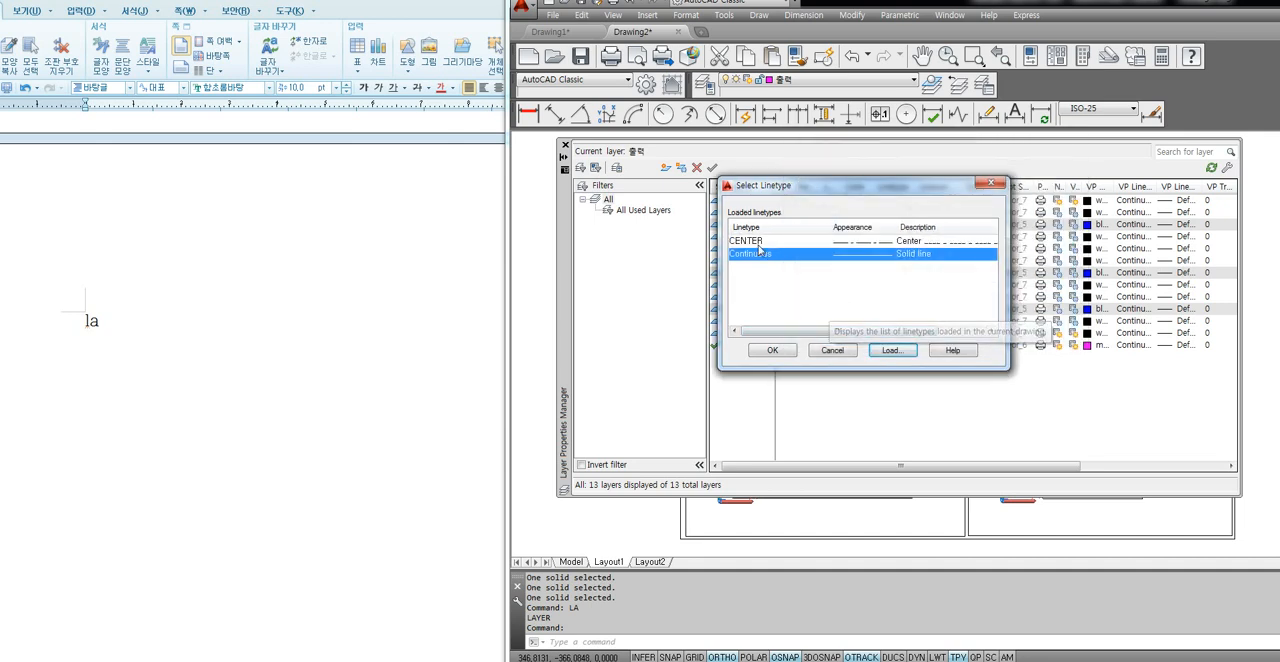
Assign the CENTER linetype to the front-HID, right-HID and top-HID layers and close the layer manager.
{"action": "left_click", "coordinate": [752, 242]}
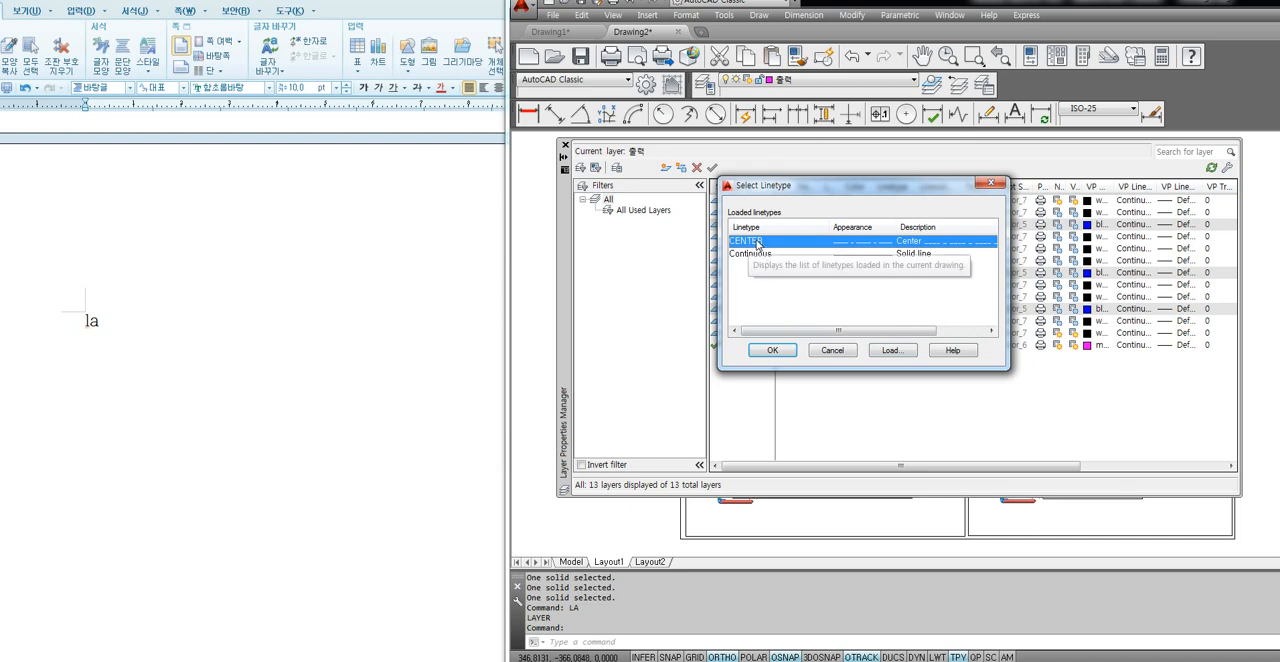
{"action": "left_click", "coordinate": [776, 351]}
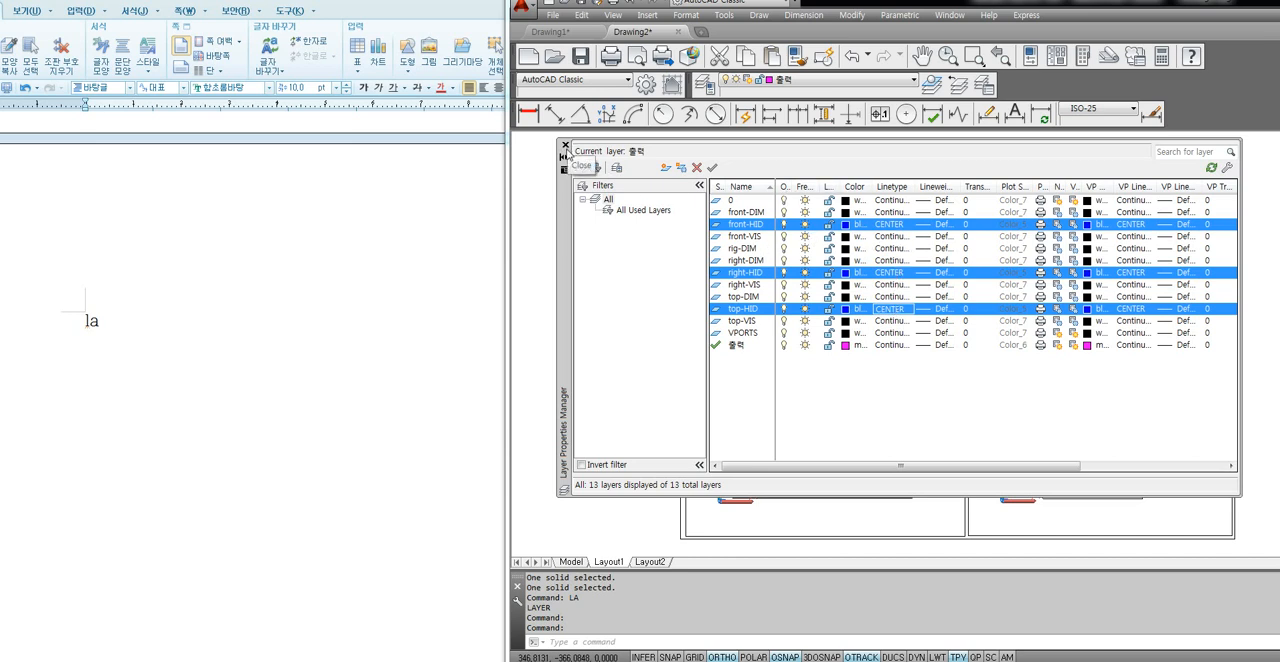
{"action": "left_click", "coordinate": [564, 146]}
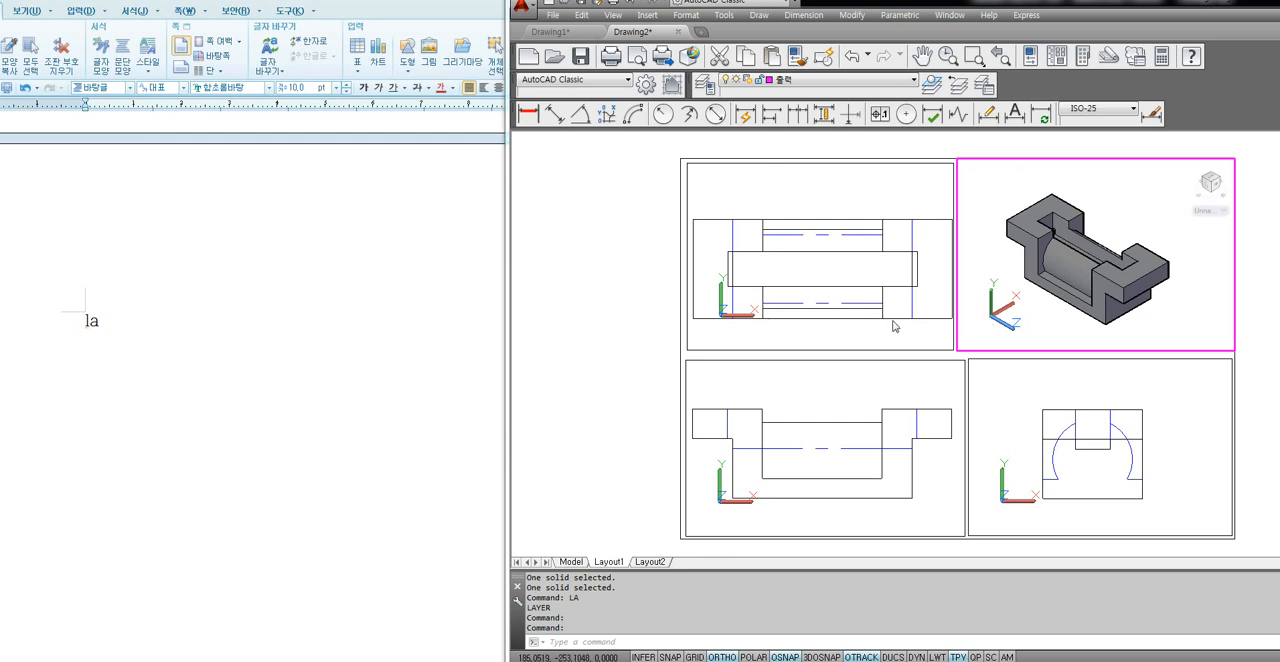
Activate the top, front and right viewports in turn to examine their hidden lines.
{"action": "left_click", "coordinate": [841, 247]}
{"action": "left_click", "coordinate": [846, 417]}
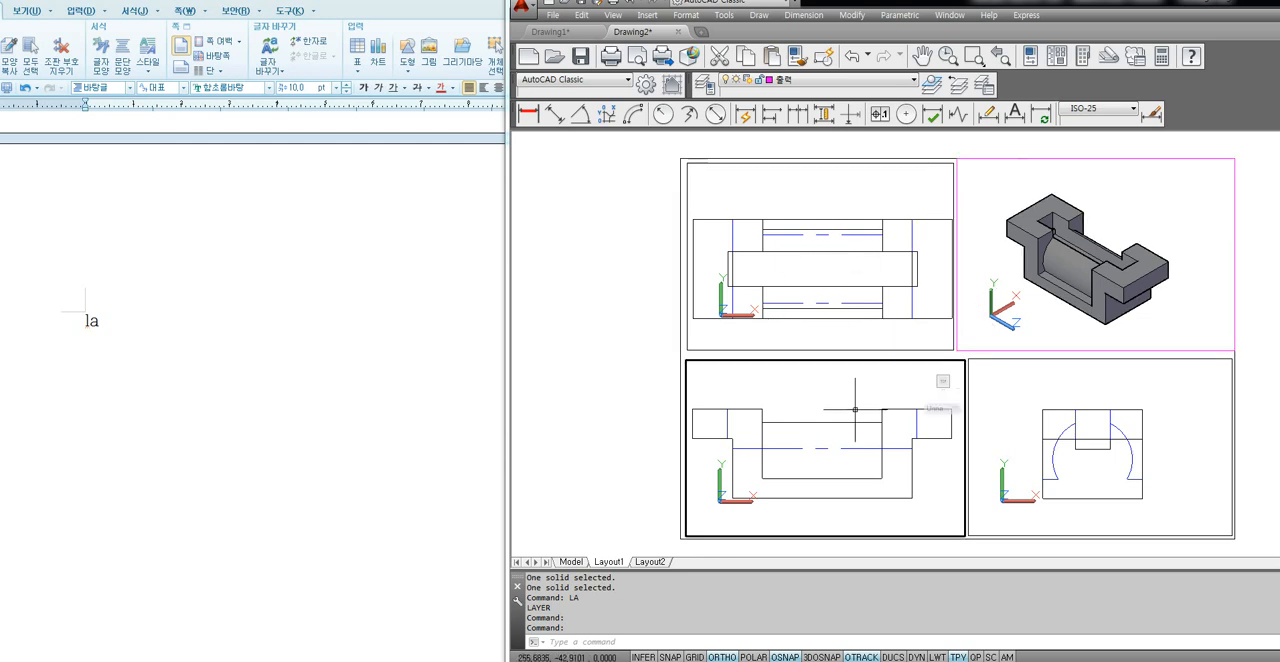
{"action": "left_click", "coordinate": [1069, 415]}
{"action": "left_click", "coordinate": [925, 395]}
{"action": "left_click", "coordinate": [830, 300]}
{"action": "left_click", "coordinate": [872, 376]}
{"action": "left_click", "coordinate": [825, 275]}
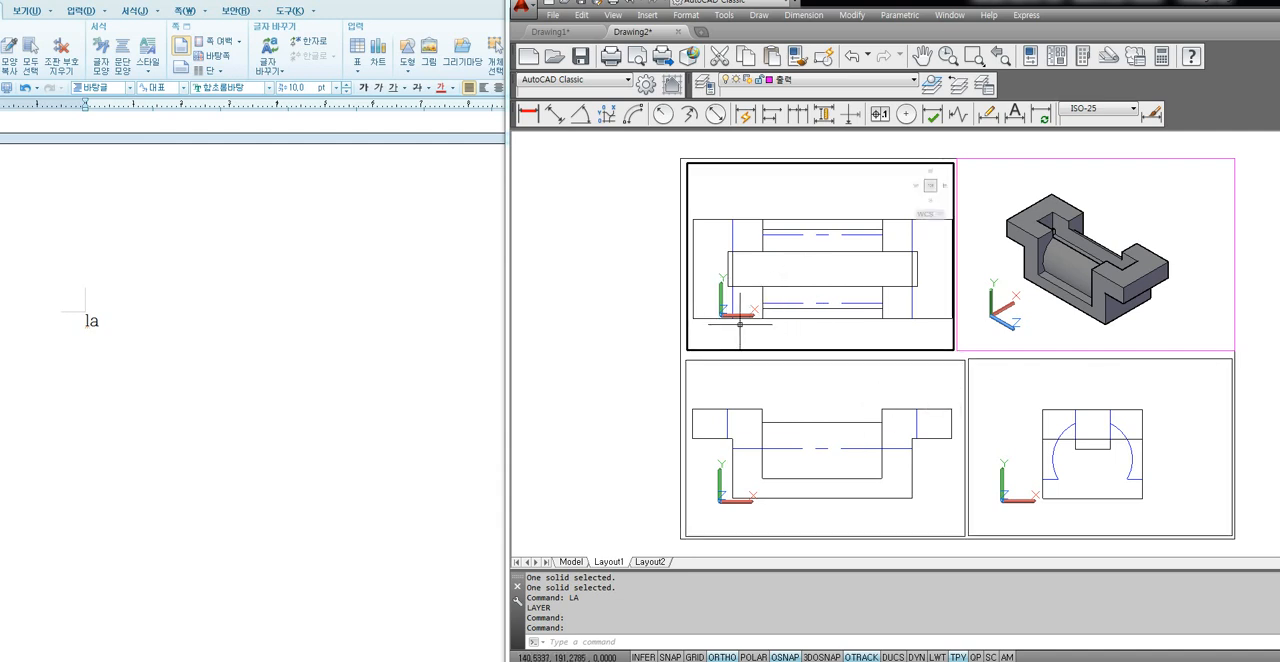
{"action": "left_click", "coordinate": [805, 410]}
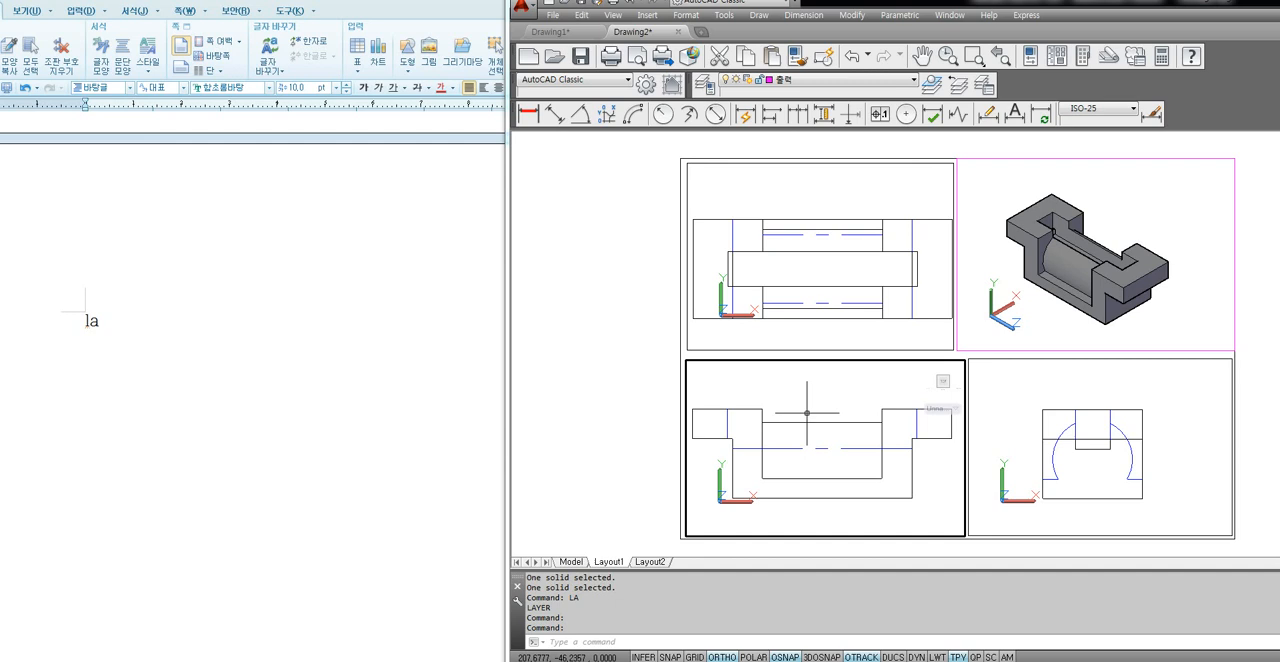
{"action": "left_click", "coordinate": [1032, 416]}
{"action": "left_click", "coordinate": [877, 312]}
{"action": "left_click", "coordinate": [872, 410]}
Set the visual style of the top view's viewport to 2D wireframe with SHADEMODE.
{"action": "left_click", "coordinate": [860, 320]}
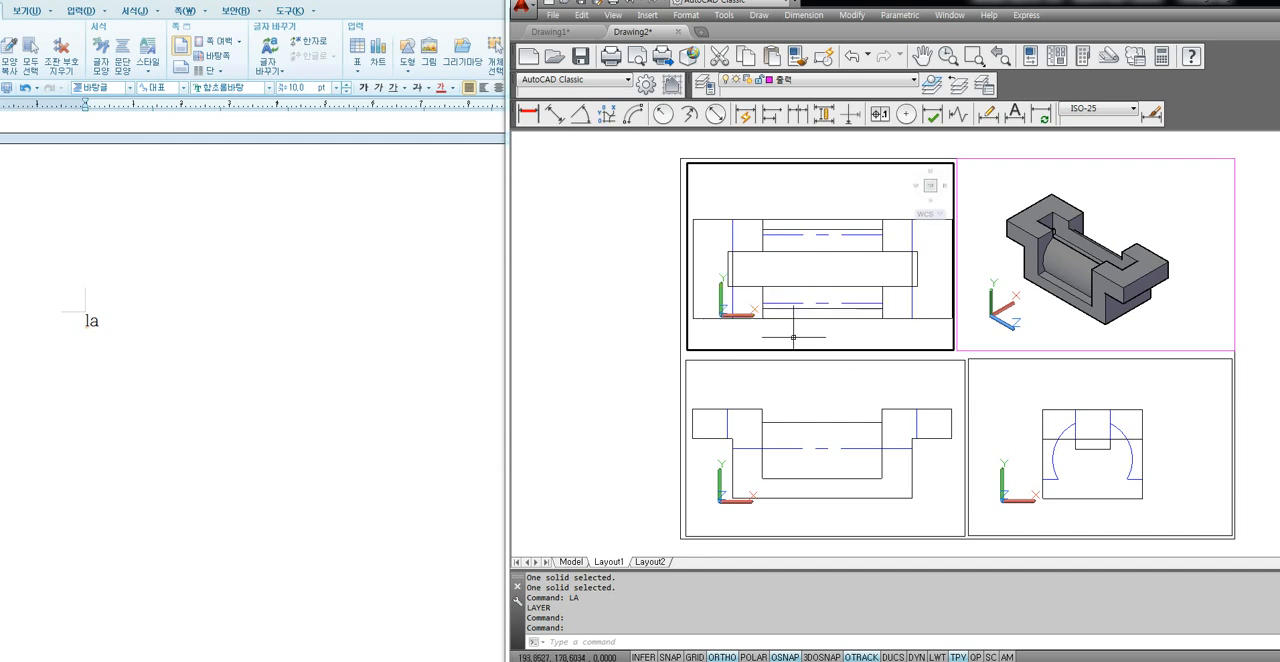
{"action": "type", "text": "SHA"}
{"action": "key", "text": "Return"}
{"action": "type", "text": "2"}
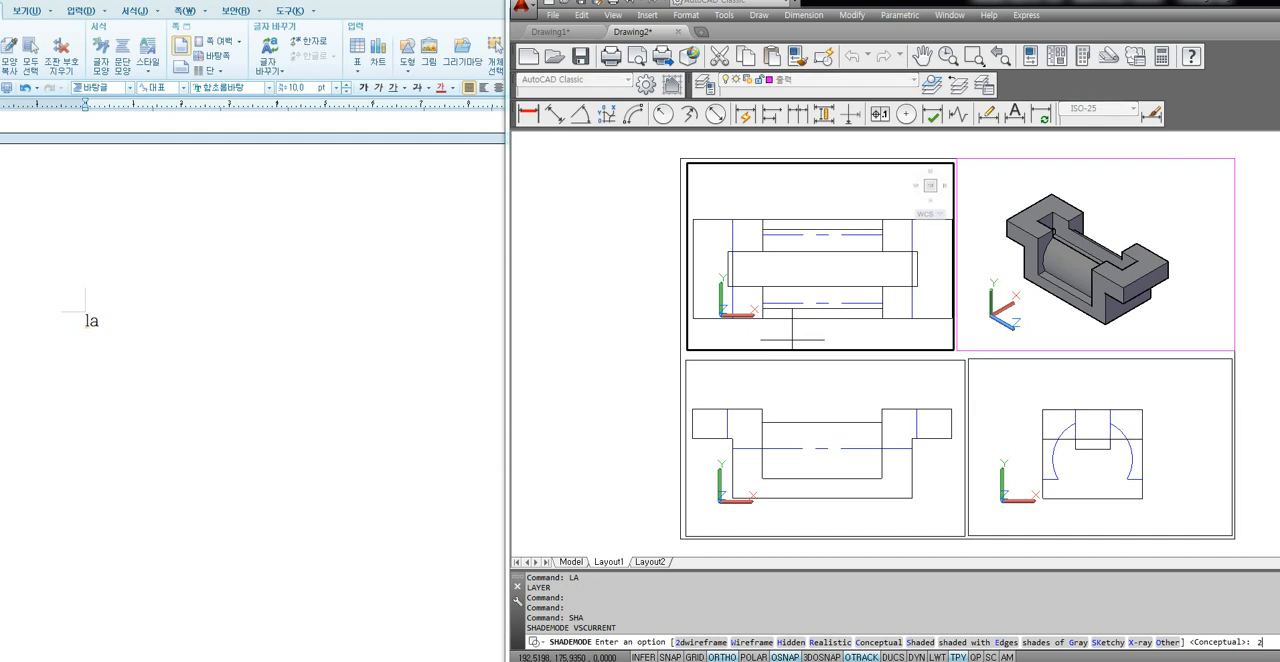
{"action": "key", "text": "Return"}
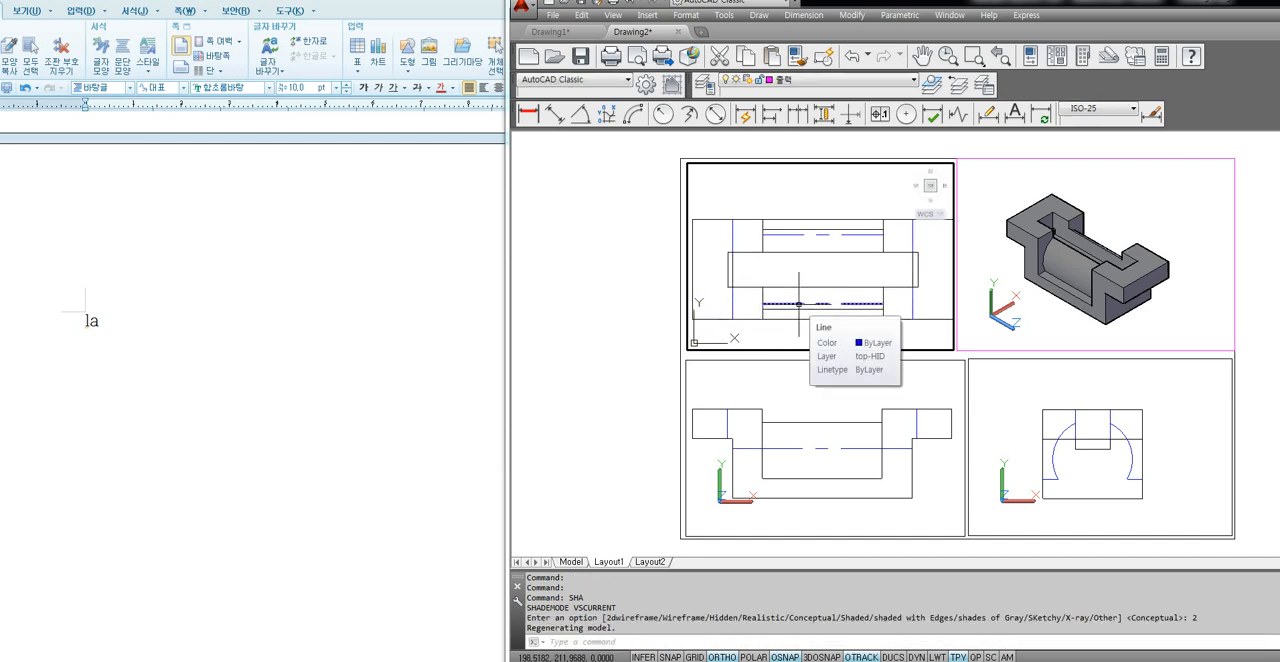
Set the visual style of the front view's viewport to 2D wireframe.
{"action": "left_click", "coordinate": [790, 410]}
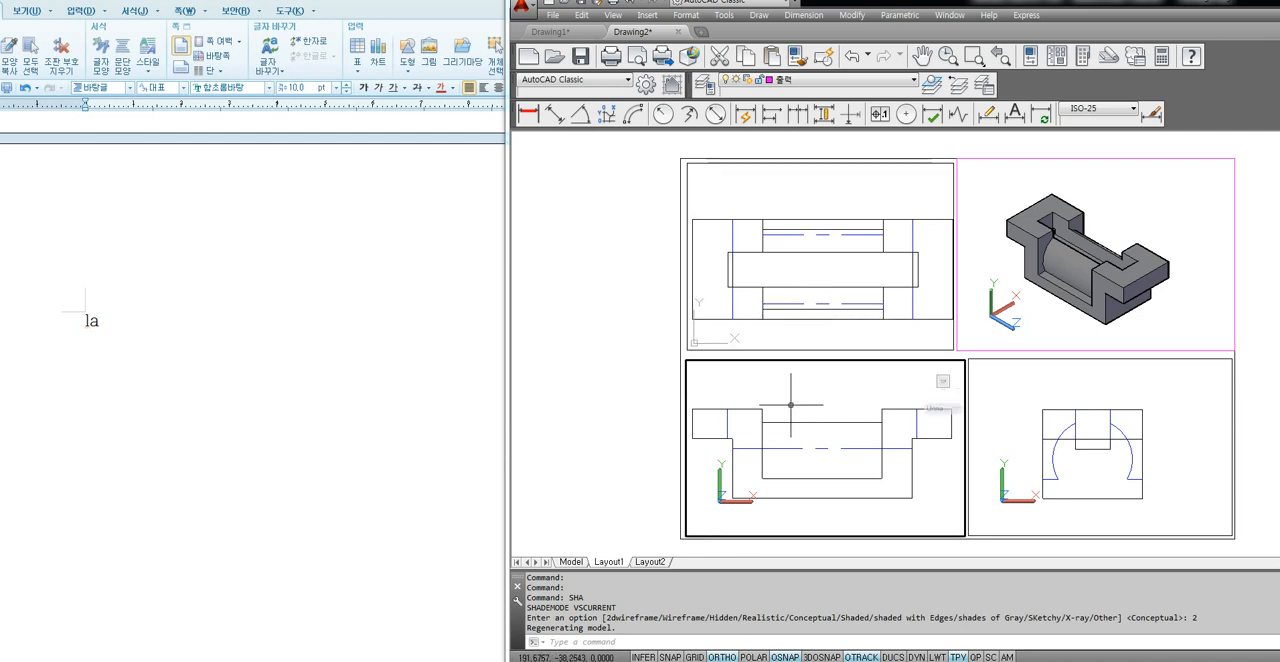
{"action": "type", "text": "sha"}
{"action": "key", "text": "Return"}
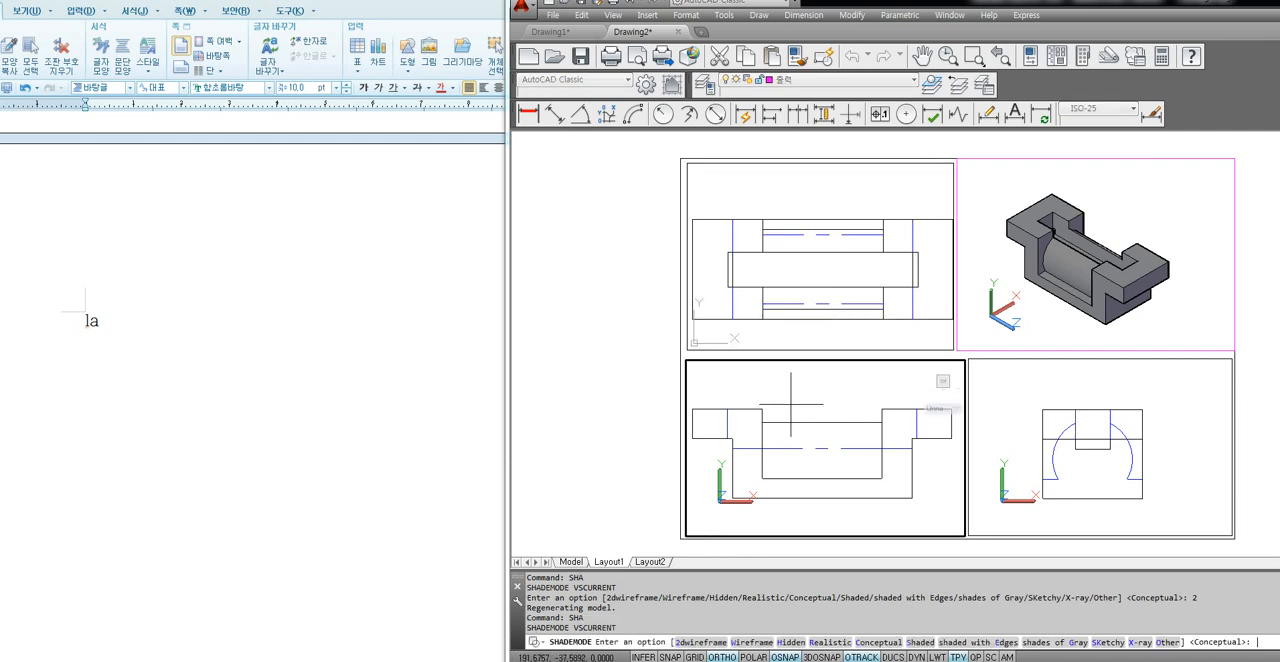
{"action": "type", "text": "2"}
{"action": "key", "text": "Return"}
Set the visual style of the right view's viewport to 2D wireframe.
{"action": "left_click", "coordinate": [1010, 437]}
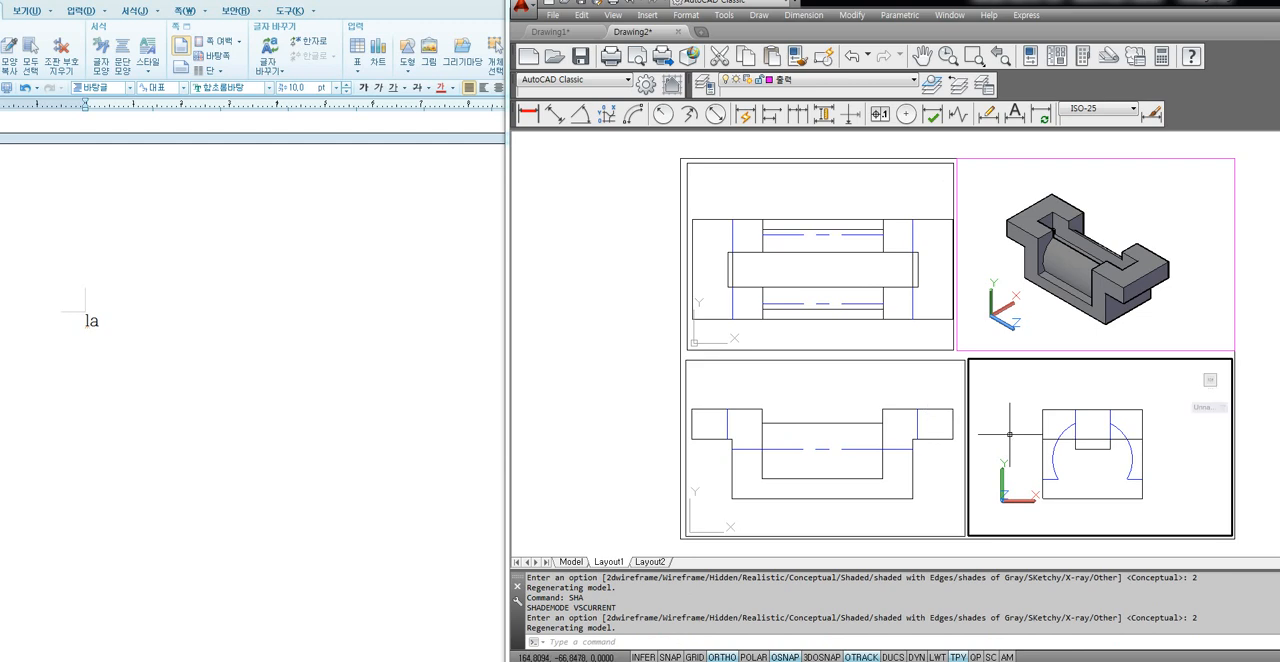
{"action": "type", "text": "sha"}
{"action": "key", "text": "Return"}
{"action": "type", "text": "2"}
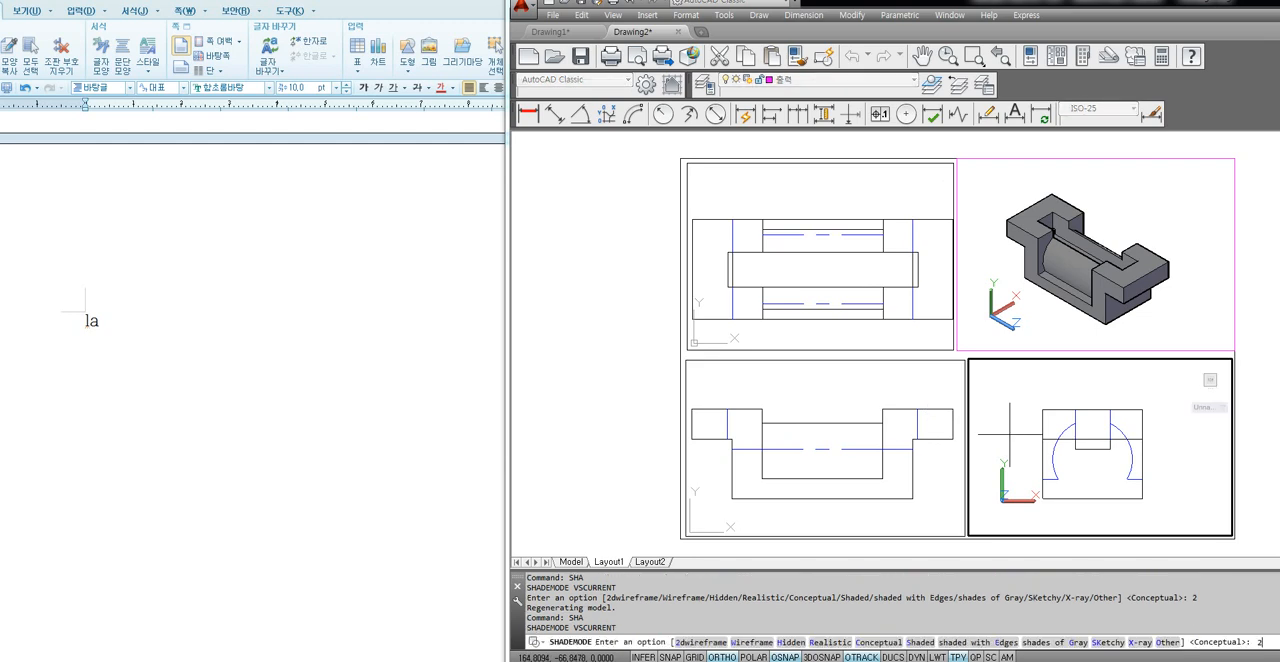
{"action": "key", "text": "Return"}
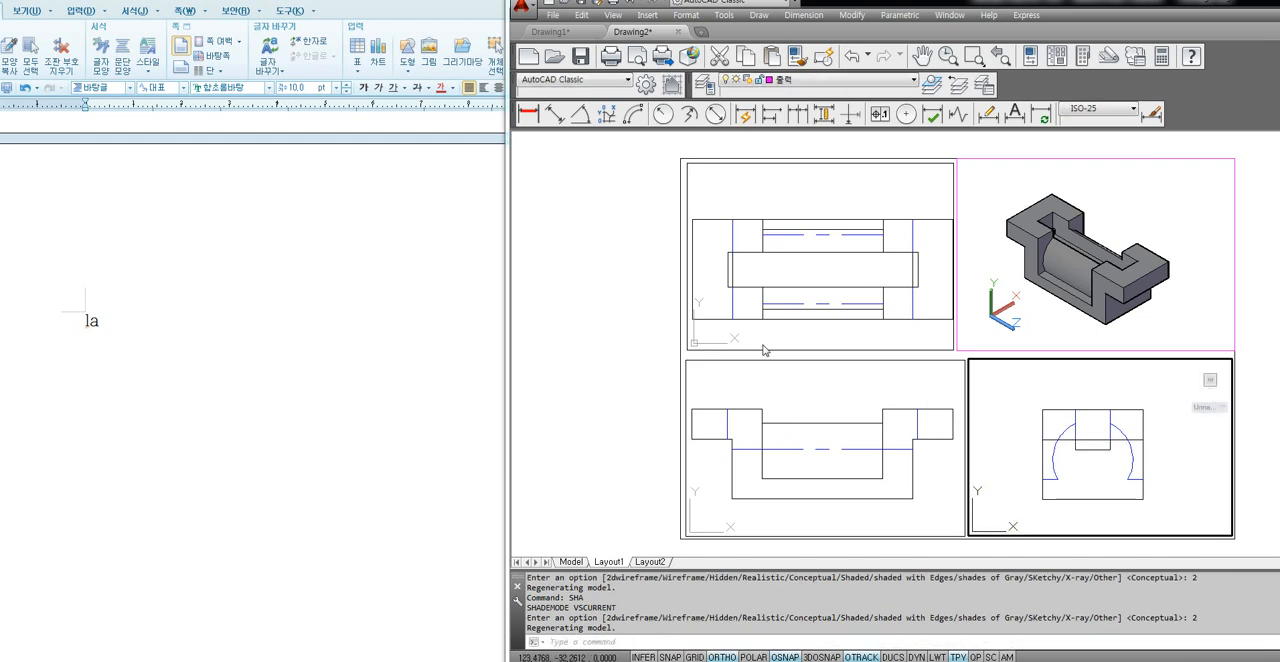
Make the front viewport current and select the front-HID, right-HID and top-HID layers together in the layer manager.
{"action": "key", "text": "ctrl+r"}
{"action": "key", "text": "ctrl+r"}
{"action": "key", "text": "ctrl+r"}
{"action": "key", "text": "ctrl+r"}
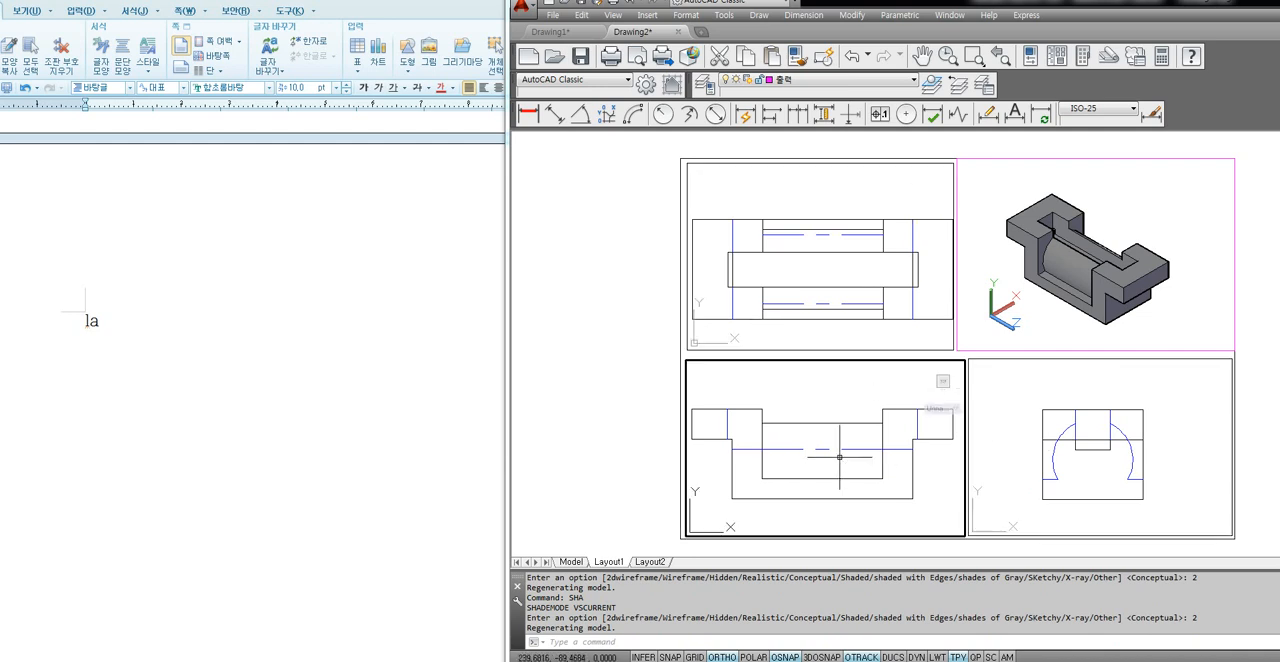
{"action": "type", "text": "la"}
{"action": "key", "text": "Return"}
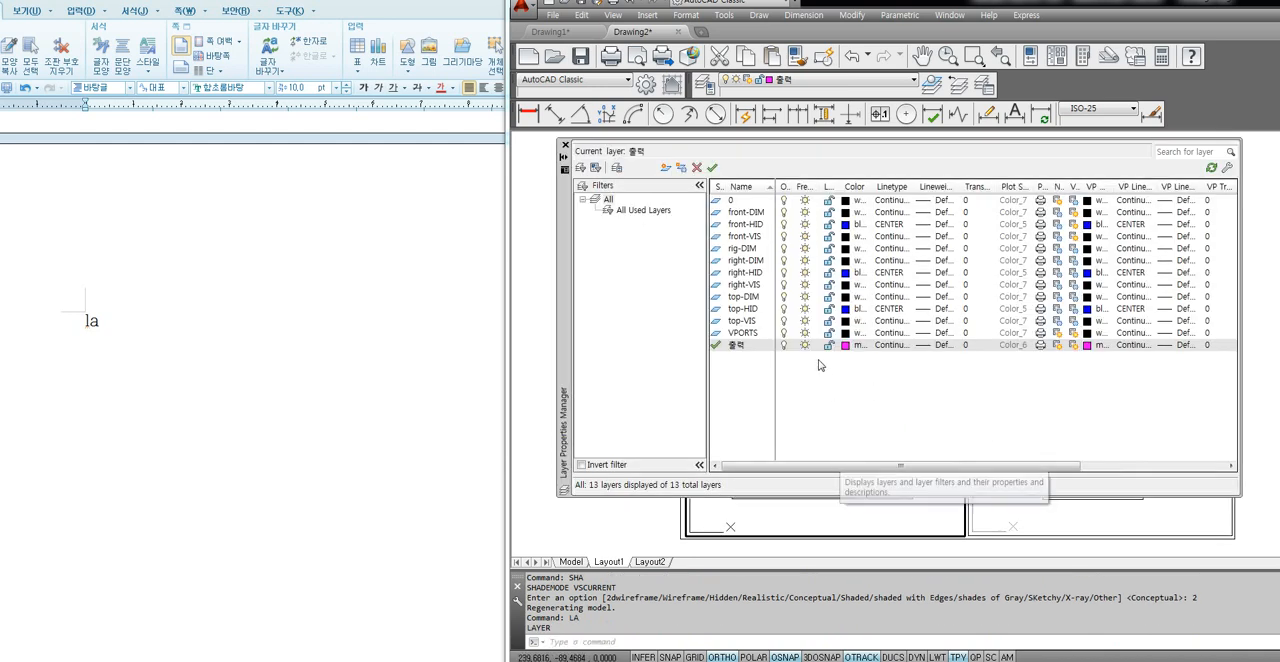
{"action": "left_click", "coordinate": [751, 313]}
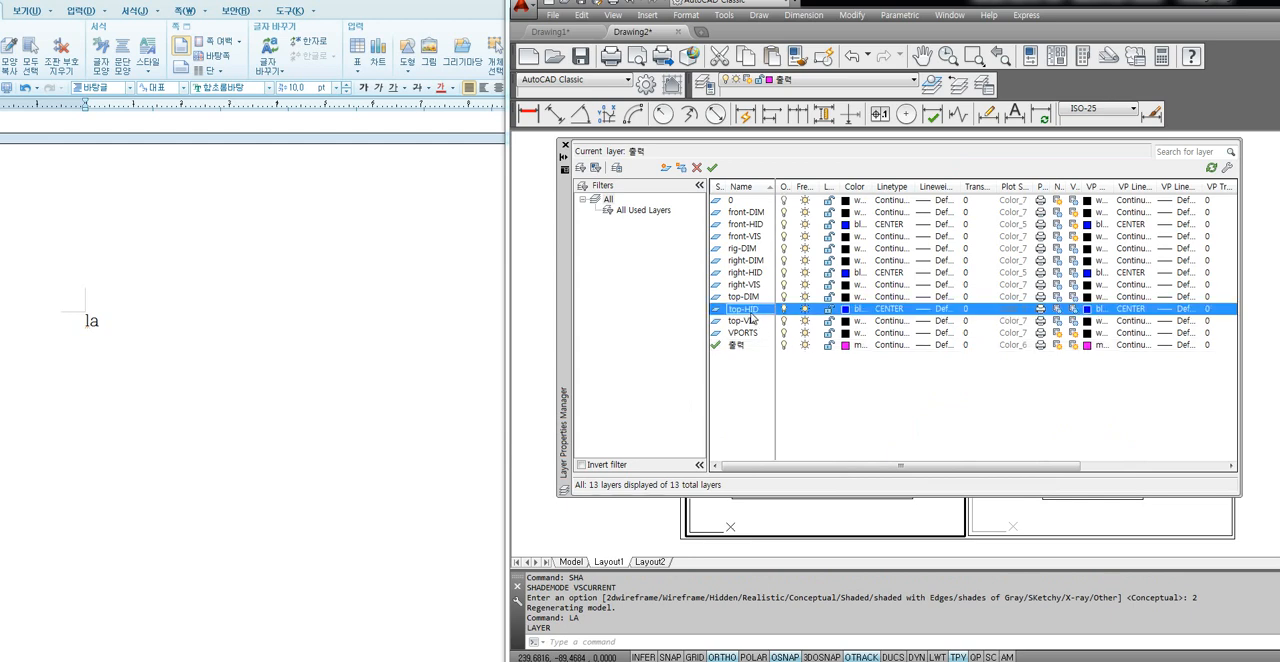
{"action": "left_click", "coordinate": [755, 276], "text": "ctrl"}
{"action": "left_click", "coordinate": [759, 229], "text": "ctrl"}
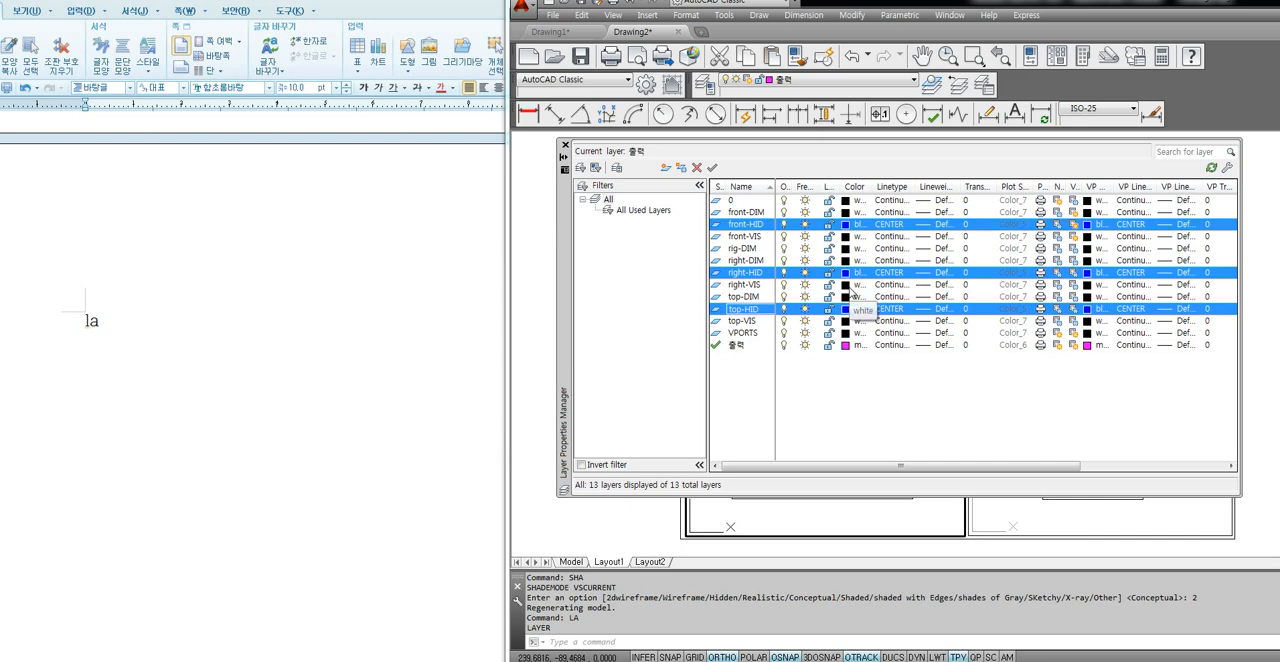
Load the HIDDENX2 linetype from acadiso.lin while choosing a linetype for the selected HID layers.
{"action": "left_click", "coordinate": [888, 311]}
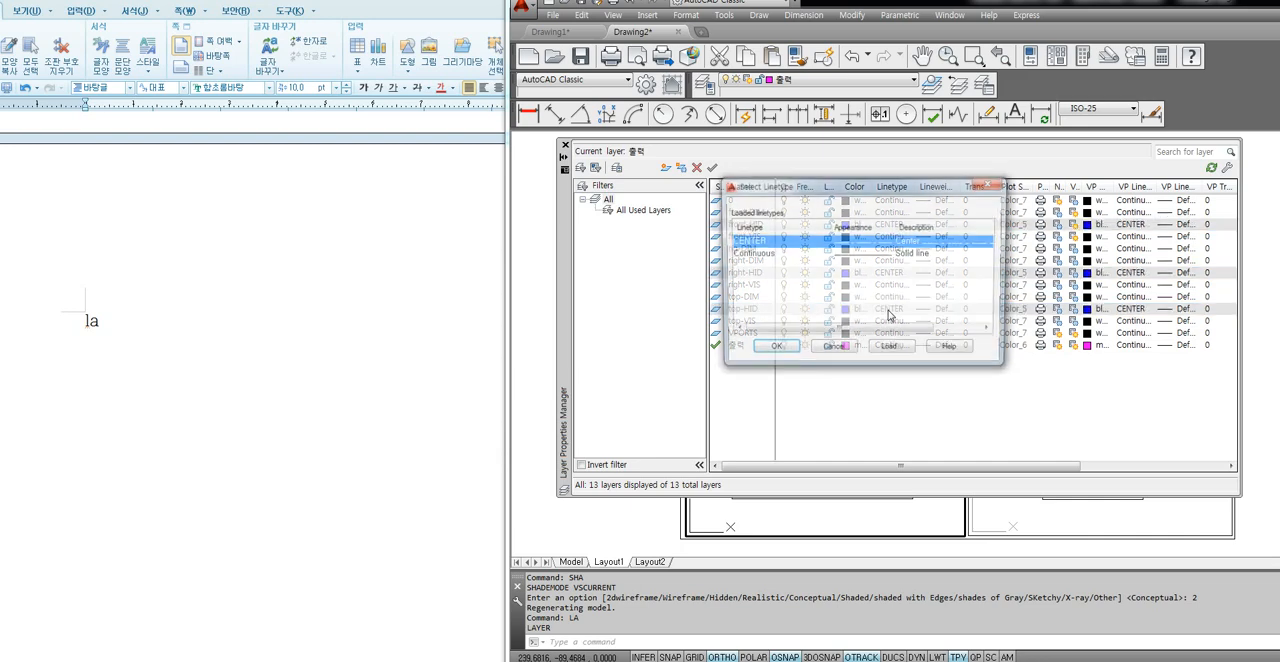
{"action": "left_click", "coordinate": [889, 345]}
{"action": "left_click", "coordinate": [829, 269]}
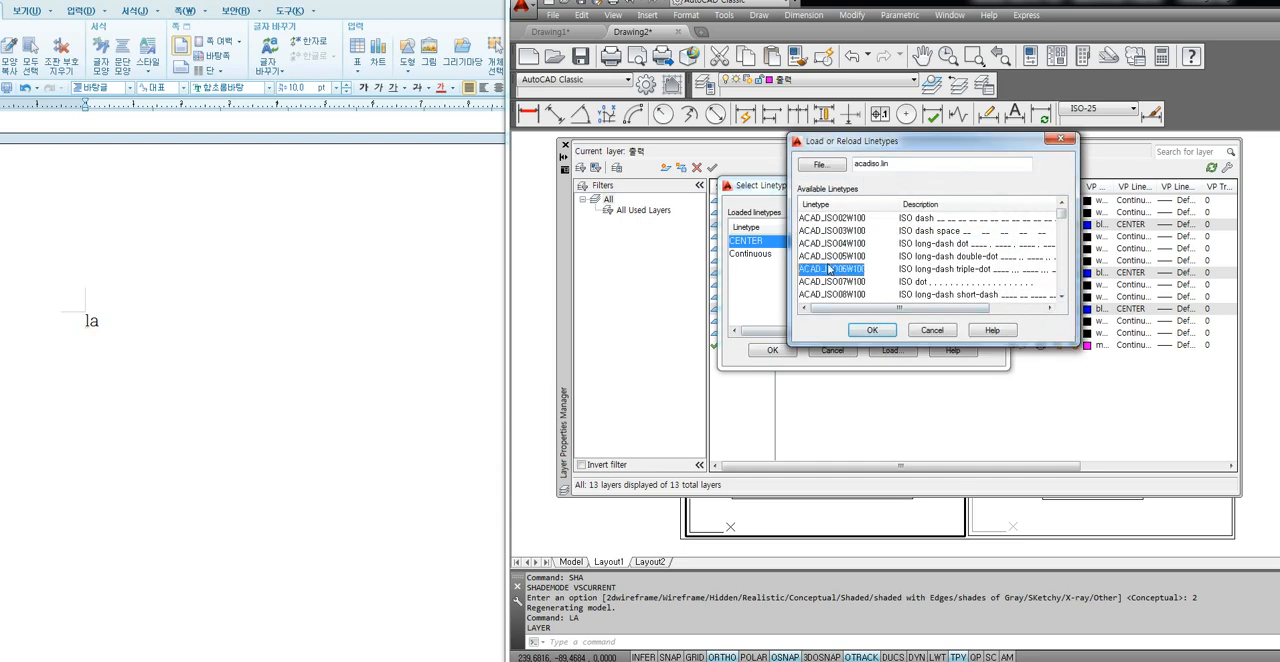
{"action": "scroll", "coordinate": [829, 269], "scroll_direction": "down", "scroll_amount": 12}
{"action": "left_click", "coordinate": [820, 244]}
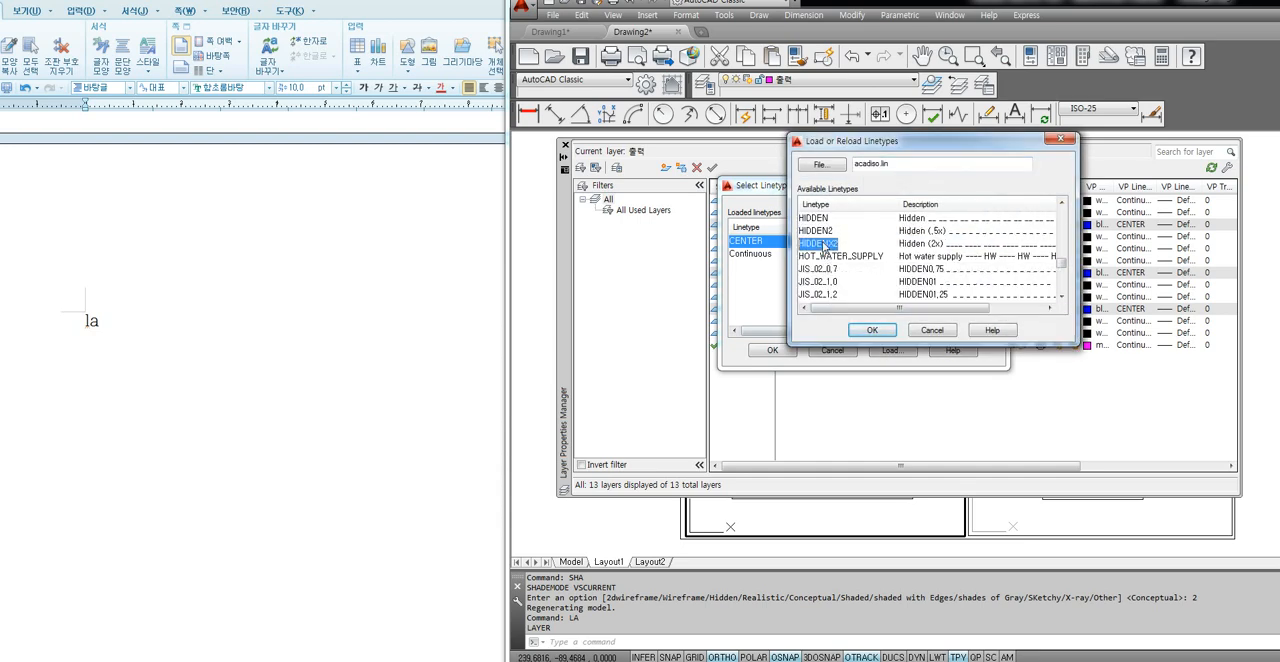
{"action": "left_click", "coordinate": [821, 232]}
{"action": "left_click", "coordinate": [820, 219]}
{"action": "left_click", "coordinate": [818, 231]}
{"action": "left_click", "coordinate": [822, 244]}
{"action": "left_click", "coordinate": [870, 331]}
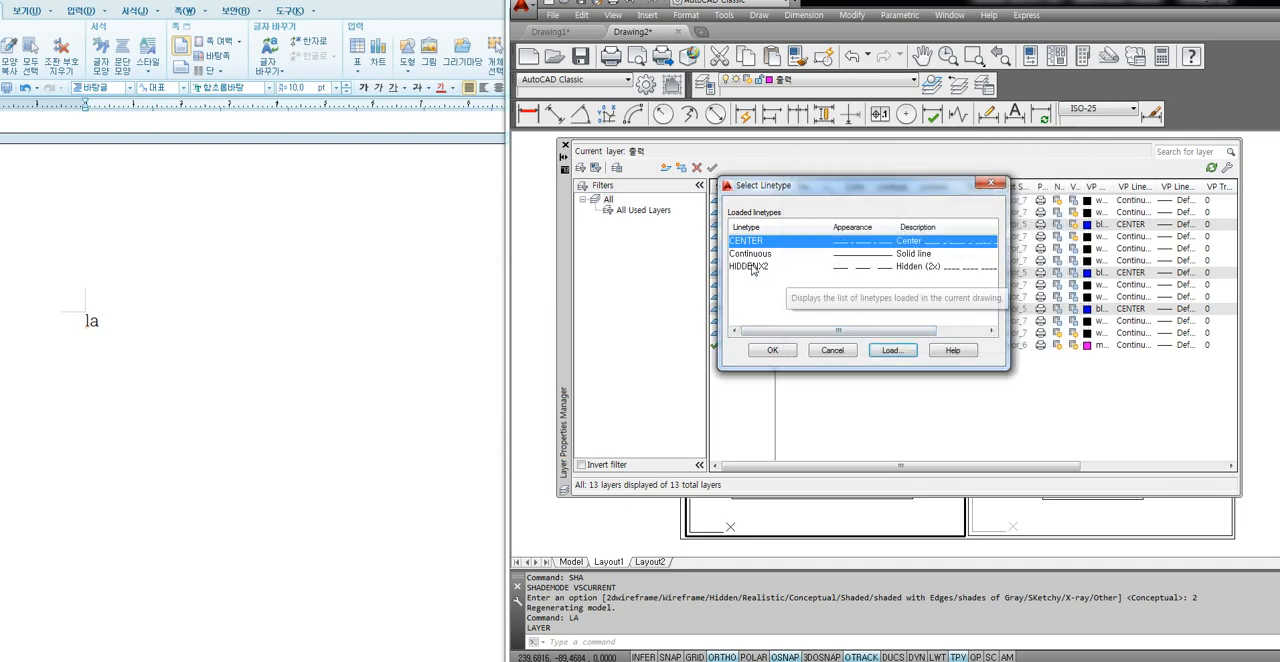
Assign the HIDDENX2 linetype to the front-HID, right-HID and top-HID layers and close the layer manager.
{"action": "left_click", "coordinate": [753, 267]}
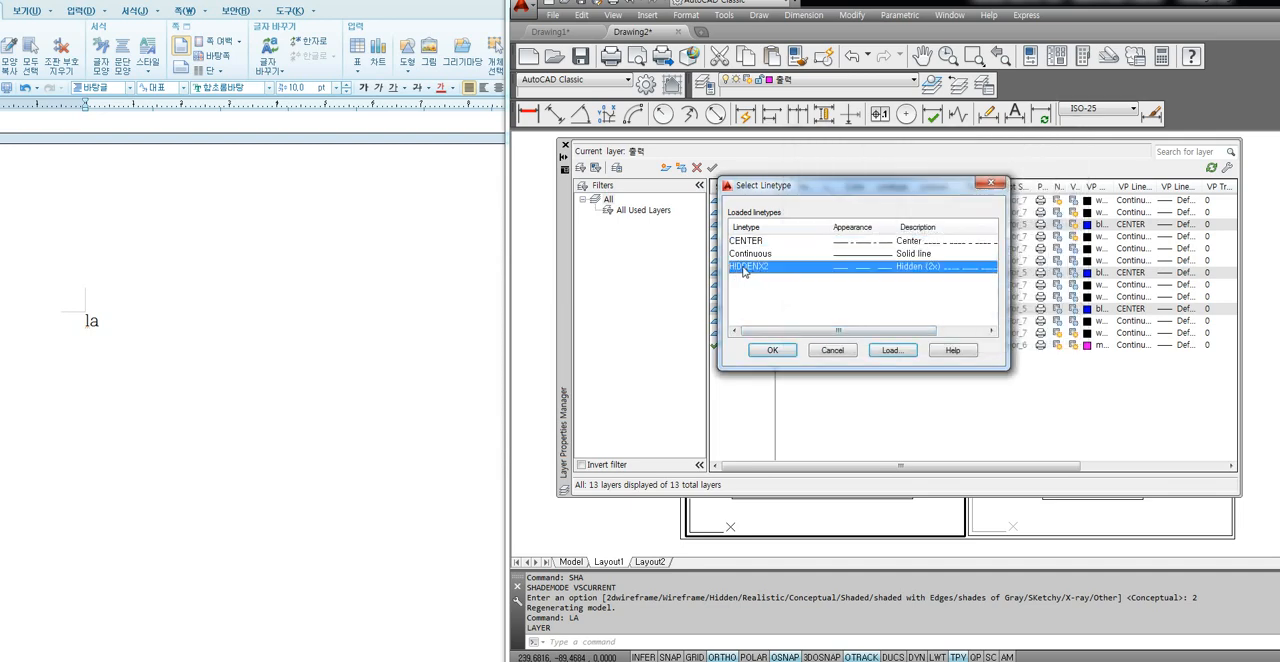
{"action": "left_click", "coordinate": [773, 350]}
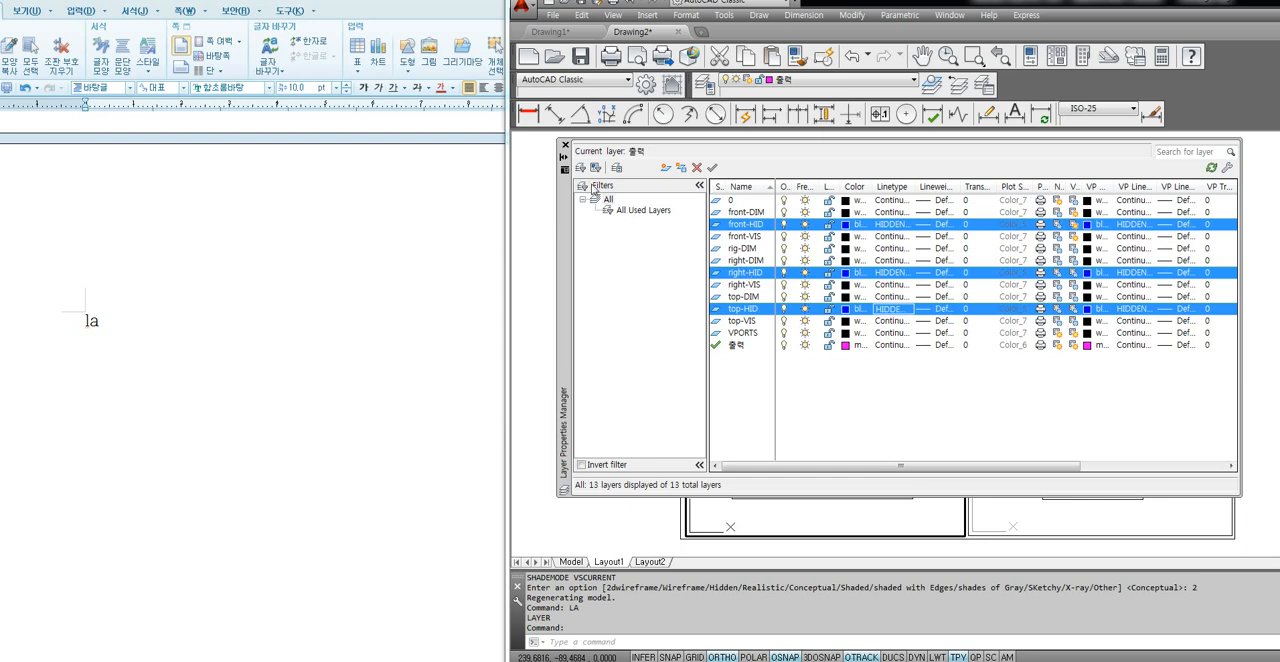
{"action": "left_click", "coordinate": [565, 145]}
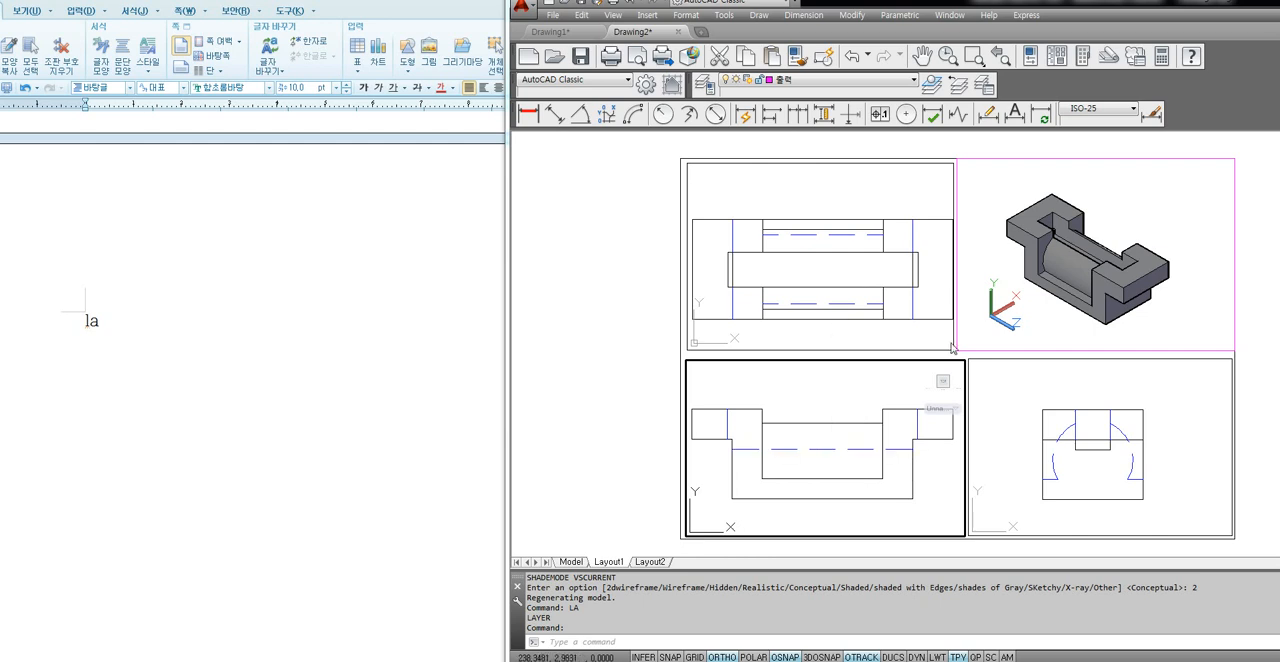
Switch to the Hangul document and add the lines "선 간격조절하기" and "LTS 엔터" below the la note.
{"action": "left_click", "coordinate": [1027, 310]}
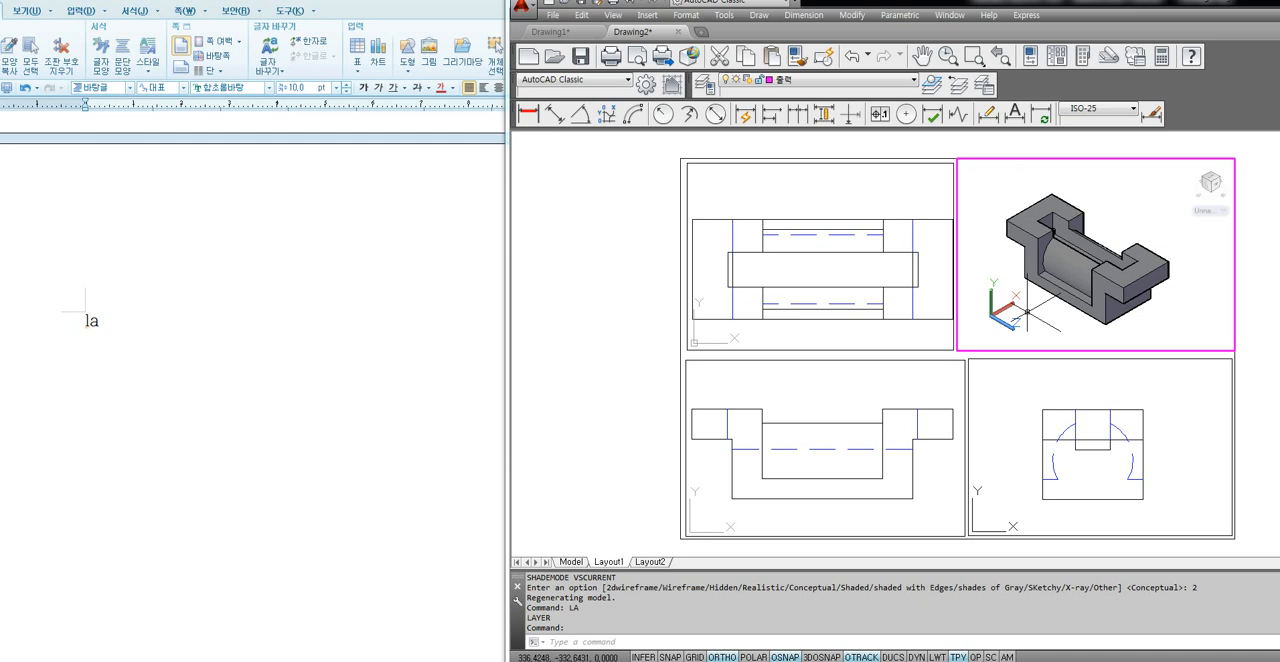
{"action": "left_click", "coordinate": [214, 363]}
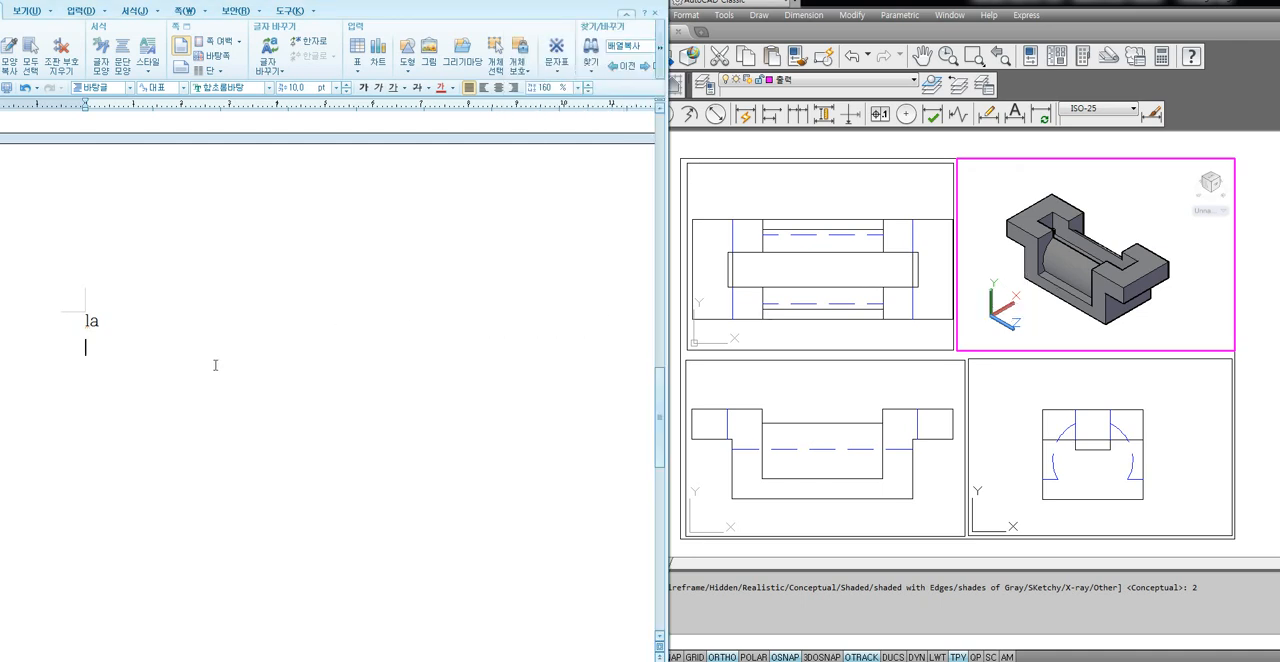
{"action": "type", "text": "선 간격조절하기"}
{"action": "key", "text": "Return"}
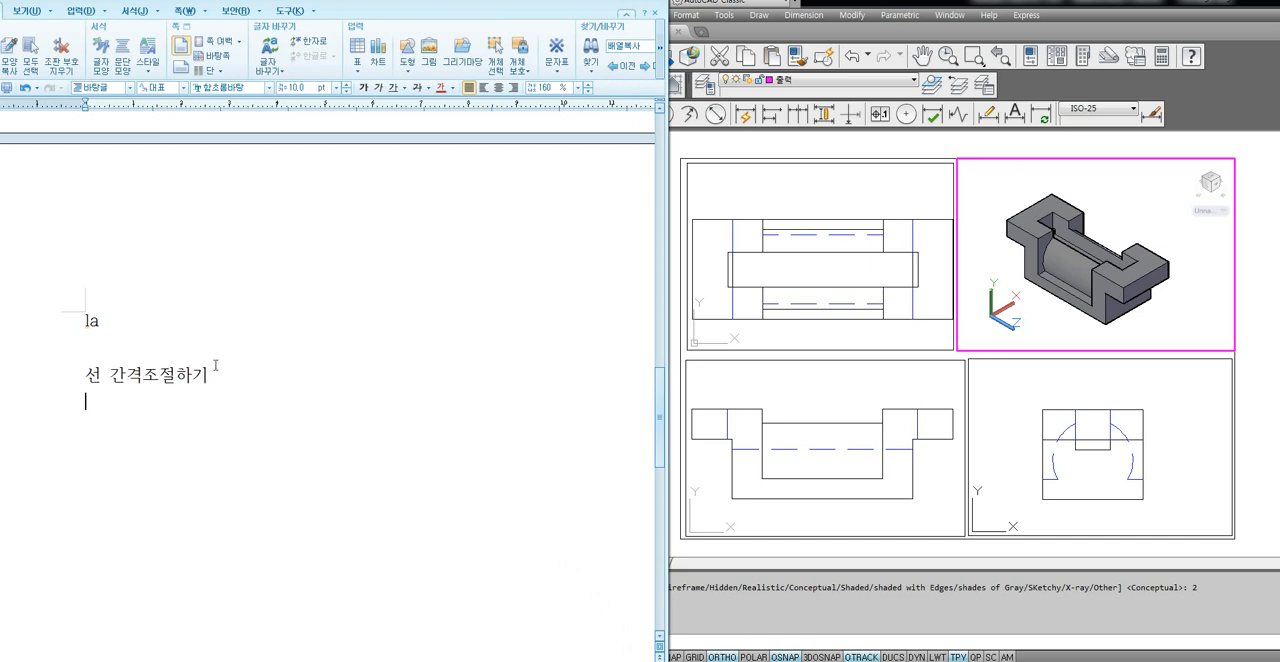
{"action": "type", "text": "LTS "}
{"action": "type", "text": "엔터"}
{"action": "key", "text": "Return"}
Add the notes "1보다 작은수는 촘촘" and "1보다 큰 수는 넓어진다." on separate lines.
{"action": "type", "text": "1보"}
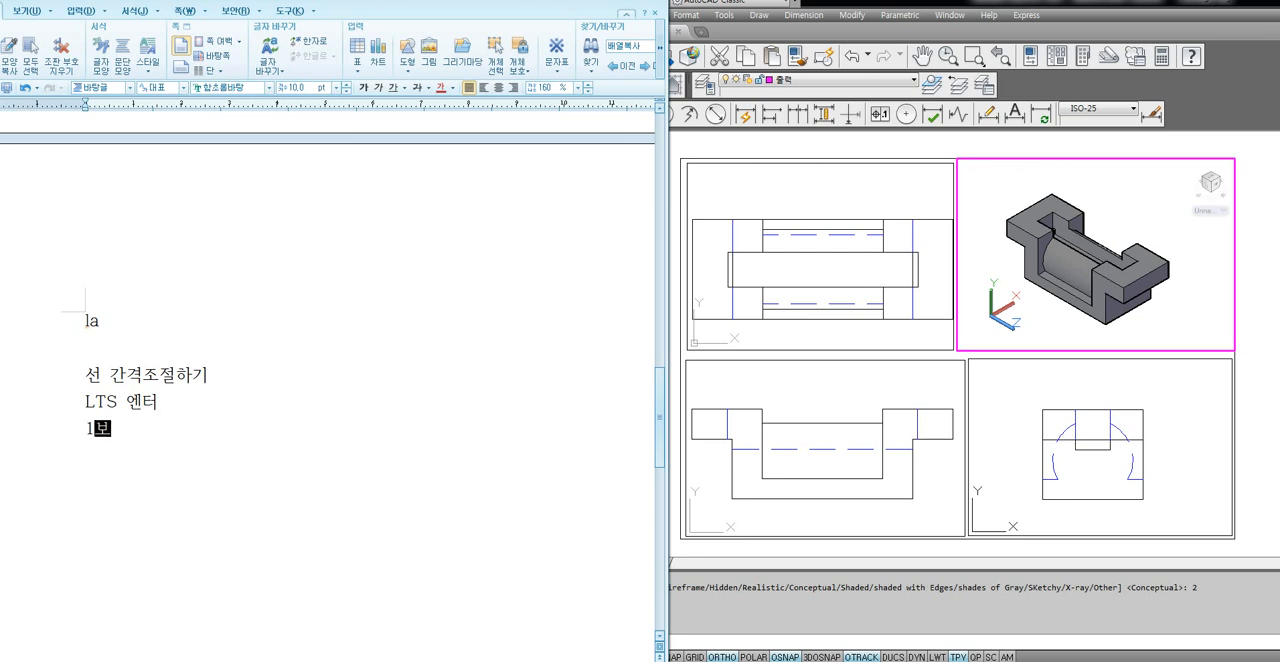
{"action": "type", "text": "다 작은수는 촘촘"}
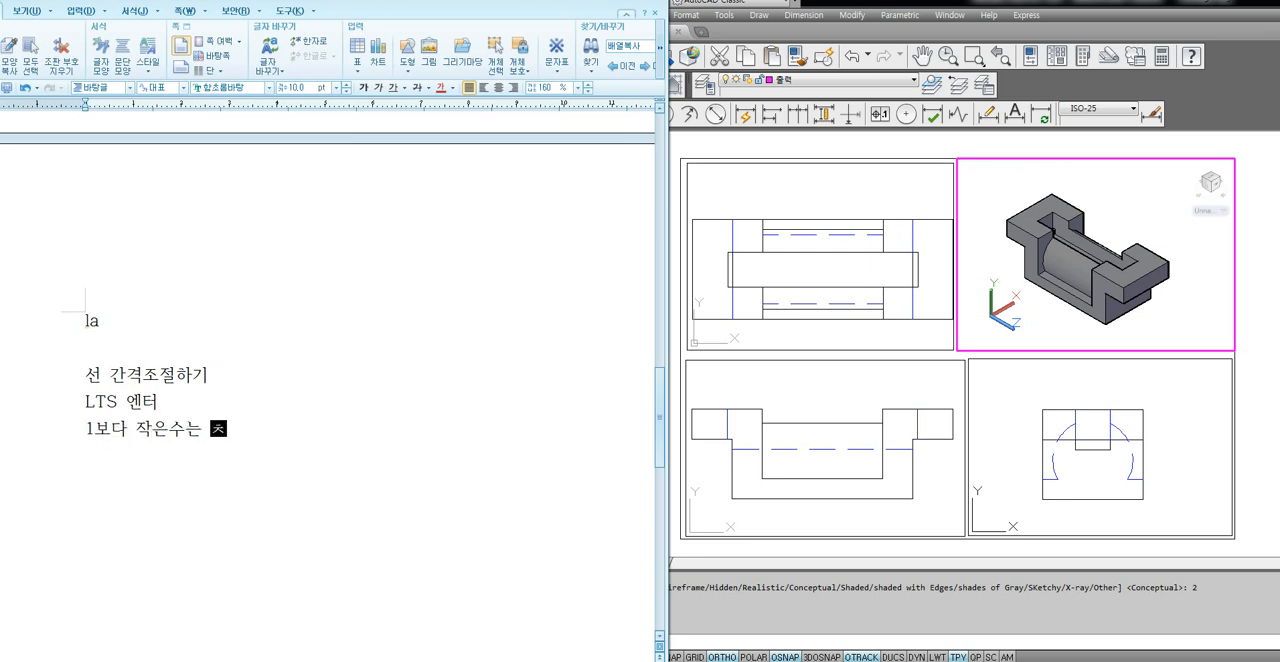
{"action": "key", "text": "Return"}
{"action": "type", "text": "1보다 큰"}
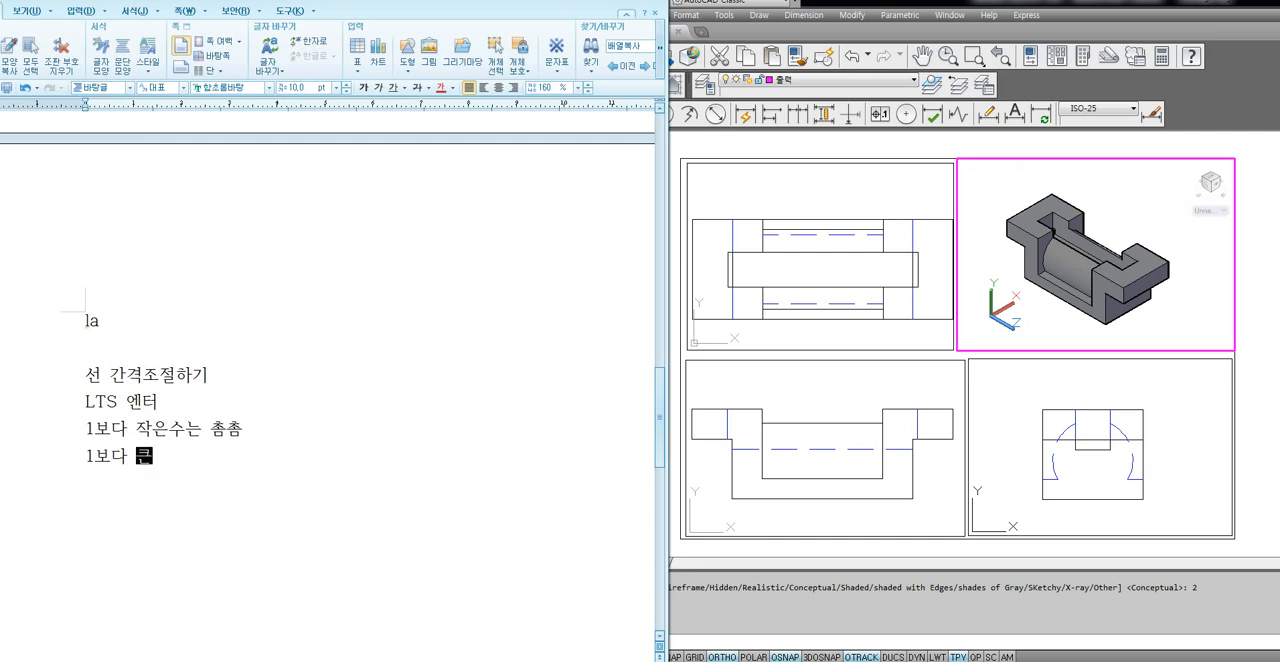
{"action": "type", "text": " 수는 넓"}
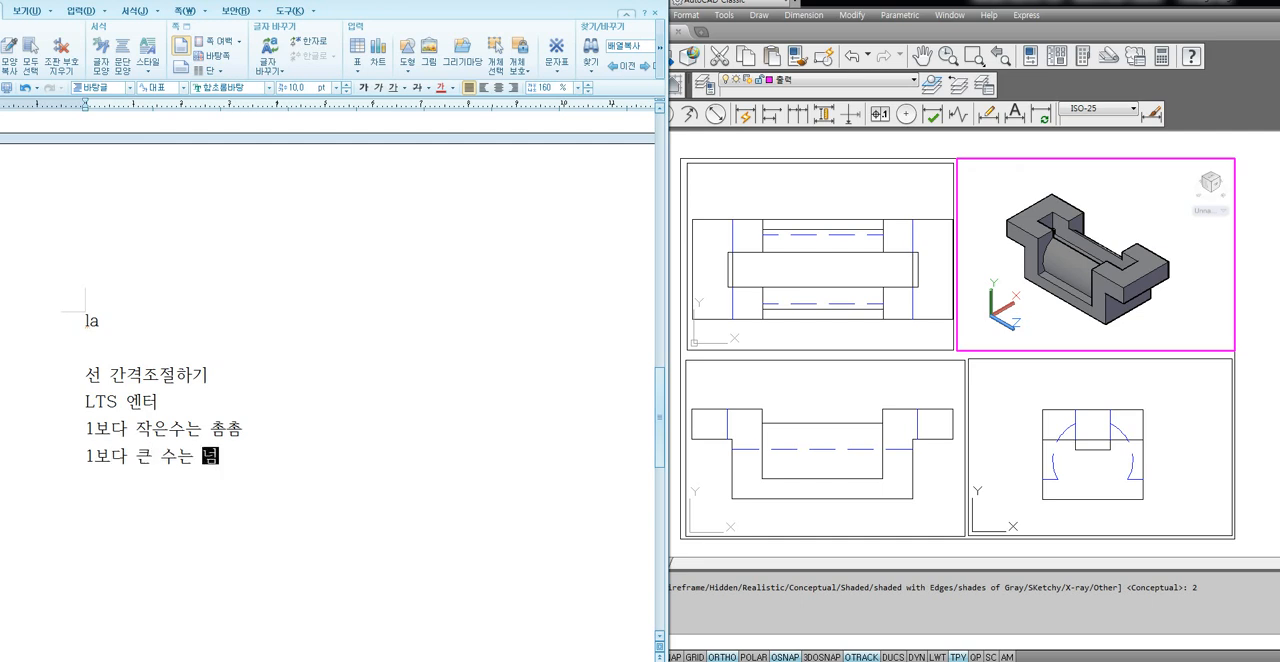
{"action": "type", "text": "어진다."}
{"action": "key", "text": "Return"}
Switch back to AutoCAD and set the linetype scale factor to 0.3 with LTSCALE.
{"action": "left_click", "coordinate": [1008, 320]}
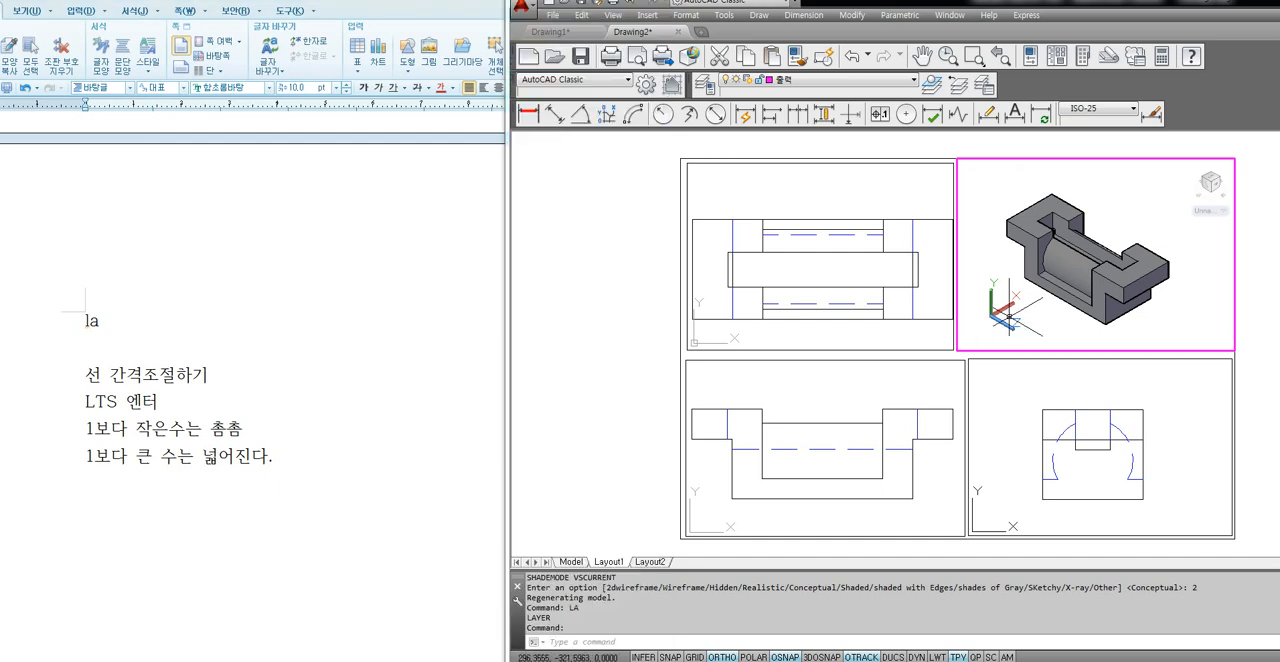
{"action": "type", "text": "lts"}
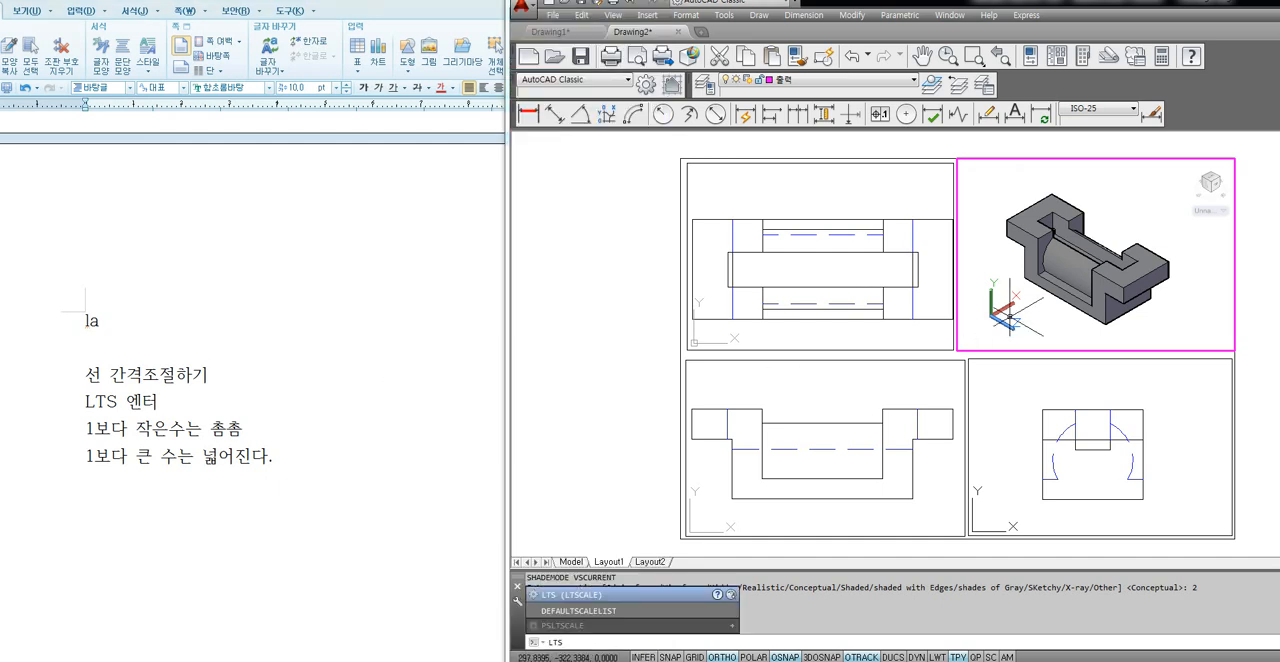
{"action": "key", "text": "Return"}
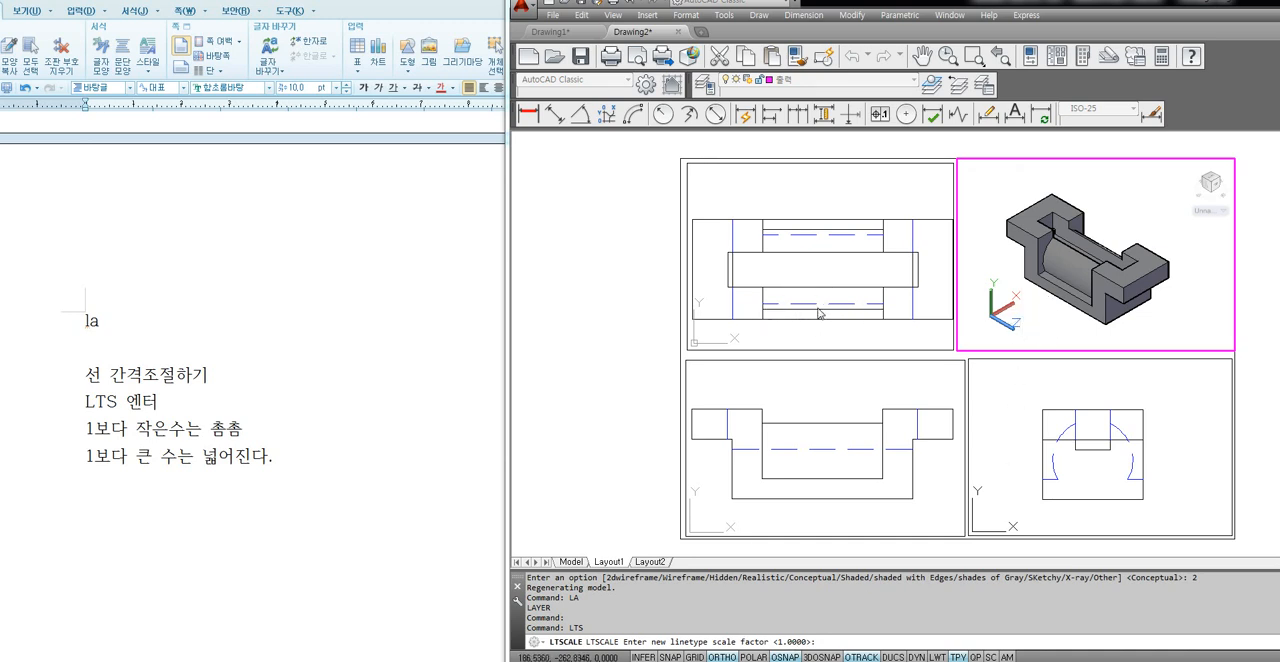
{"action": "type", "text": "0.3"}
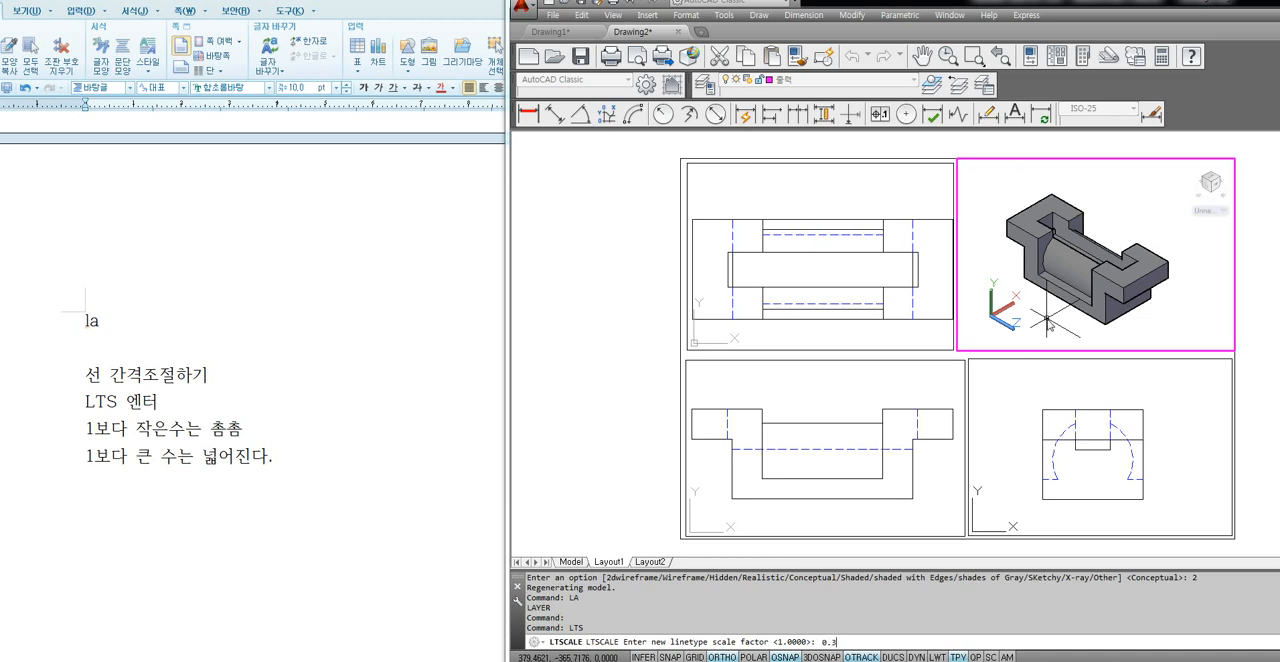
{"action": "key", "text": "Return"}
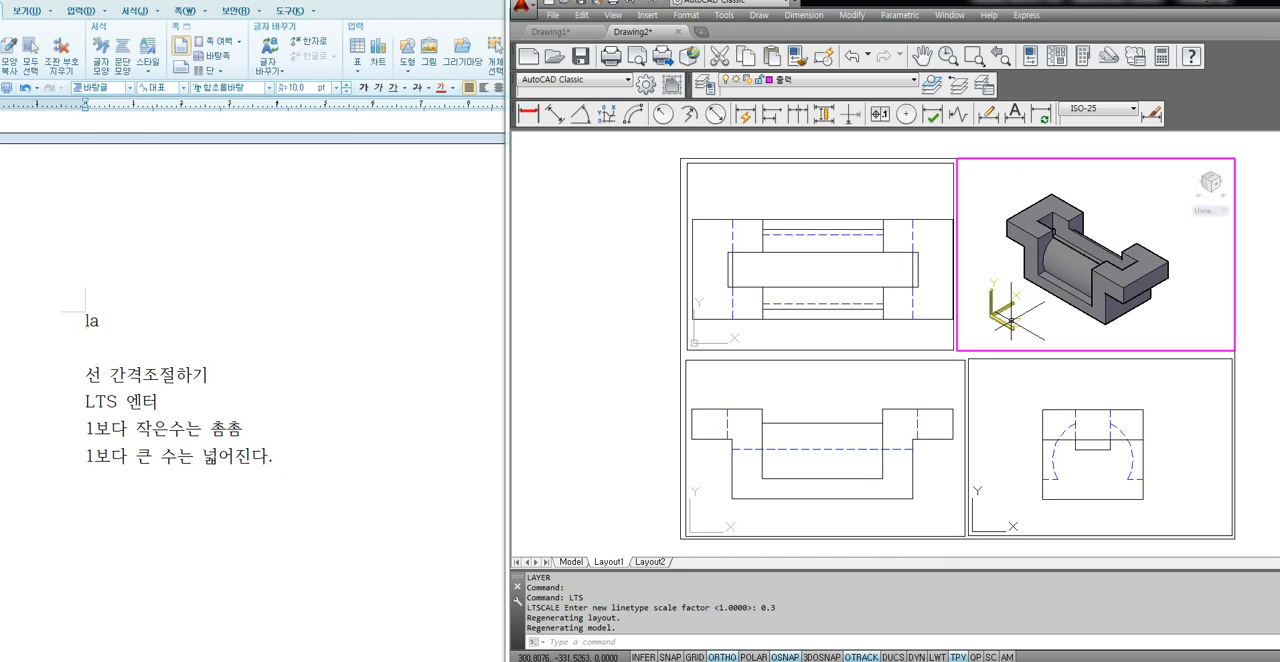
Open the list of layers for choosing the current layer.
{"action": "left_click", "coordinate": [880, 80]}
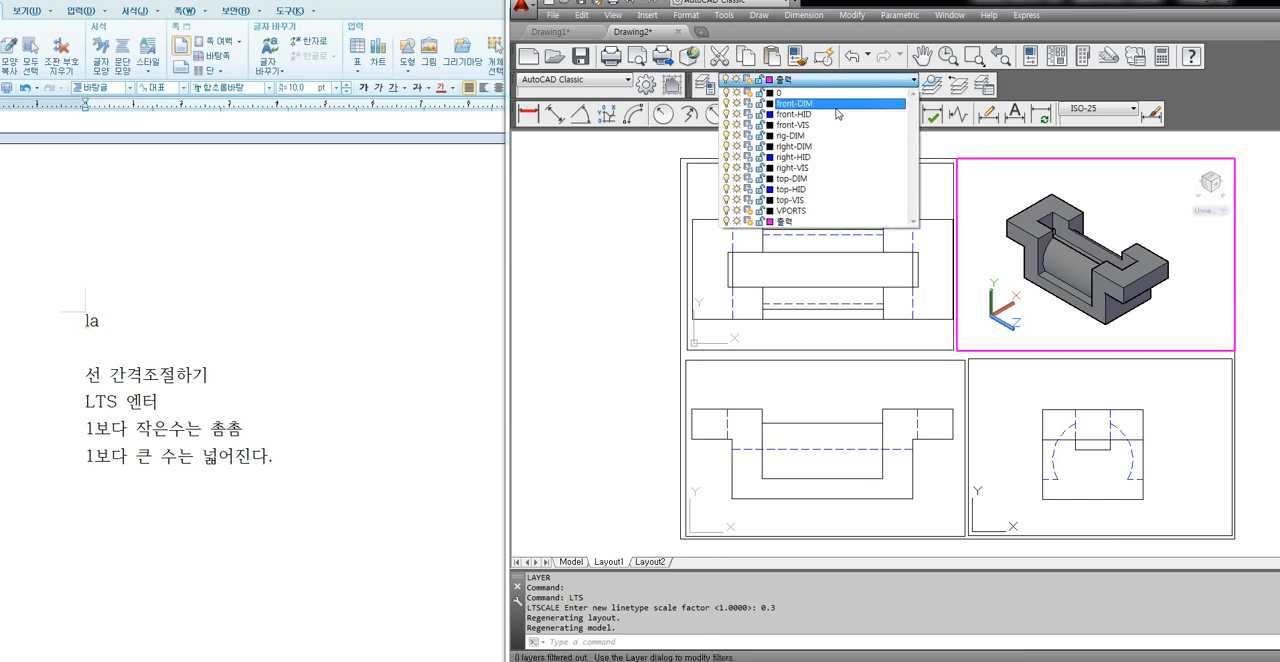